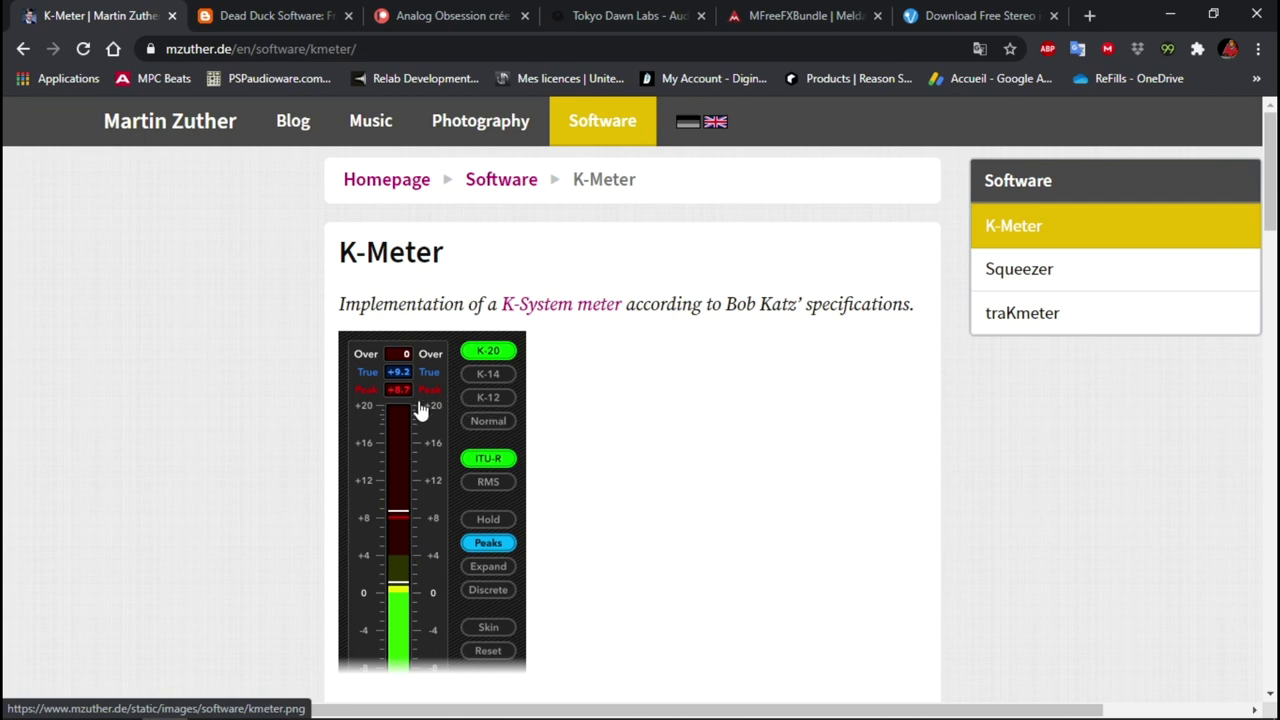
# Review the K-Meter page from its description down to the current release download table.
pyautogui.moveTo(1271, 194)
pyautogui.mouseDown()
pyautogui.moveTo(1271, 232)
pyautogui.moveTo(1271, 216)
pyautogui.mouseUp()
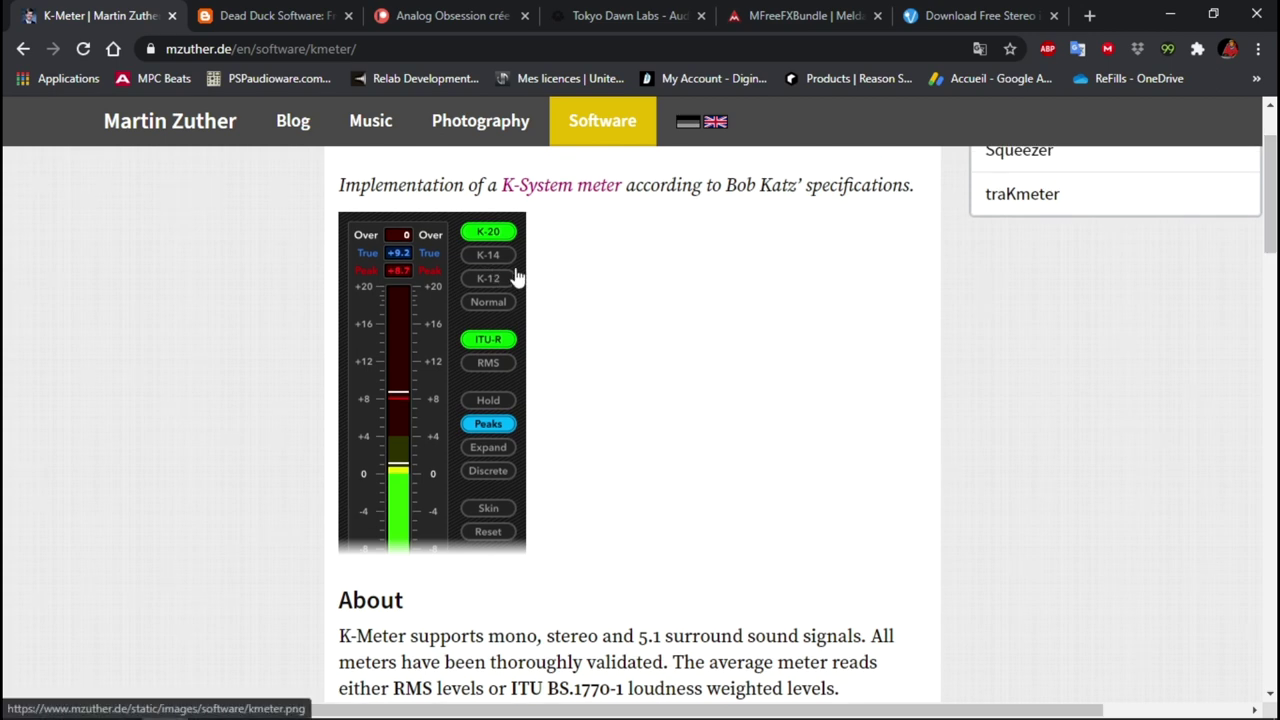
pyautogui.moveTo(1271, 200); pyautogui.dragTo(1271, 501)
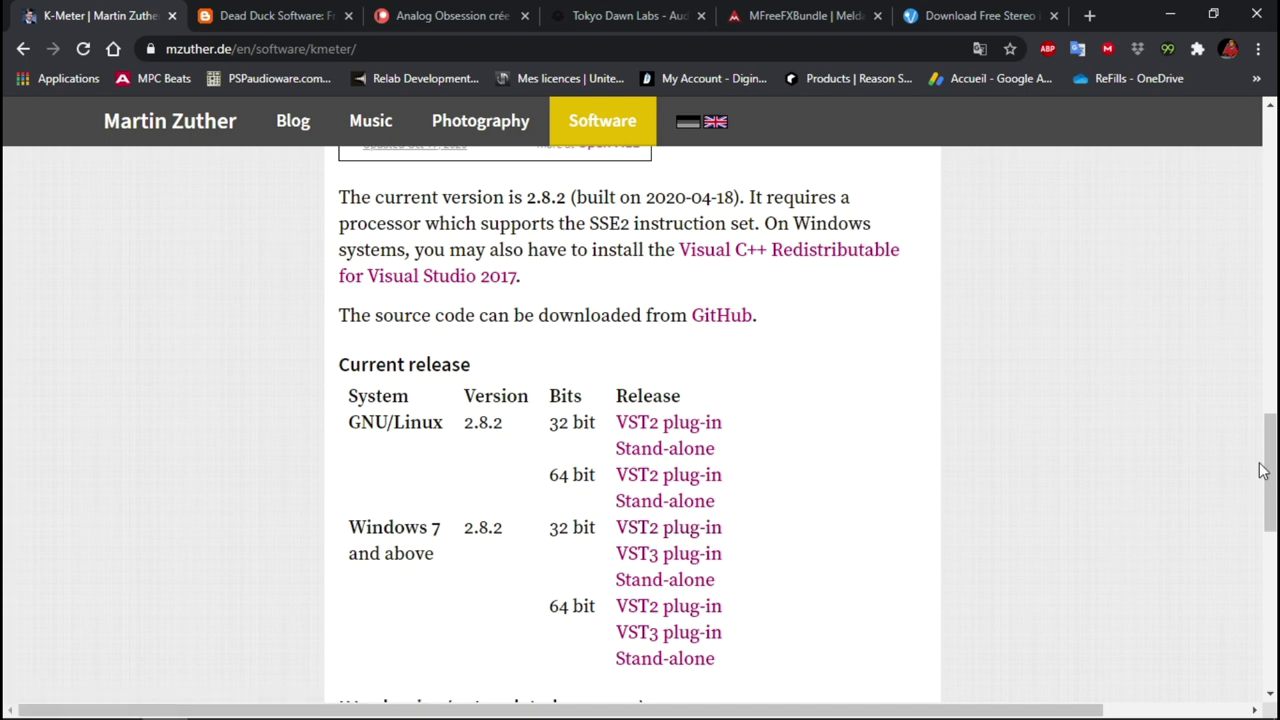
pyautogui.moveTo(1262, 471); pyautogui.dragTo(1248, 440)
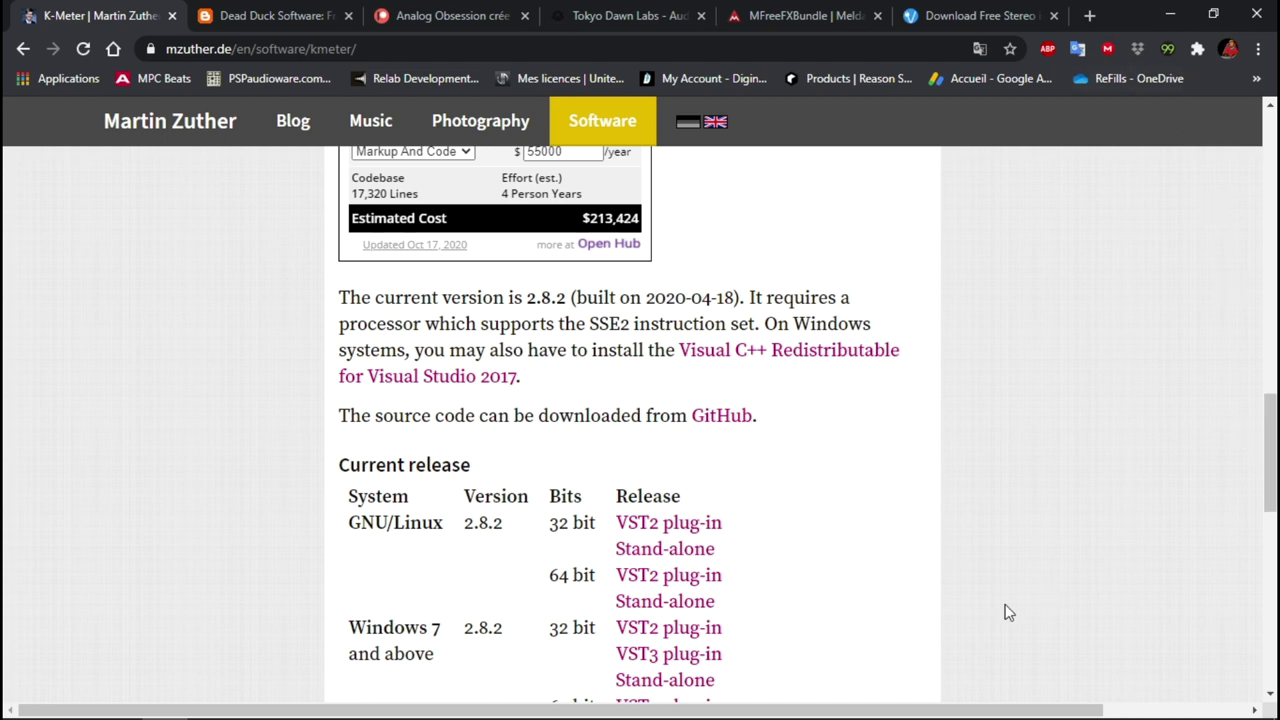
# Switch to the free vst link list in Notepad and review it down to the filtre section.
pyautogui.moveTo(858, 715)
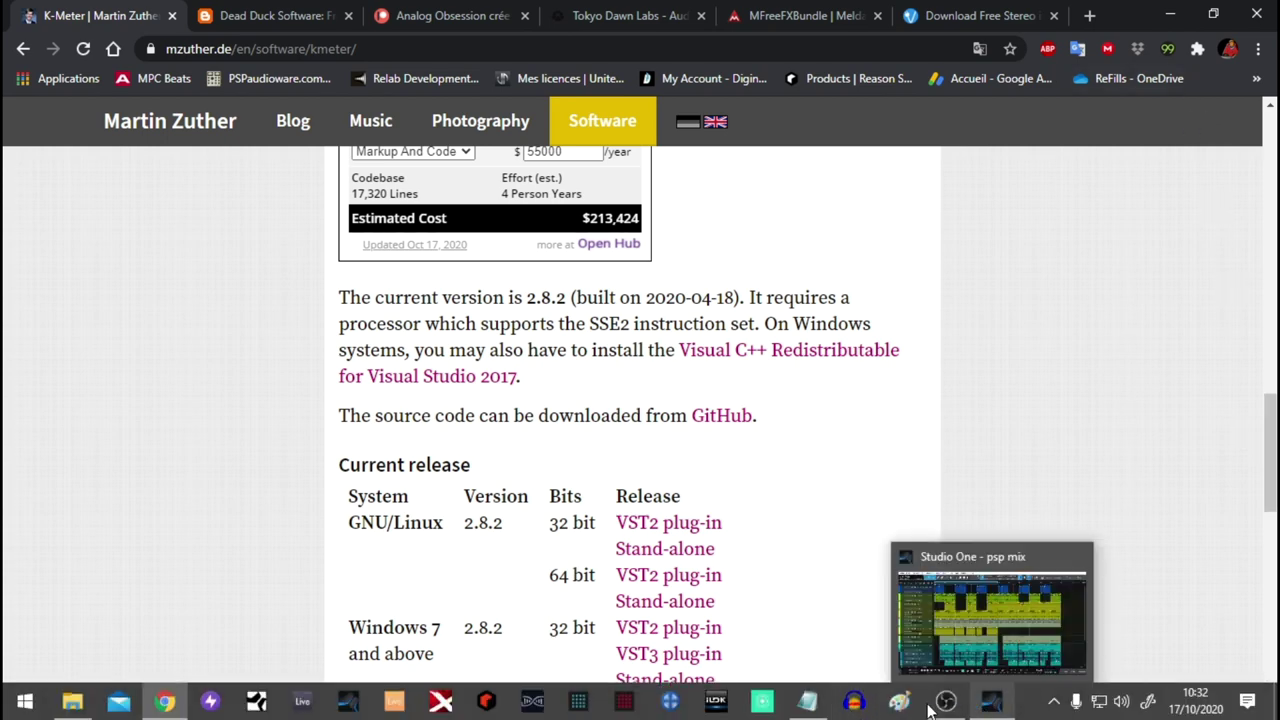
pyautogui.click(807, 701)
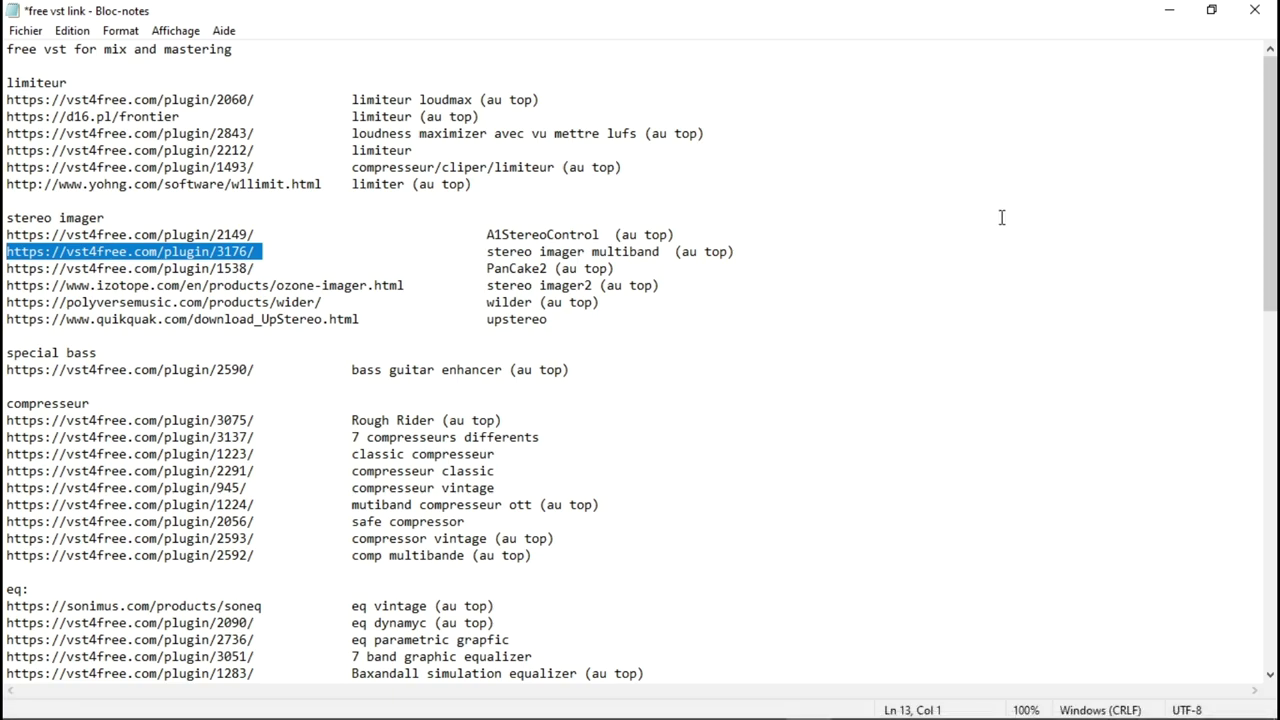
pyautogui.moveTo(1270, 90); pyautogui.dragTo(1270, 445)
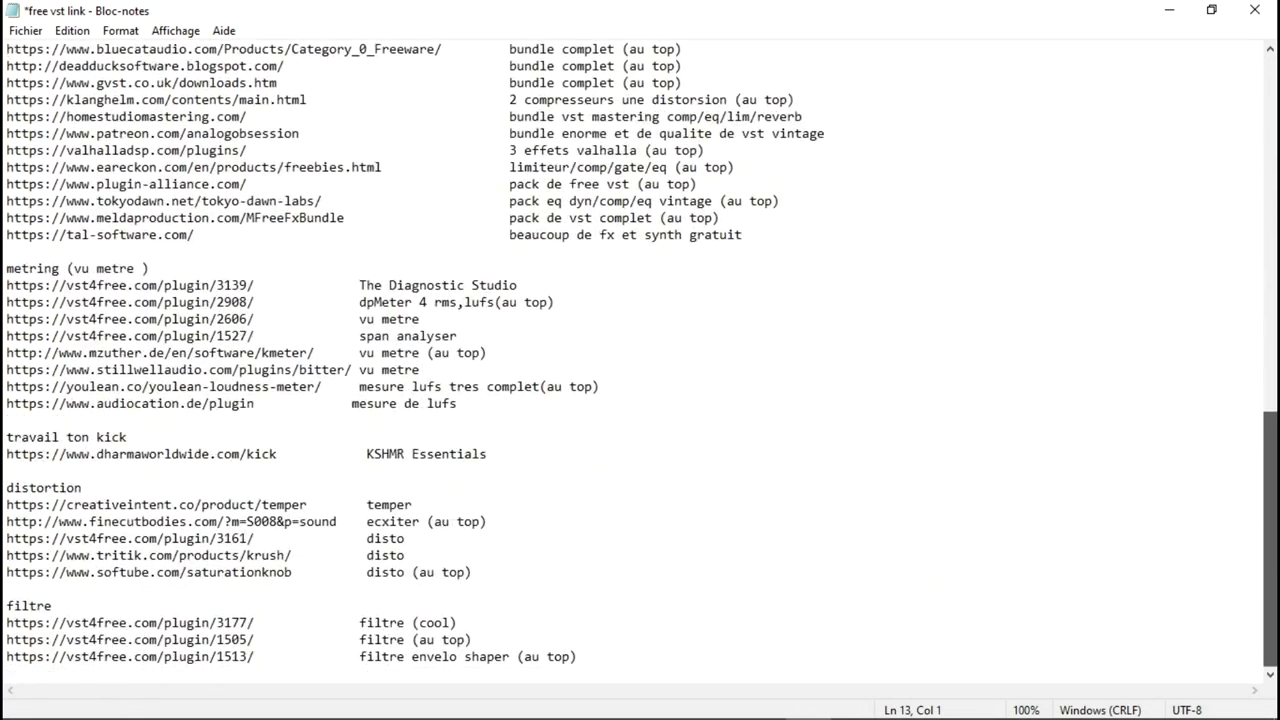
# Switch to the psp mix song in Studio One and play it from the beginning.
pyautogui.click(990, 706)
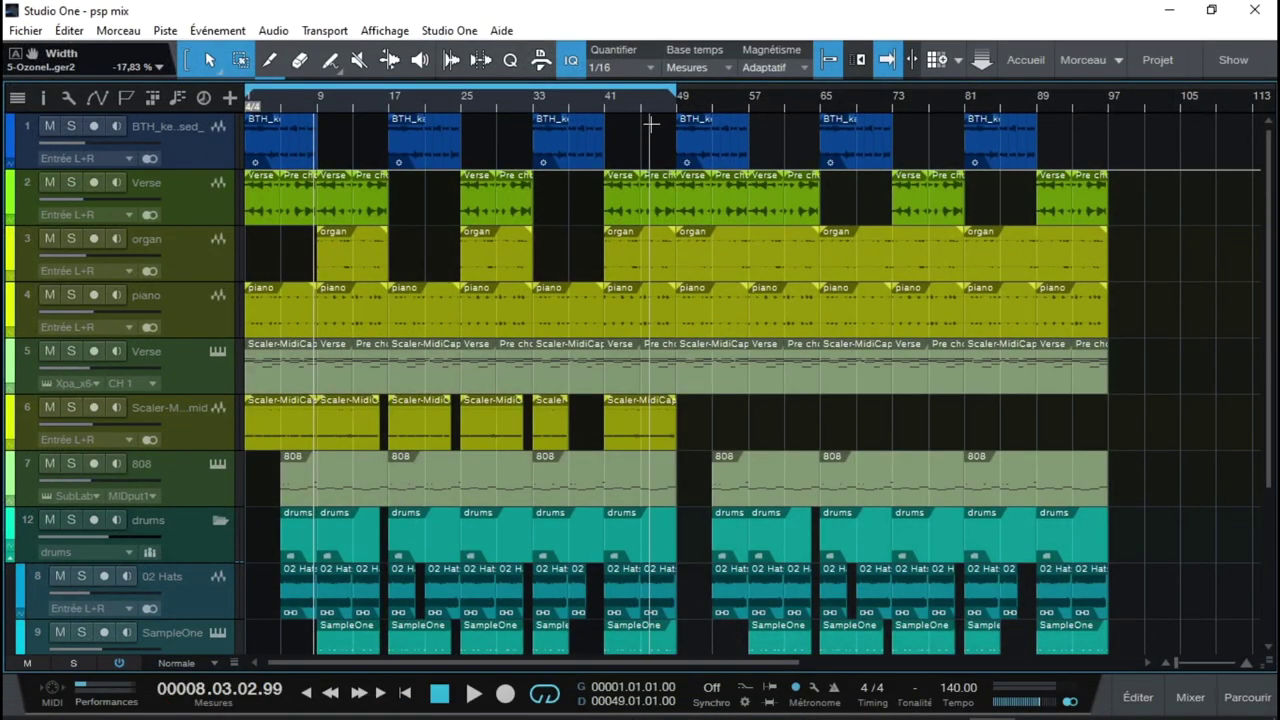
pyautogui.click(405, 693)
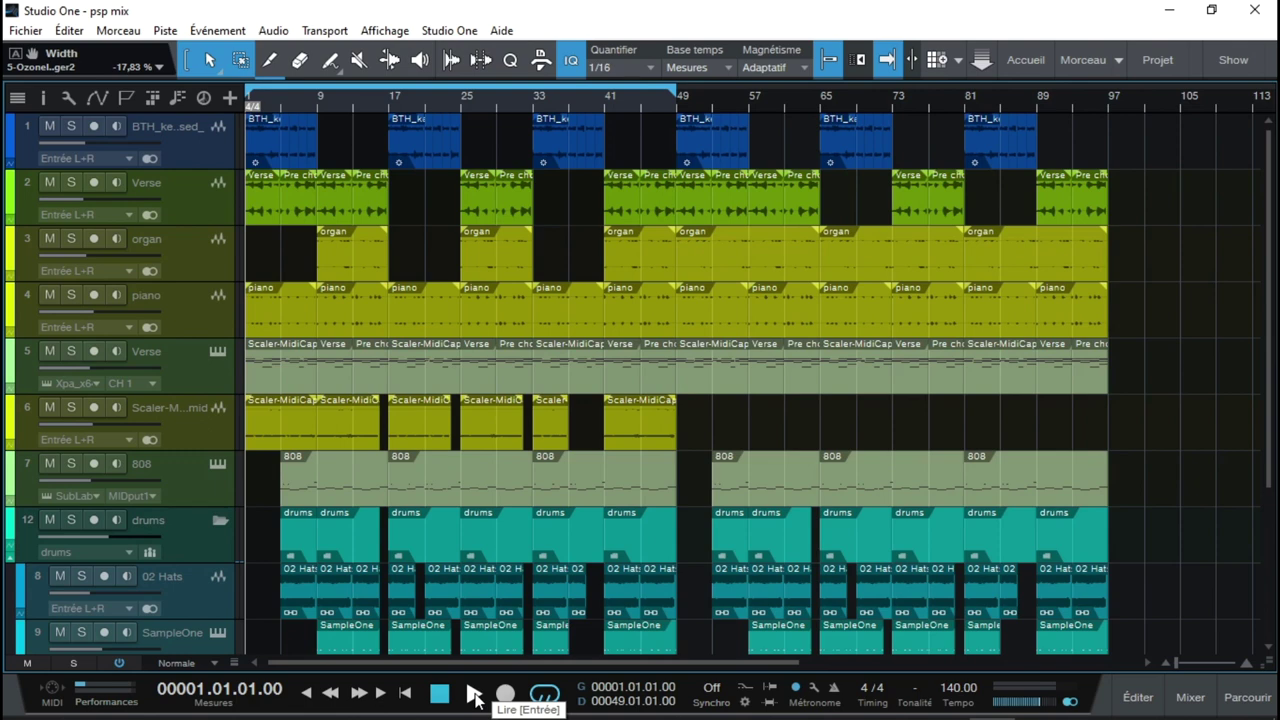
pyautogui.click(475, 694)
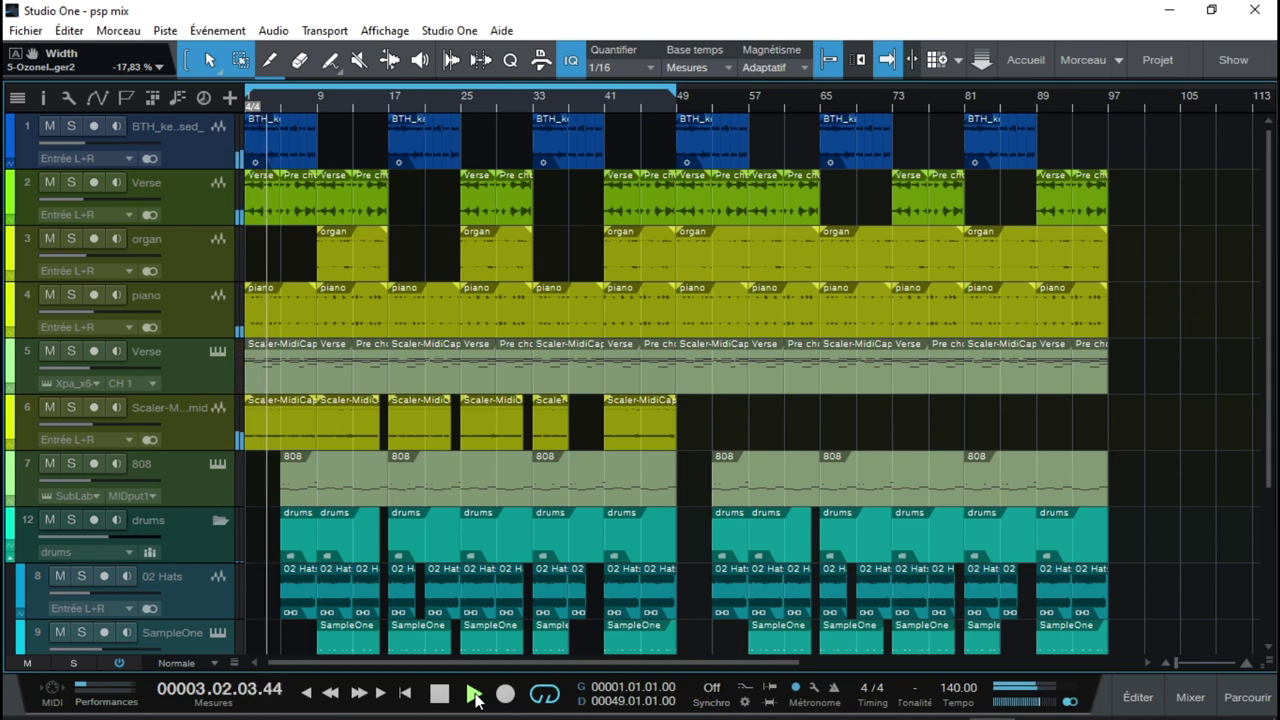
# Show the mixer and examine the Main channel's loudness in Insight 2 during playback, keeping the bus channels uncovered.
pyautogui.press('F3')
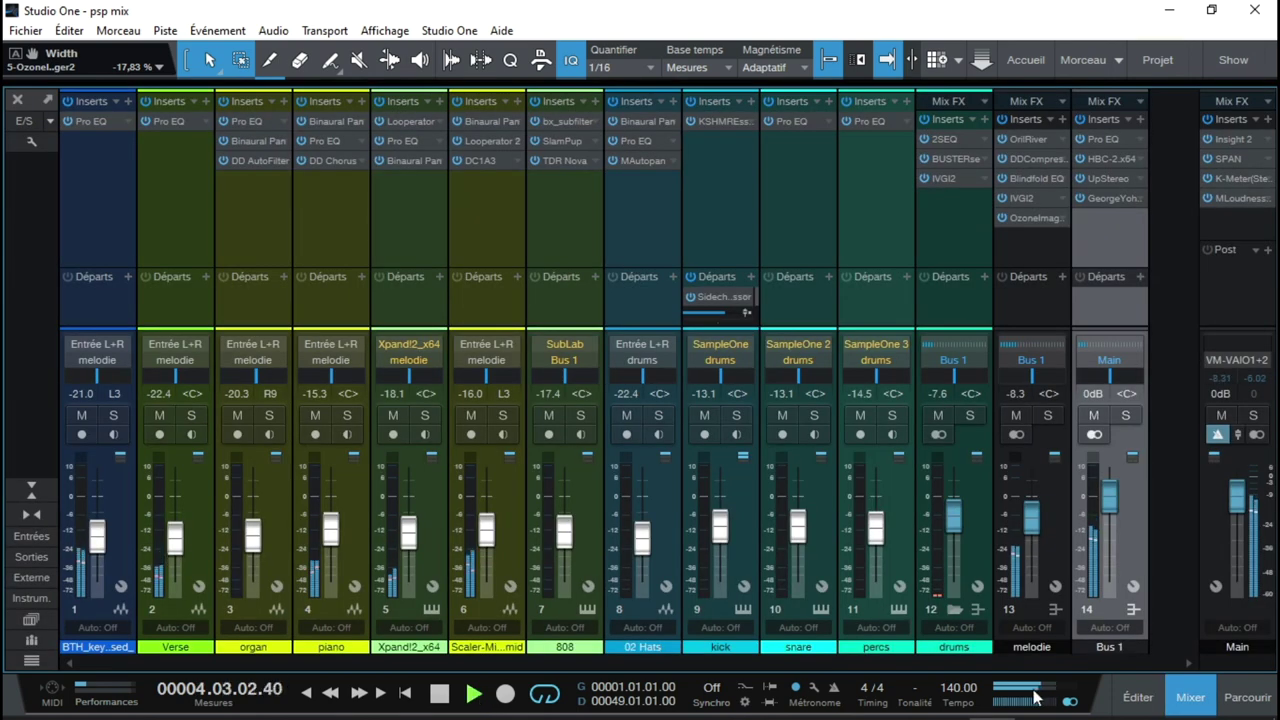
pyautogui.click(1230, 145)
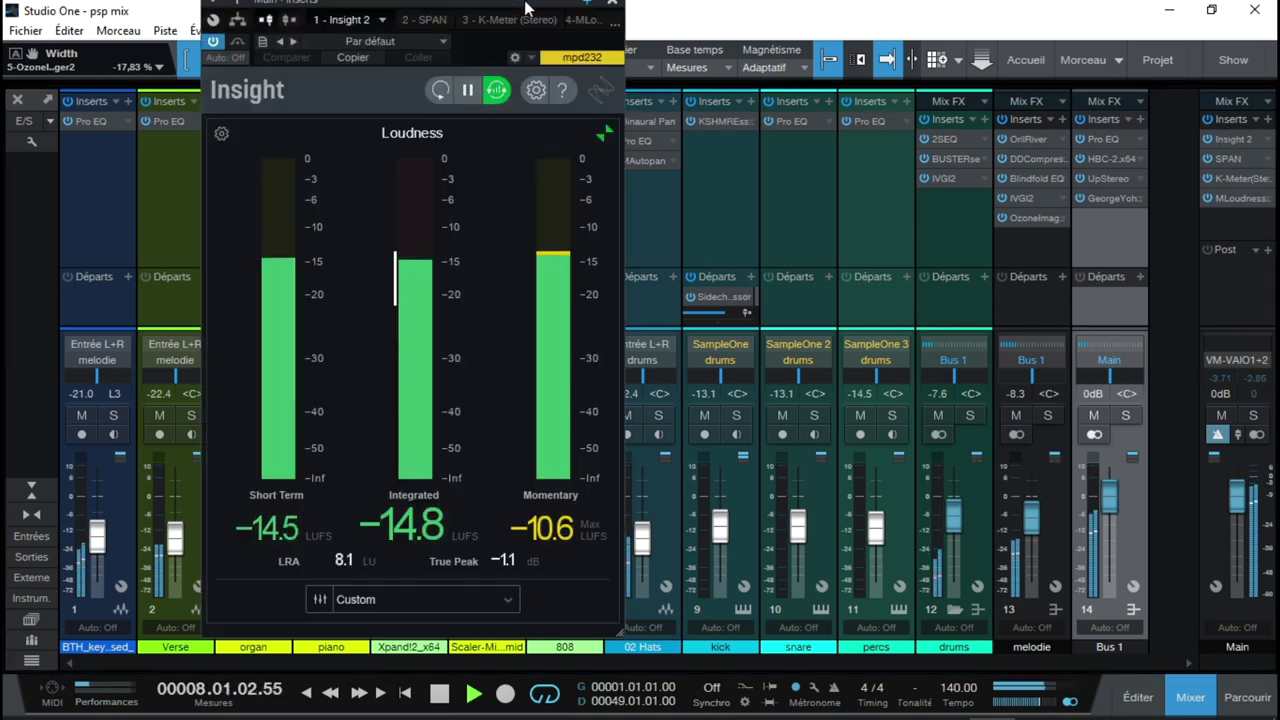
pyautogui.moveTo(527, 8); pyautogui.dragTo(1073, 80)
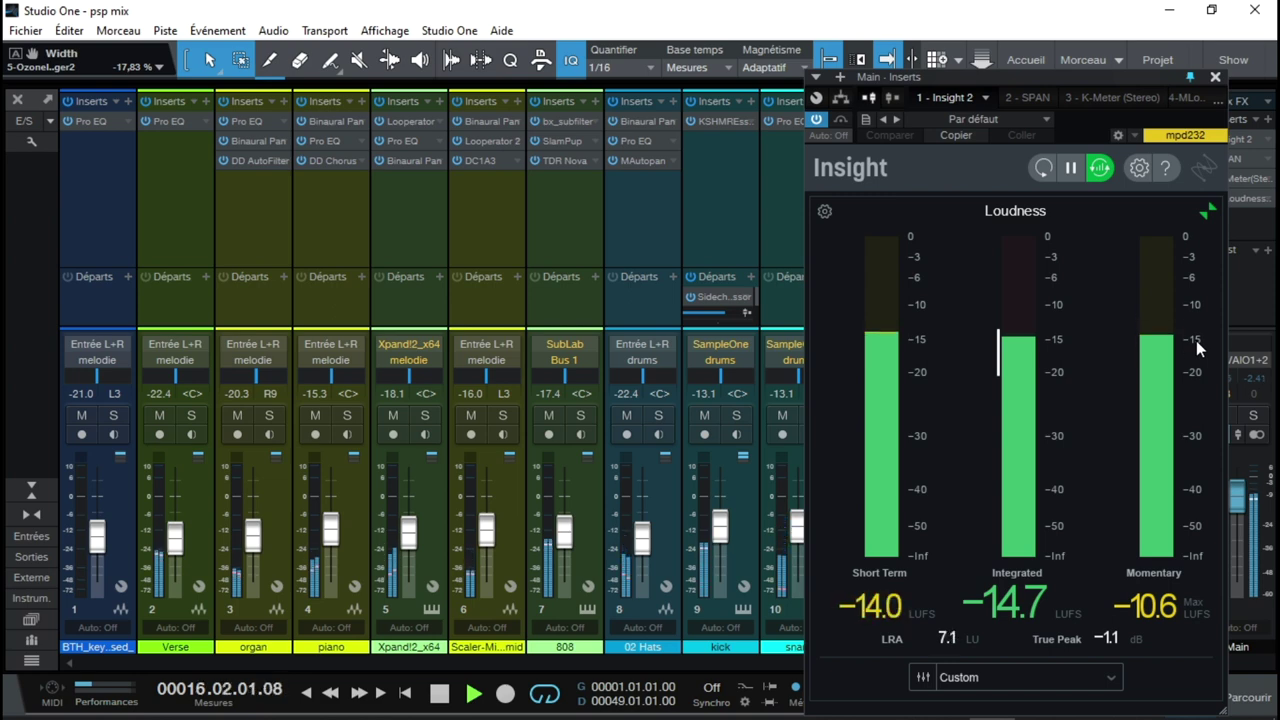
pyautogui.moveTo(1125, 85); pyautogui.dragTo(639, 33)
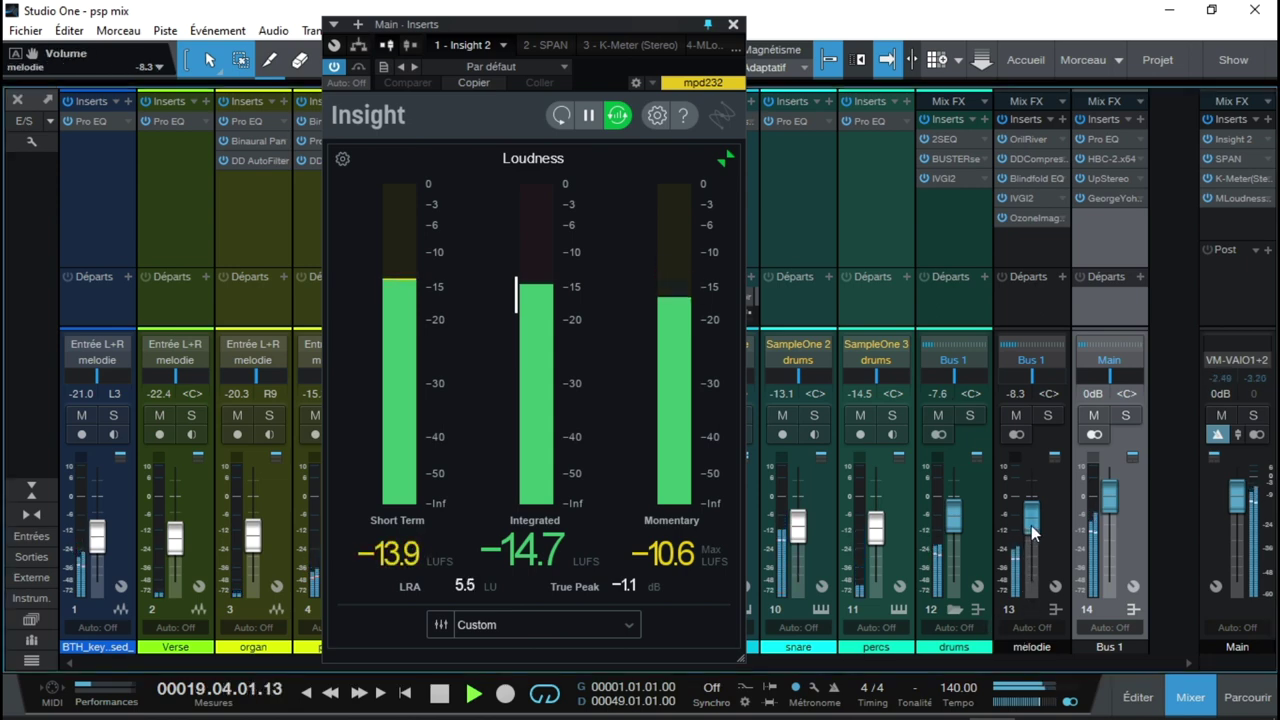
# Lower the melodie bus volume to -8.7 dB while the song plays, and stop playback.
pyautogui.moveTo(1031, 525); pyautogui.dragTo(1030, 526)
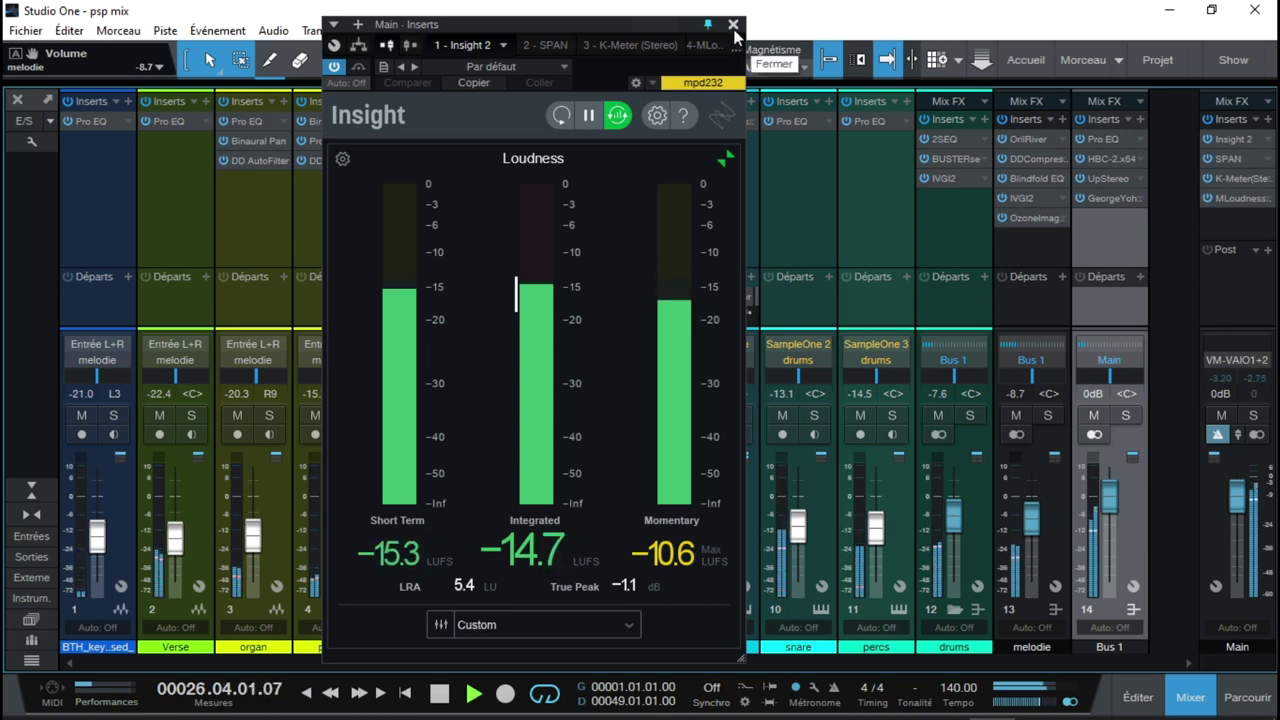
pyautogui.moveTo(665, 25); pyautogui.dragTo(815, 28)
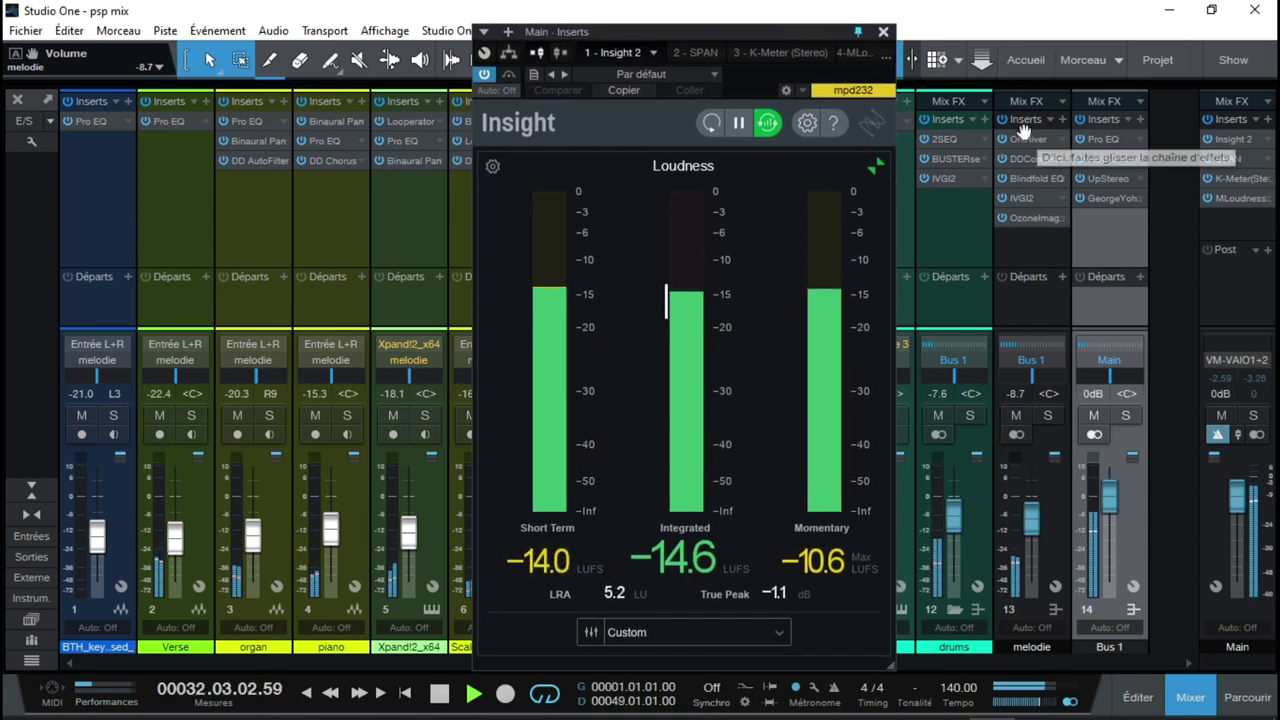
pyautogui.press('space')
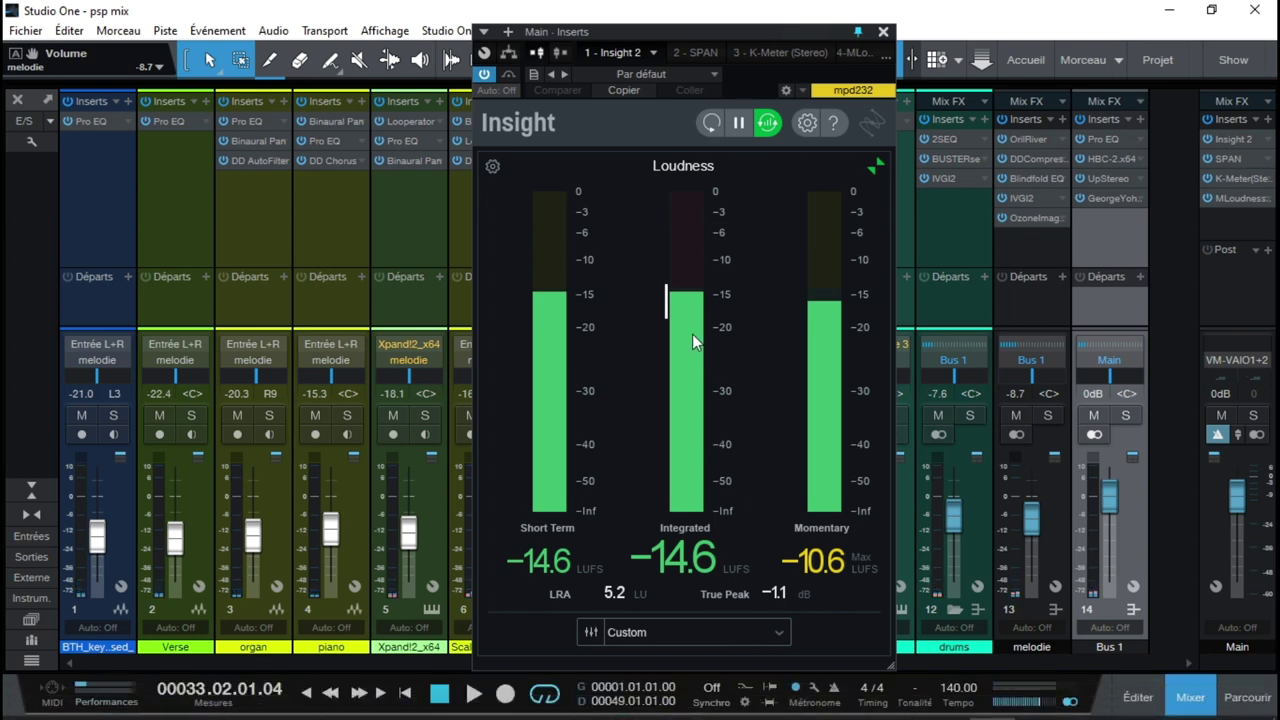
# View the arrangement alongside the Insight 2 meter, return to the mixer and close the meter.
pyautogui.press('F3')
pyautogui.moveTo(773, 34); pyautogui.dragTo(1213, 19)
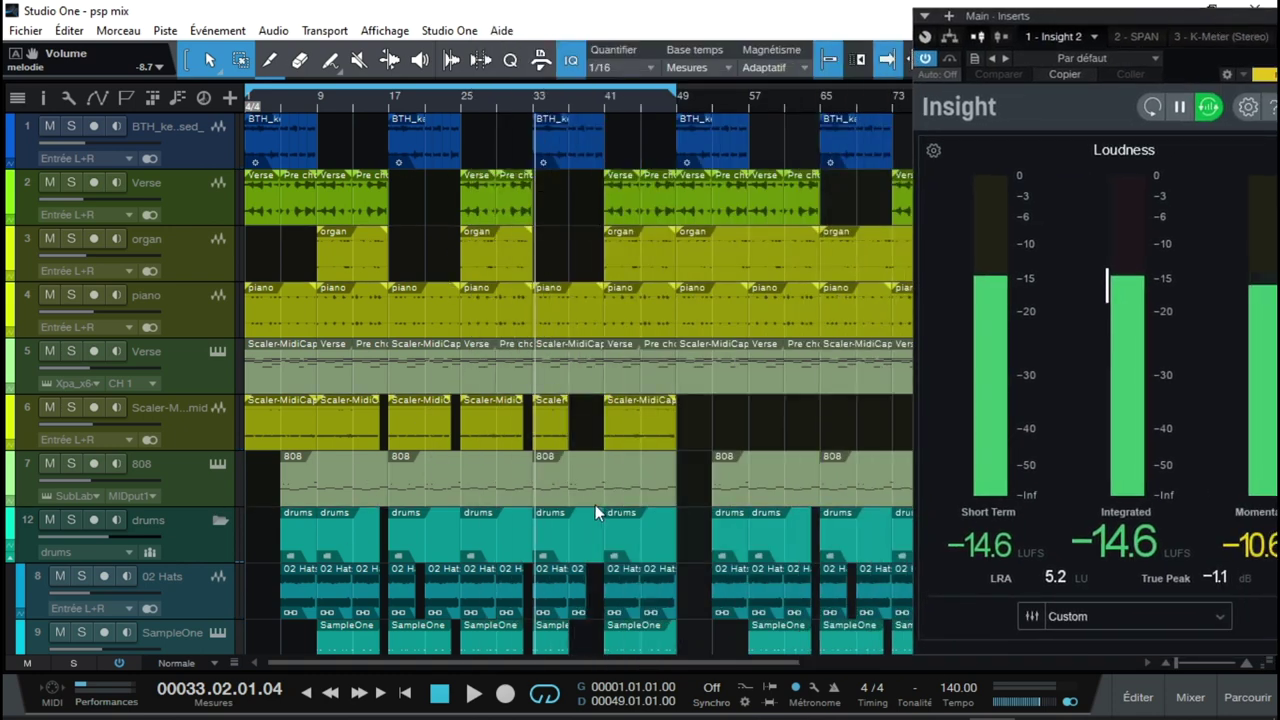
pyautogui.moveTo(1201, 23); pyautogui.dragTo(941, 49)
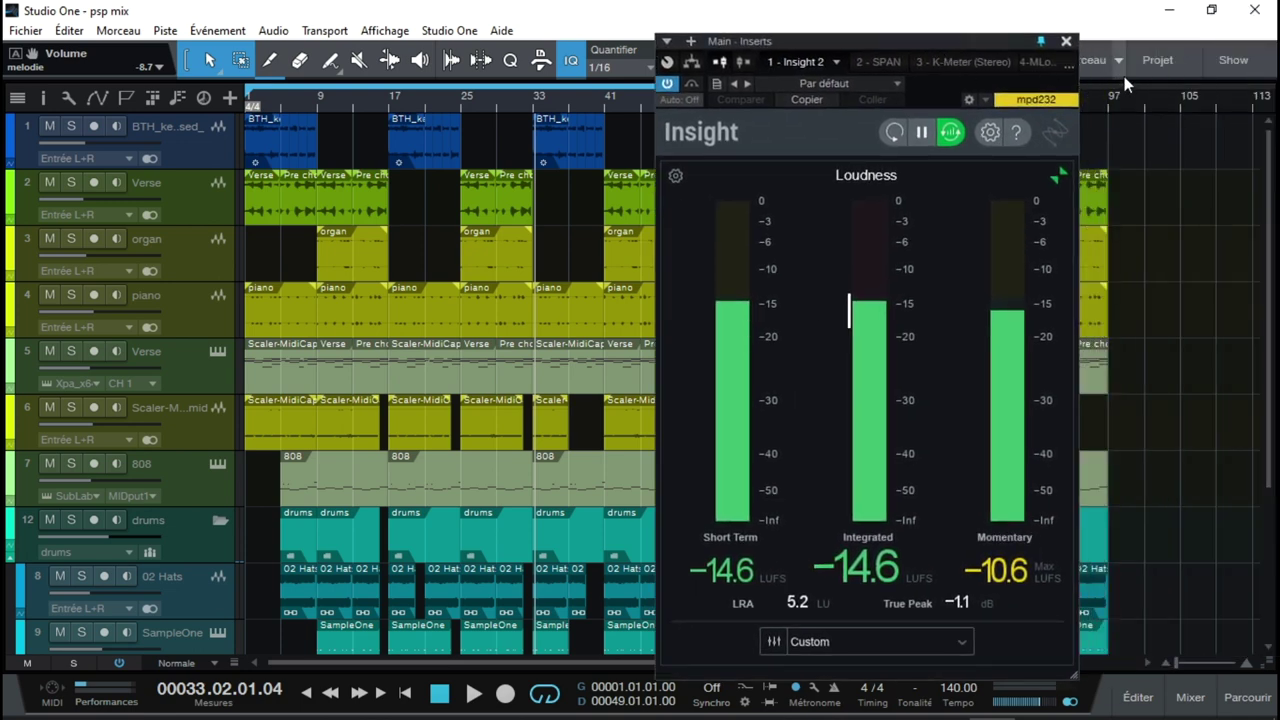
pyautogui.press('F3')
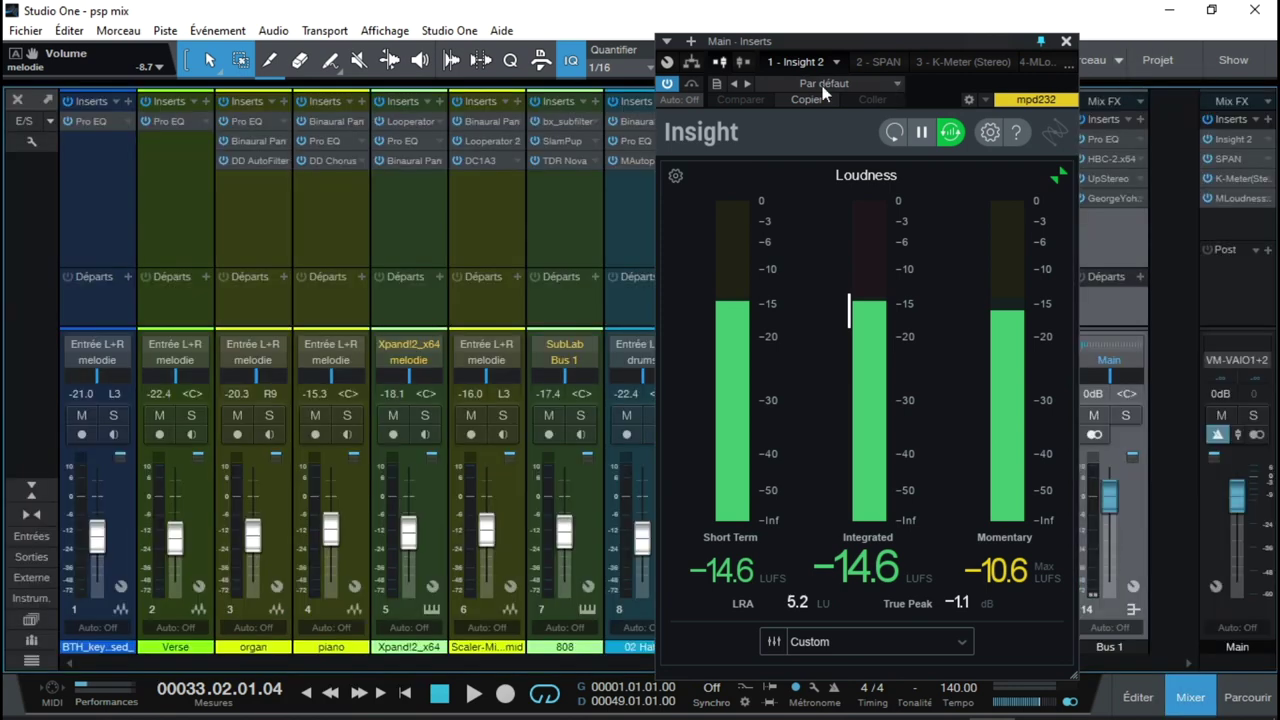
pyautogui.click(1068, 40)
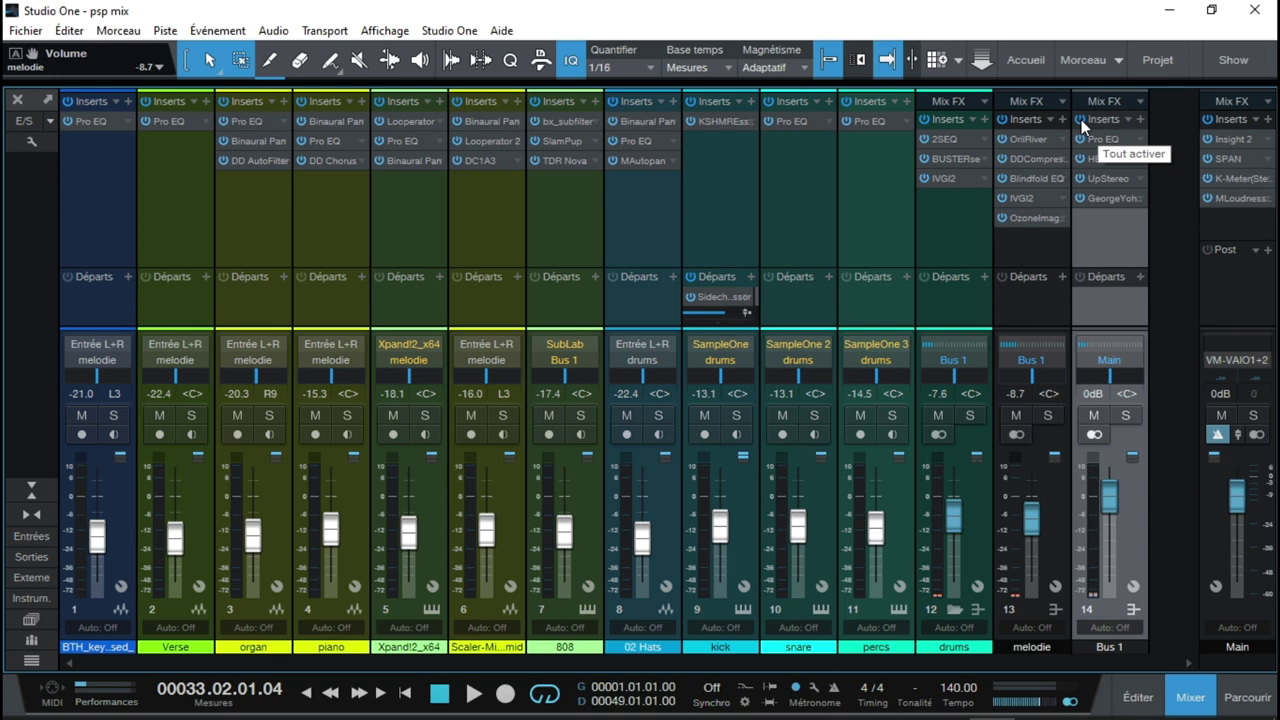
# Compare the playing mix with all Bus 1 inserts bypassed and reactivated, and stop playback.
pyautogui.press('space')
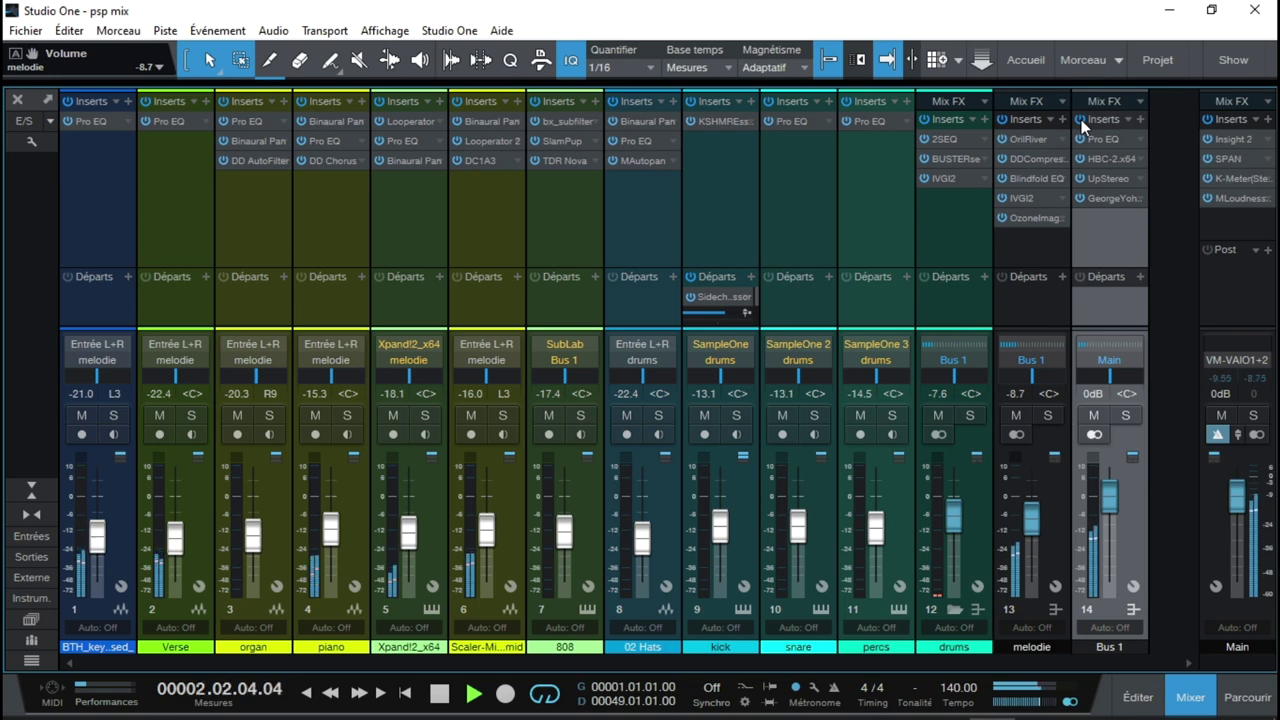
pyautogui.click(1081, 119)
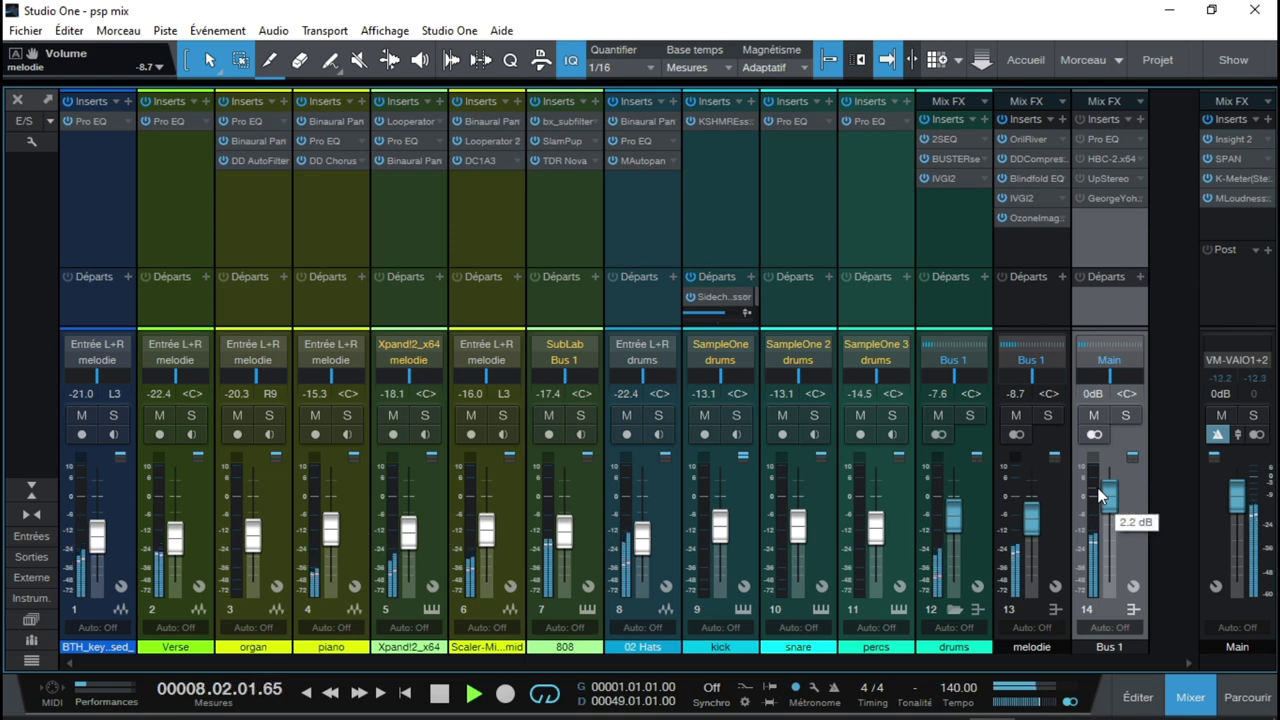
pyautogui.click(1079, 119)
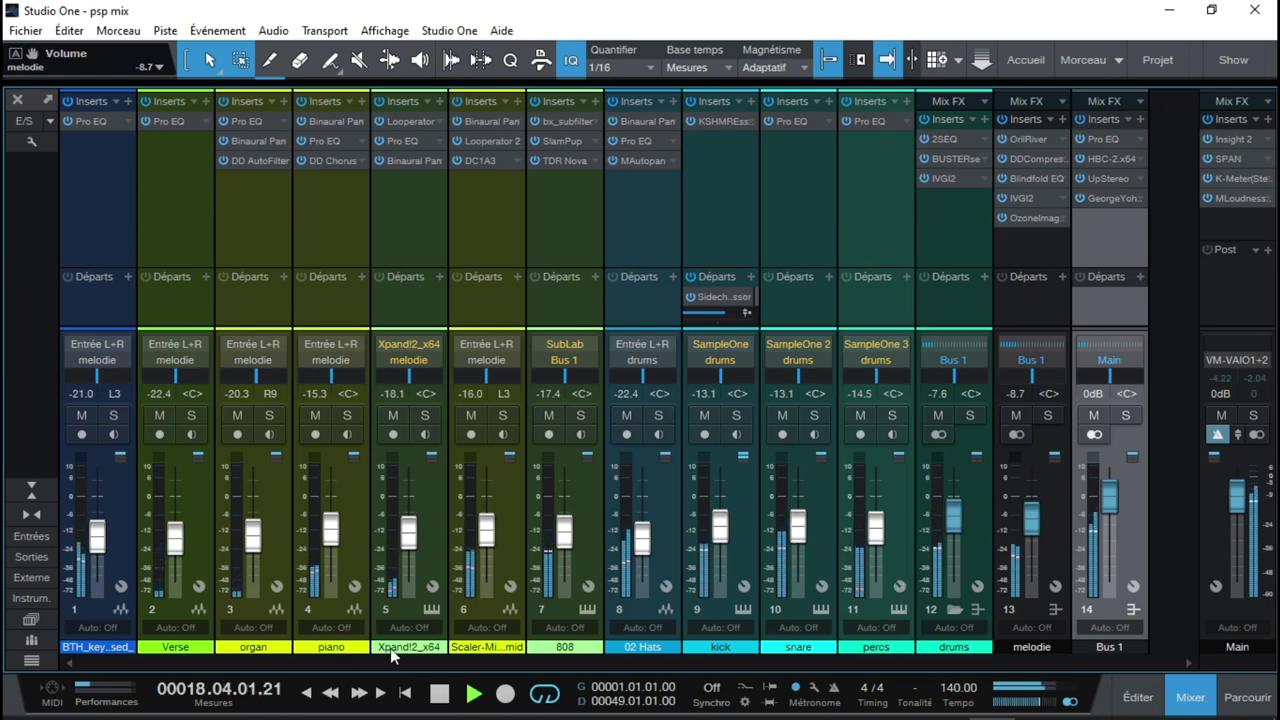
pyautogui.press('space')
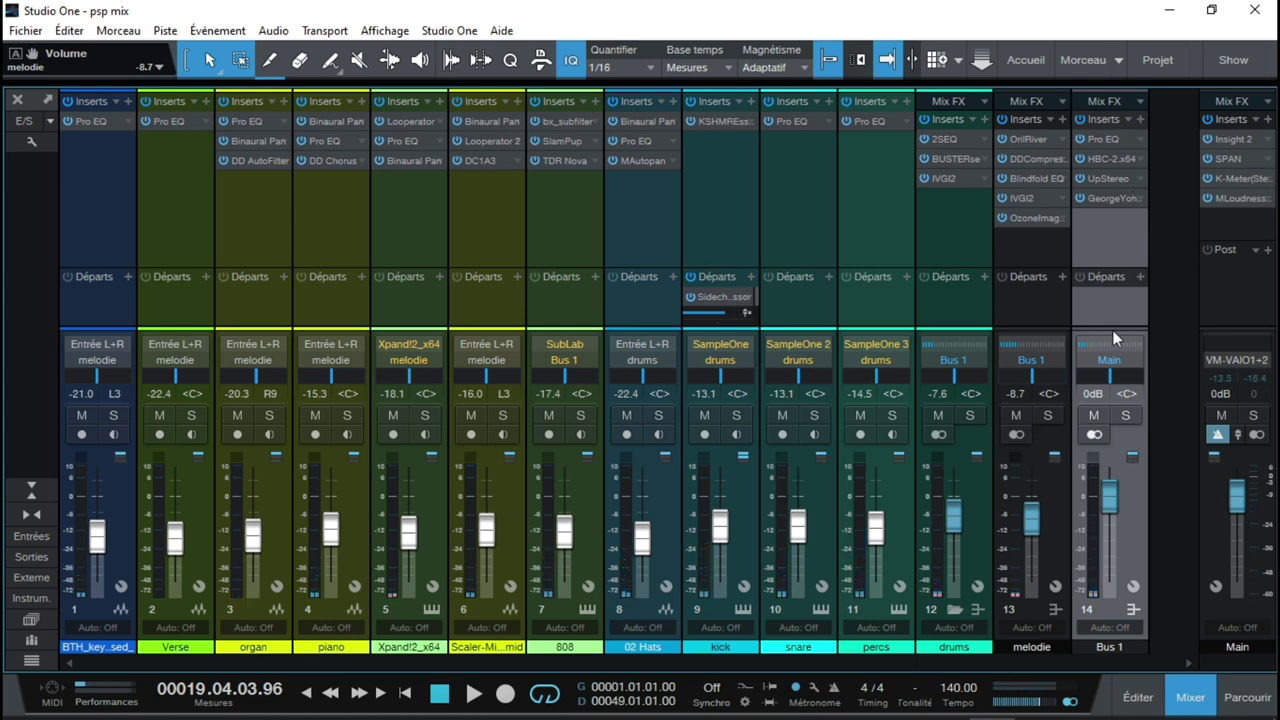
# Solo the melodie bus and audition it briefly from the song start.
pyautogui.click(1049, 417)
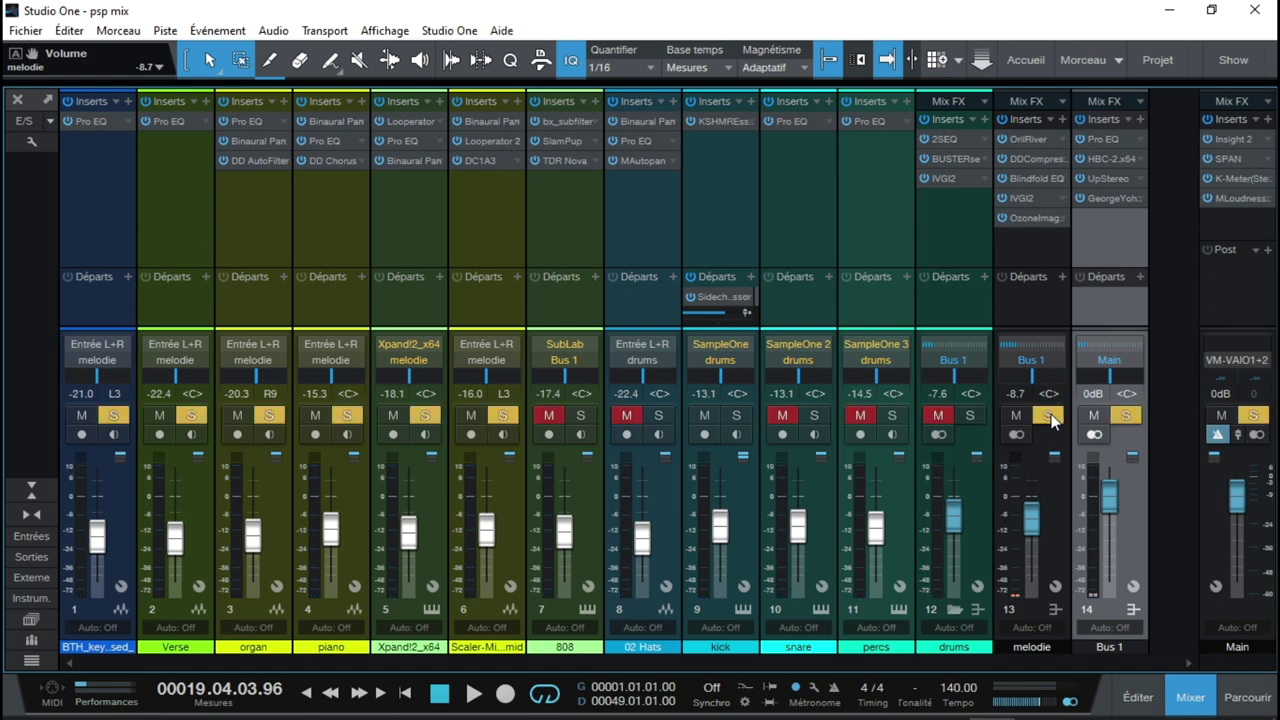
pyautogui.press('space')
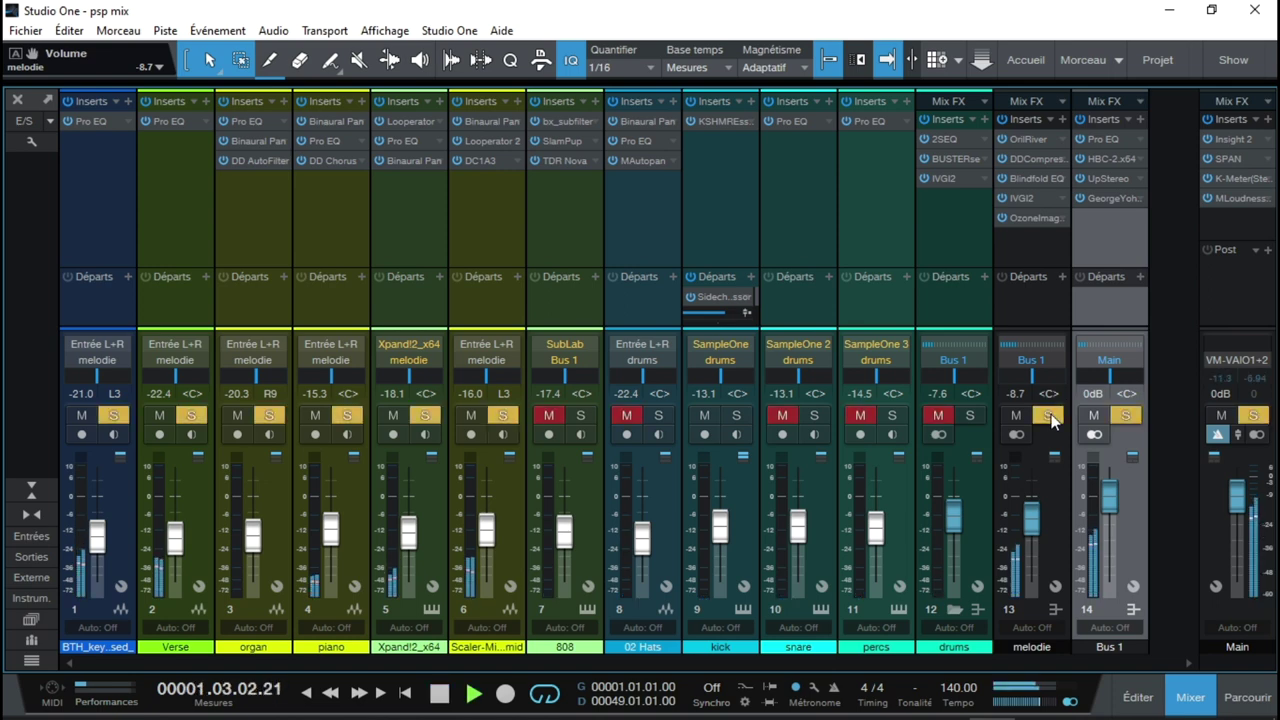
pyautogui.press('space')
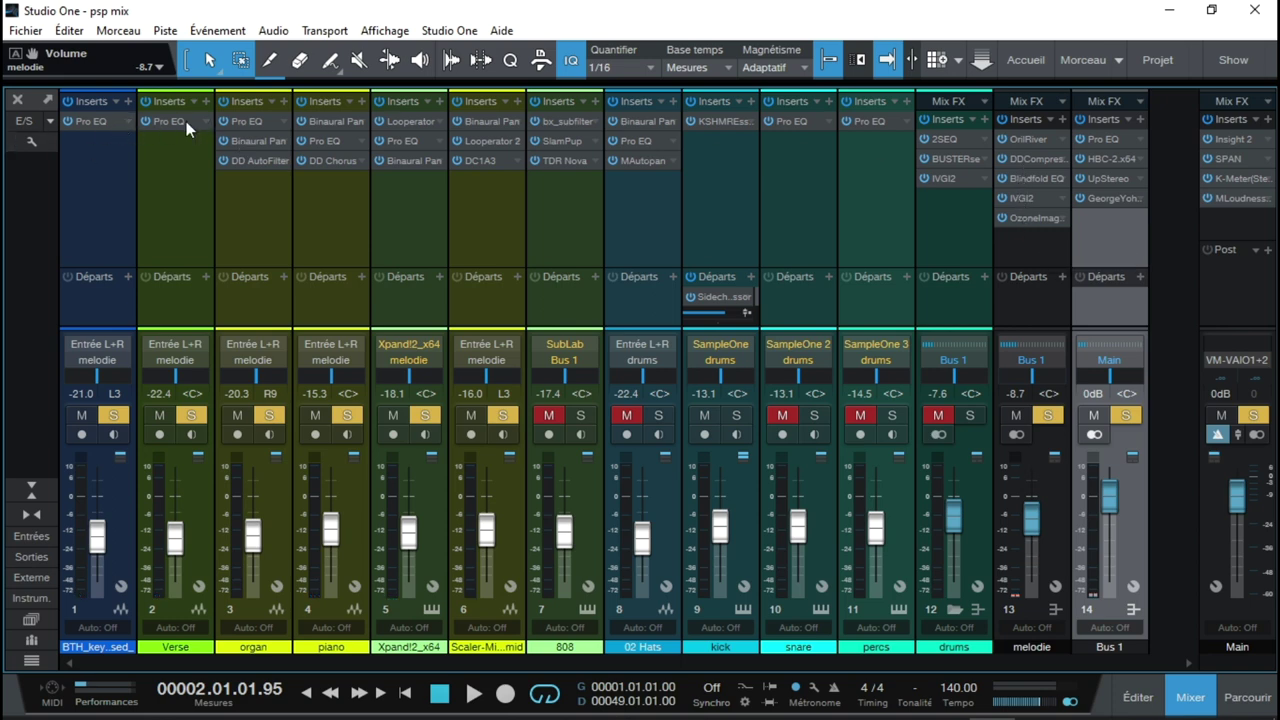
# Inspect the Pro EQ settings on the first channel, the BTH_key loop, and close the plug-in.
pyautogui.click(105, 183)
pyautogui.click(158, 186)
pyautogui.click(234, 187)
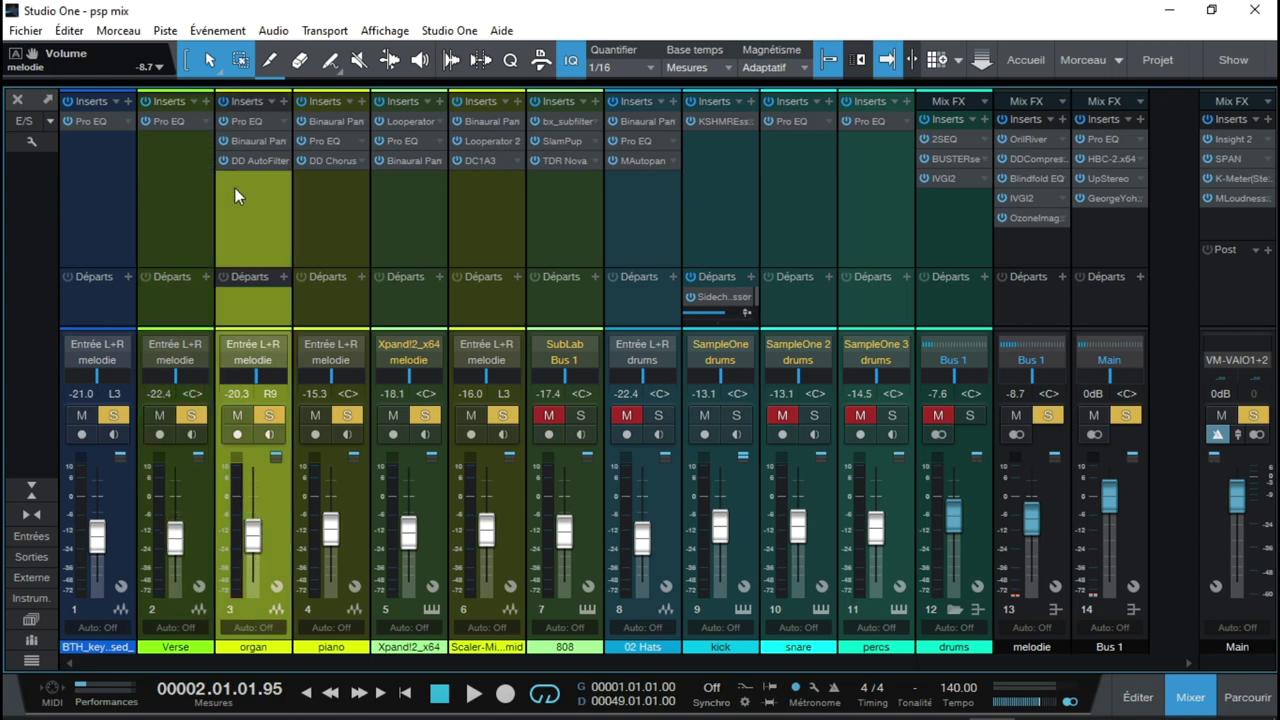
pyautogui.click(79, 120)
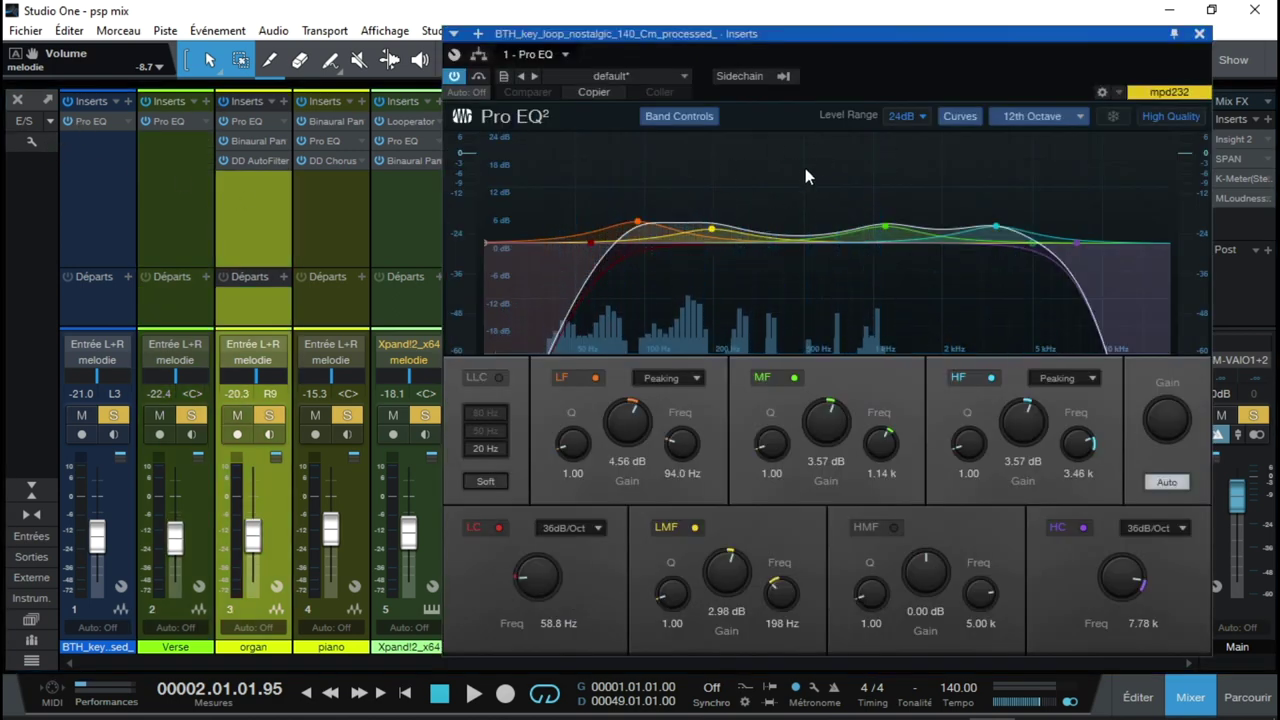
pyautogui.click(1199, 37)
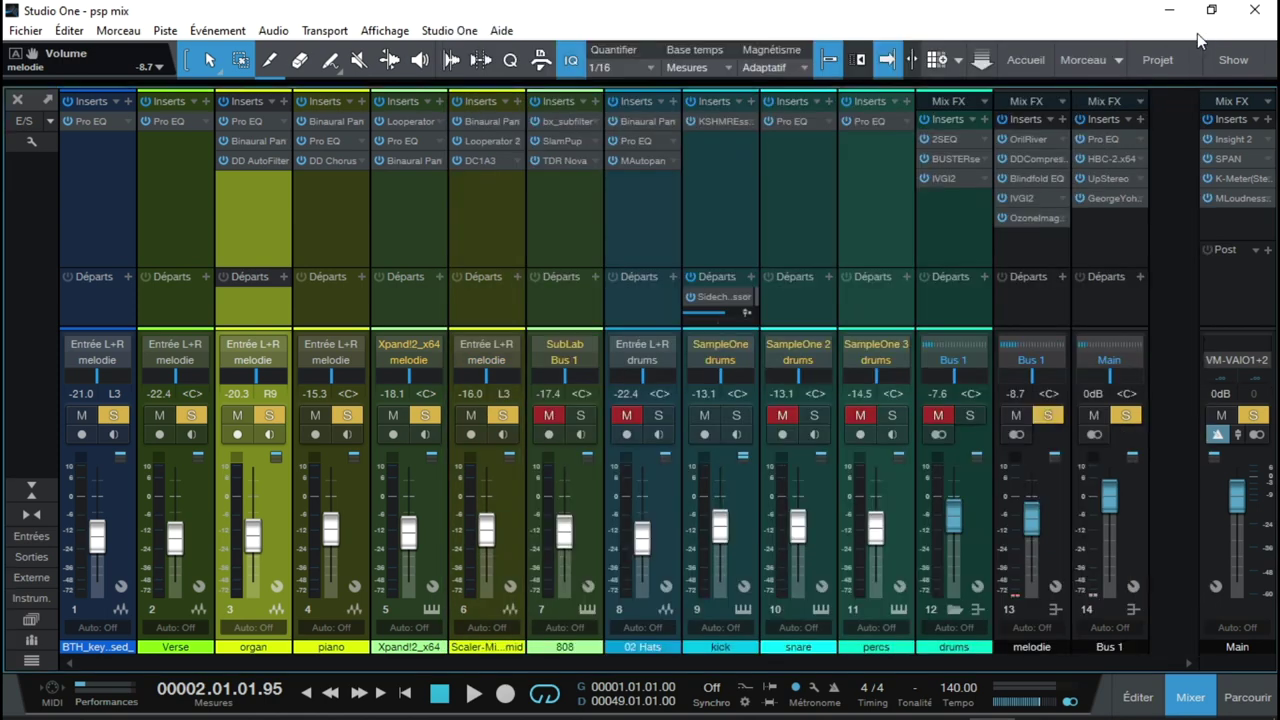
# Inspect the Binaural Pan and DD AutoFilter inserts on the organ channel.
pyautogui.click(253, 138)
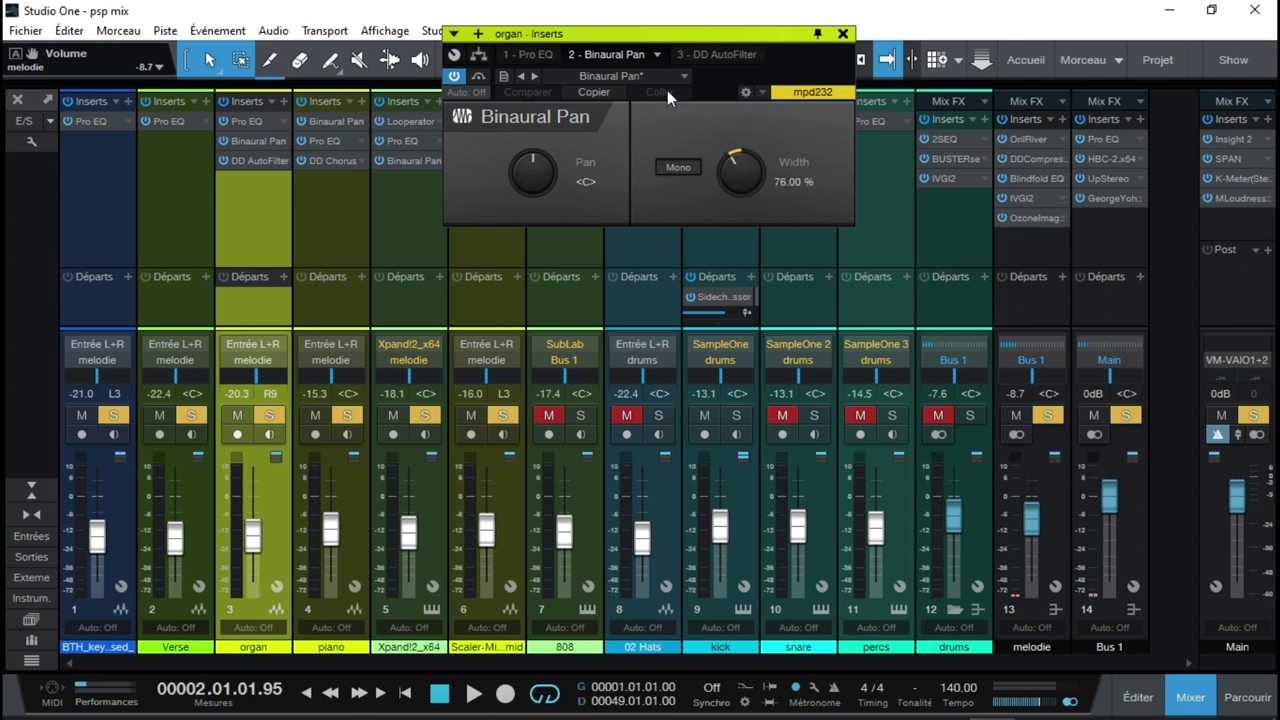
pyautogui.click(843, 34)
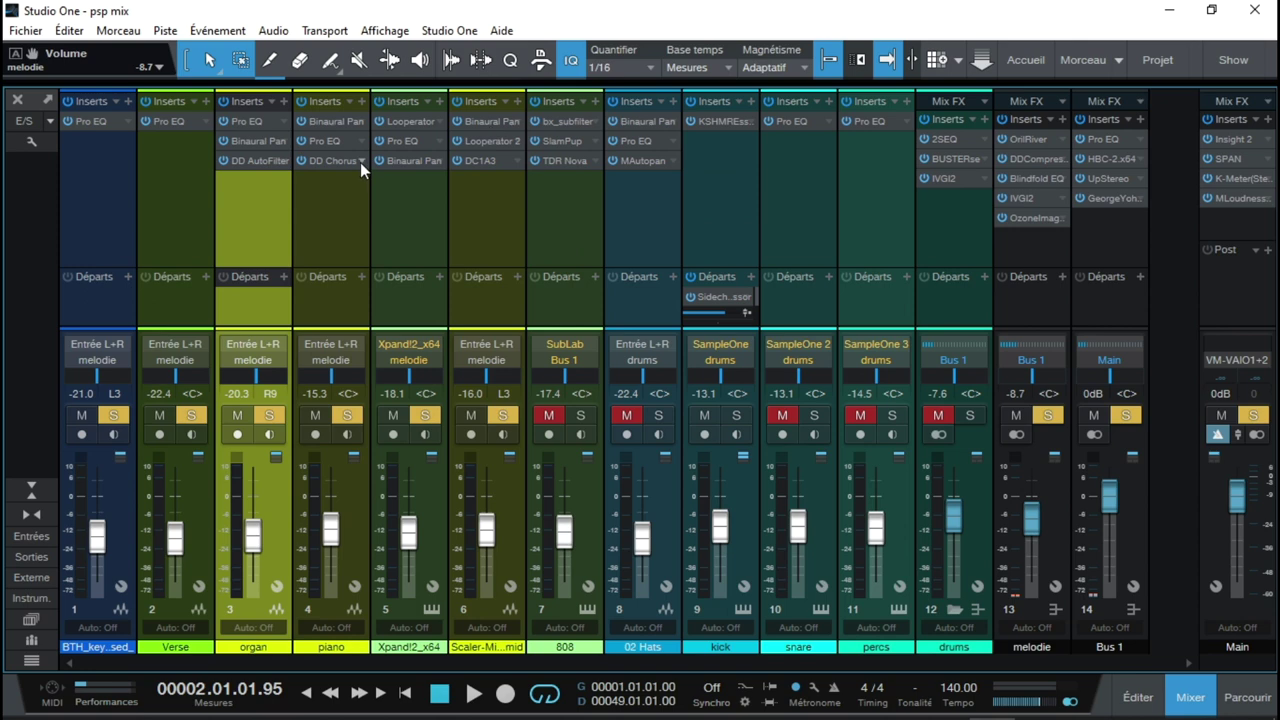
pyautogui.click(254, 160)
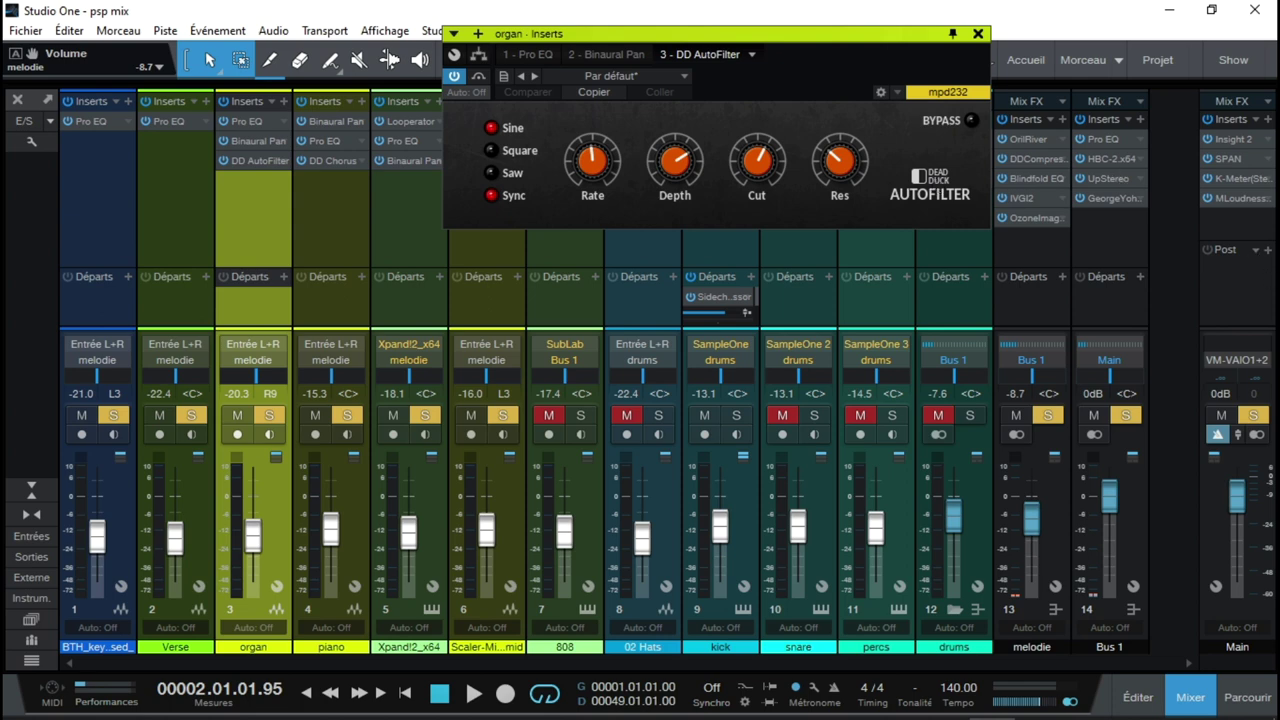
# Display the effects browser beside the mixer, leaving the track inspector hidden.
pyautogui.press('F4')
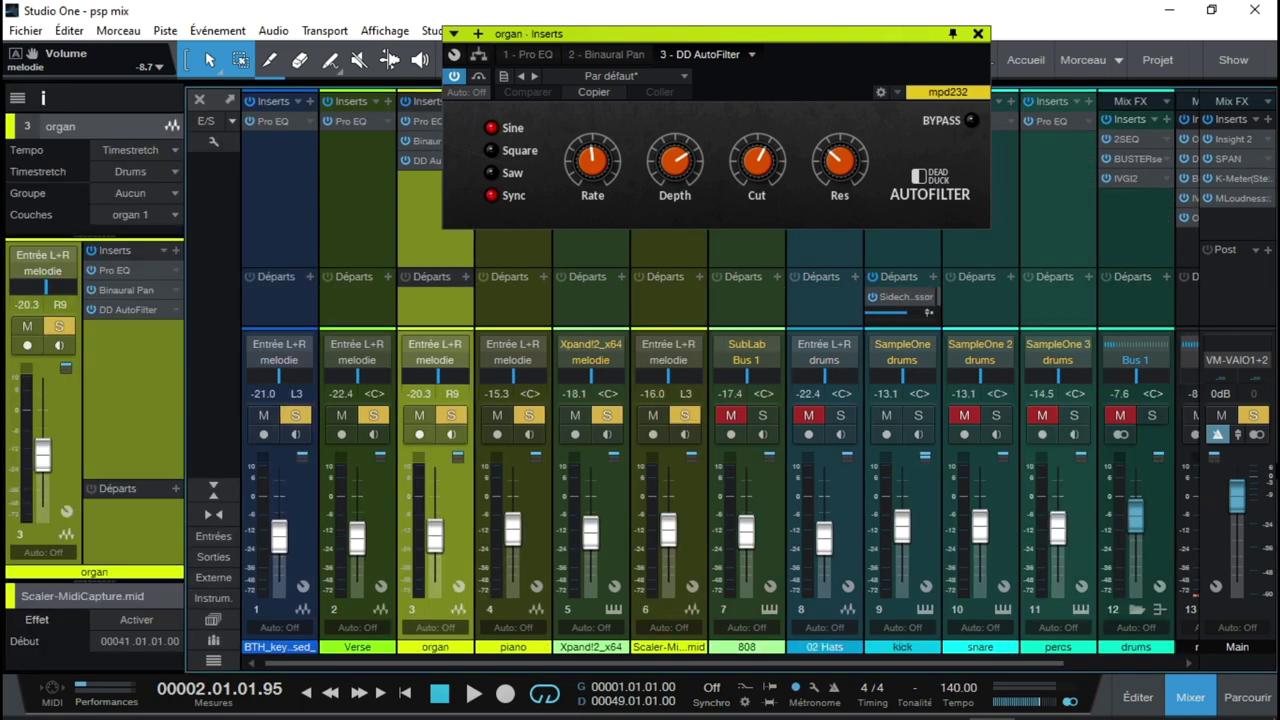
pyautogui.press('F5')
pyautogui.press('F4')
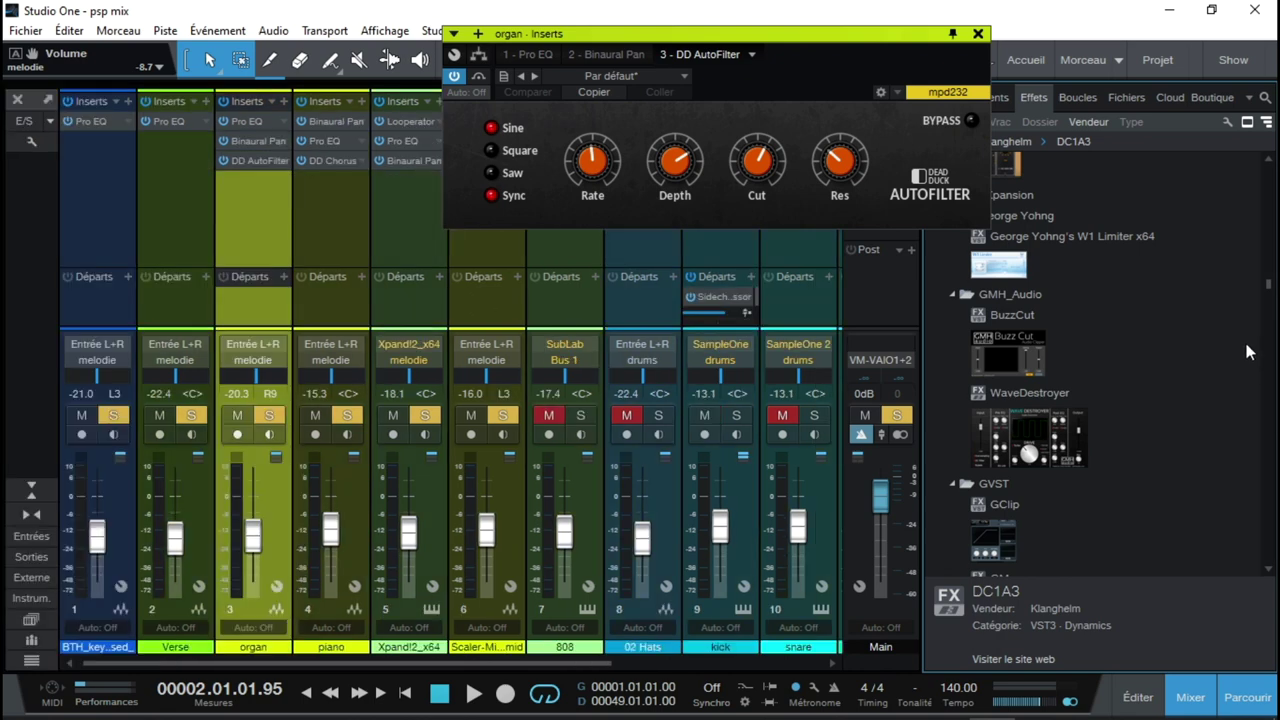
# Insert Dead Duck's DD Channel on the organ channel, try the G-E-C and E-G-C processing orders, and close the plug-in.
pyautogui.moveTo(1270, 290); pyautogui.dragTo(1275, 254)
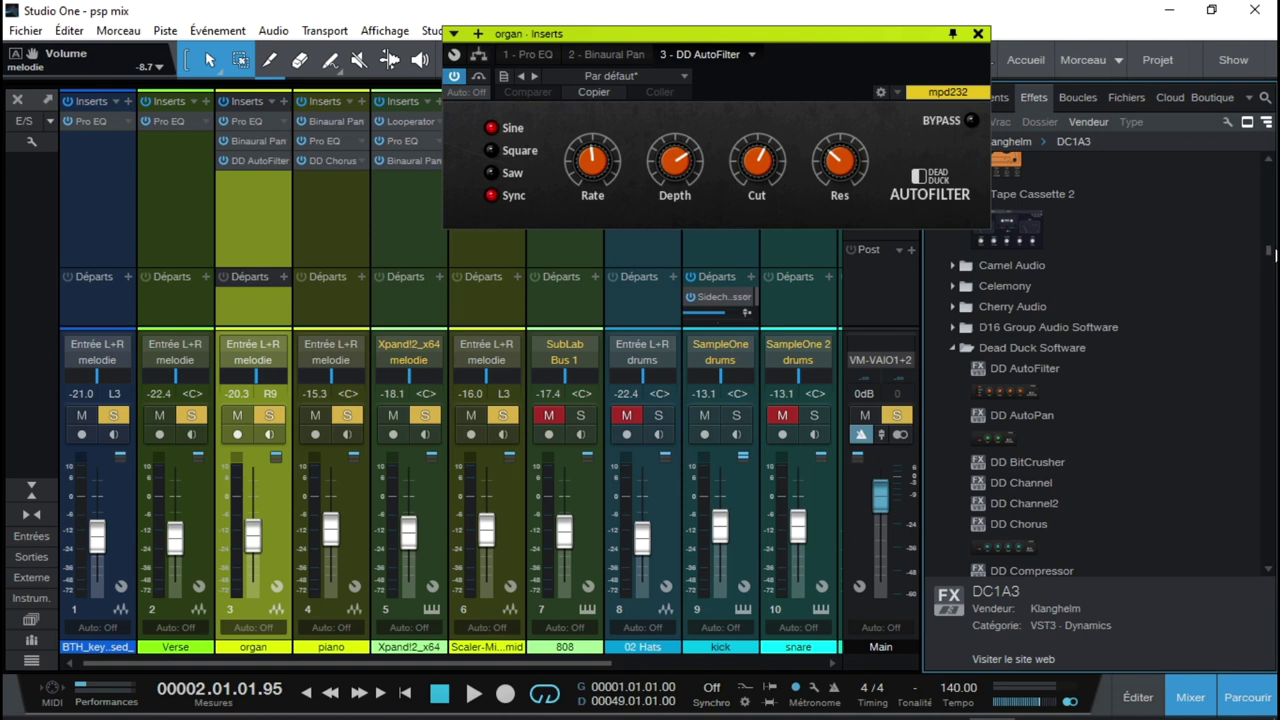
pyautogui.click(978, 33)
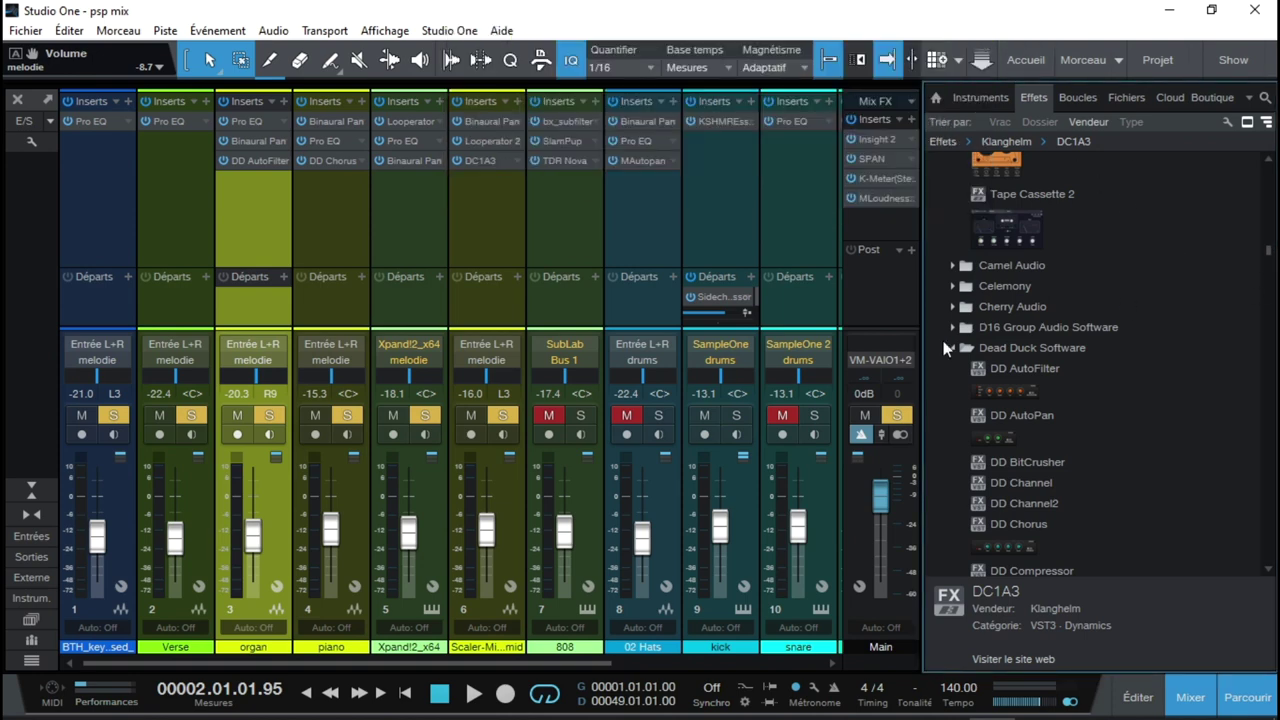
pyautogui.moveTo(1274, 254); pyautogui.dragTo(1274, 258)
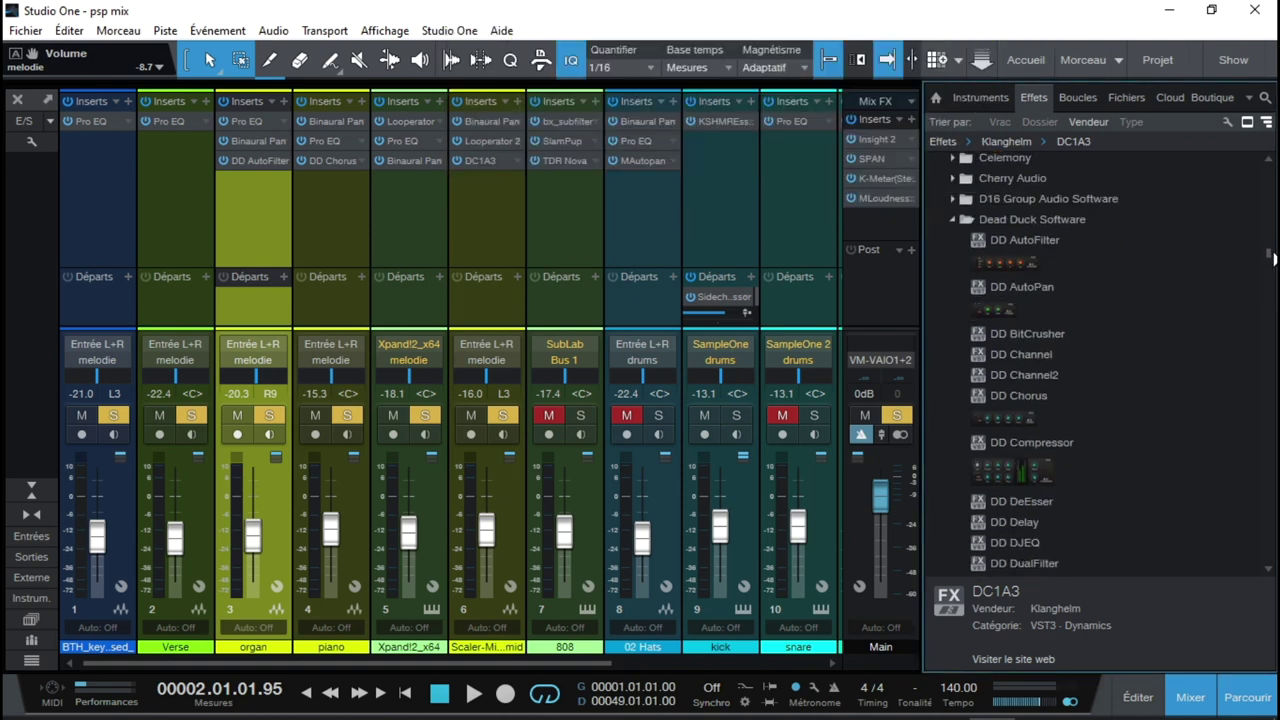
pyautogui.click(1014, 356)
pyautogui.moveTo(1014, 353); pyautogui.dragTo(254, 211)
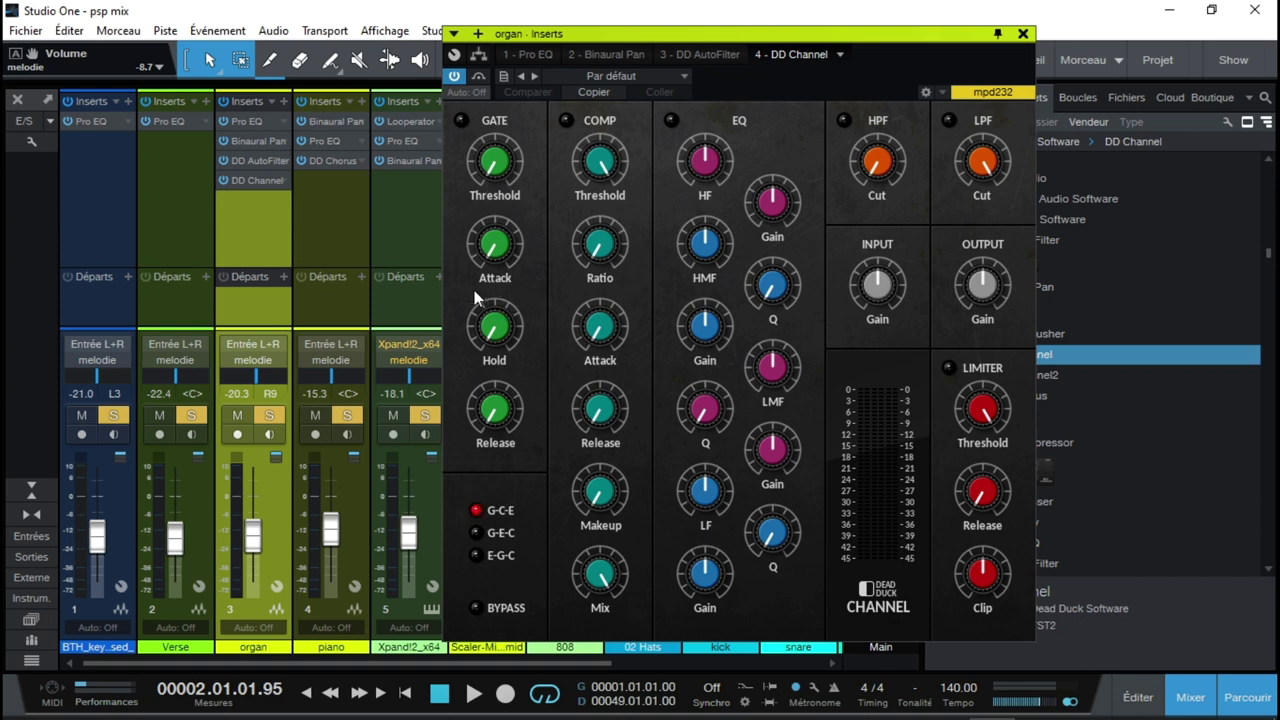
pyautogui.click(476, 533)
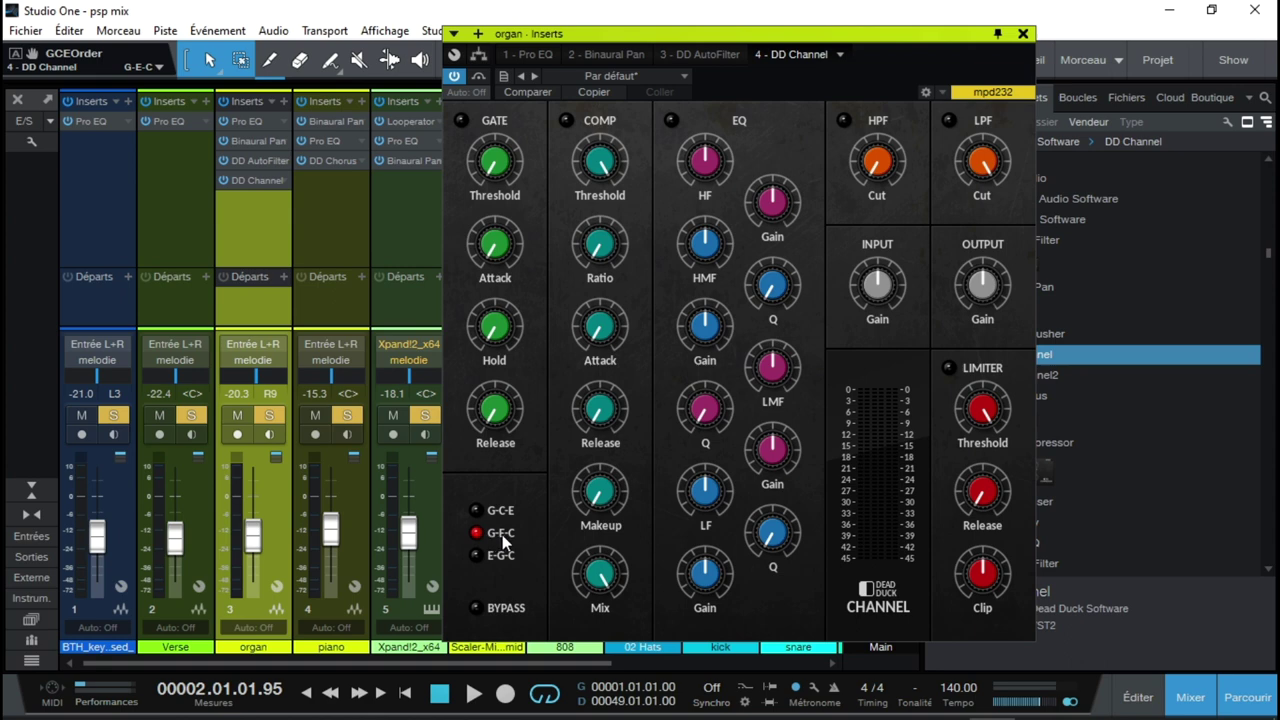
pyautogui.click(476, 556)
pyautogui.click(1023, 33)
# Swap the organ channel's fourth insert for DD Channel2 and for DD Utility, viewing each plug-in's controls.
pyautogui.moveTo(1022, 375); pyautogui.dragTo(251, 189)
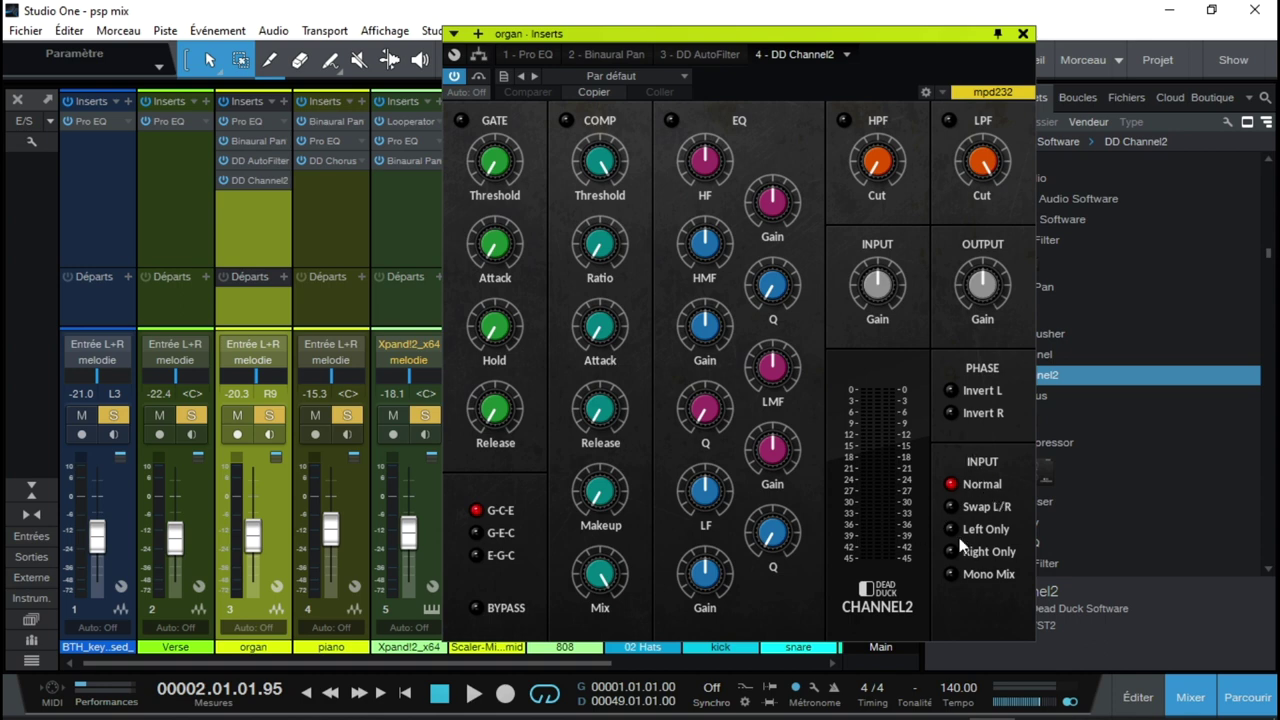
pyautogui.click(1023, 33)
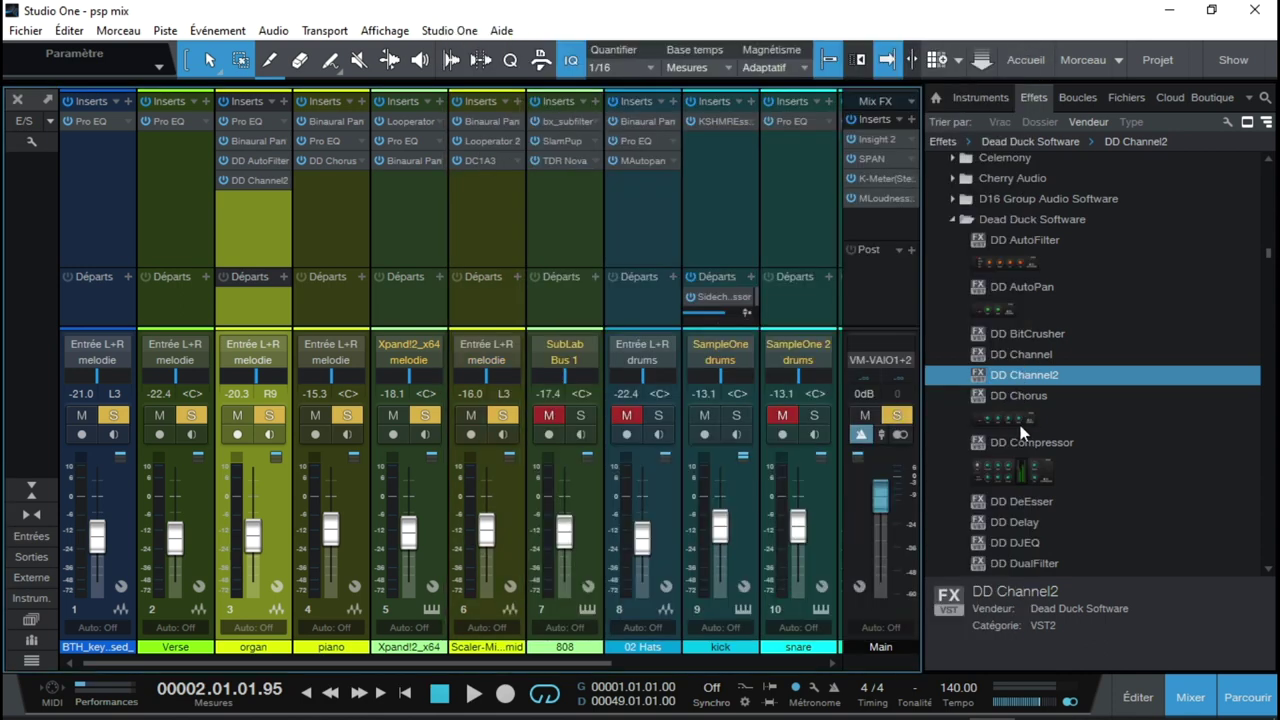
pyautogui.moveTo(1270, 256); pyautogui.dragTo(965, 265)
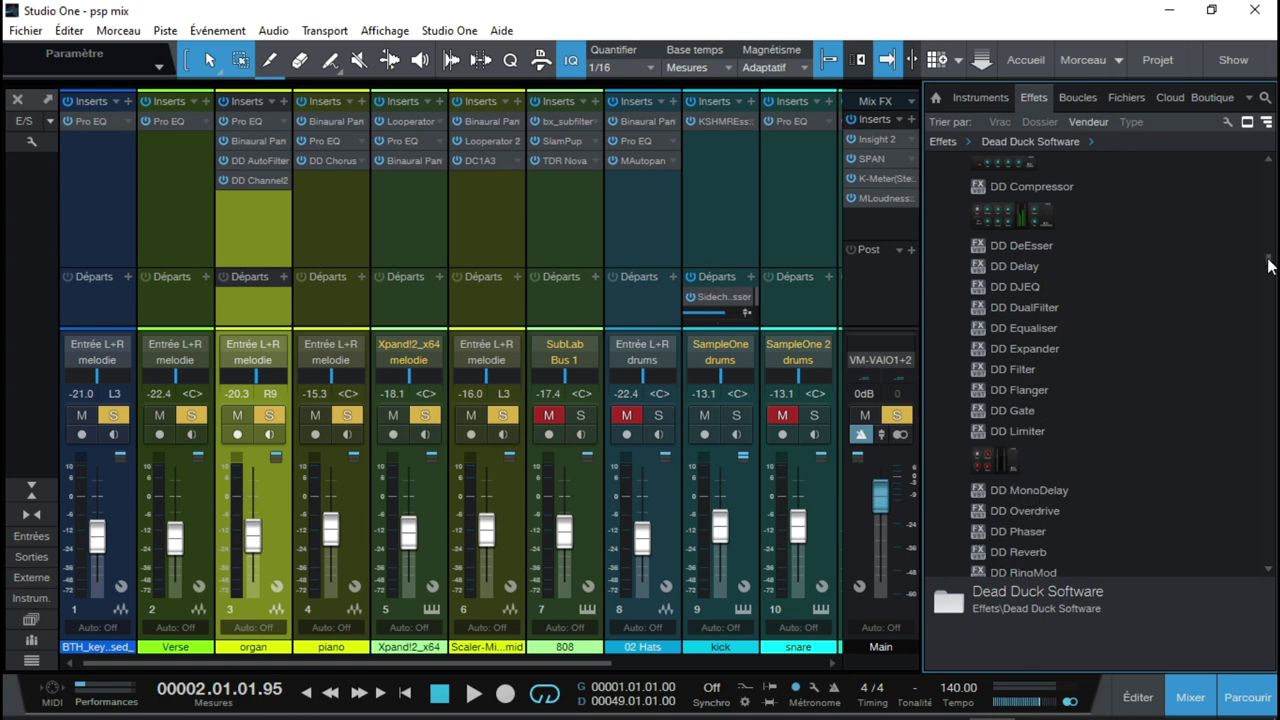
pyautogui.scroll(-3, 1270, 265)
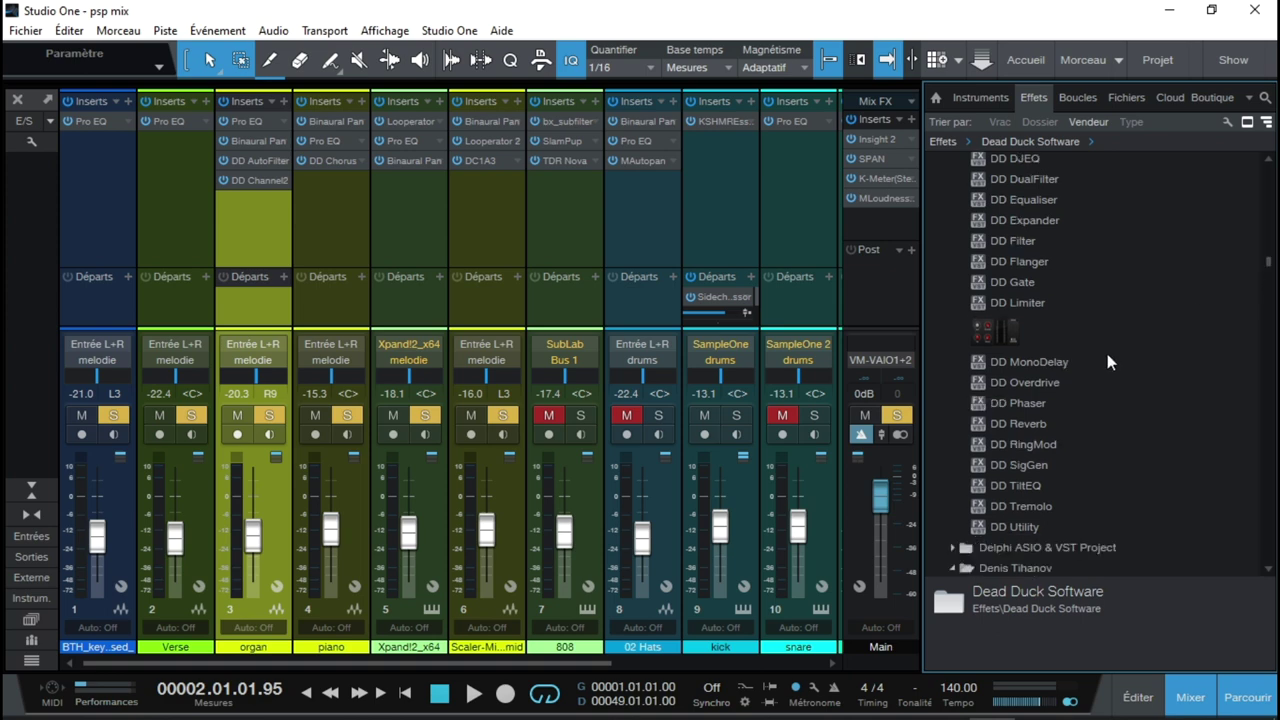
pyautogui.moveTo(1019, 526); pyautogui.dragTo(249, 180)
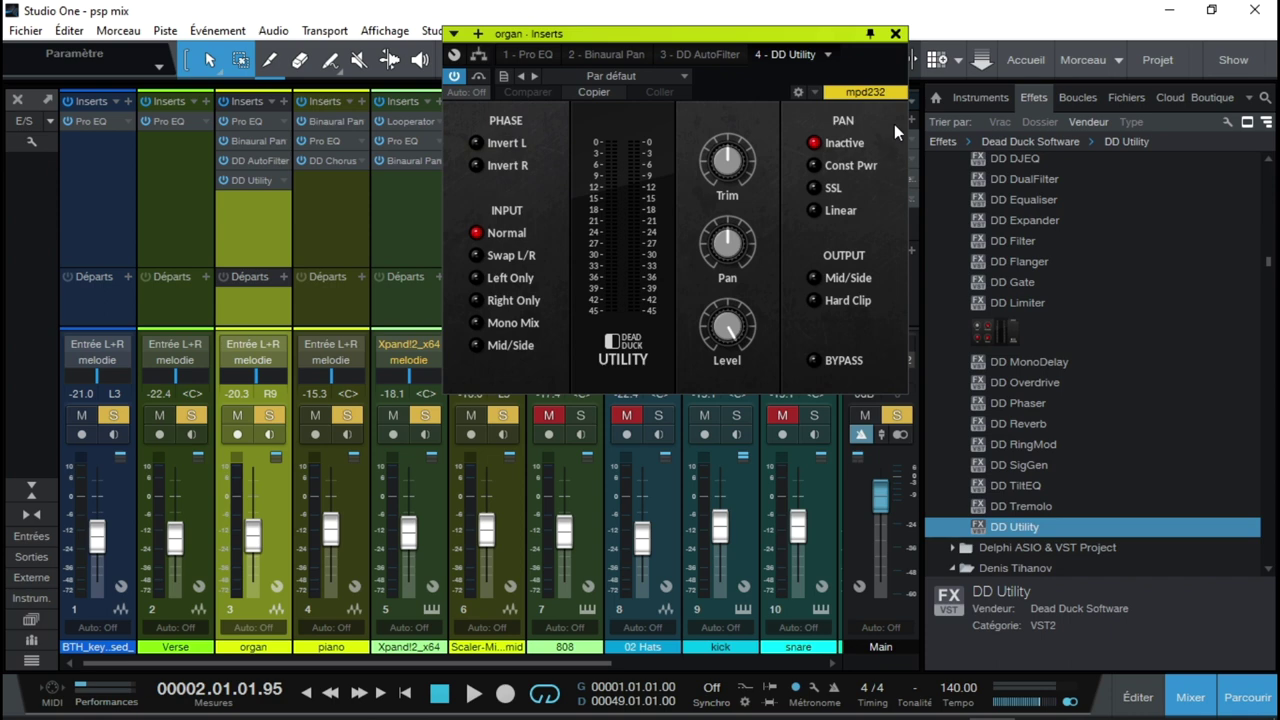
pyautogui.click(895, 33)
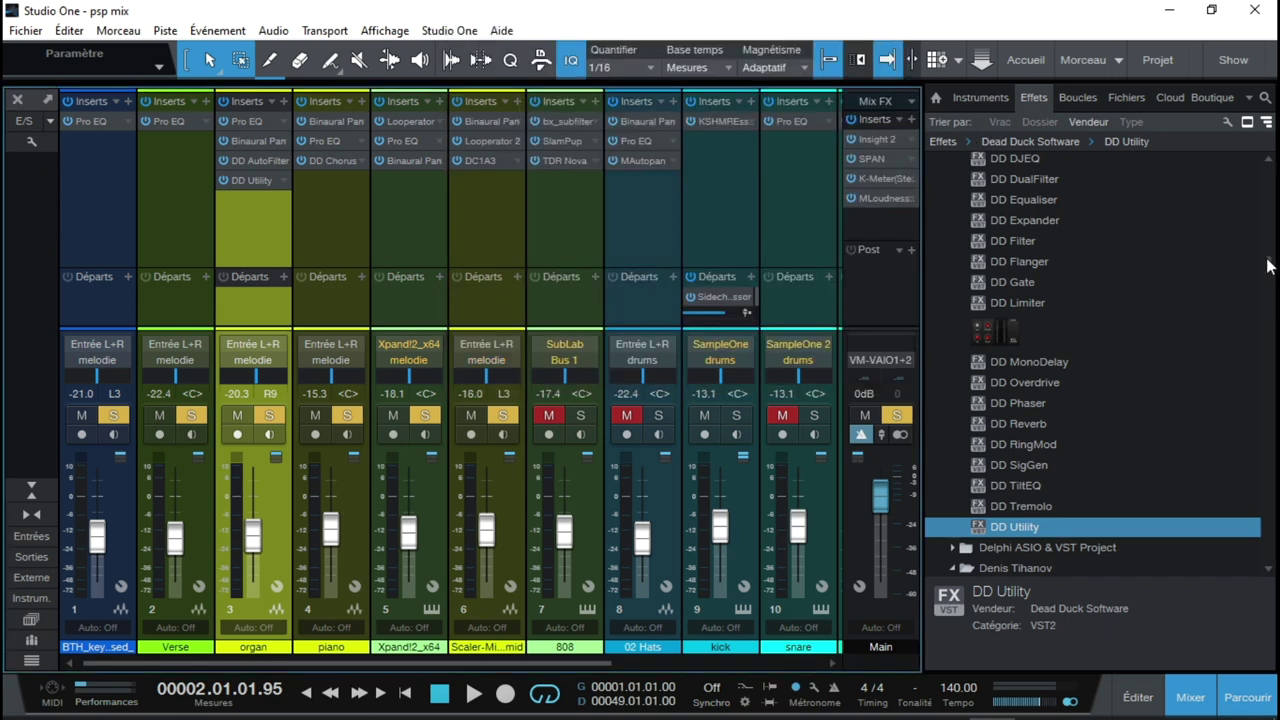
# Remove the DD Utility insert from the organ channel.
pyautogui.moveTo(1270, 268); pyautogui.dragTo(1262, 232)
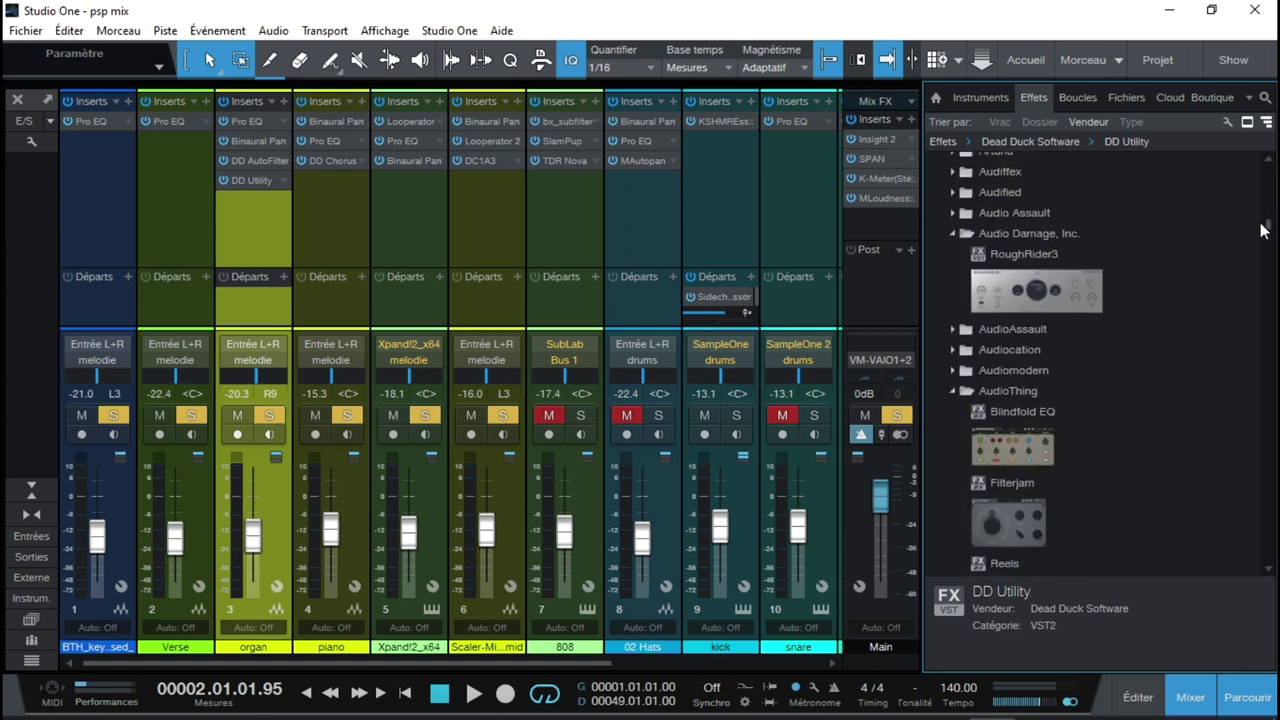
pyautogui.rightClick(256, 180)
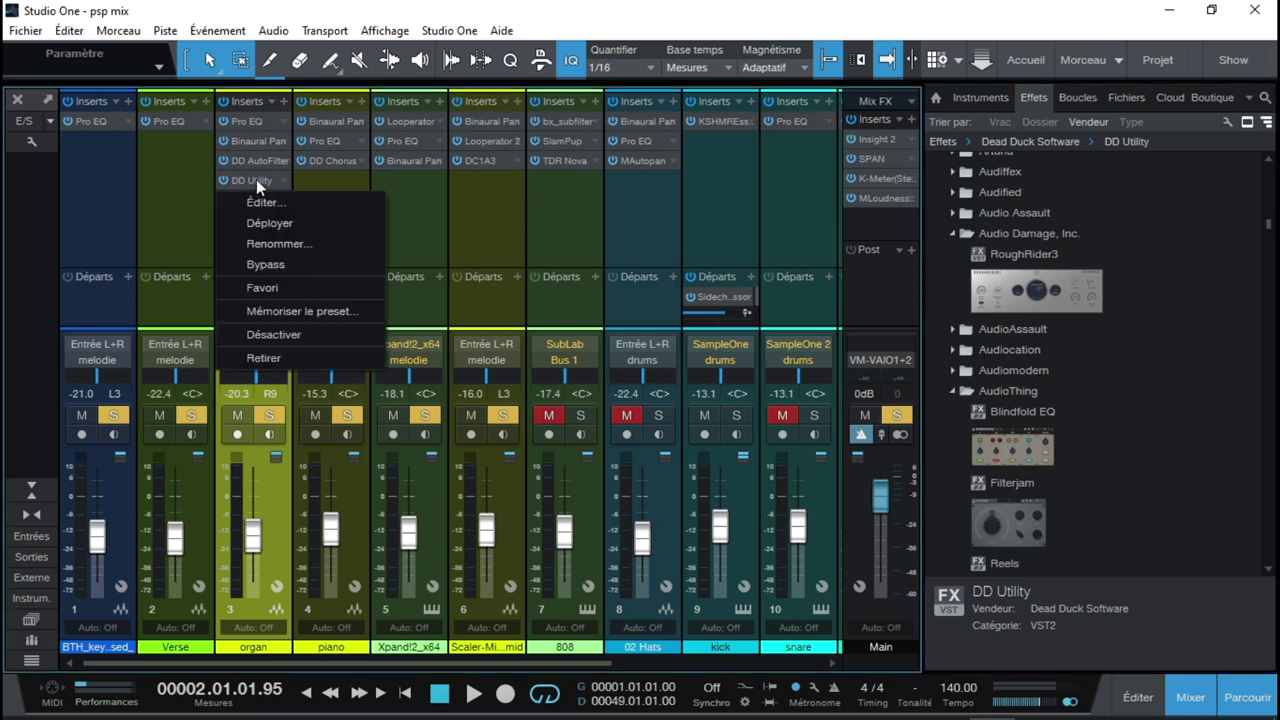
pyautogui.click(265, 358)
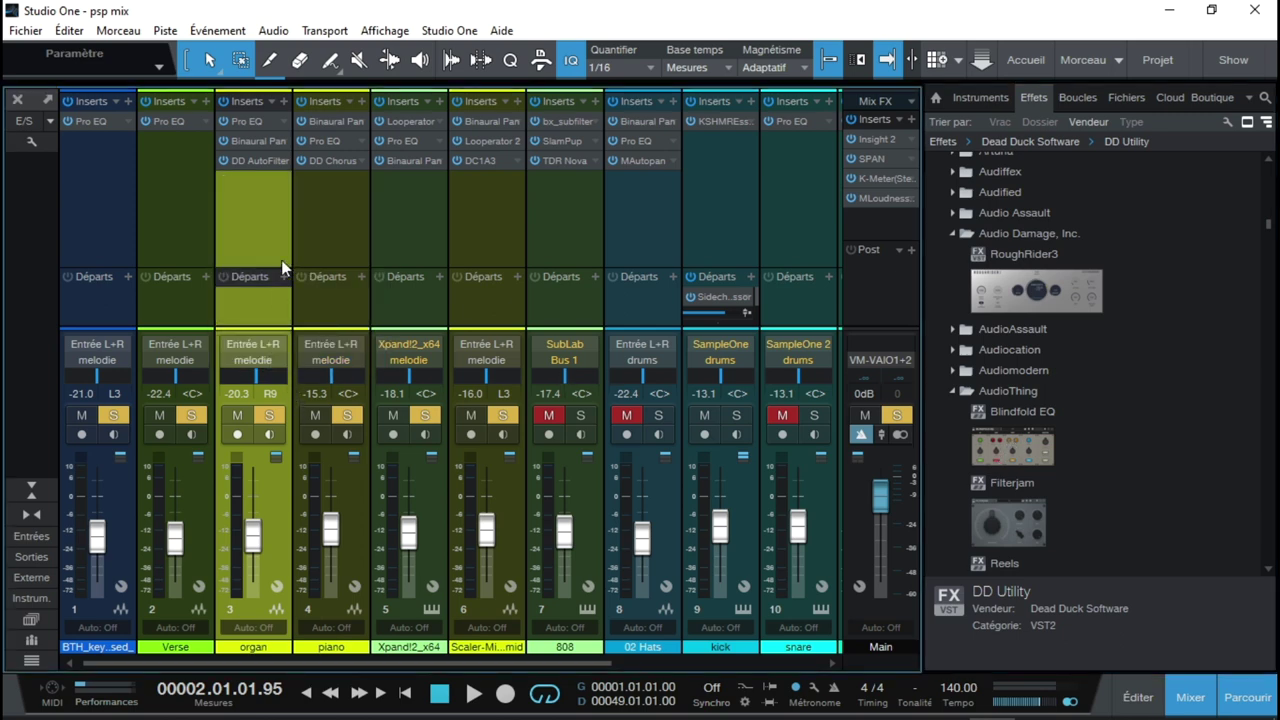
# Review the organ channel's Binaural Pan and DD AutoFilter settings and close the plug-in window.
pyautogui.click(248, 141)
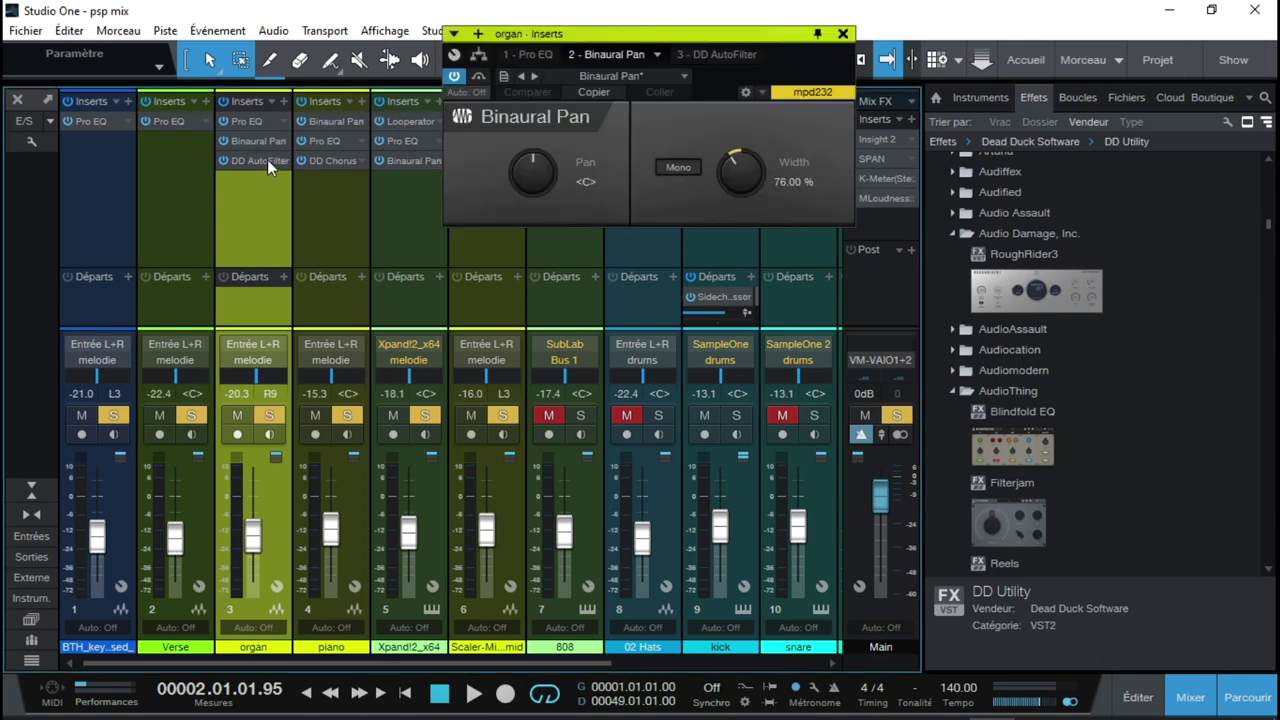
pyautogui.click(267, 160)
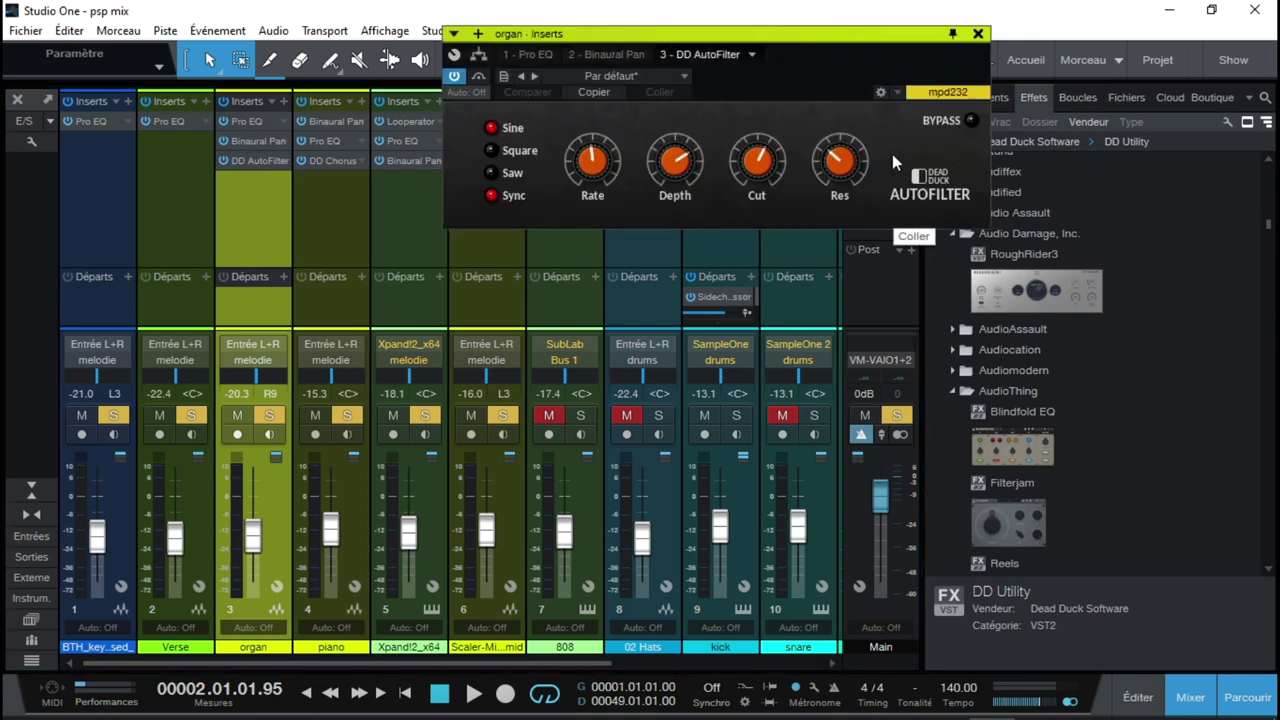
pyautogui.click(978, 34)
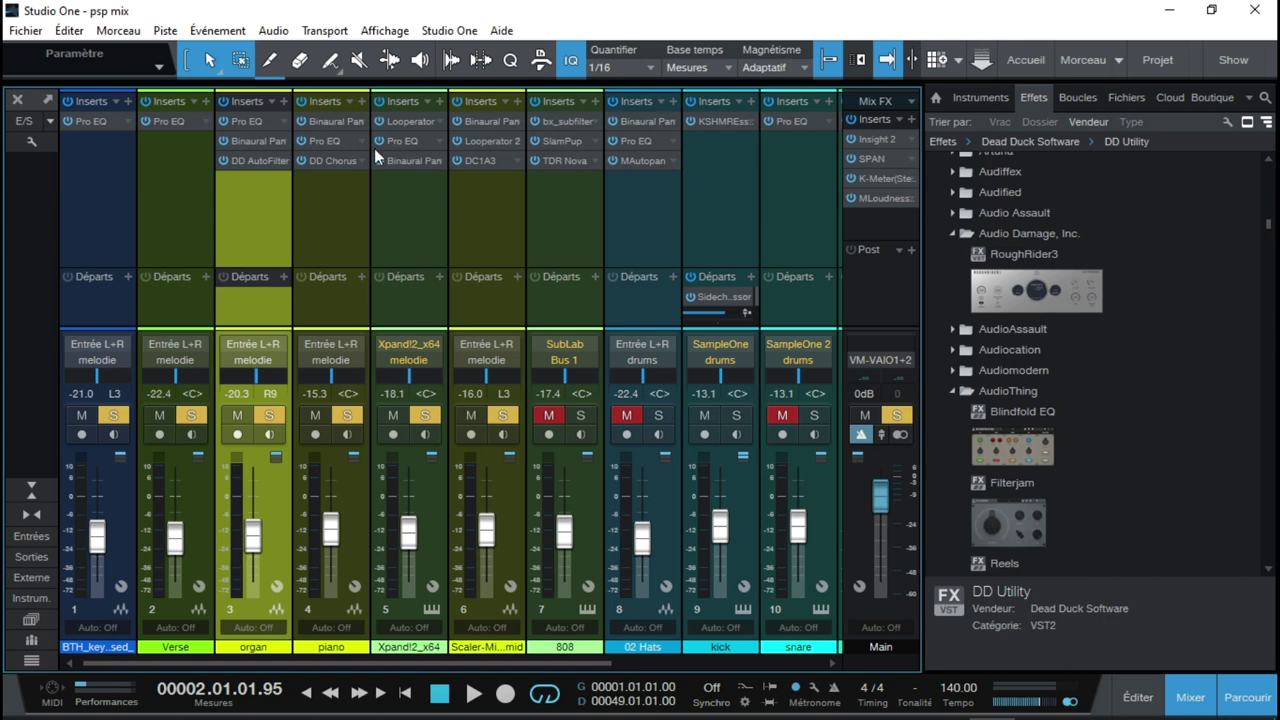
# Inspect the Pro EQ and DD Chorus inserts on the piano channel and close the plug-in window.
pyautogui.click(325, 139)
pyautogui.click(879, 12)
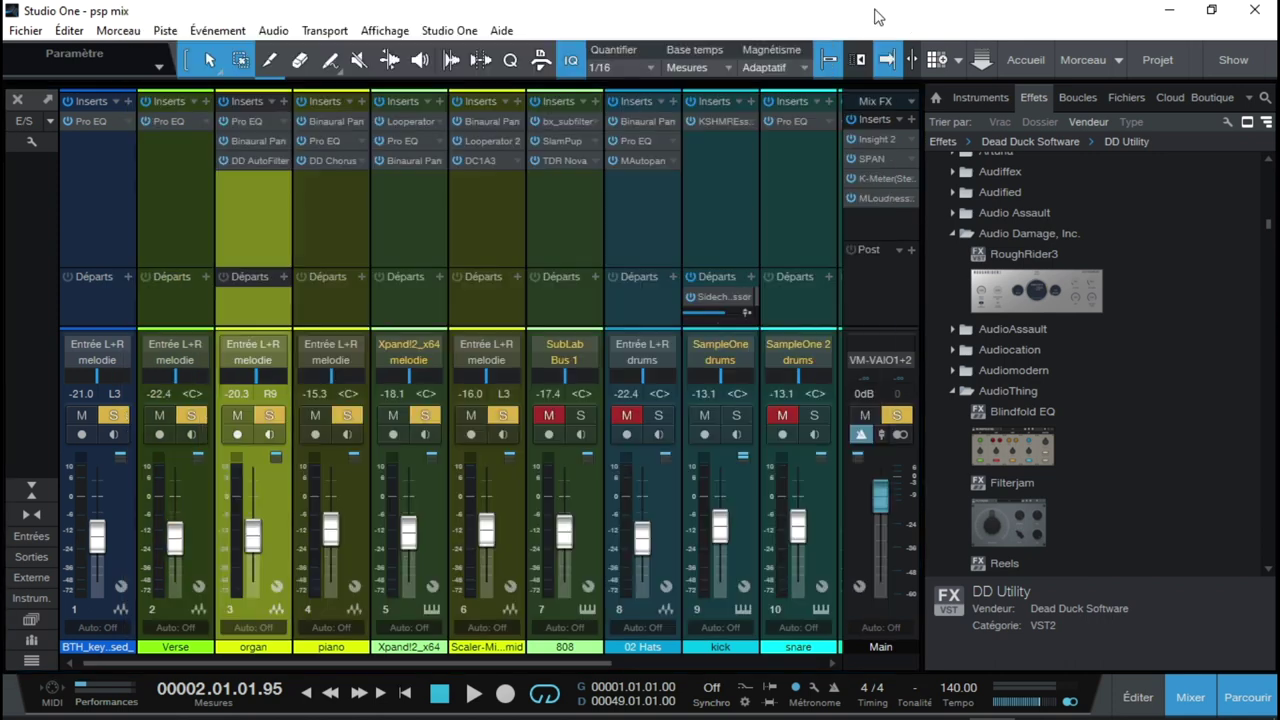
pyautogui.click(323, 163)
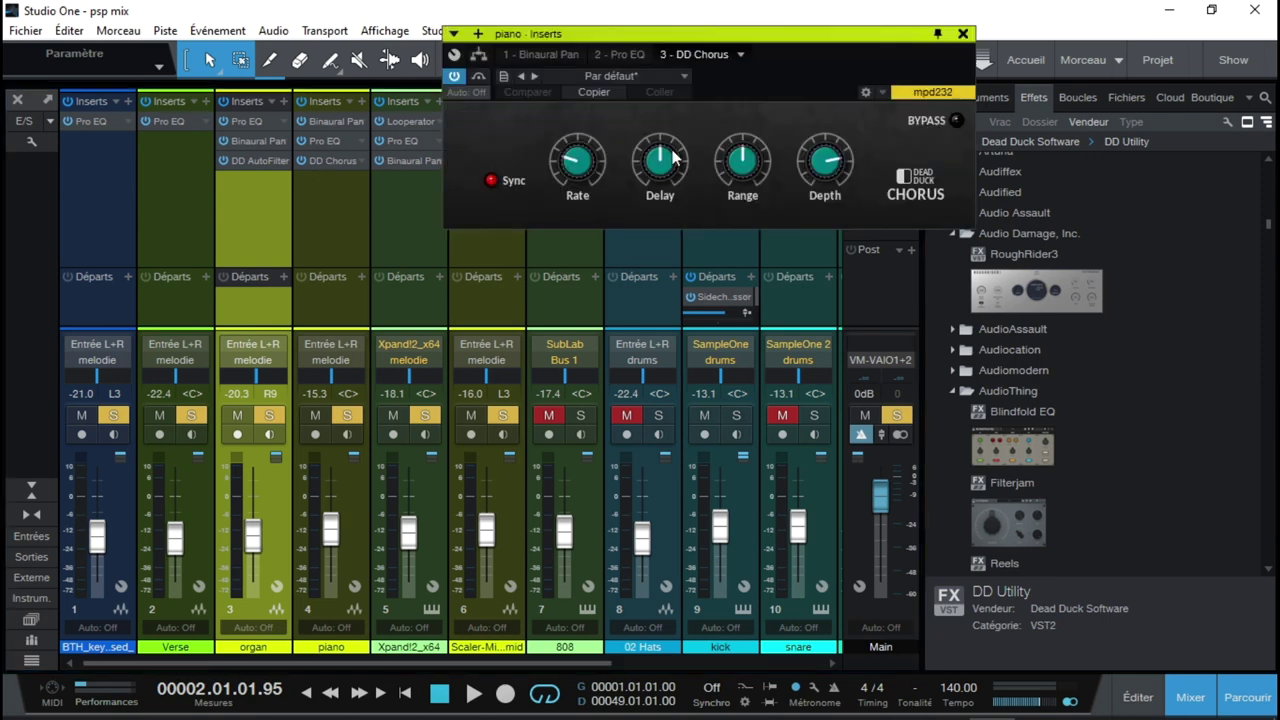
pyautogui.click(962, 35)
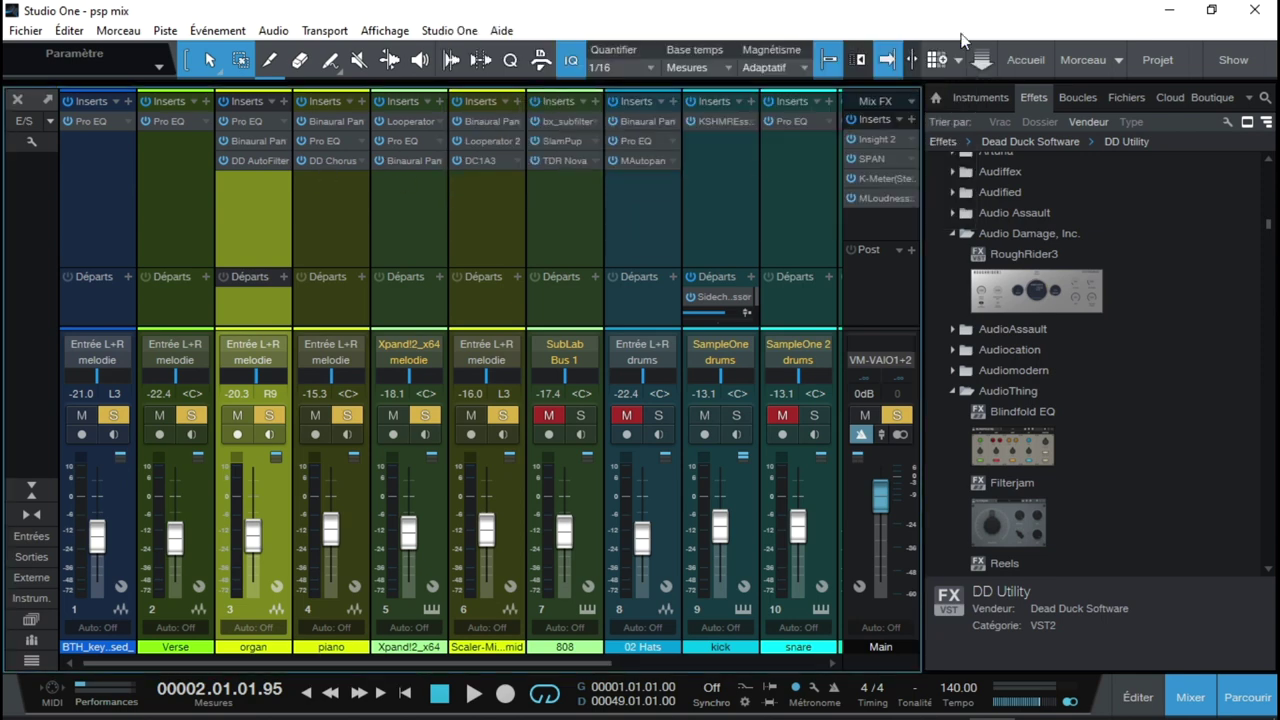
# Expand the Binaural Pan controls on the Xpand!2 channel and inspect its Looperator insert.
pyautogui.click(413, 162)
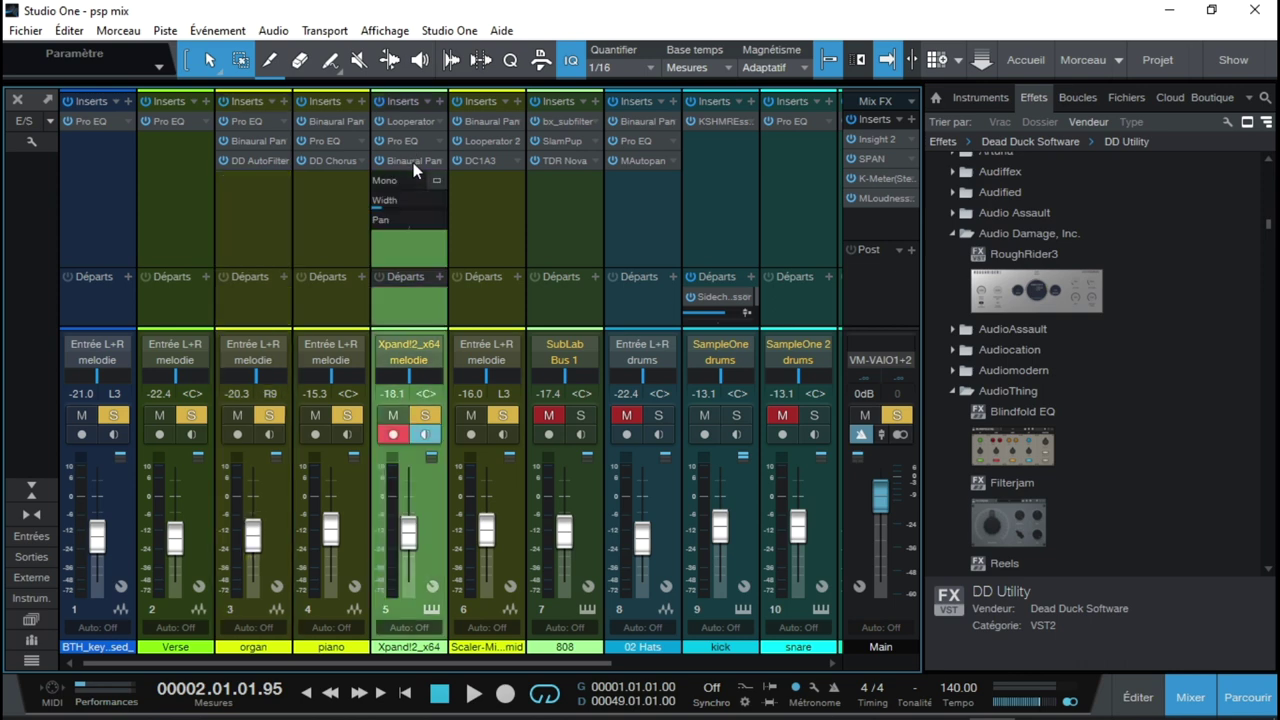
pyautogui.click(408, 114)
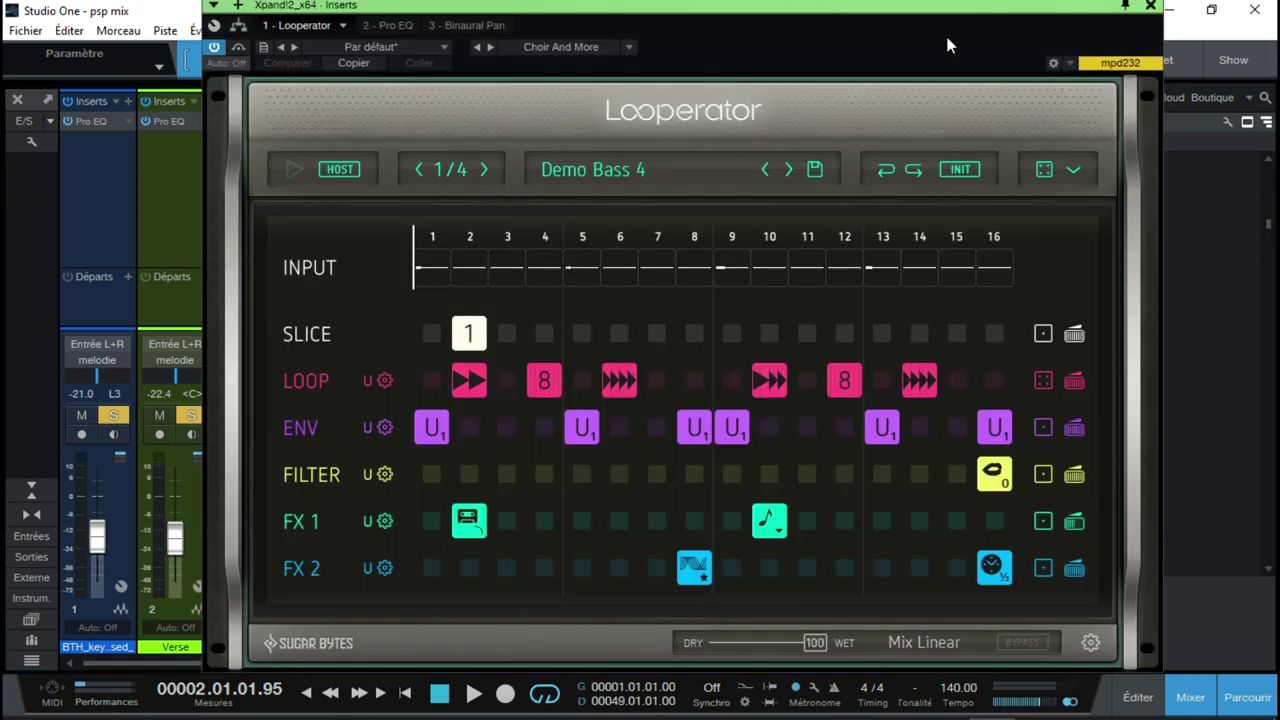
pyautogui.click(1151, 6)
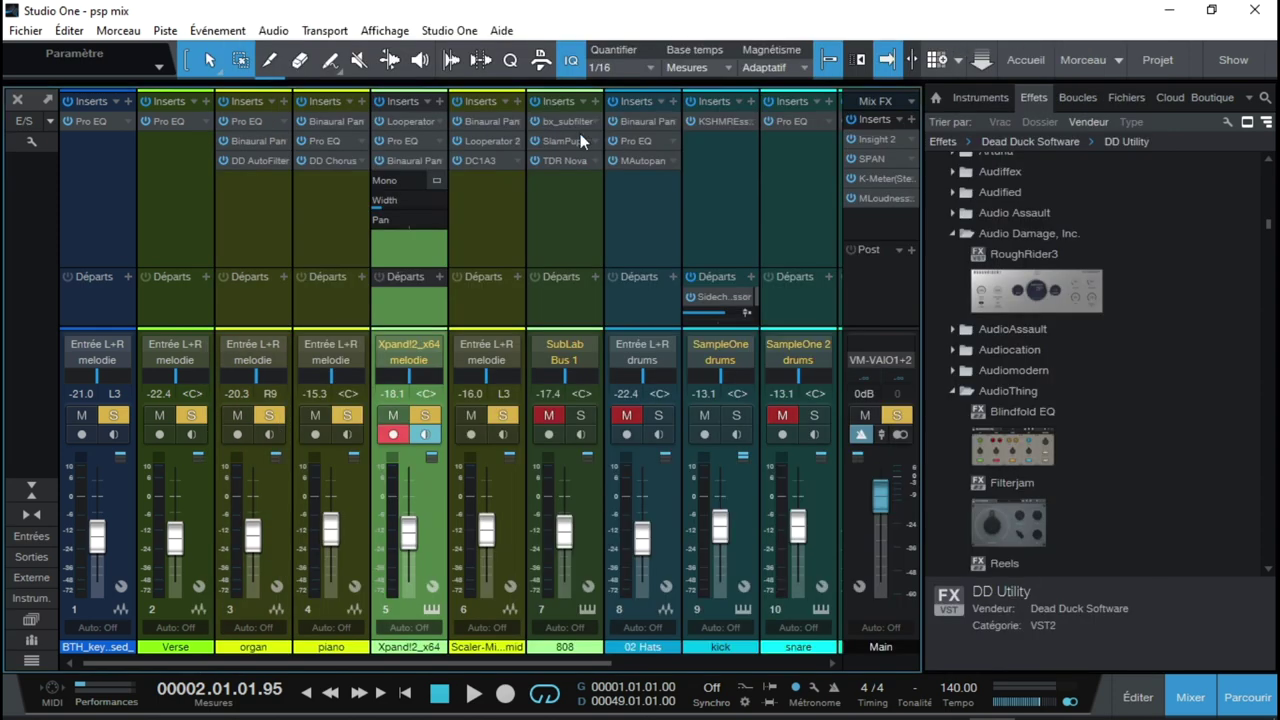
# Audition DC1A3 on the Scaler-MidiCapture channel with the other melody channels unsoloed, stop playback and close the plug-in.
pyautogui.click(489, 164)
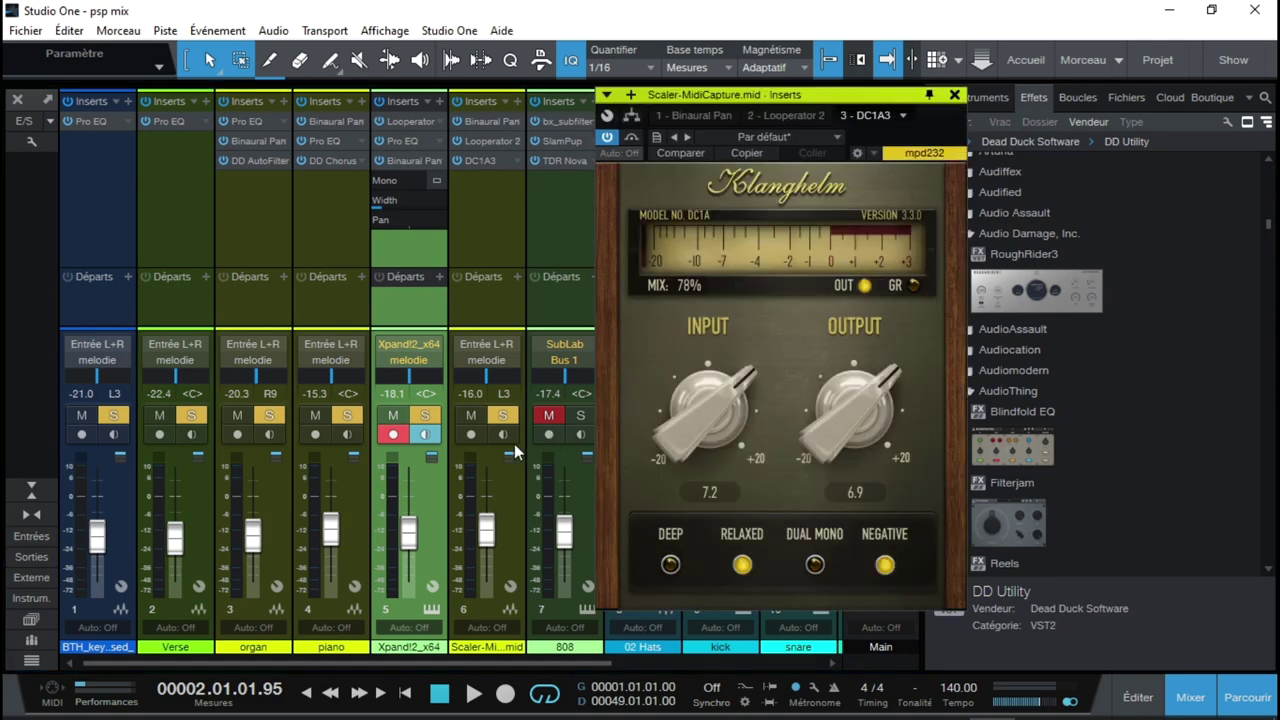
pyautogui.press('space')
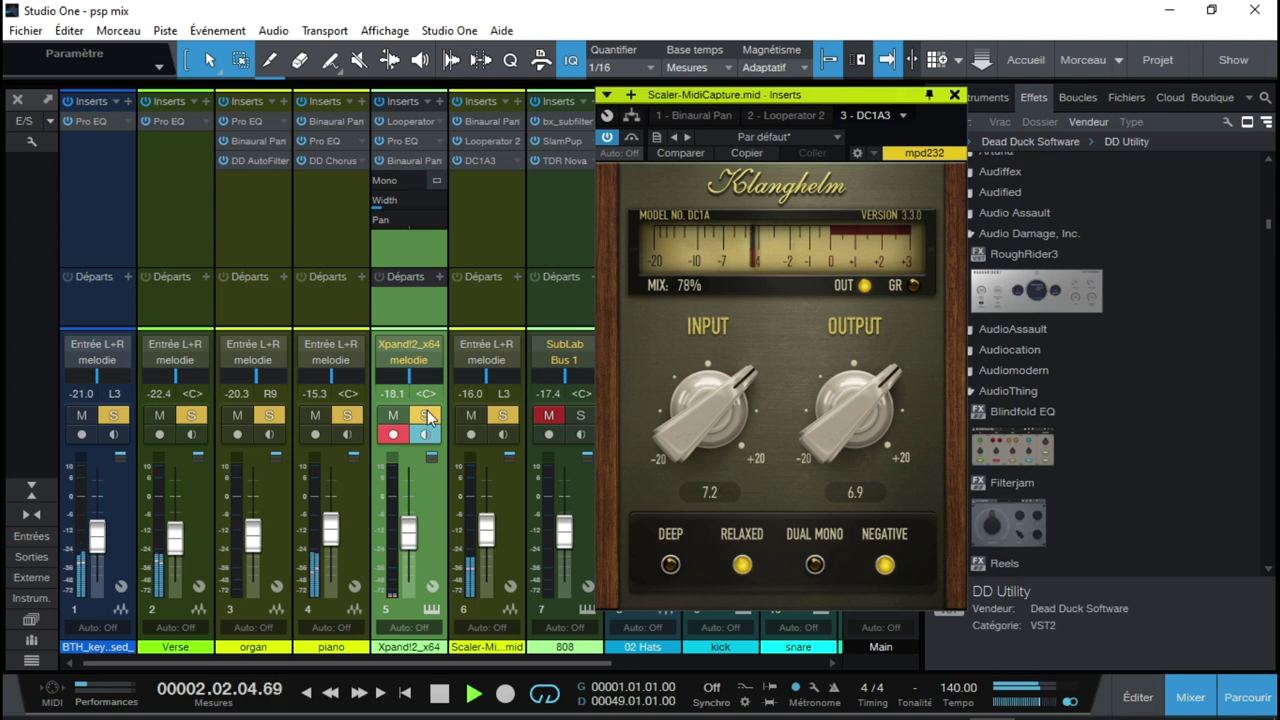
pyautogui.click(343, 415)
pyautogui.click(270, 413)
pyautogui.click(192, 414)
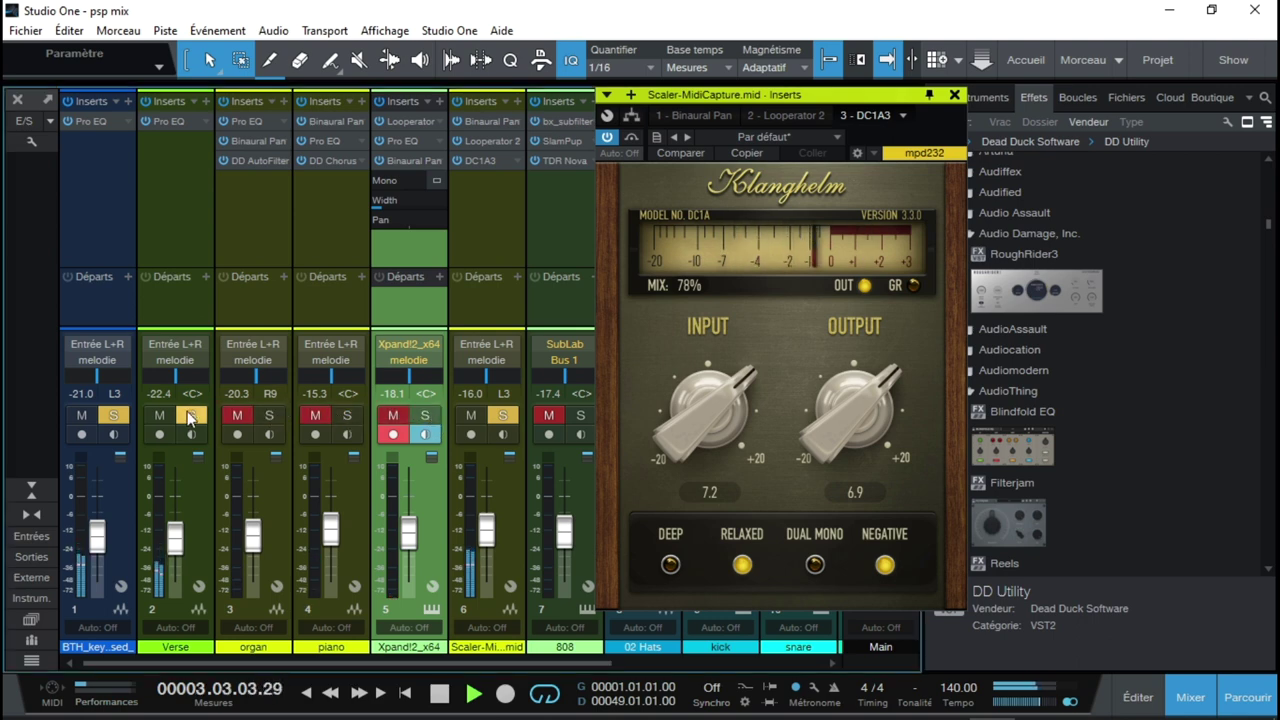
pyautogui.click(115, 415)
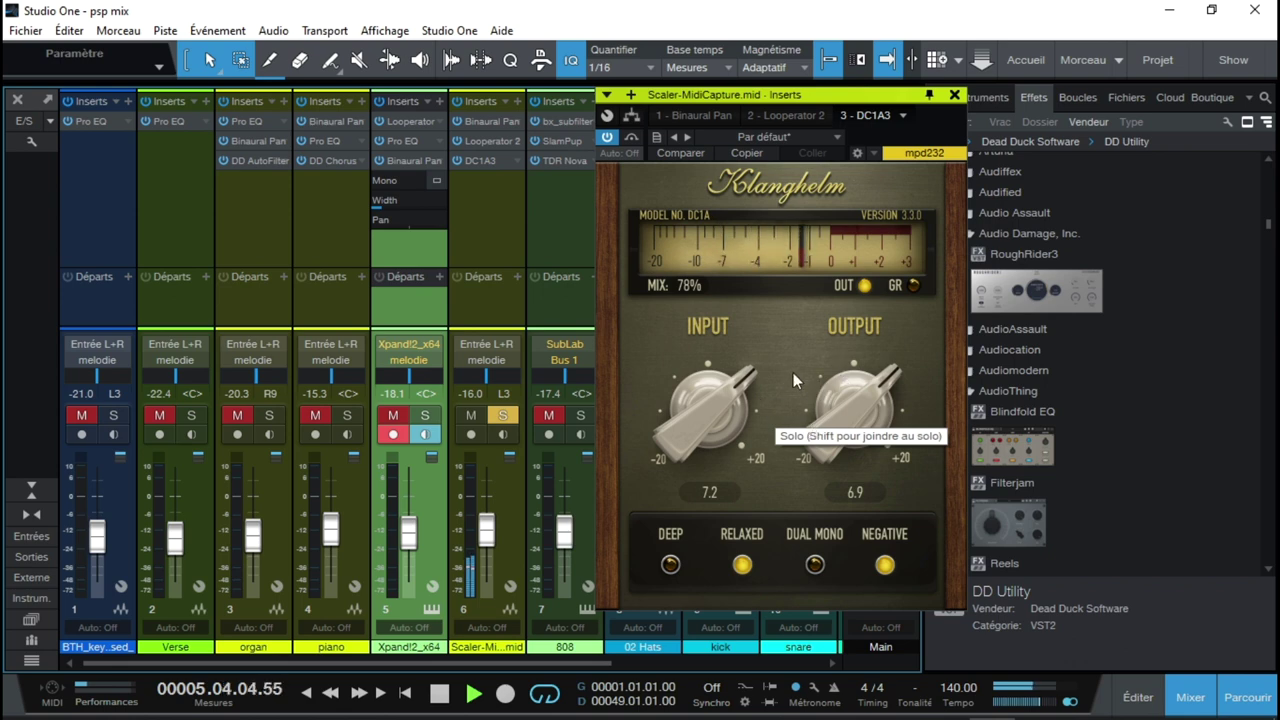
pyautogui.press('space')
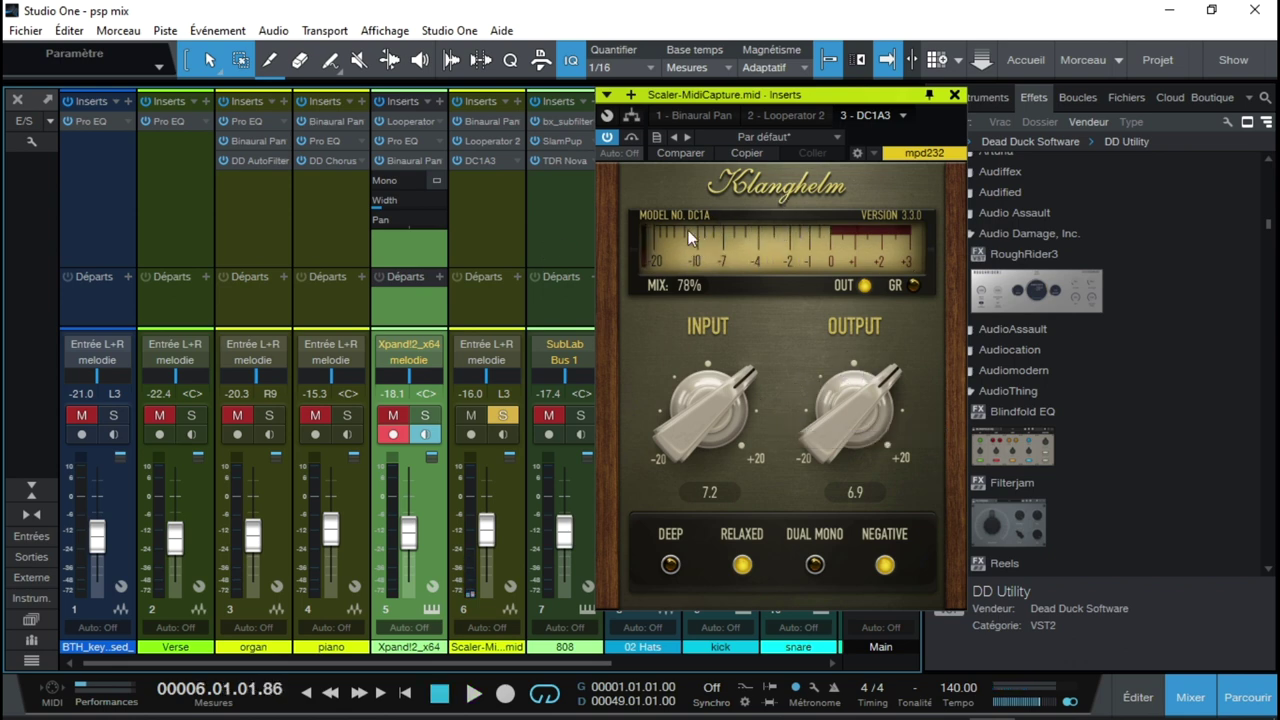
pyautogui.click(955, 95)
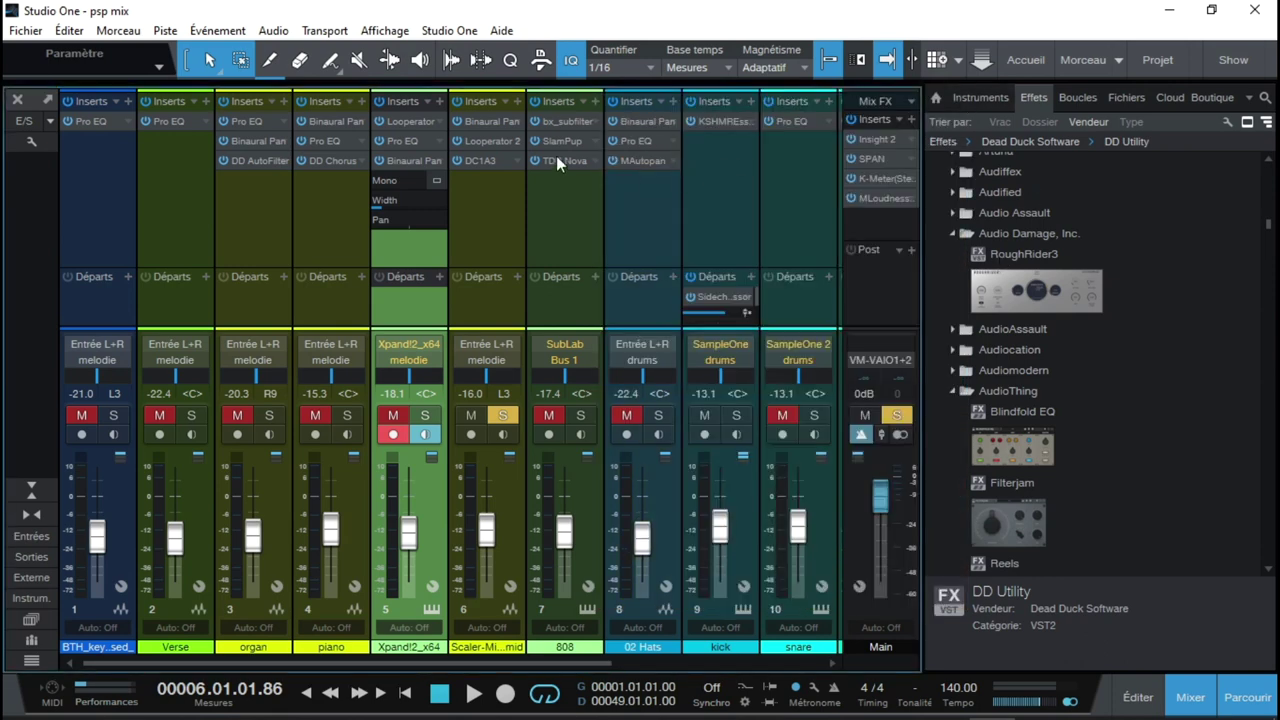
# Solo the 808 and kick channels, unsolo the Scaler-MidiCapture channel, and play the song.
pyautogui.click(580, 417)
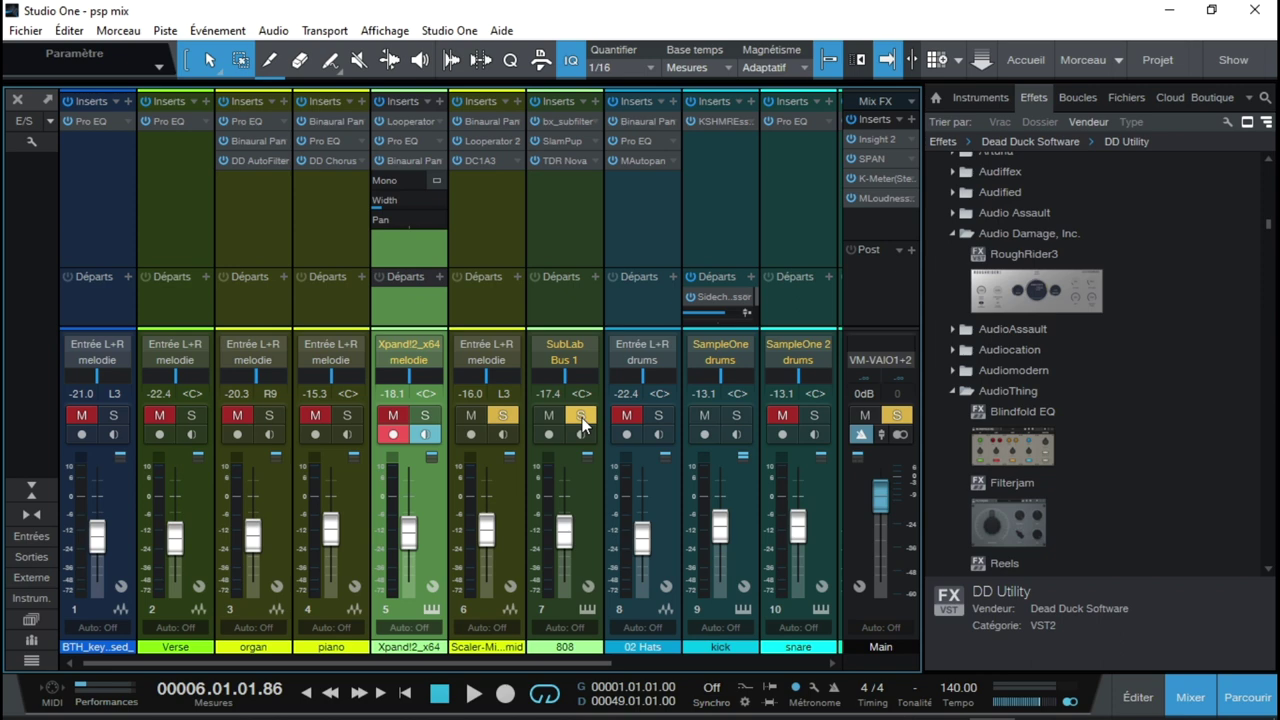
pyautogui.click(503, 417)
pyautogui.press('space')
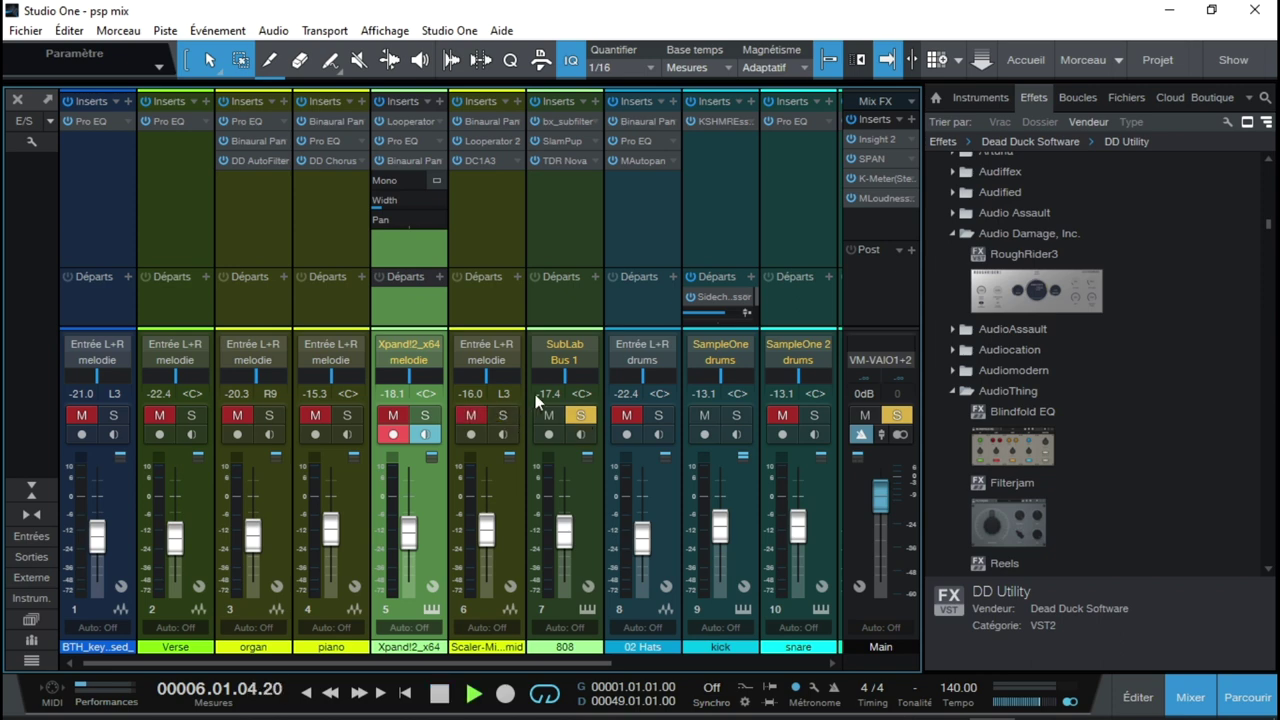
pyautogui.click(737, 416)
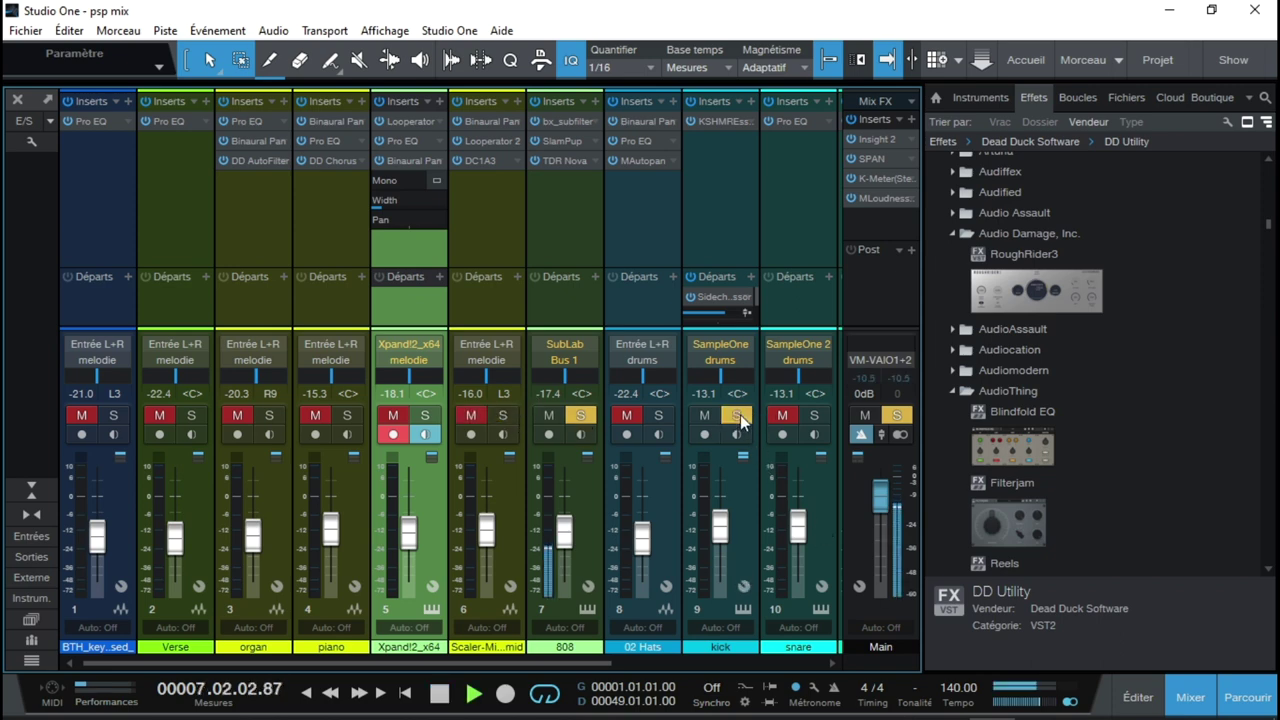
# Inspect the bx_subfilter and SlamPup inserts on the 808 channel.
pyautogui.doubleClick(562, 121)
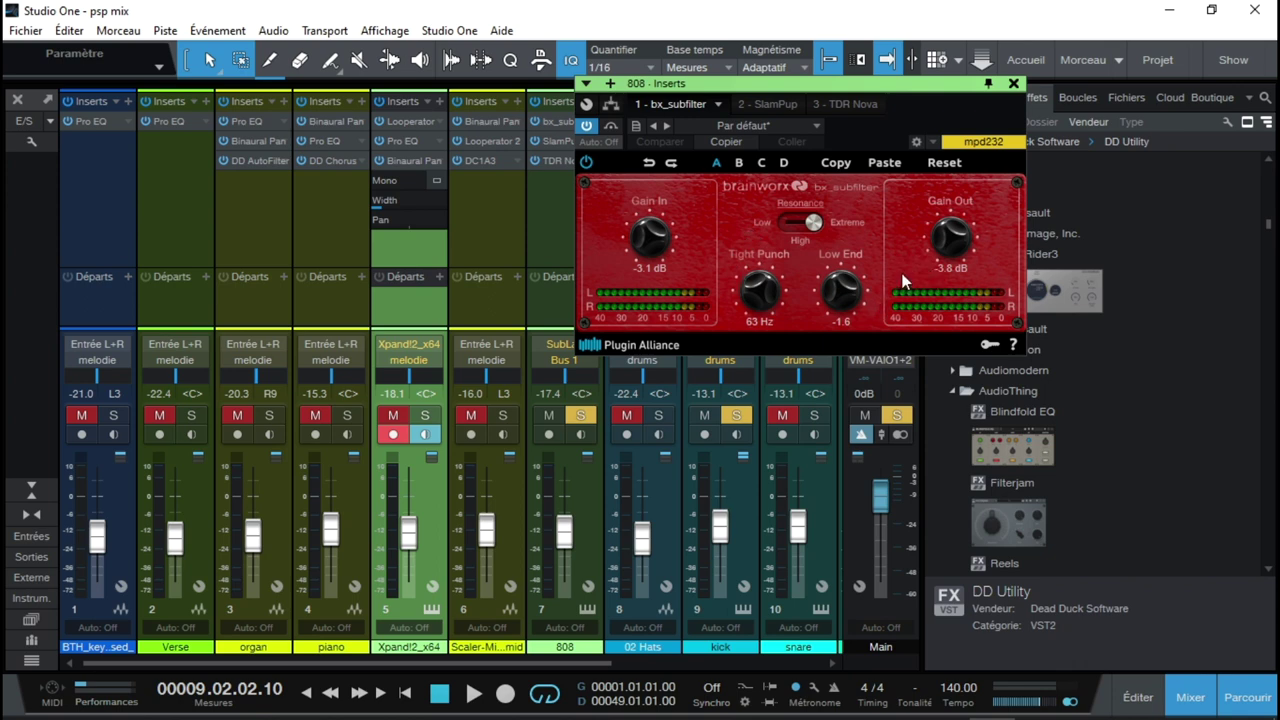
pyautogui.click(1014, 84)
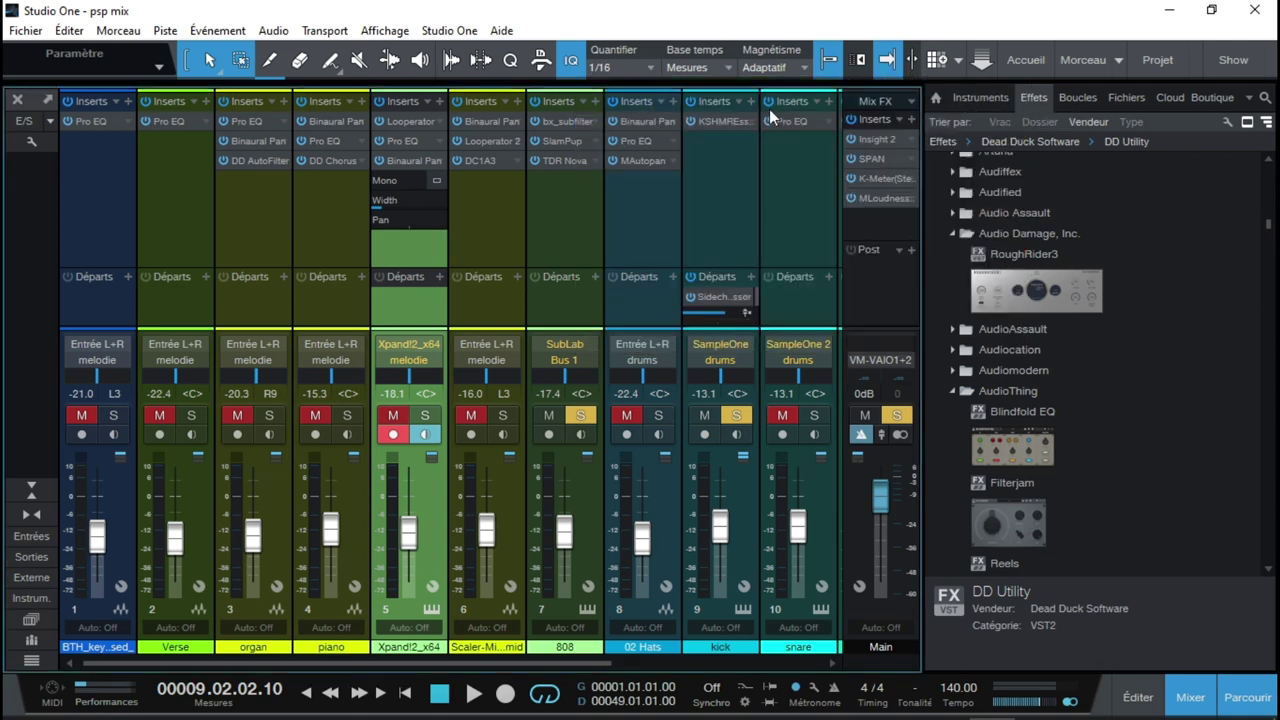
pyautogui.click(547, 140)
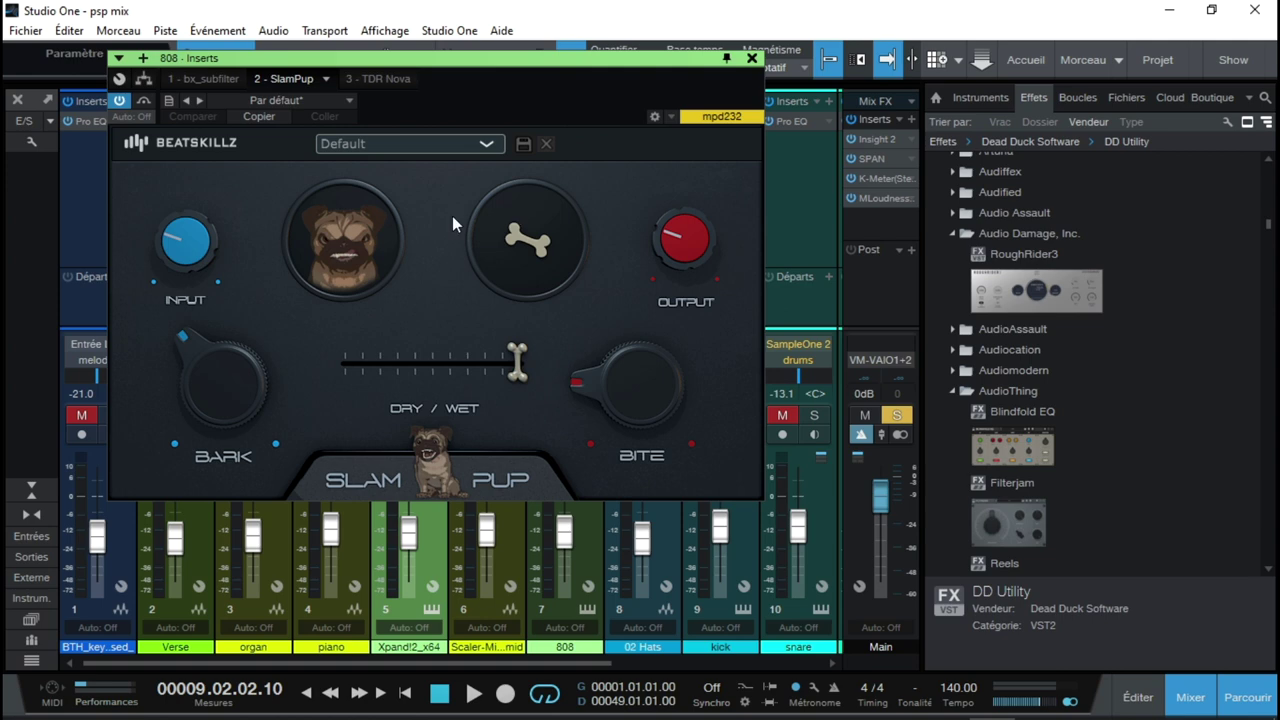
# Close SlamPup, open the TDR Nova insert on the 808 channel and play the song from the beginning.
pyautogui.click(753, 59)
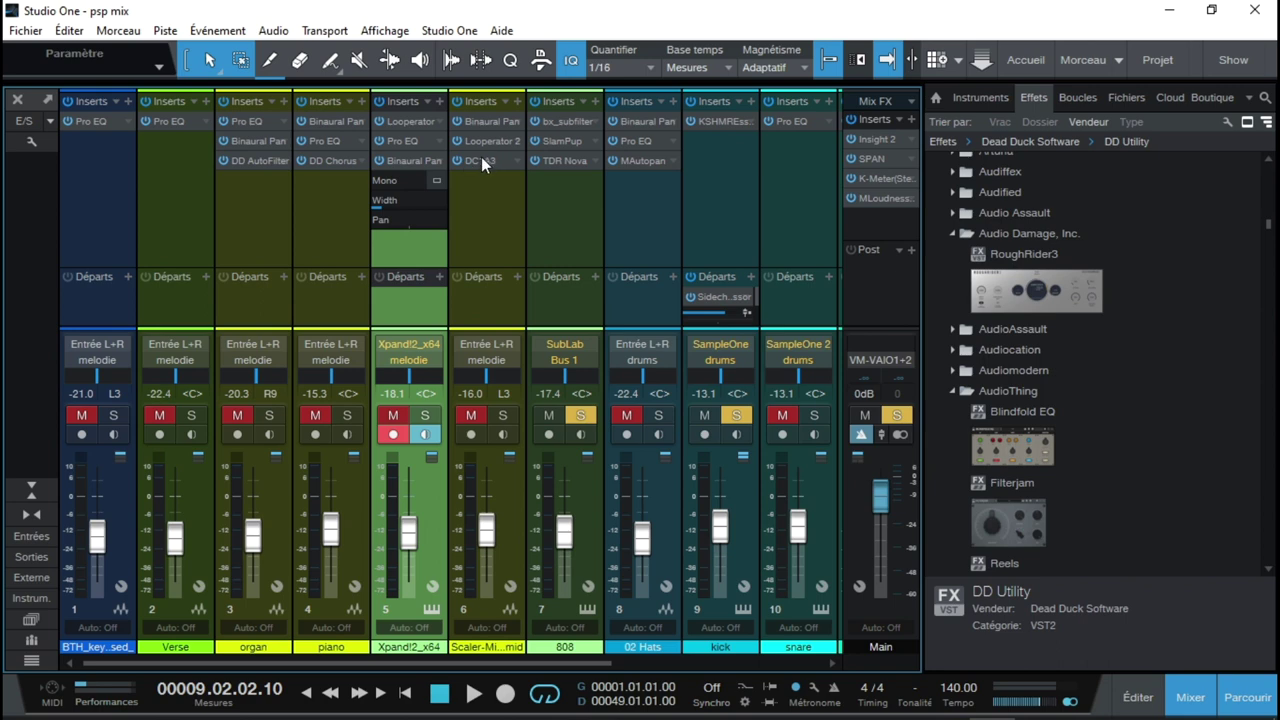
pyautogui.click(566, 161)
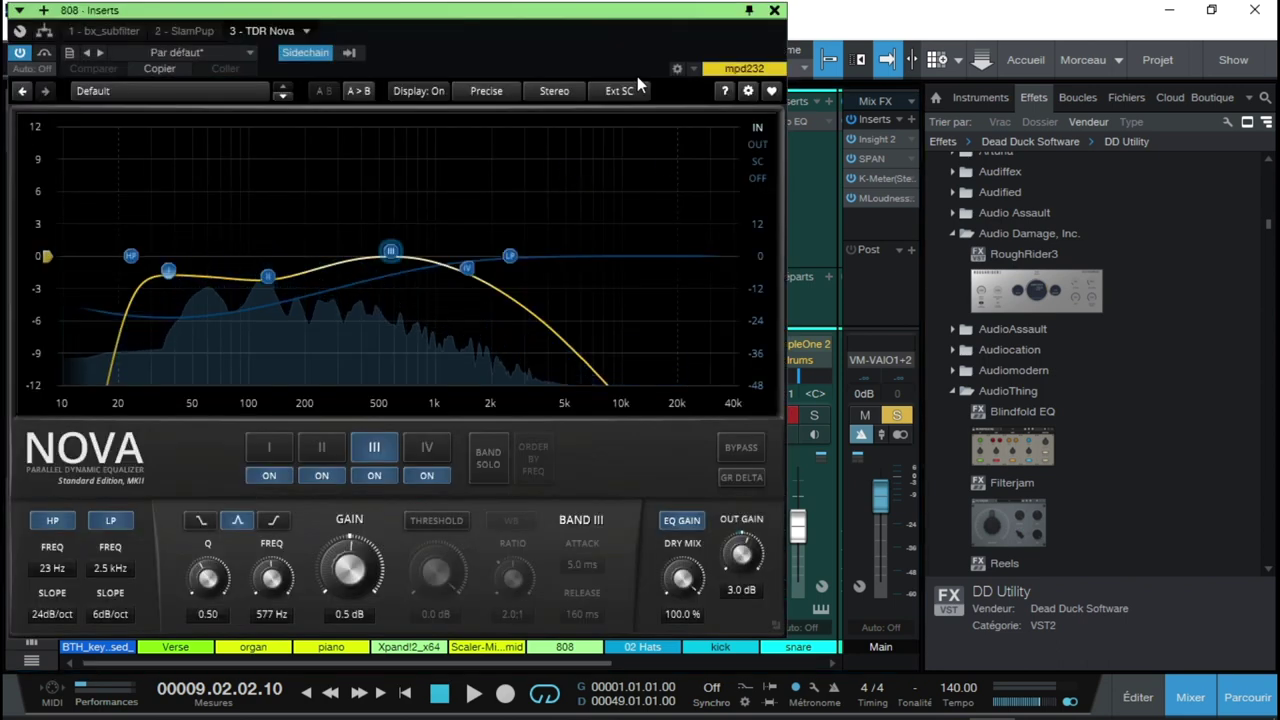
pyautogui.moveTo(598, 8); pyautogui.dragTo(947, 8)
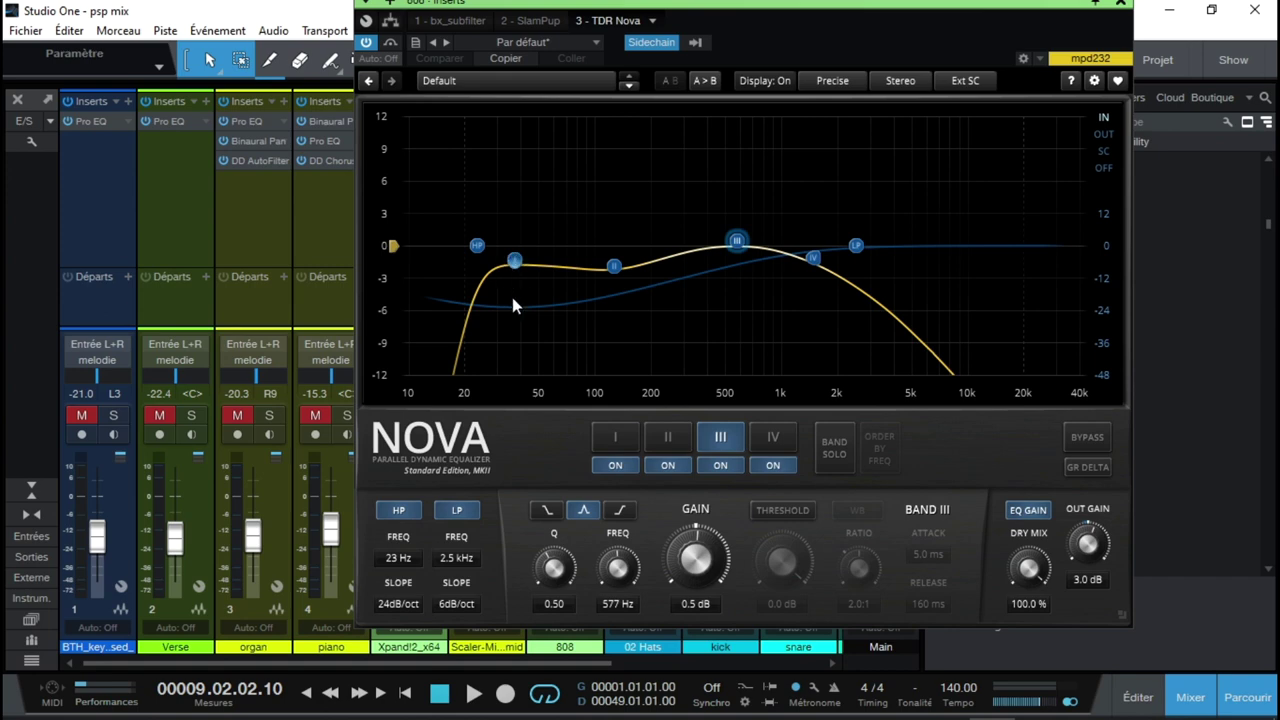
pyautogui.press('Home')
pyautogui.press('space')
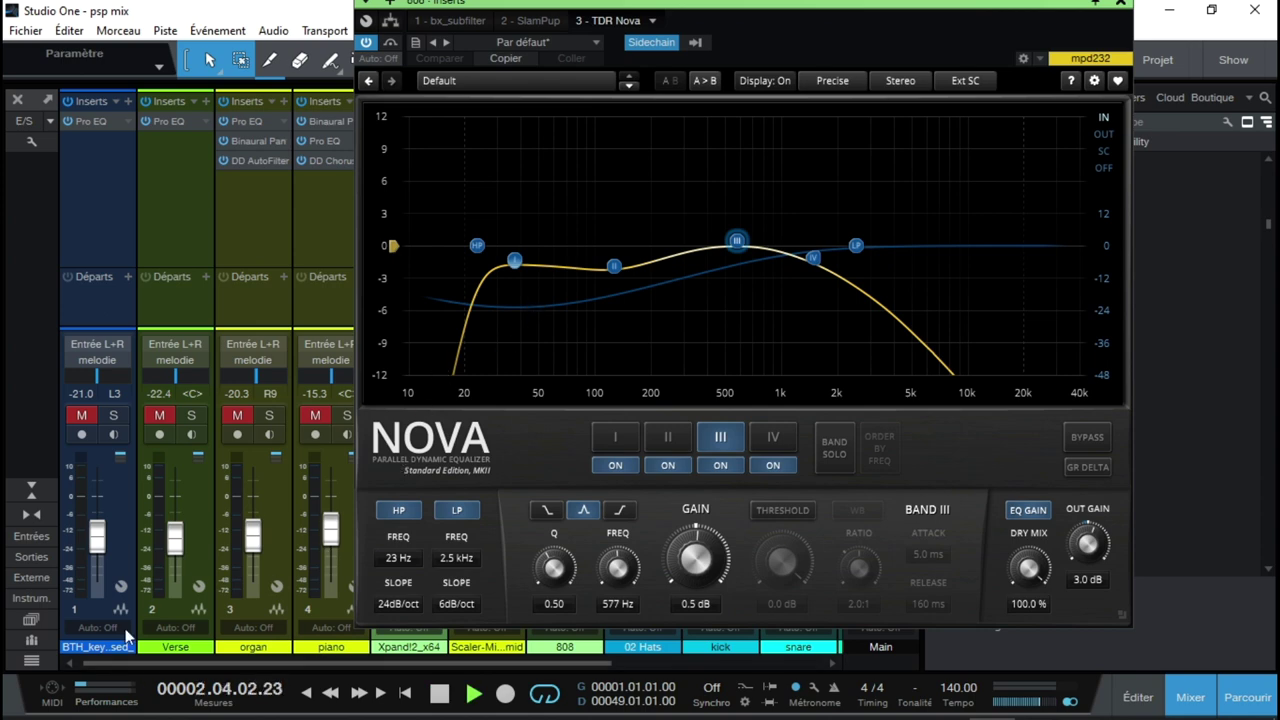
# Show the arrangement beside TDR Nova, inspect its band I settings during playback and close the plug-in.
pyautogui.press('F3')
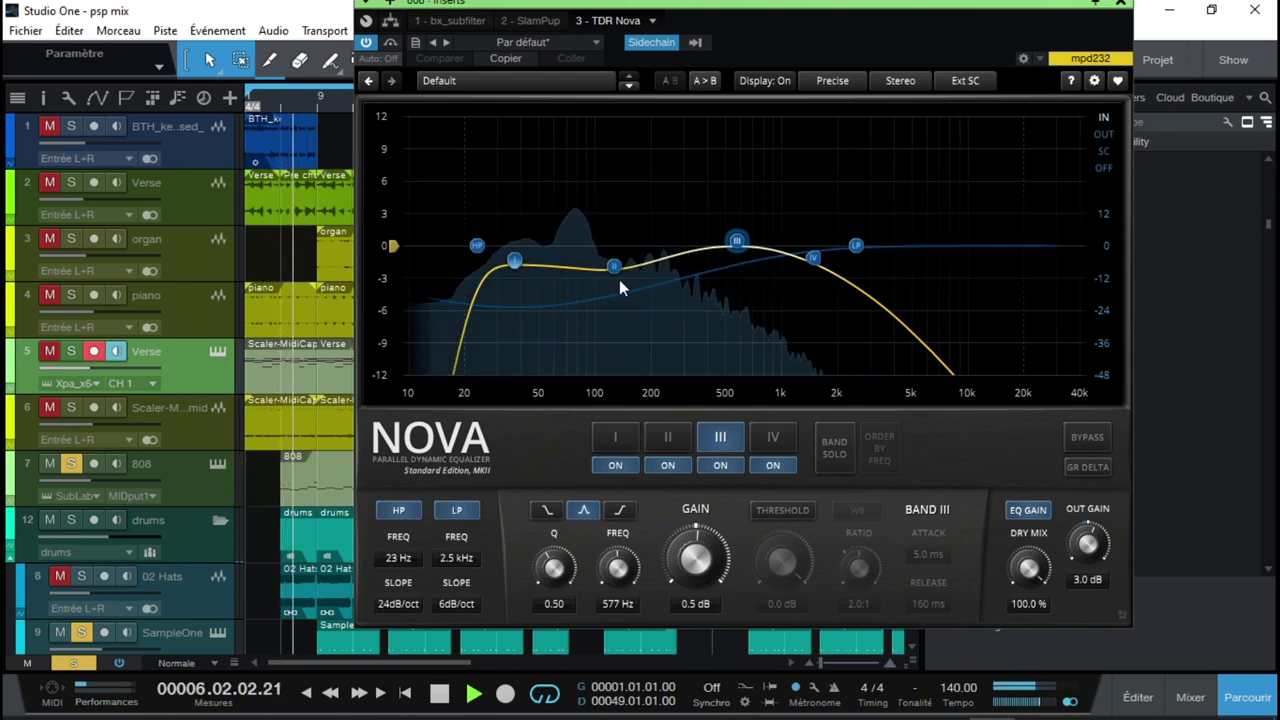
pyautogui.moveTo(756, 3); pyautogui.dragTo(813, 9)
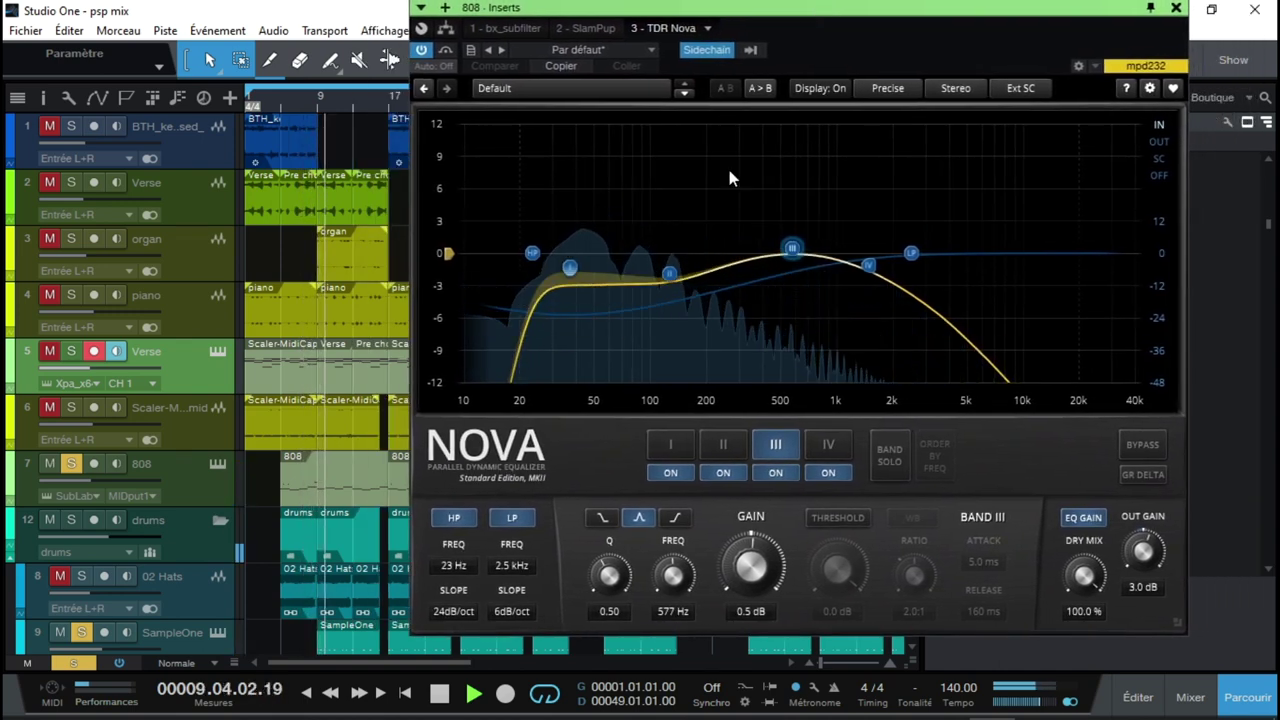
pyautogui.click(570, 266)
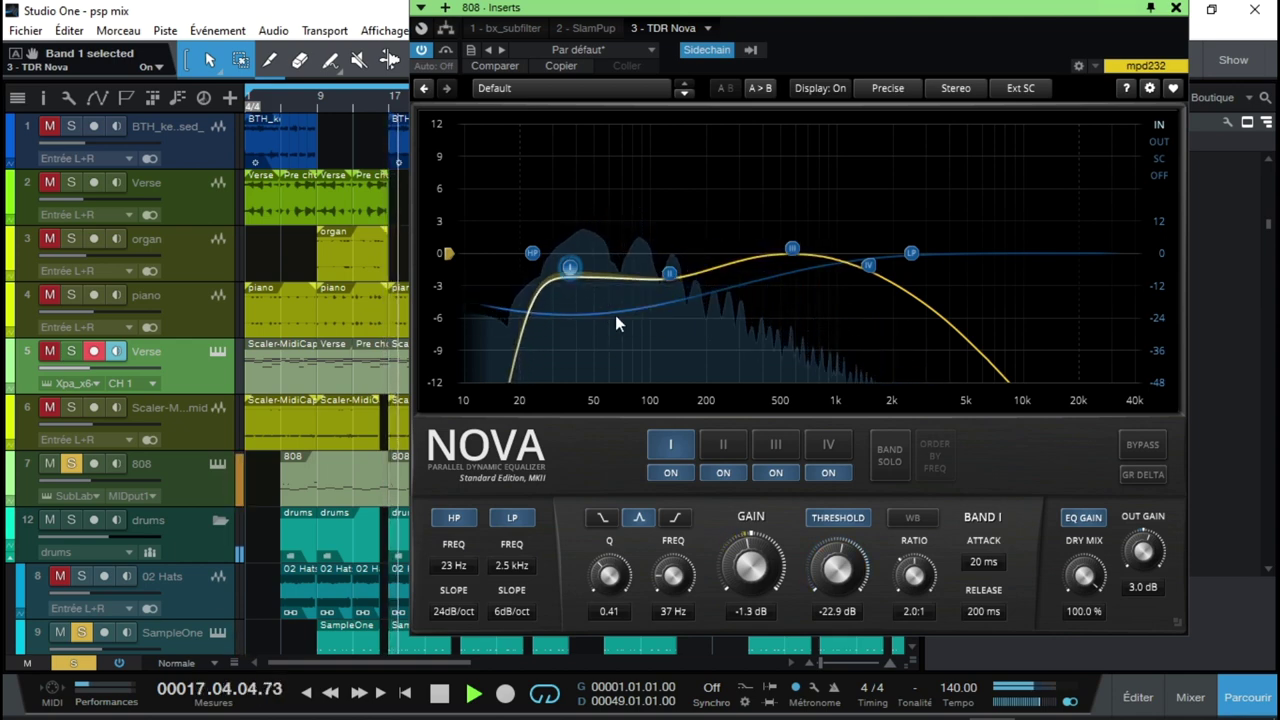
pyautogui.click(1176, 12)
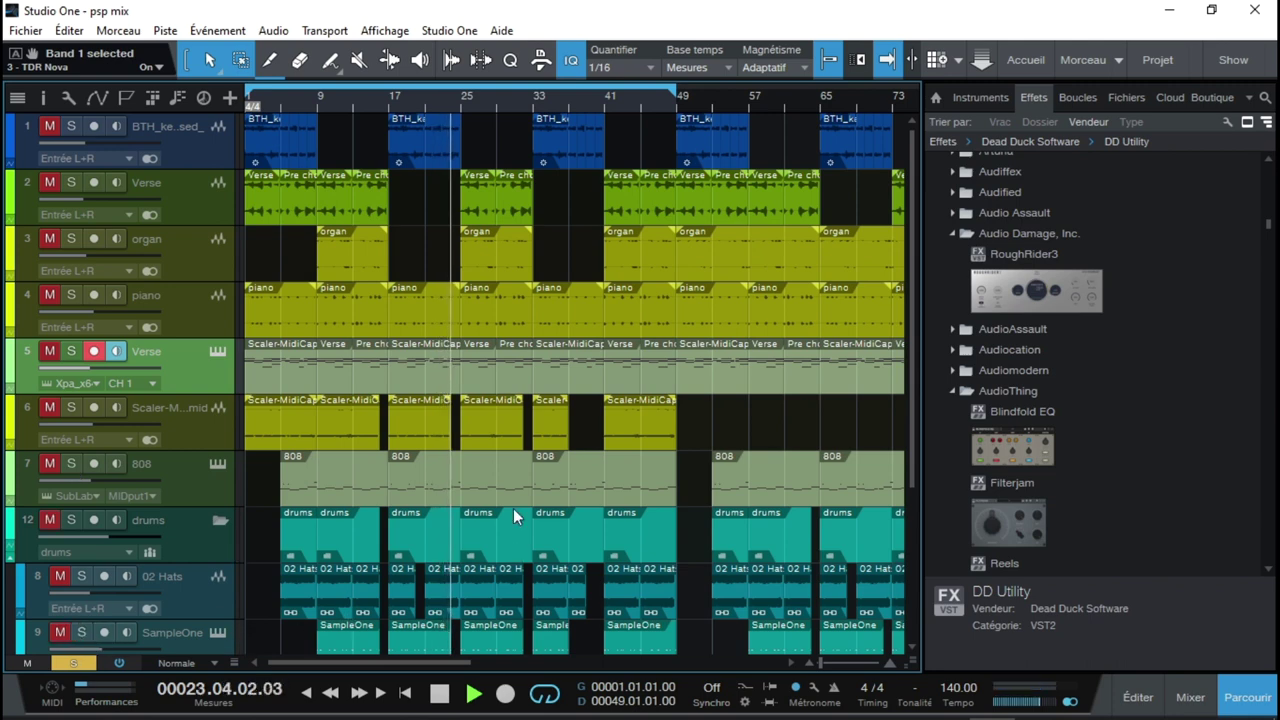
# Clear all track solos, return to the mixer and stop playback.
pyautogui.click(73, 663)
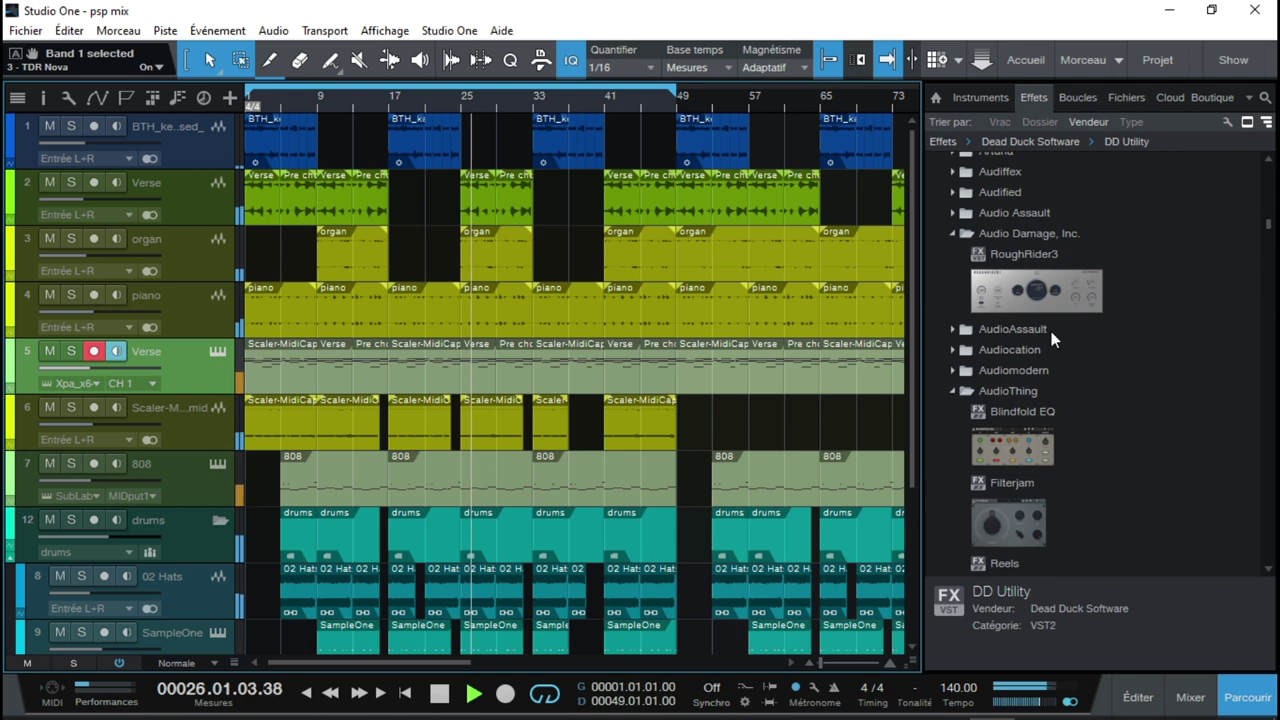
pyautogui.press('F3')
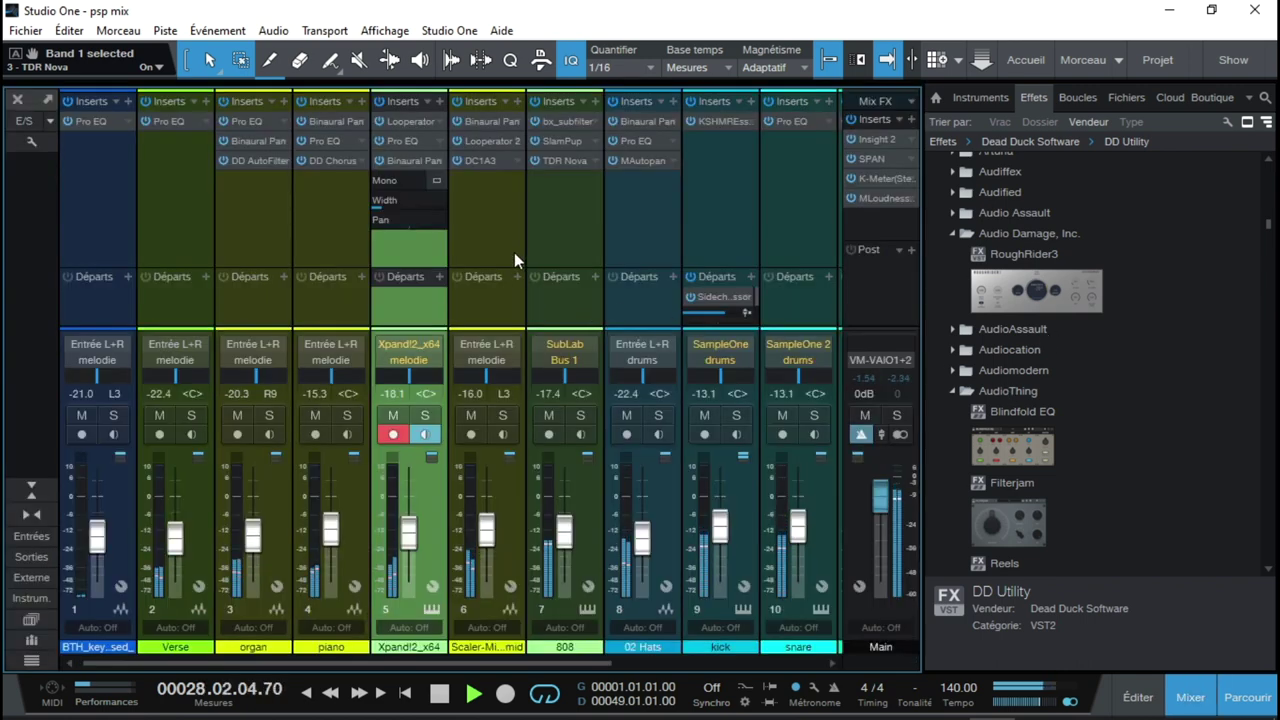
pyautogui.press('space')
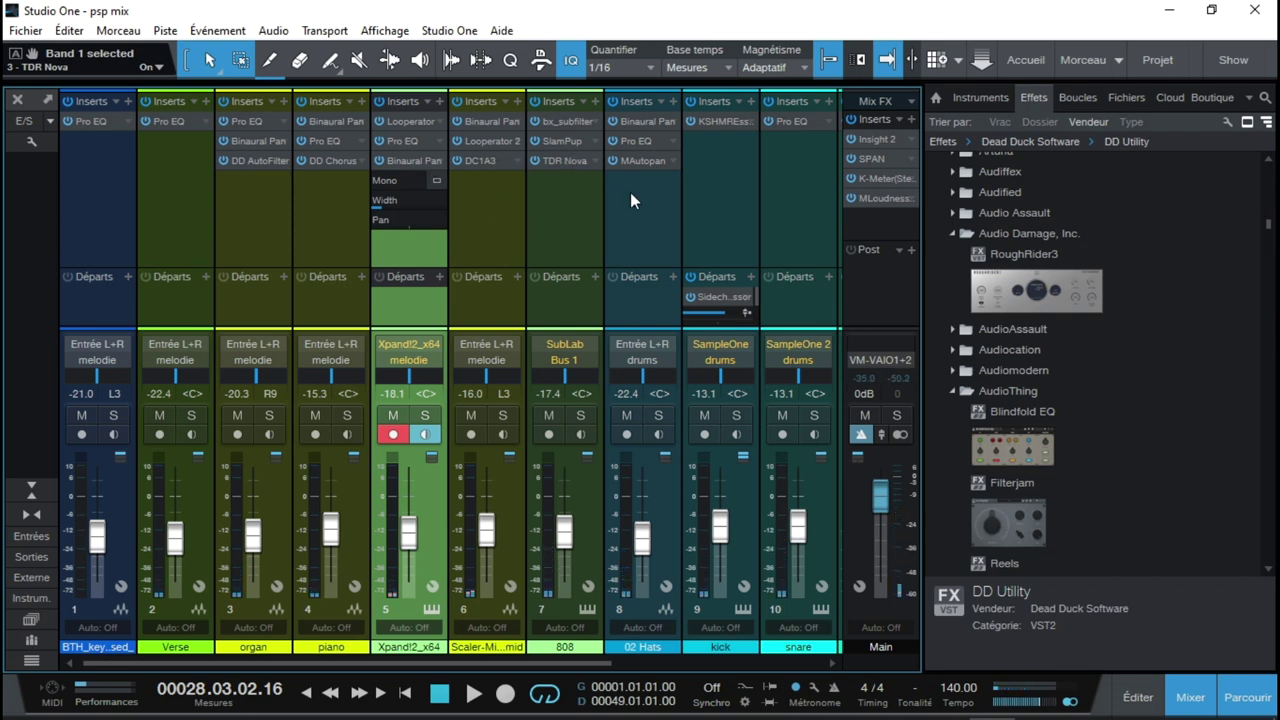
# Reopen TDR Nova on the 808 channel, inspect its bands II, III and IV, and close it.
pyautogui.click(570, 162)
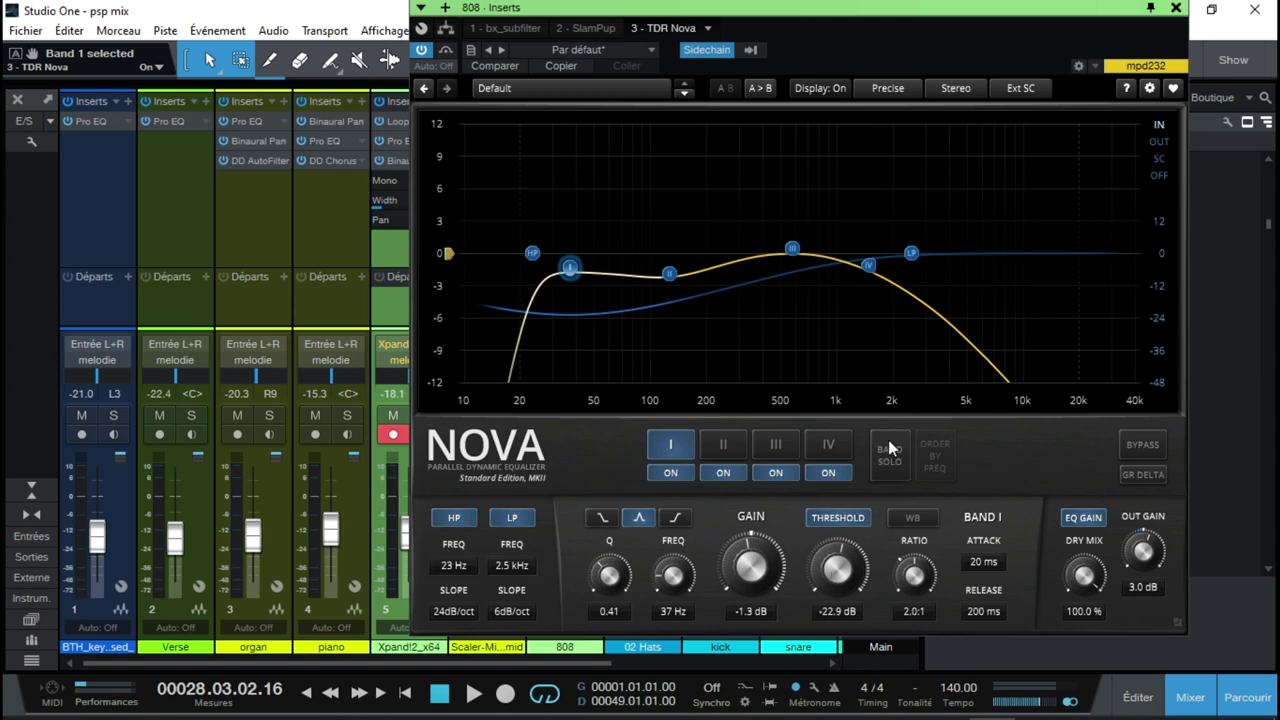
pyautogui.click(704, 50)
pyautogui.click(716, 448)
pyautogui.click(791, 448)
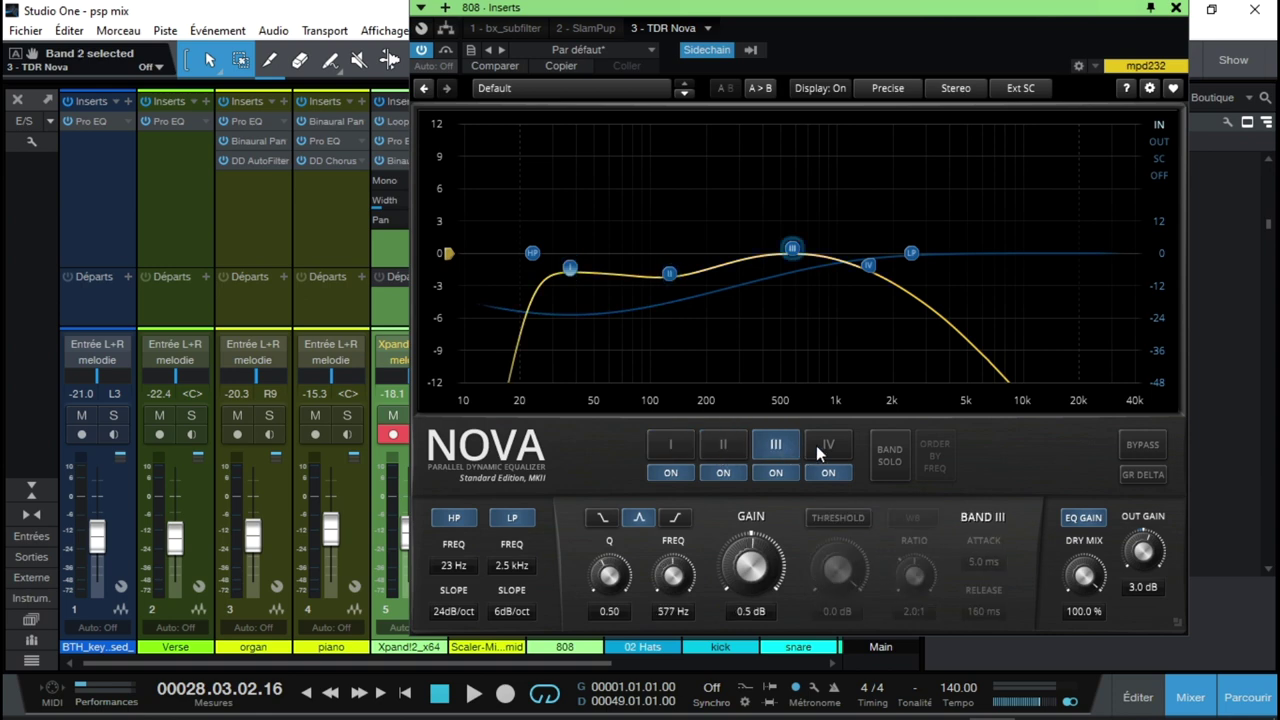
pyautogui.click(818, 447)
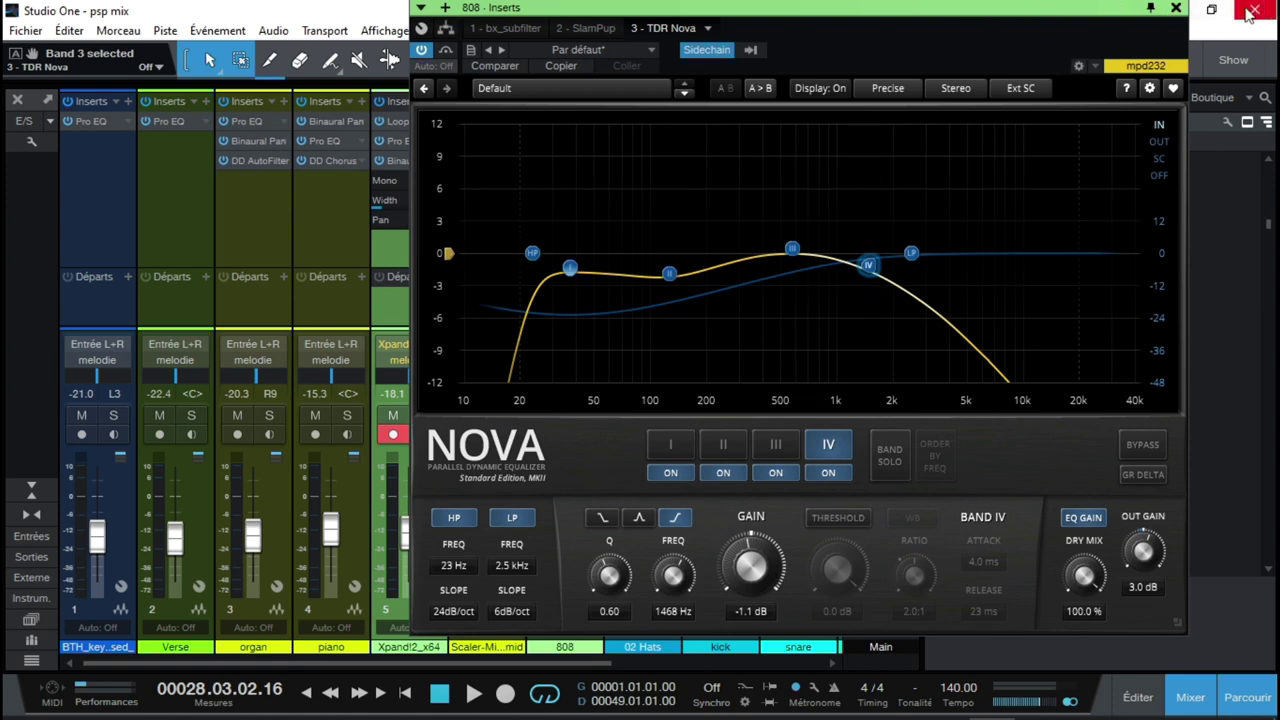
pyautogui.click(1176, 8)
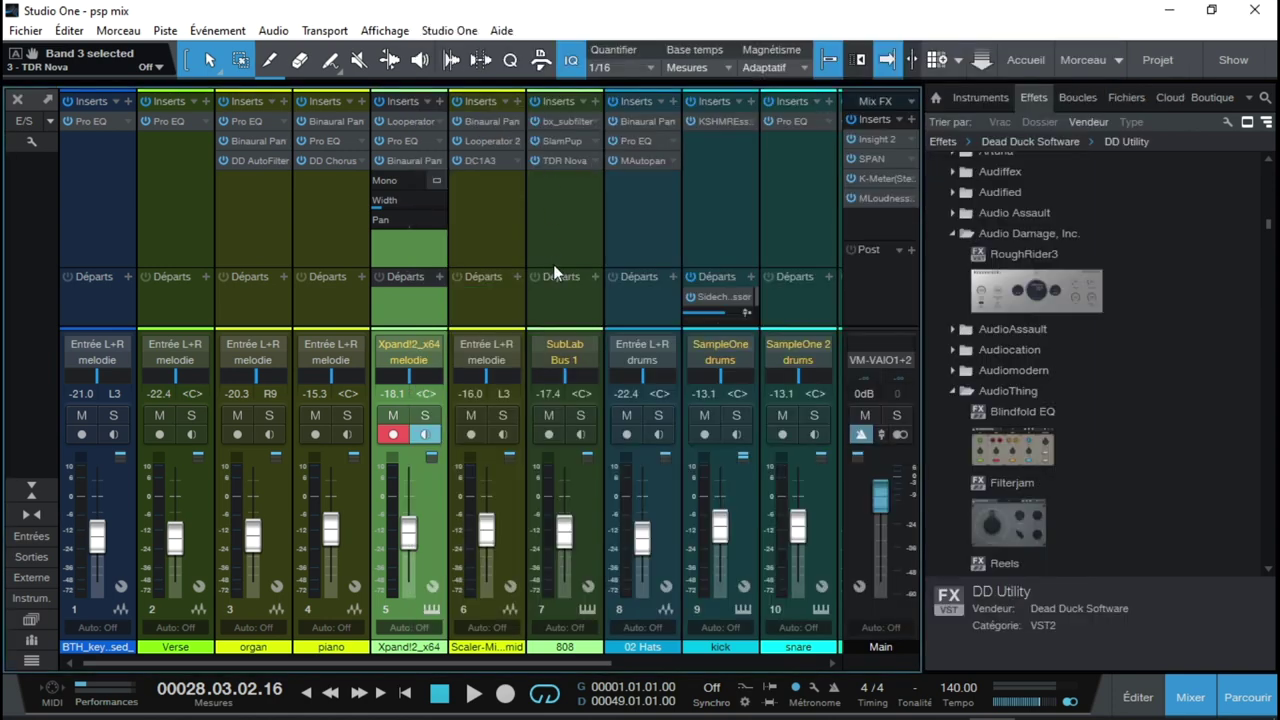
# Select the 02 Hats channel and inspect its MAutopan insert.
pyautogui.click(557, 248)
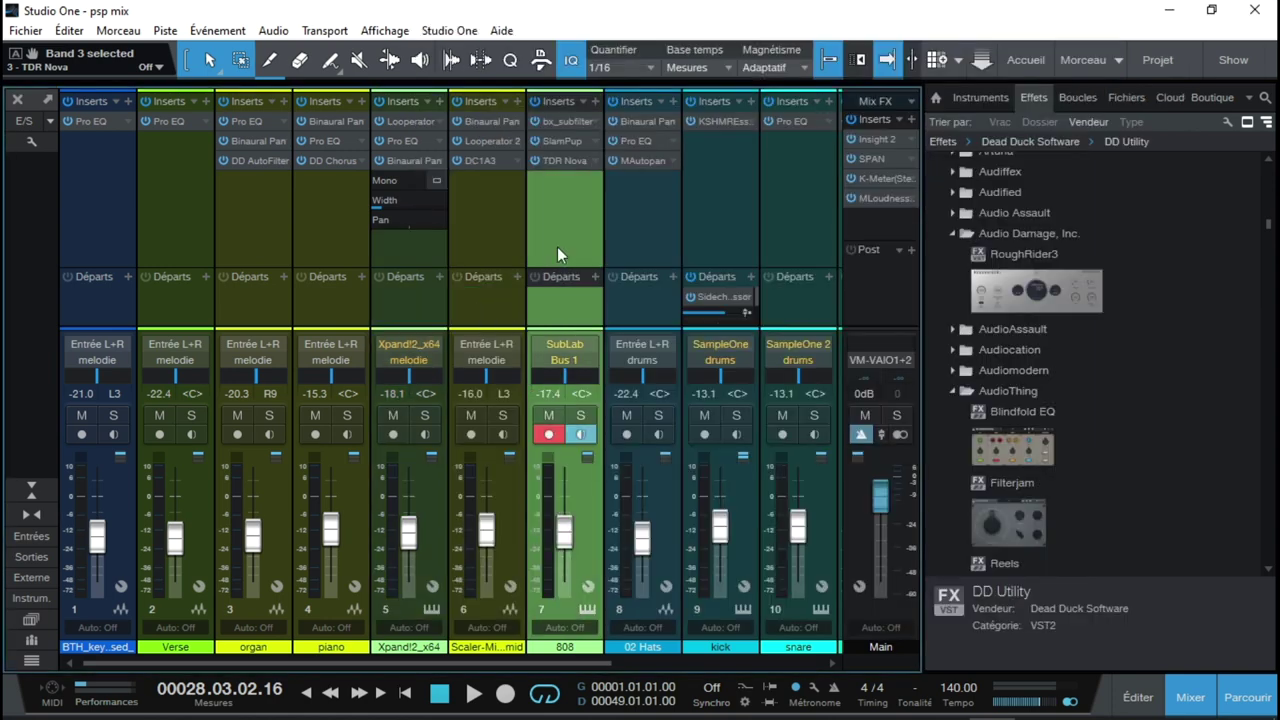
pyautogui.click(638, 222)
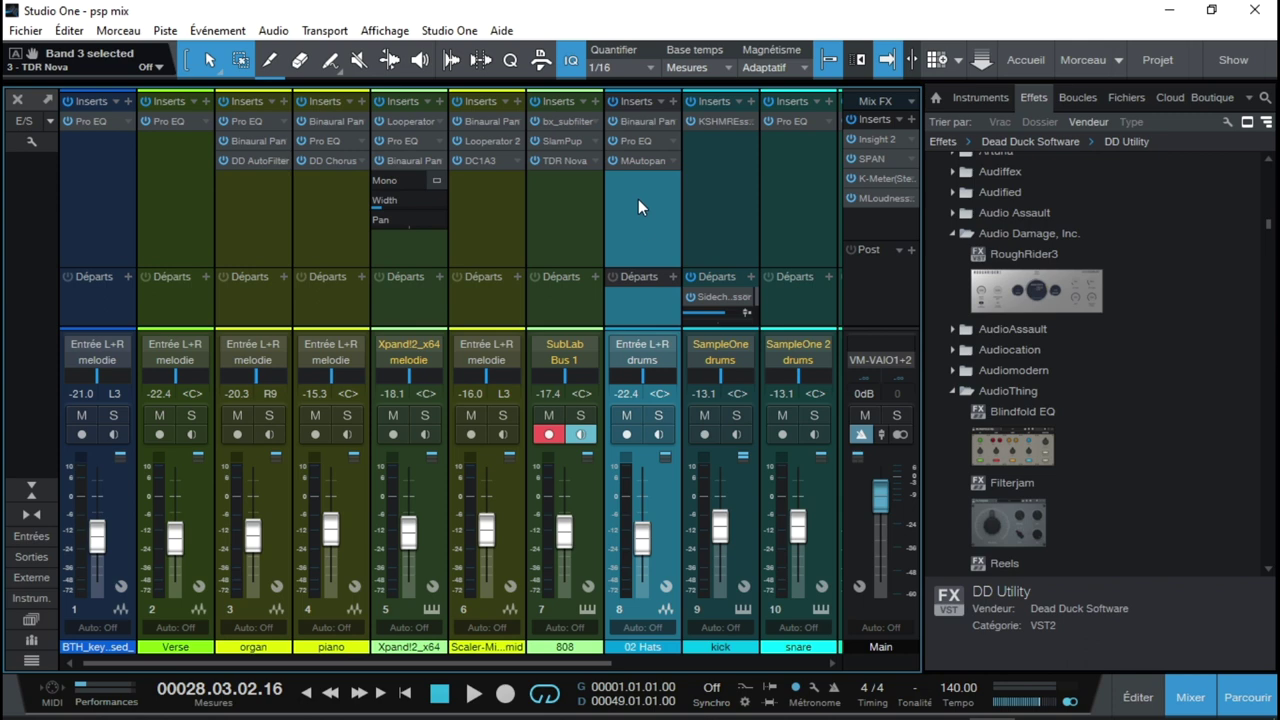
pyautogui.click(637, 161)
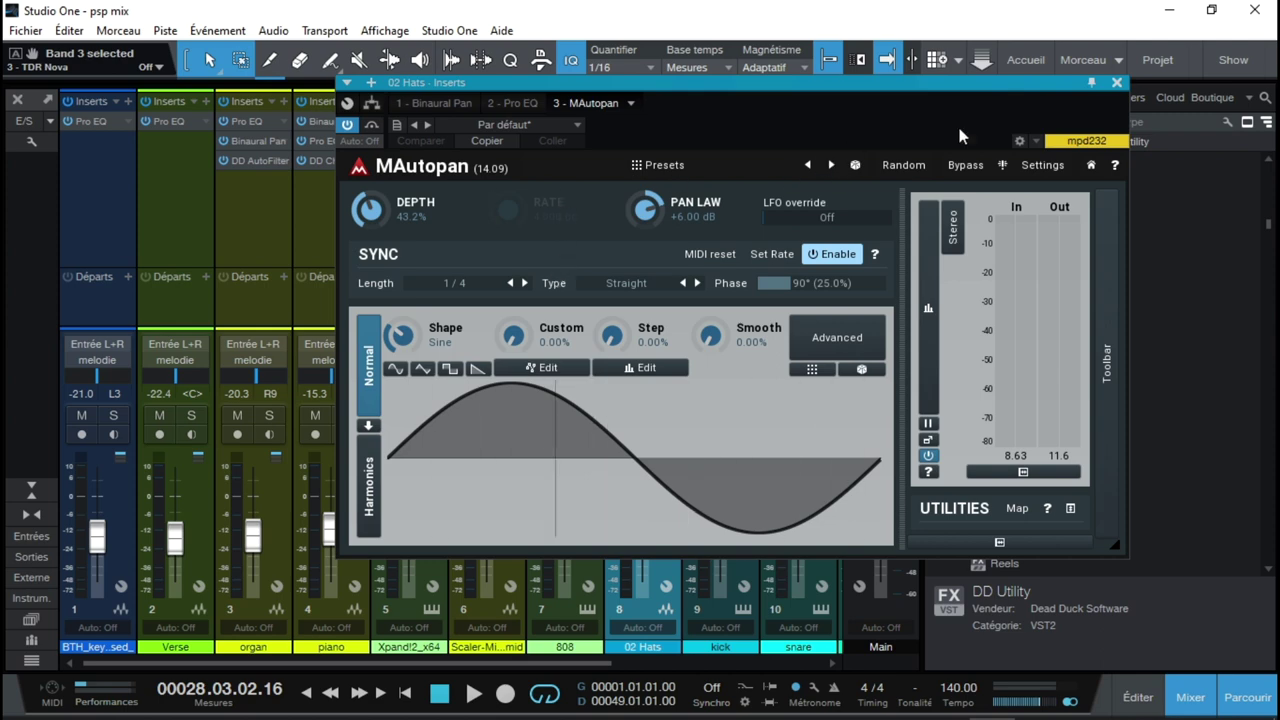
pyautogui.click(1116, 82)
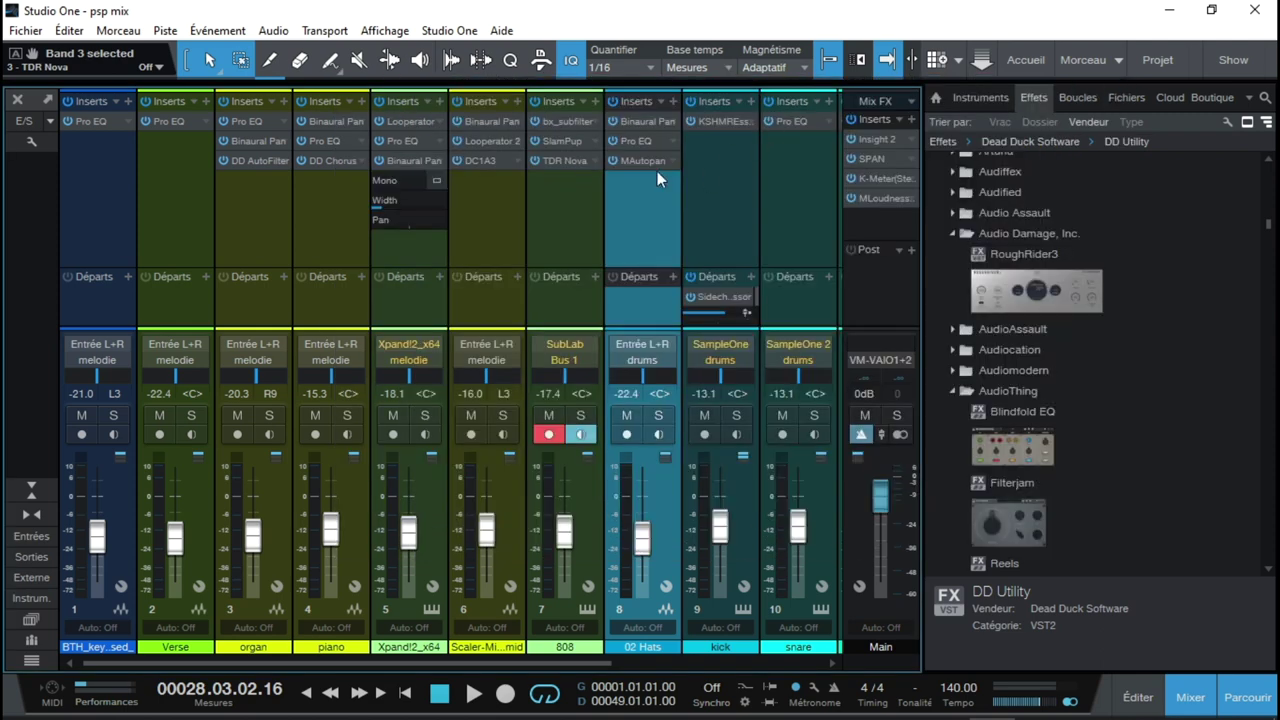
# Solo the 02 Hats and kick channels and play the song.
pyautogui.click(656, 417)
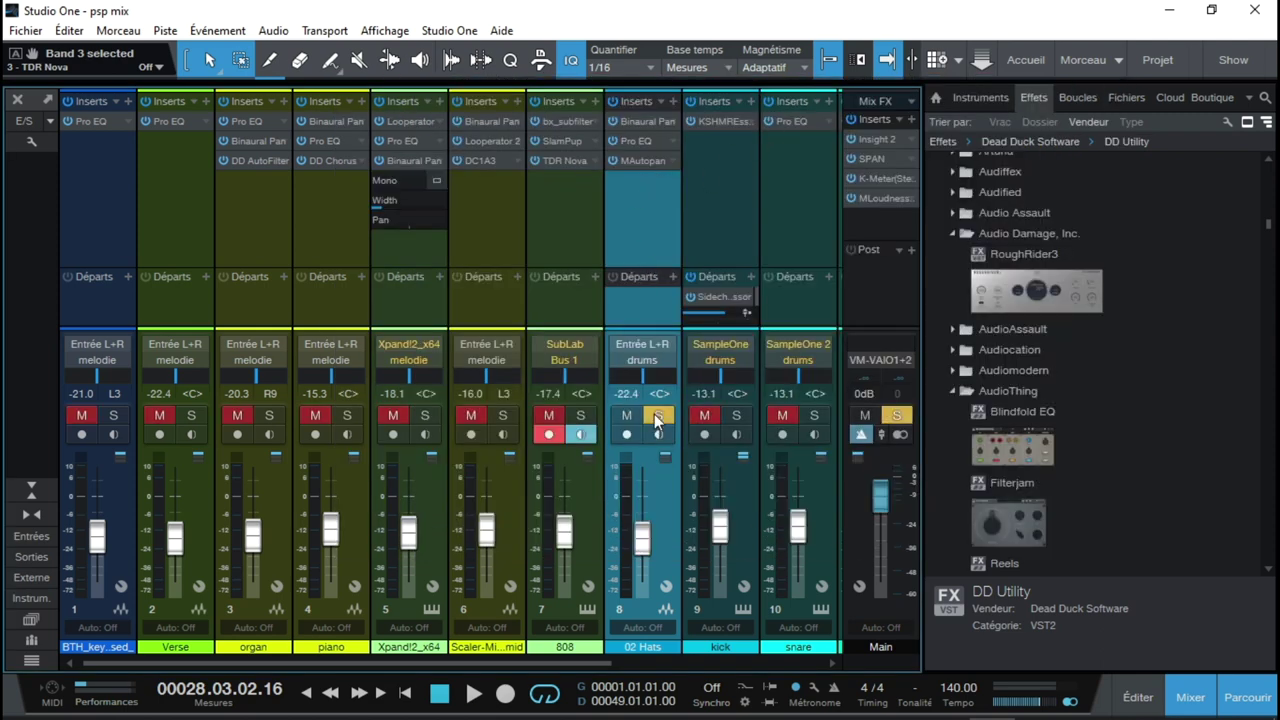
pyautogui.press('space')
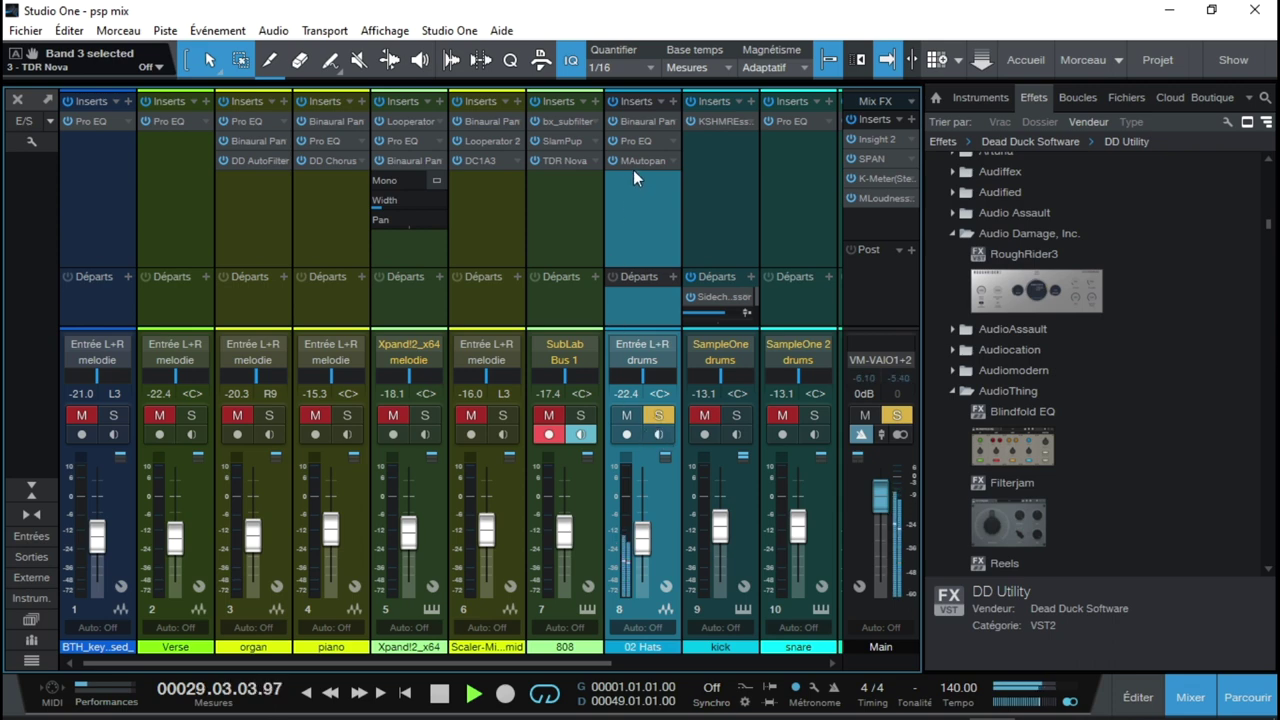
pyautogui.click(736, 415)
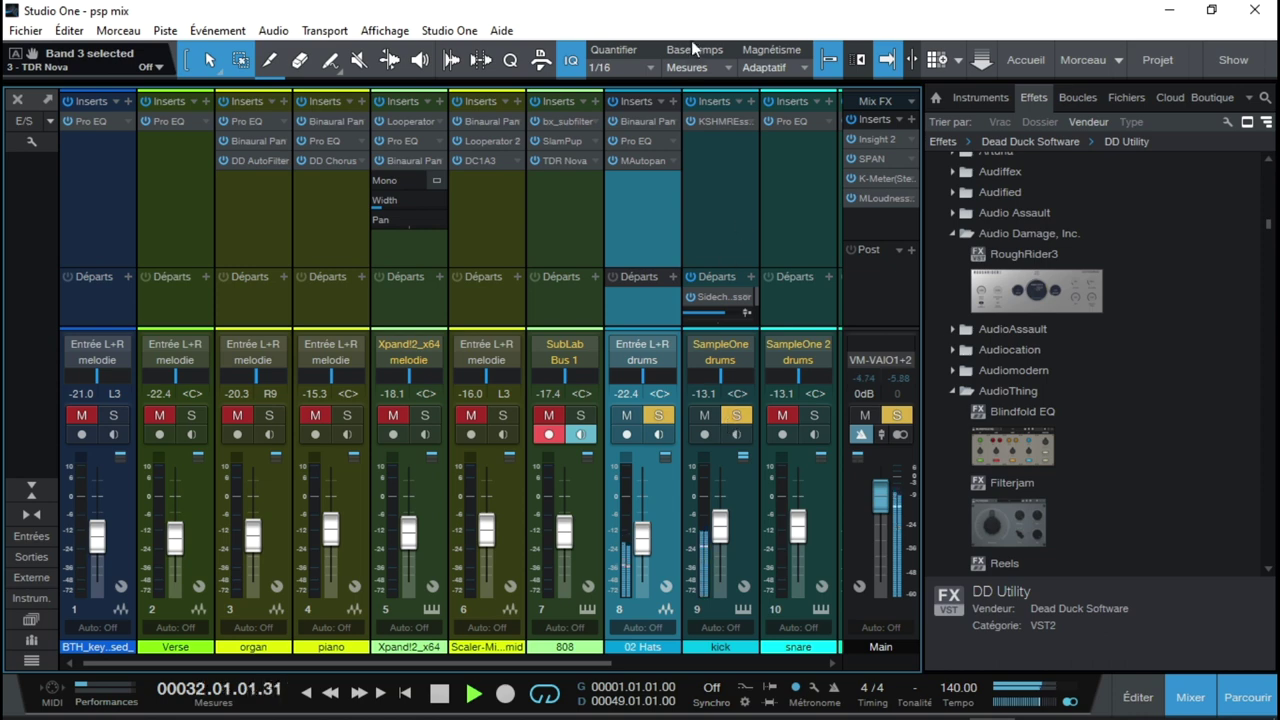
# Open KSHMR Essentials Kick on the kick channel, pausing and resuming playback while viewing its waveform.
pyautogui.click(725, 121)
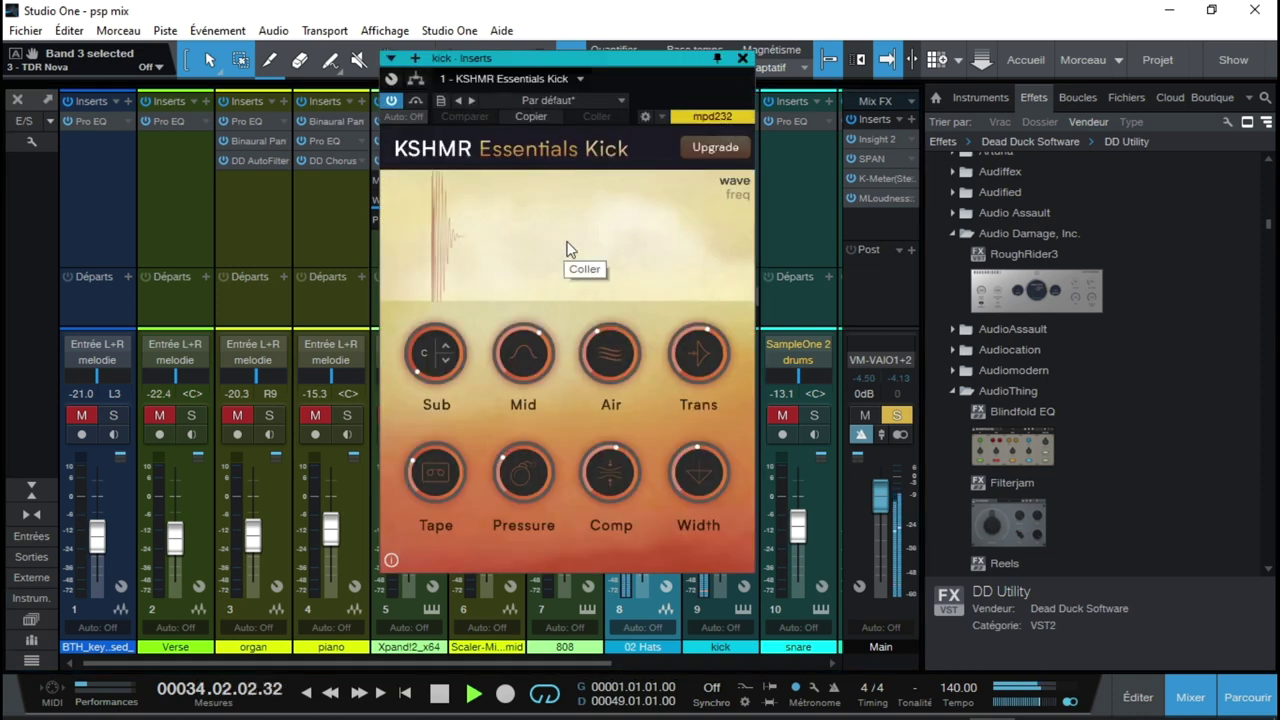
pyautogui.press('space')
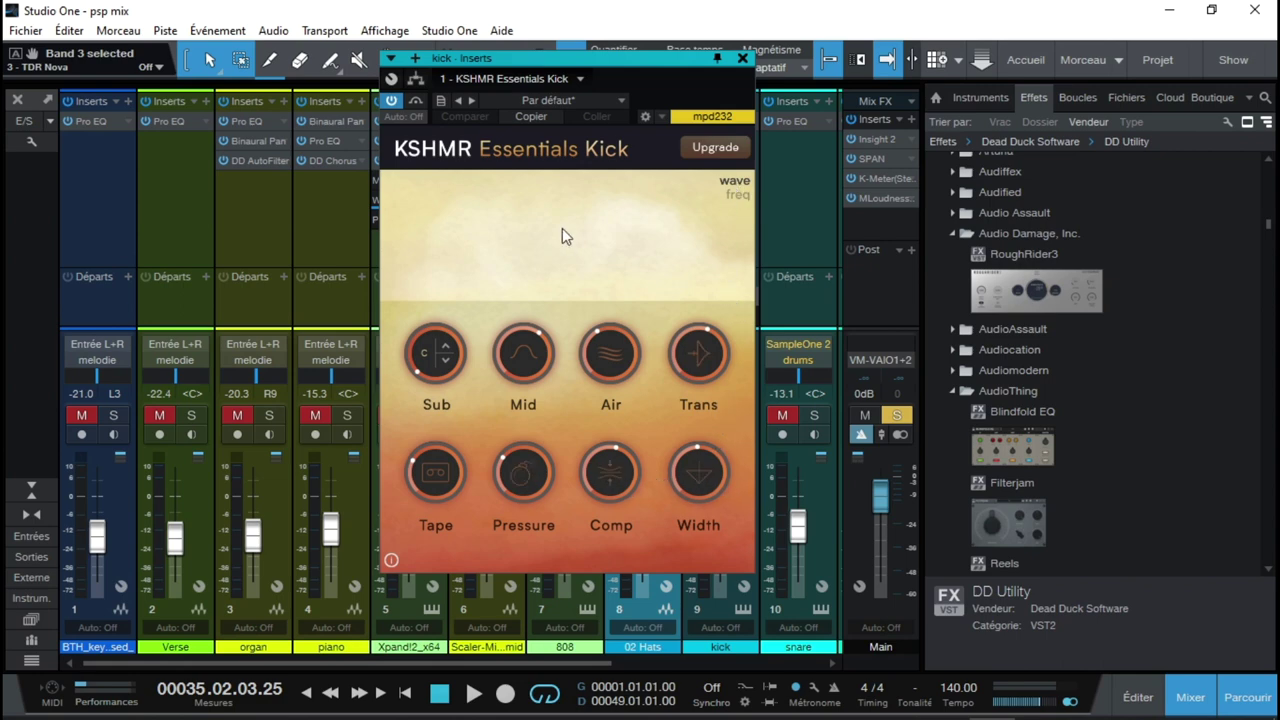
pyautogui.press('space')
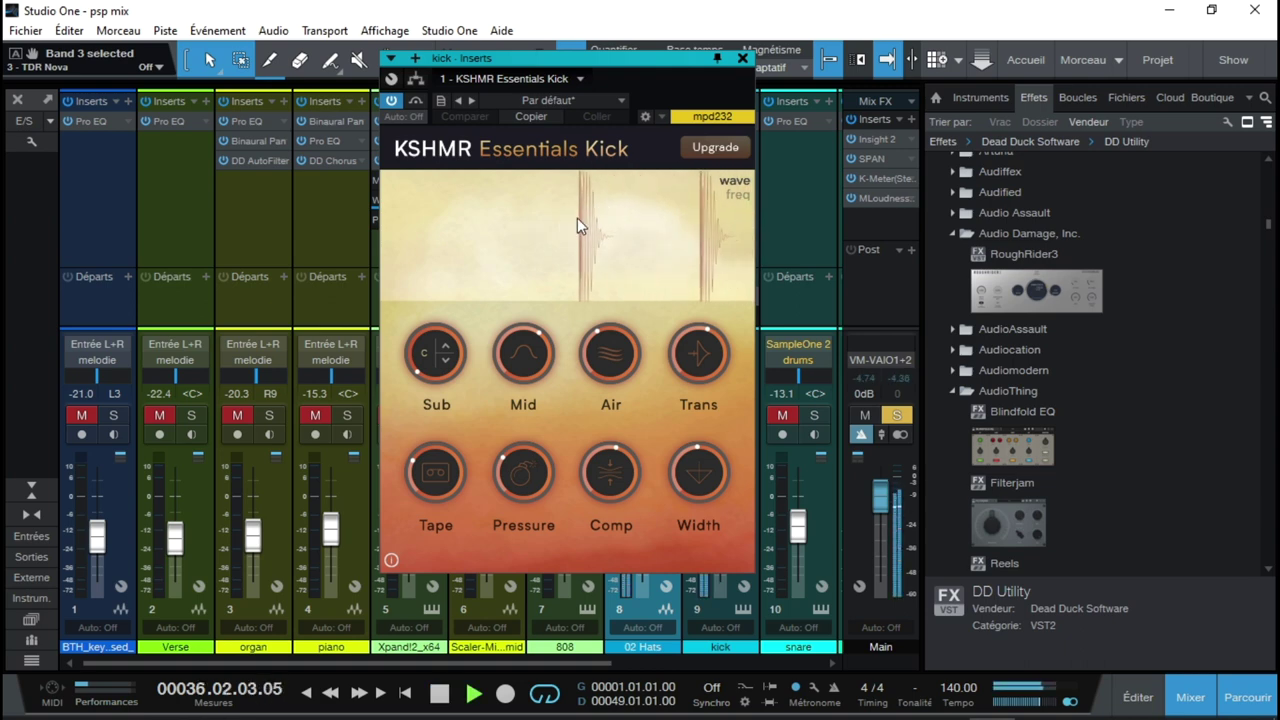
# Compare the freq and wave graph modes of KSHMR Essentials Kick, leave it on wave and close the plug-in.
pyautogui.click(739, 195)
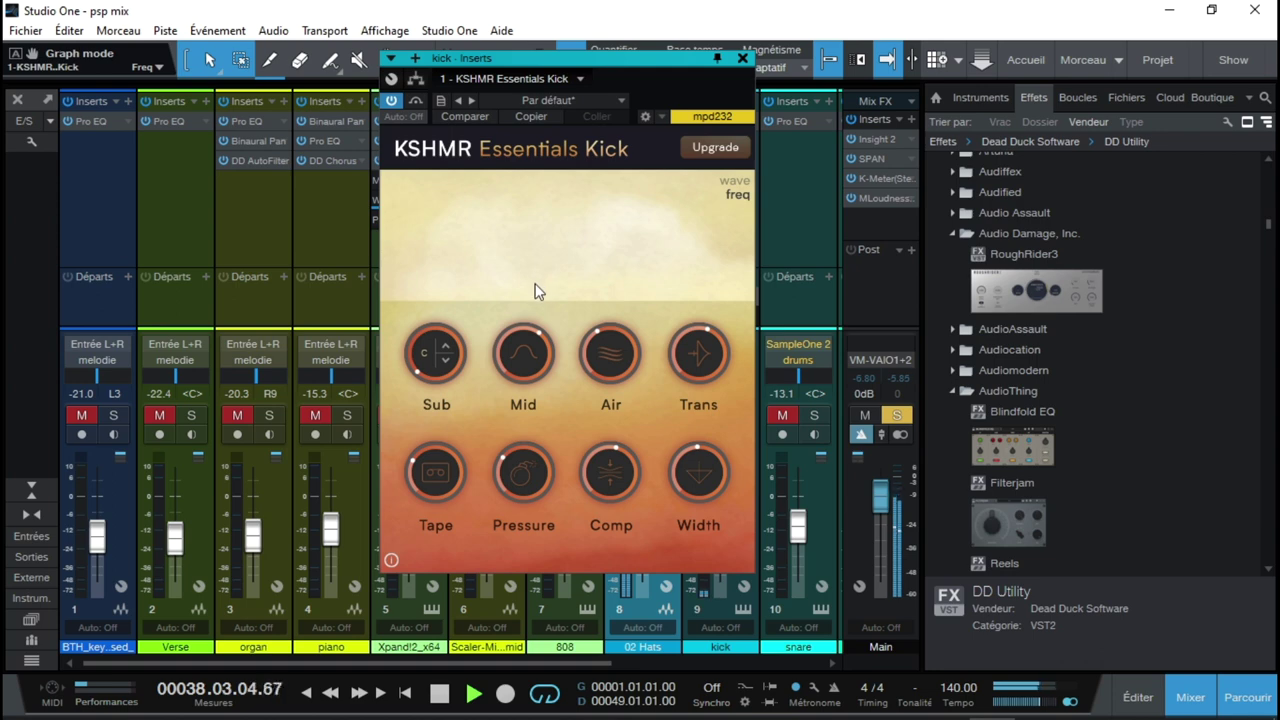
pyautogui.moveTo(540, 58); pyautogui.dragTo(426, 58)
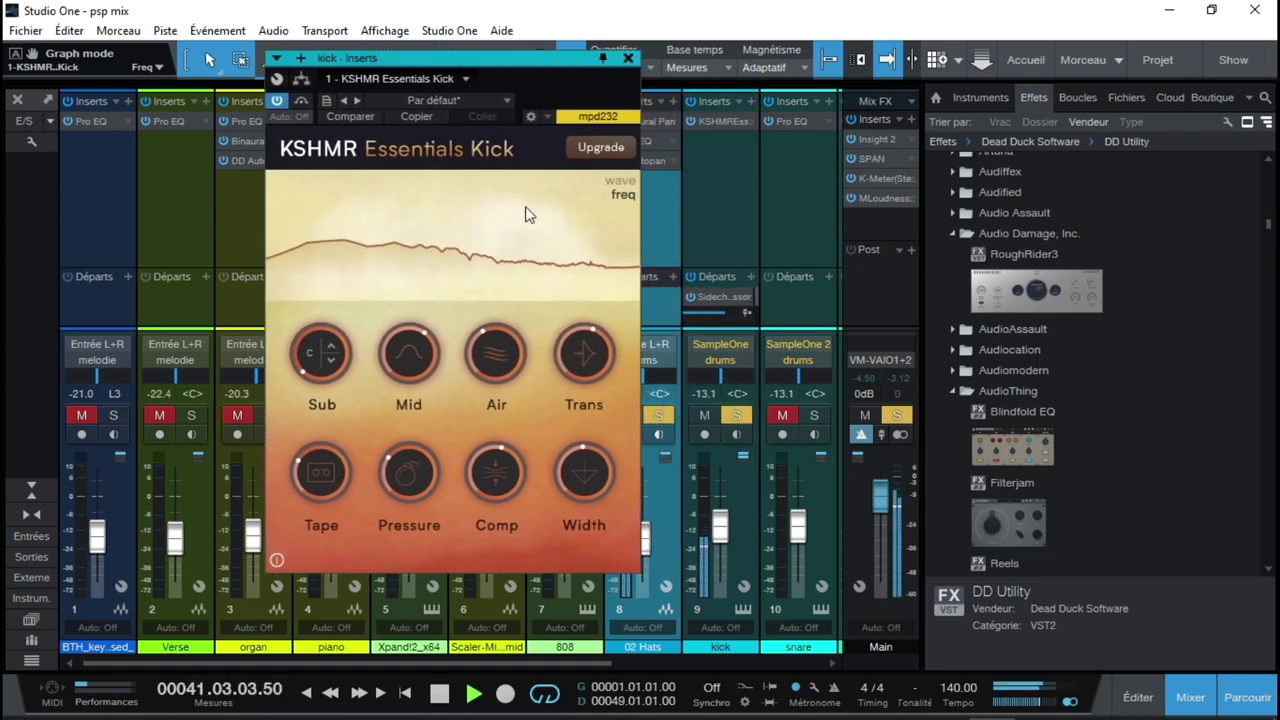
pyautogui.click(619, 182)
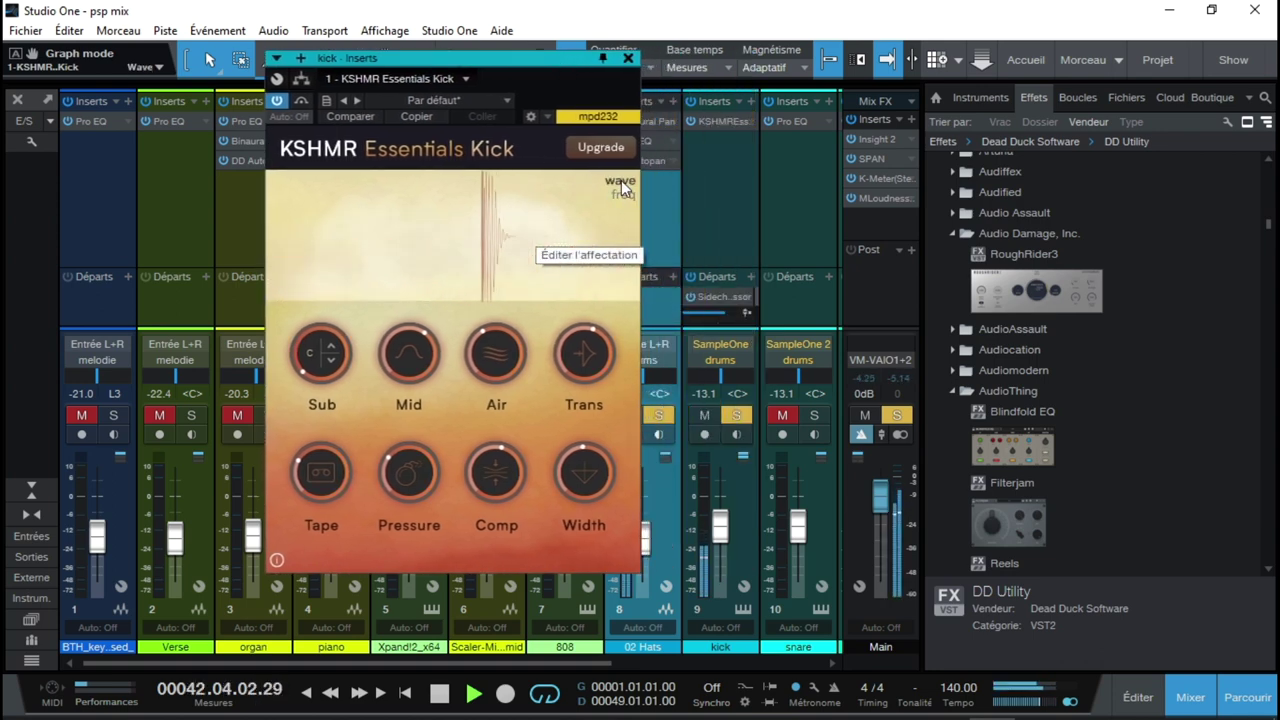
pyautogui.click(622, 194)
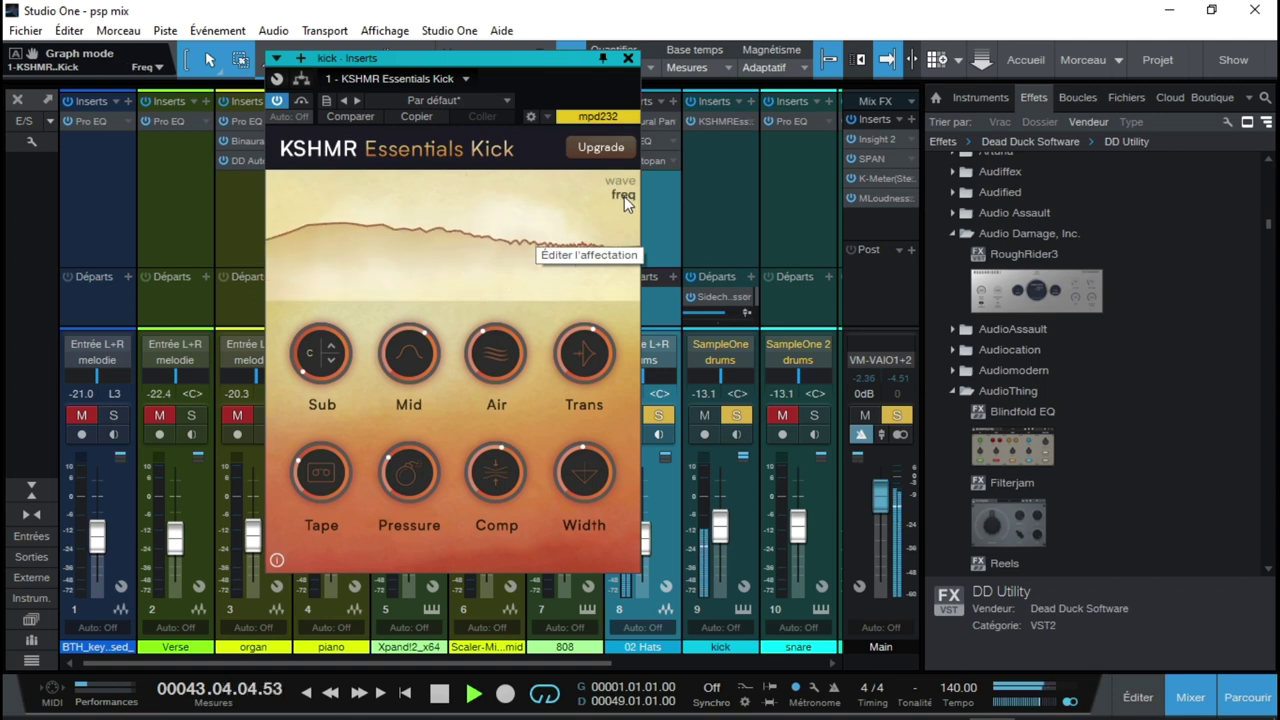
pyautogui.click(624, 182)
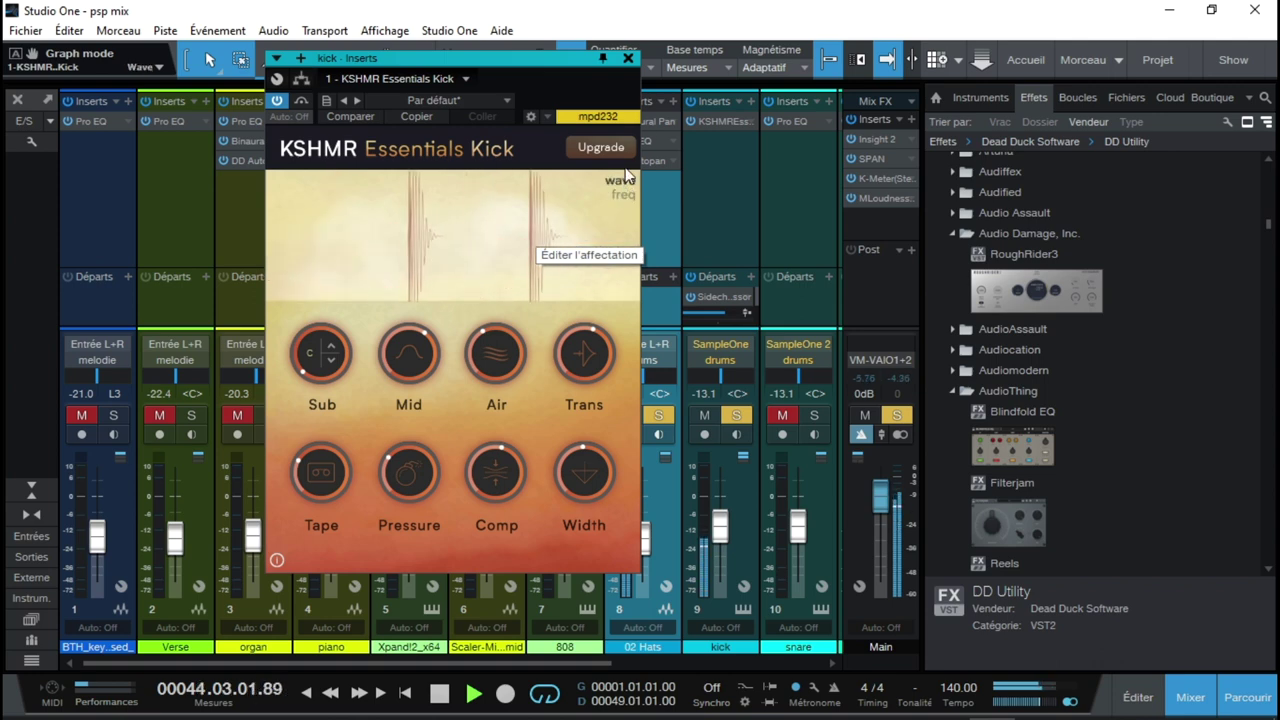
pyautogui.click(628, 58)
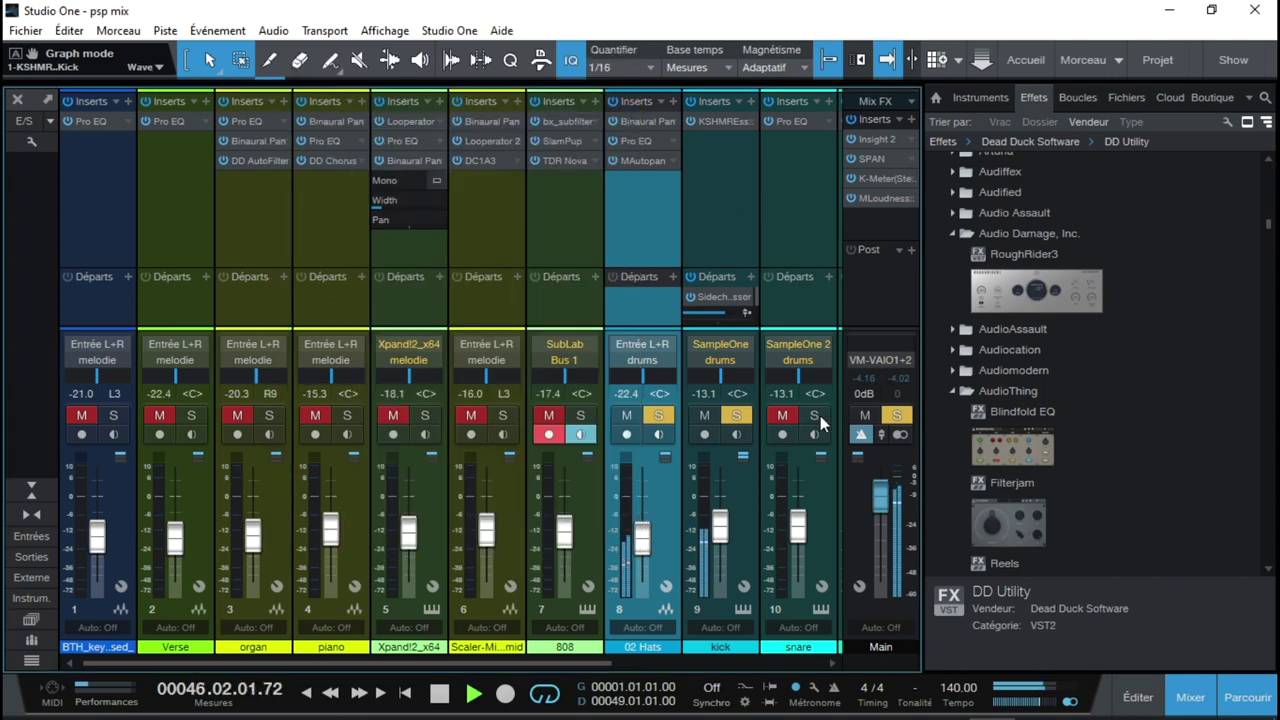
# Add the snare and percs channels to the solo group and inspect the snare's Pro EQ insert.
pyautogui.hscroll(3, 572, 666)
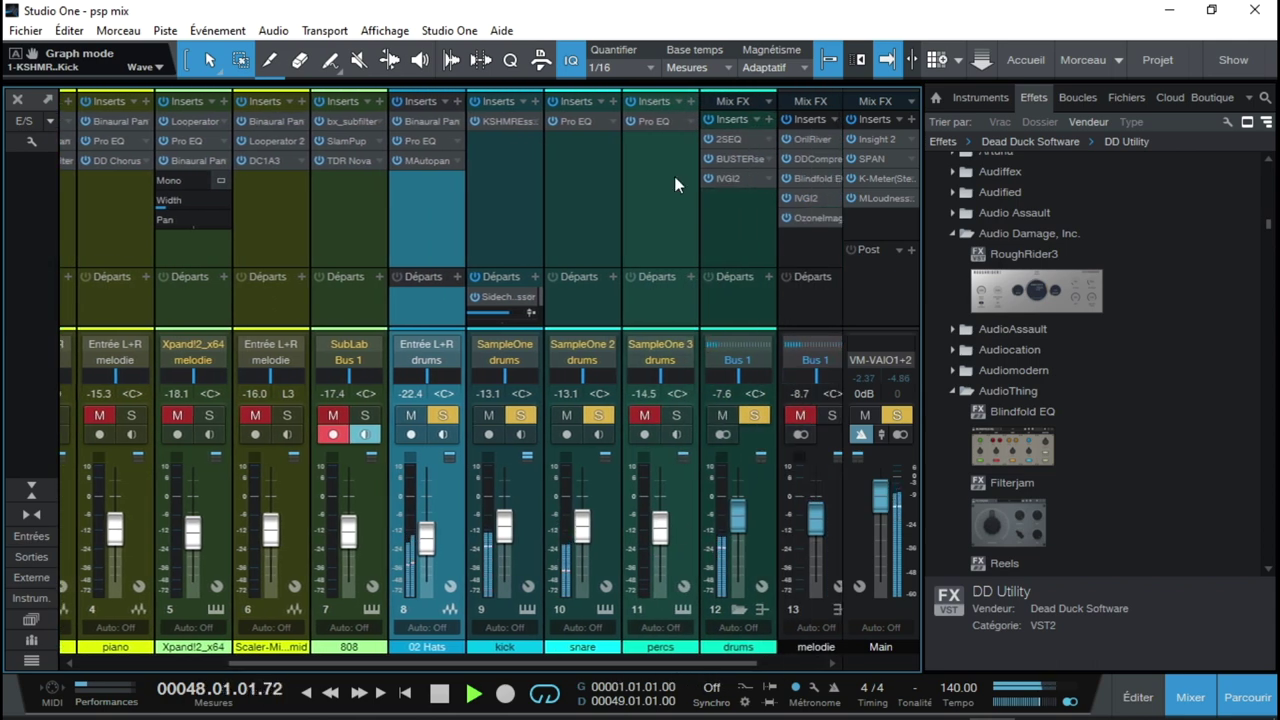
pyautogui.click(568, 121)
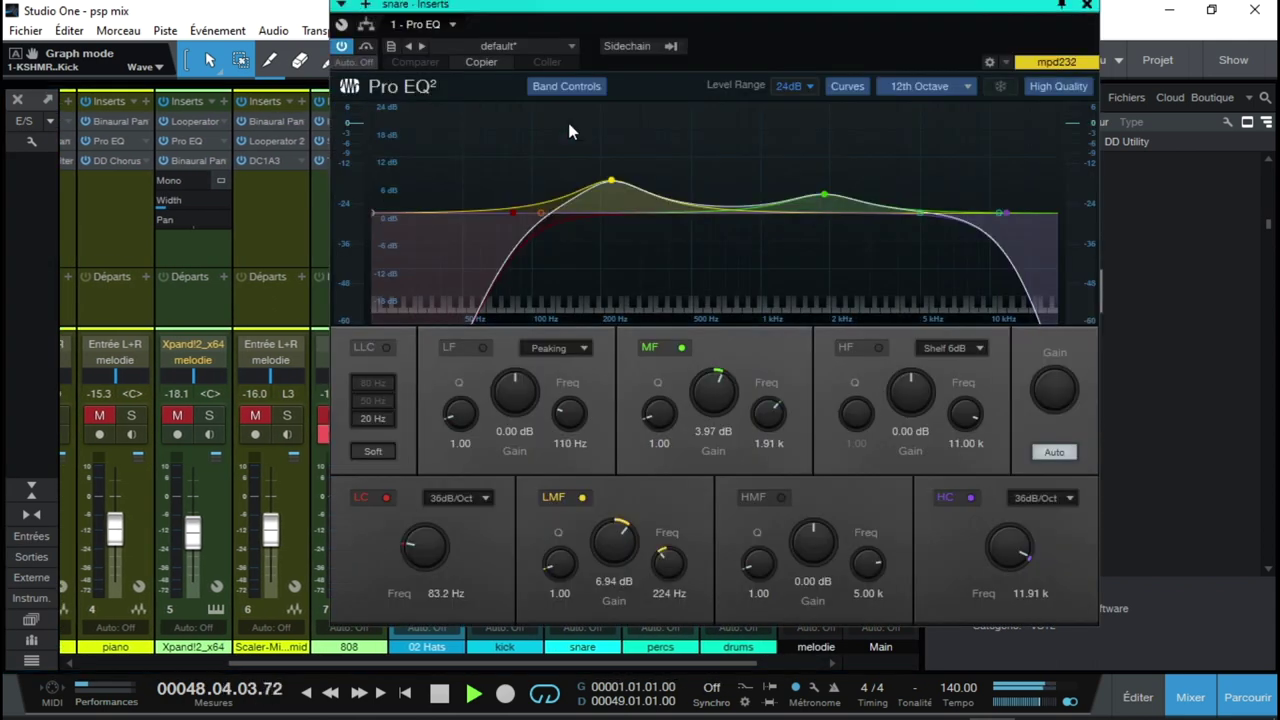
pyautogui.click(1087, 8)
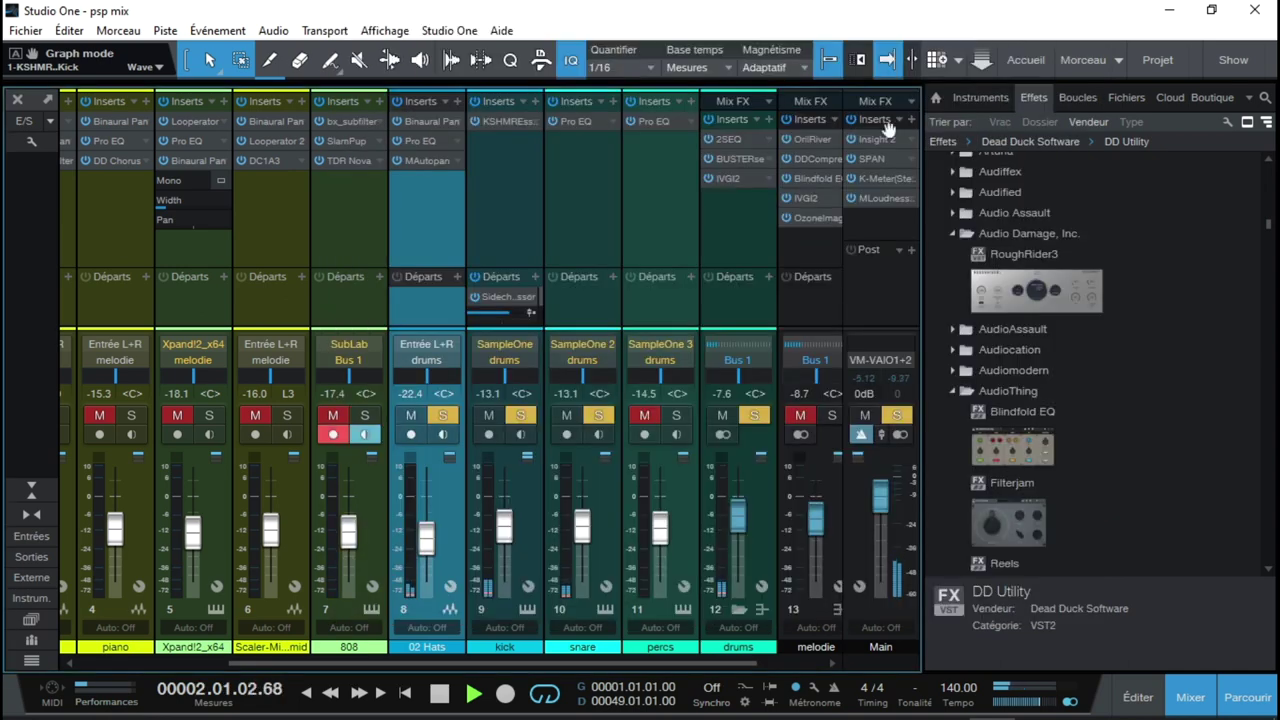
pyautogui.click(675, 418)
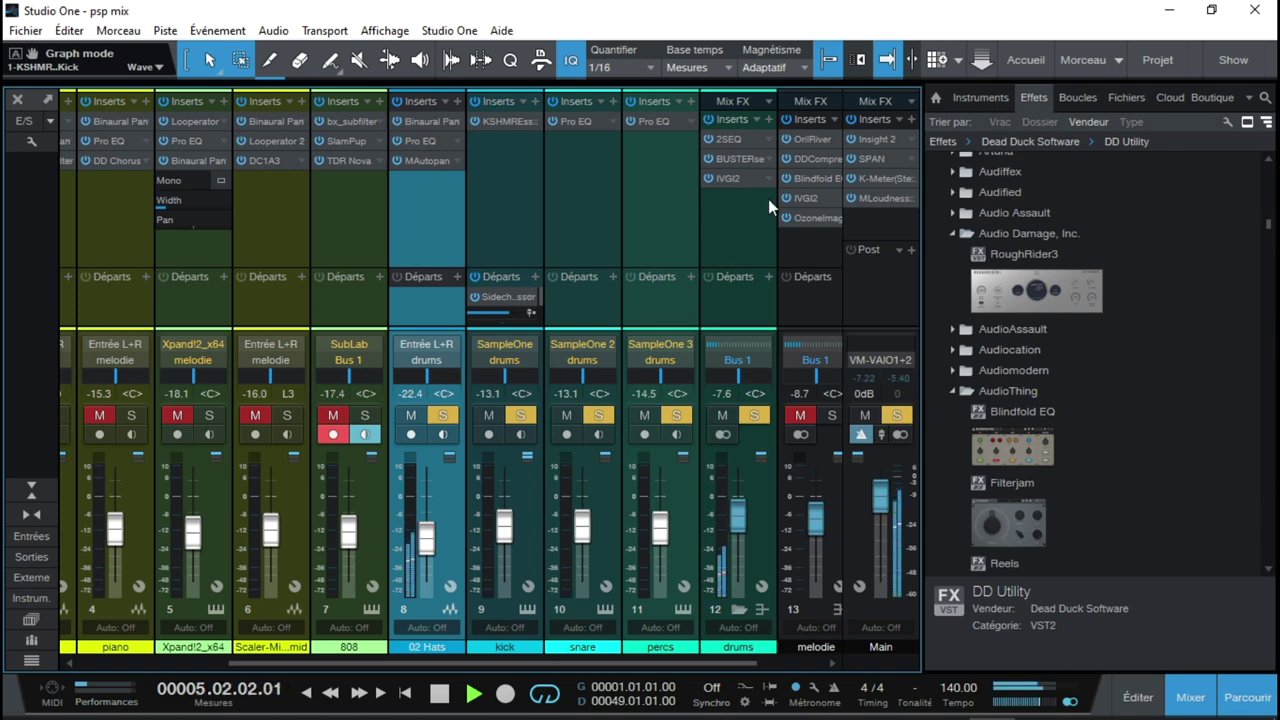
# Open the 2SEQ equalizer on the drums bus and examine its curve and spectrum, pausing and resuming playback.
pyautogui.click(733, 139)
pyautogui.moveTo(845, 10); pyautogui.dragTo(587, 41)
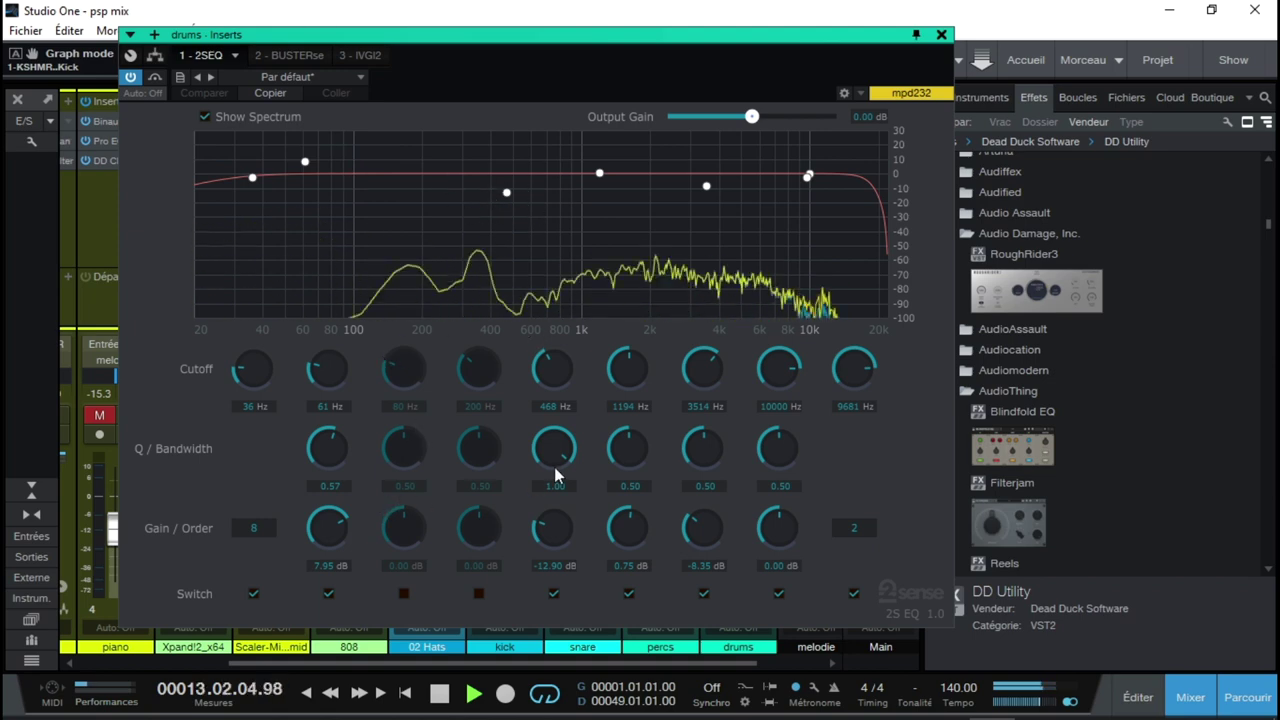
pyautogui.press('space')
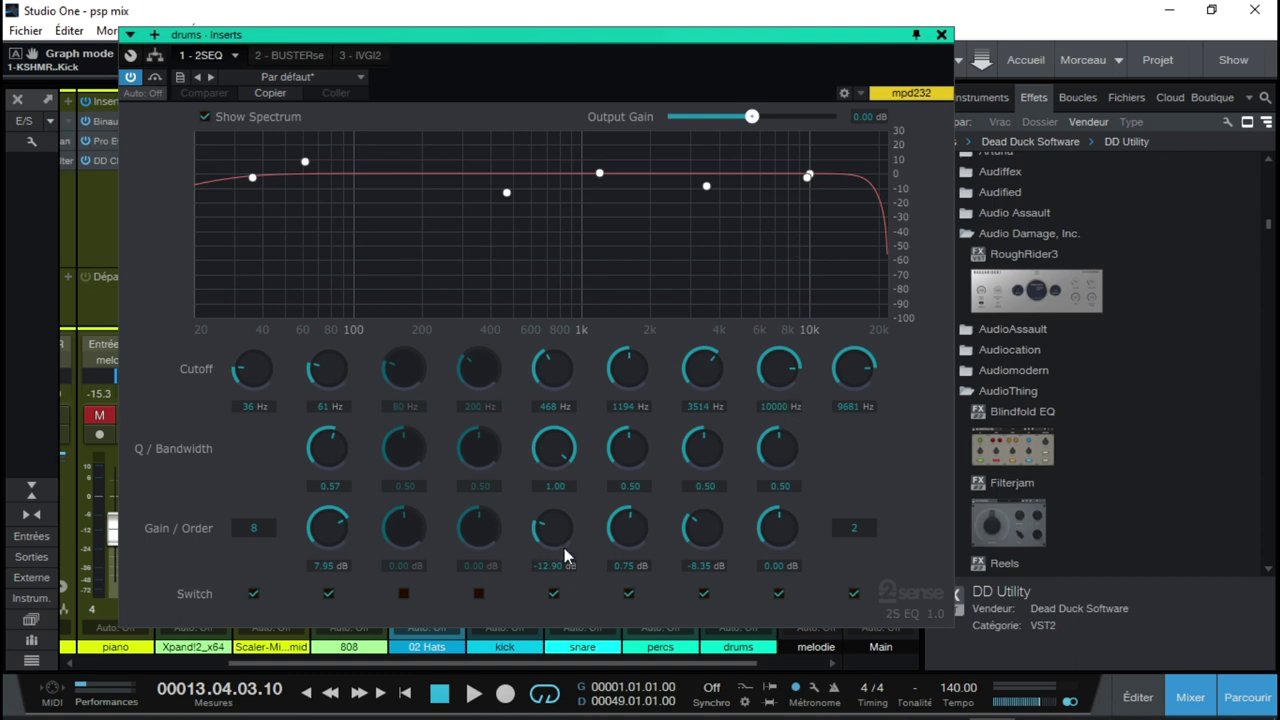
pyautogui.press('space')
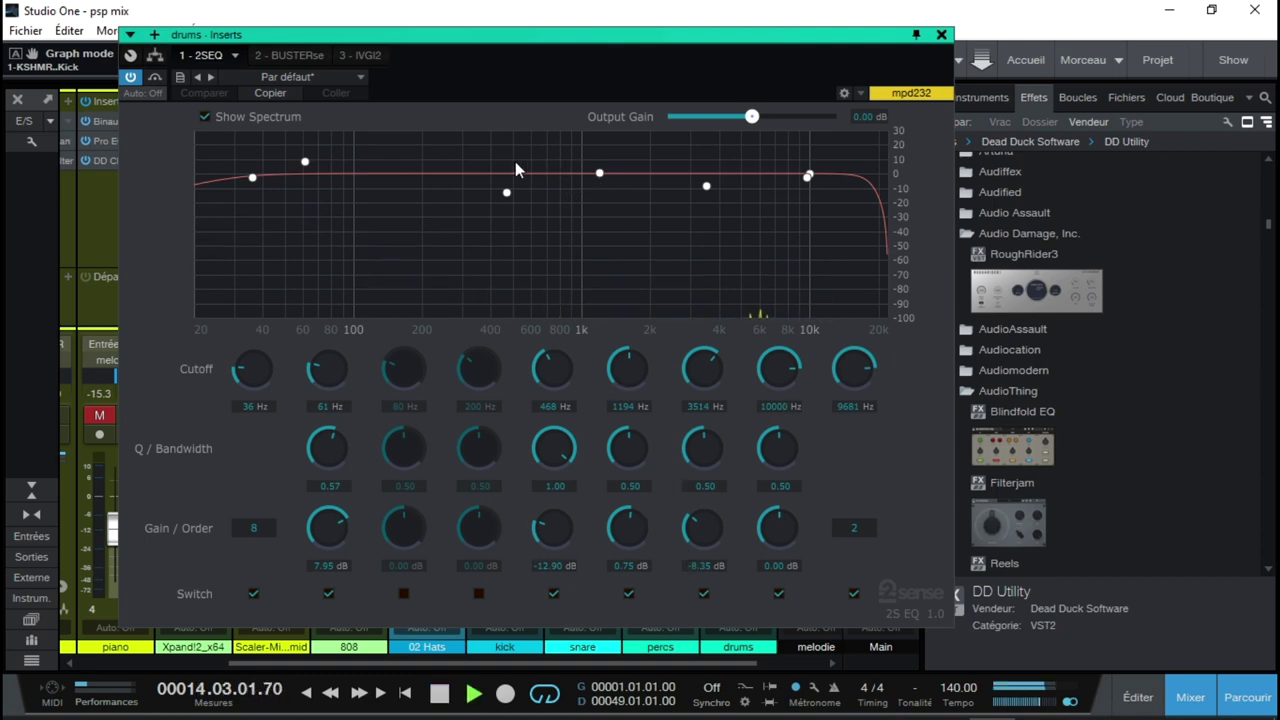
# Show the BUSTERse compressor on the drums bus, enable its sidechain and look through the available sidechain sources.
pyautogui.click(285, 55)
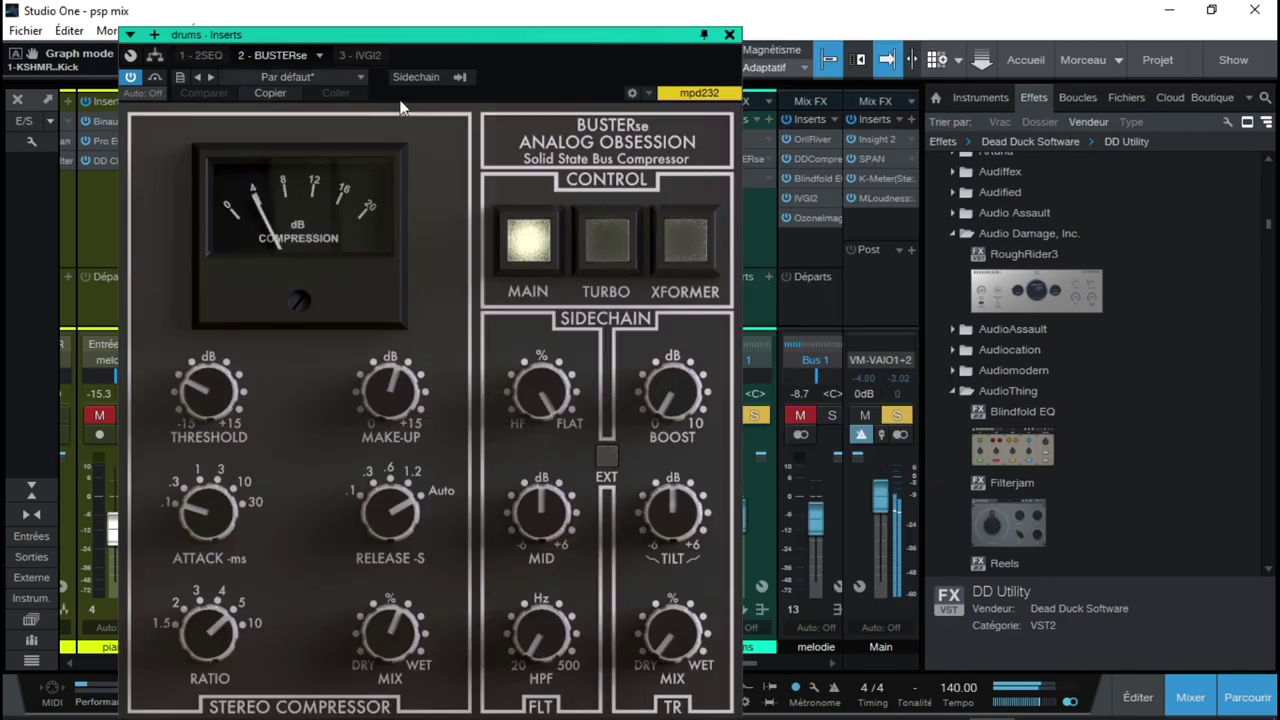
pyautogui.moveTo(598, 40); pyautogui.dragTo(778, 18)
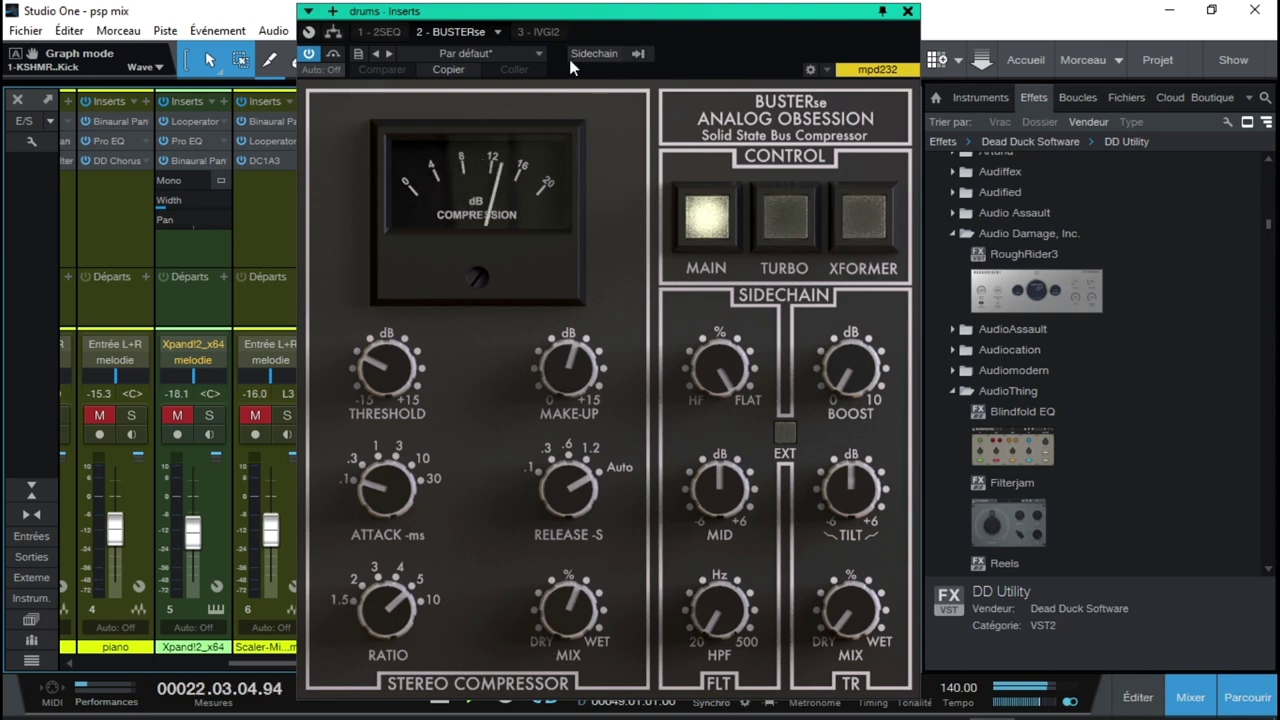
pyautogui.click(609, 50)
pyautogui.click(637, 53)
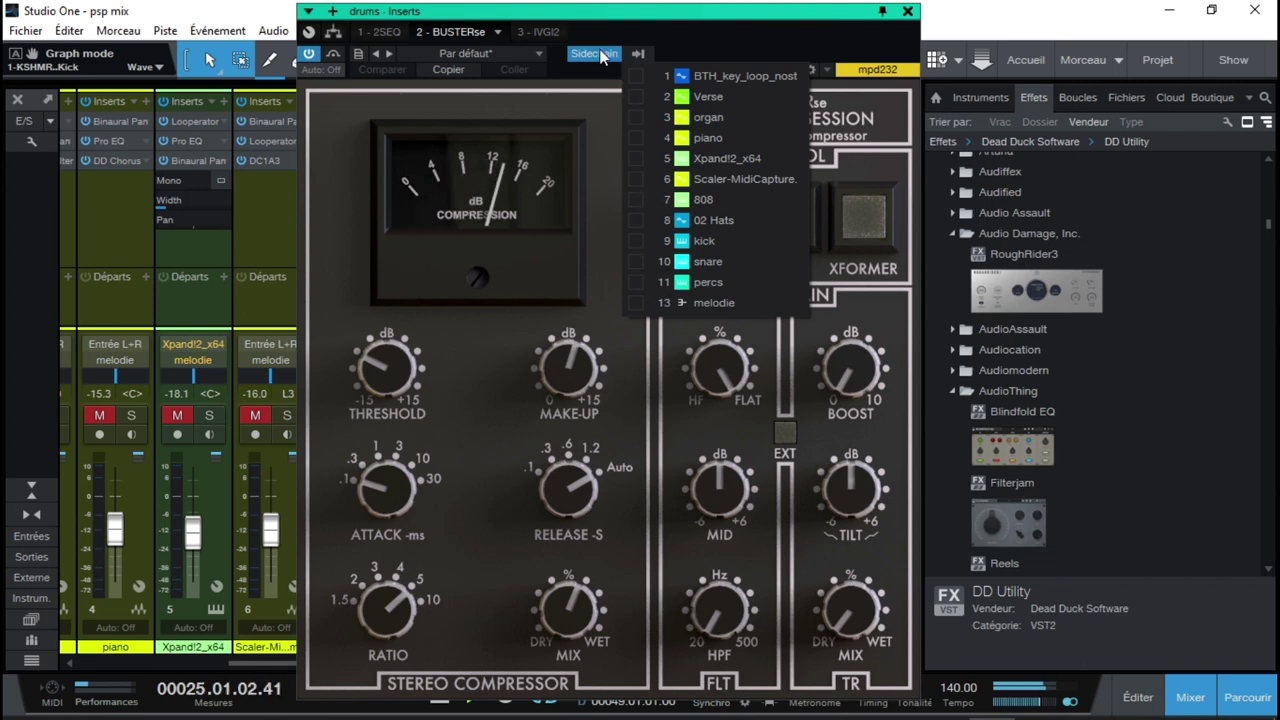
pyautogui.click(601, 55)
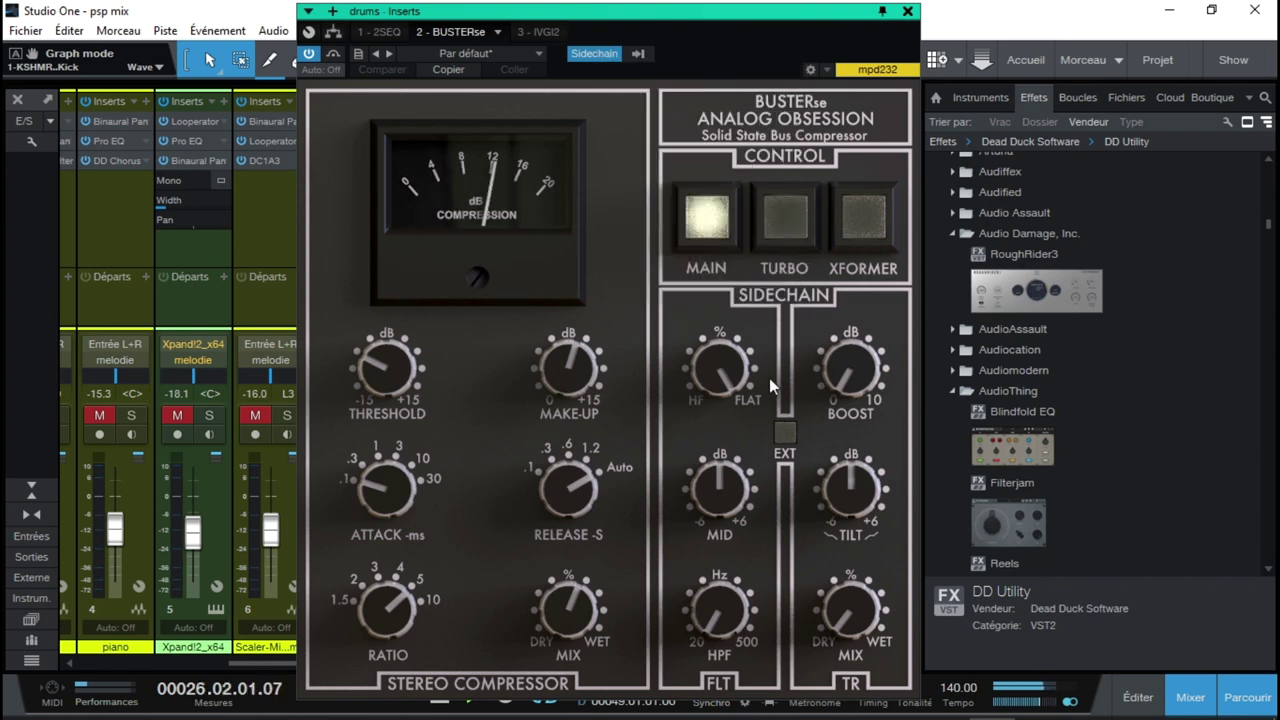
# Try BUSTERse's Turbo and XFormer modes during playback and switch both back off.
pyautogui.click(787, 222)
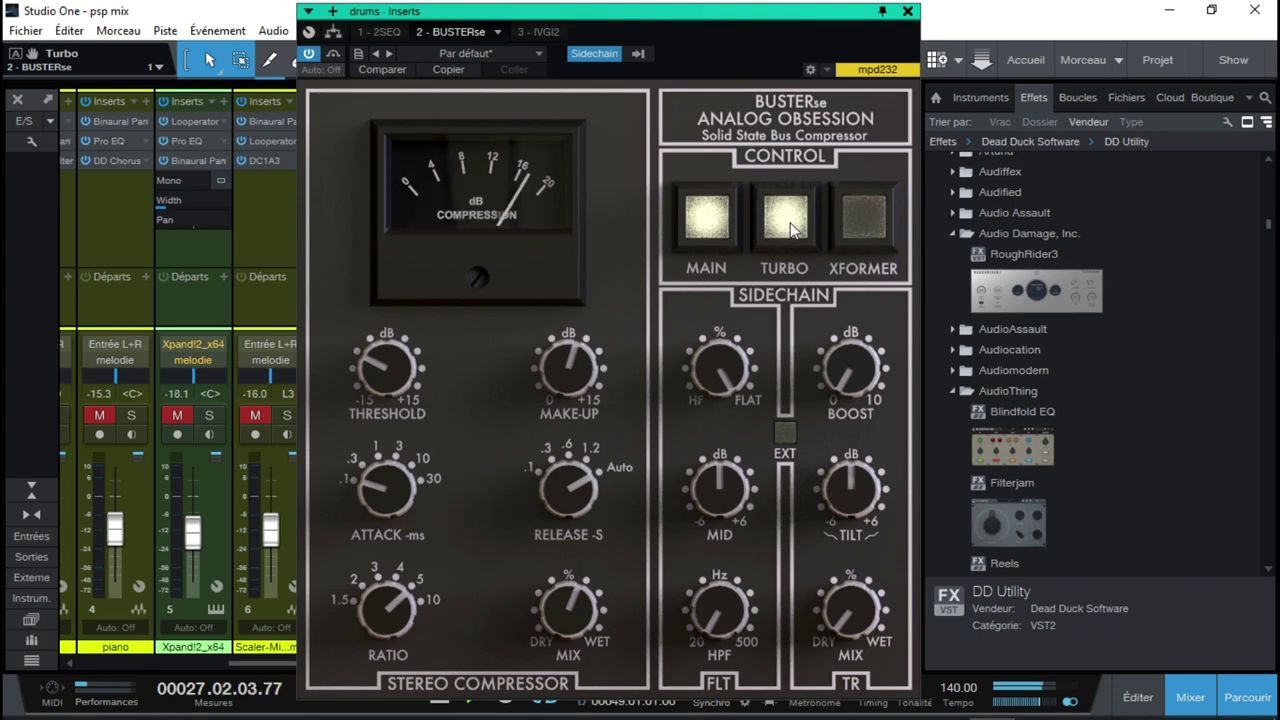
pyautogui.click(849, 221)
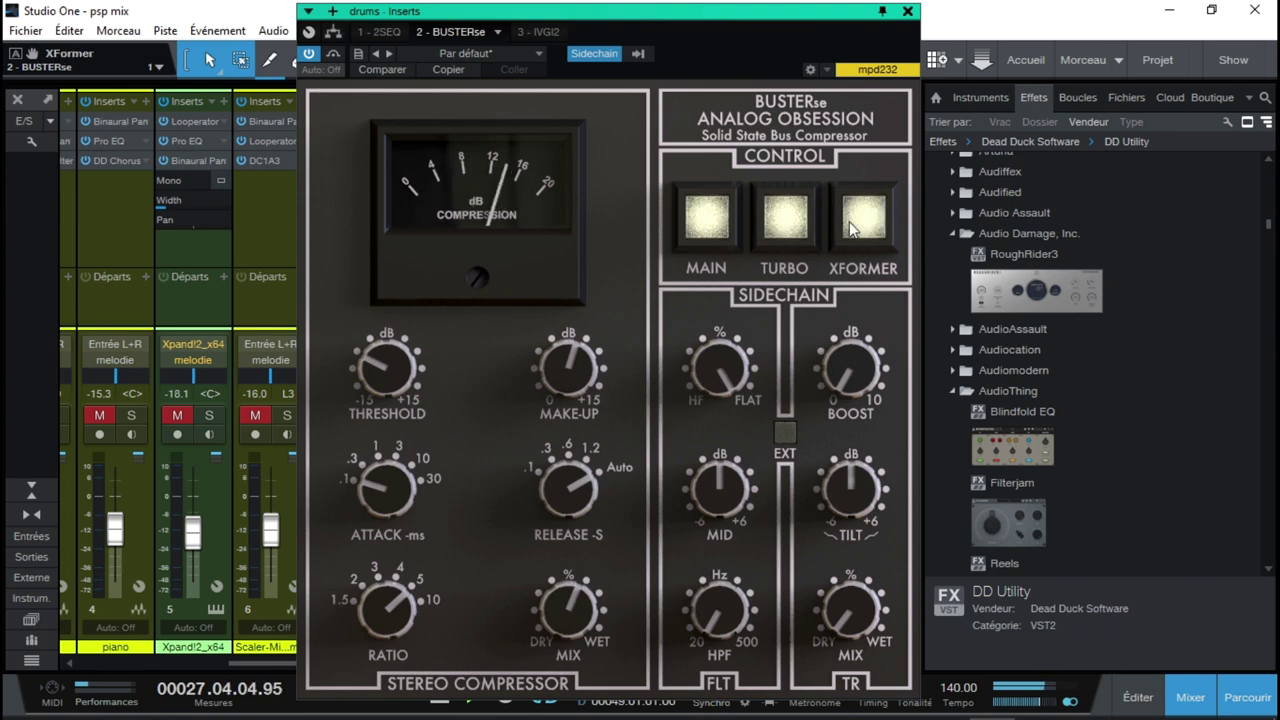
pyautogui.click(772, 217)
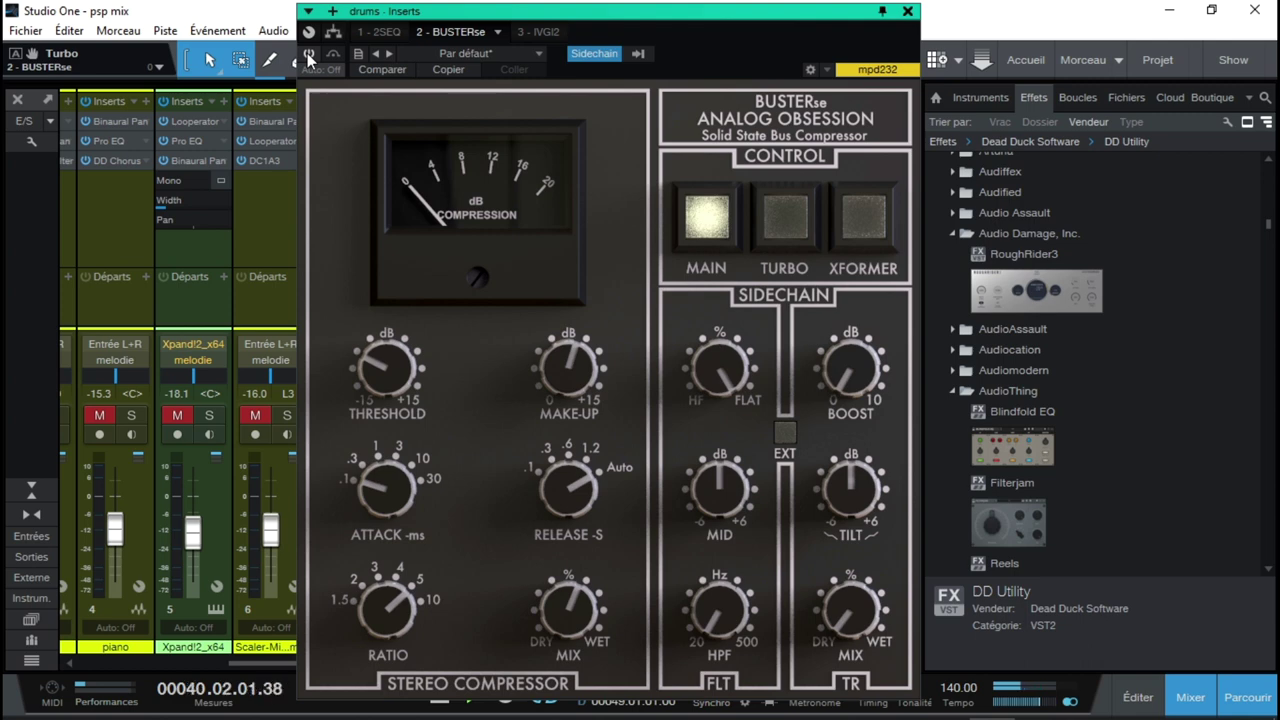
# Inspect the IVGI2 saturator on the drums bus during playback, finishing by stopping the song.
pyautogui.click(545, 31)
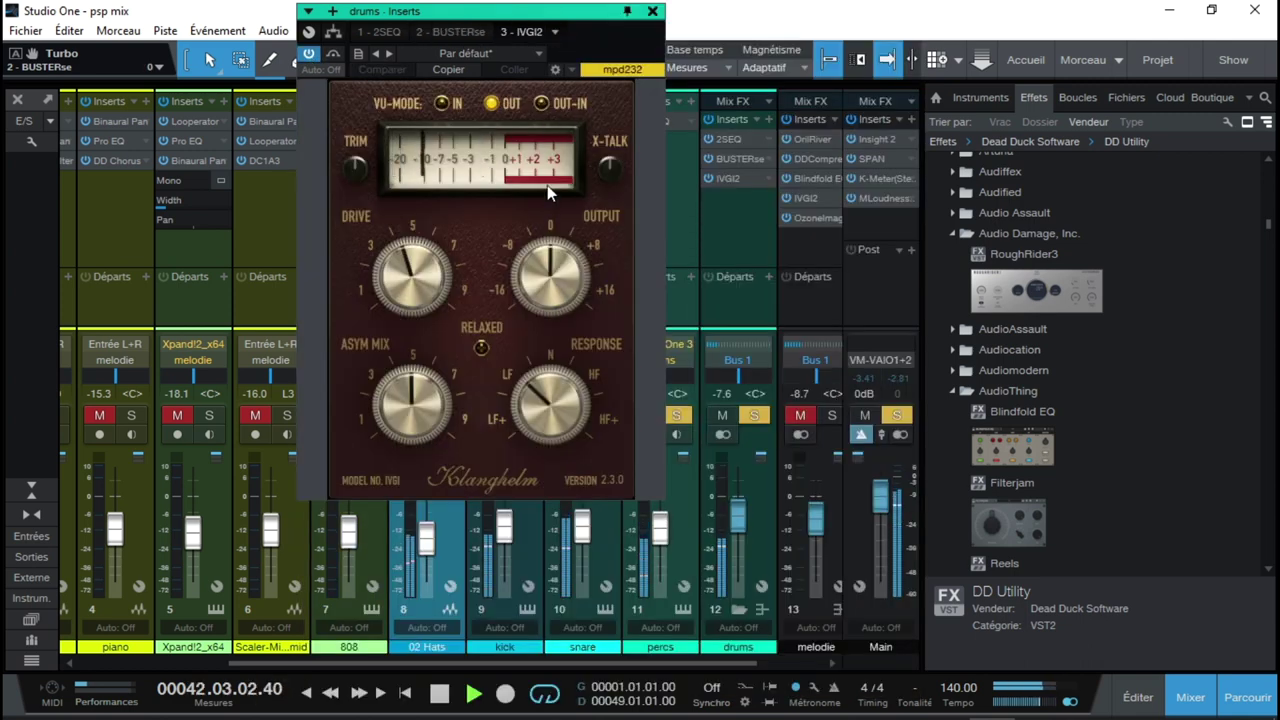
pyautogui.press('space')
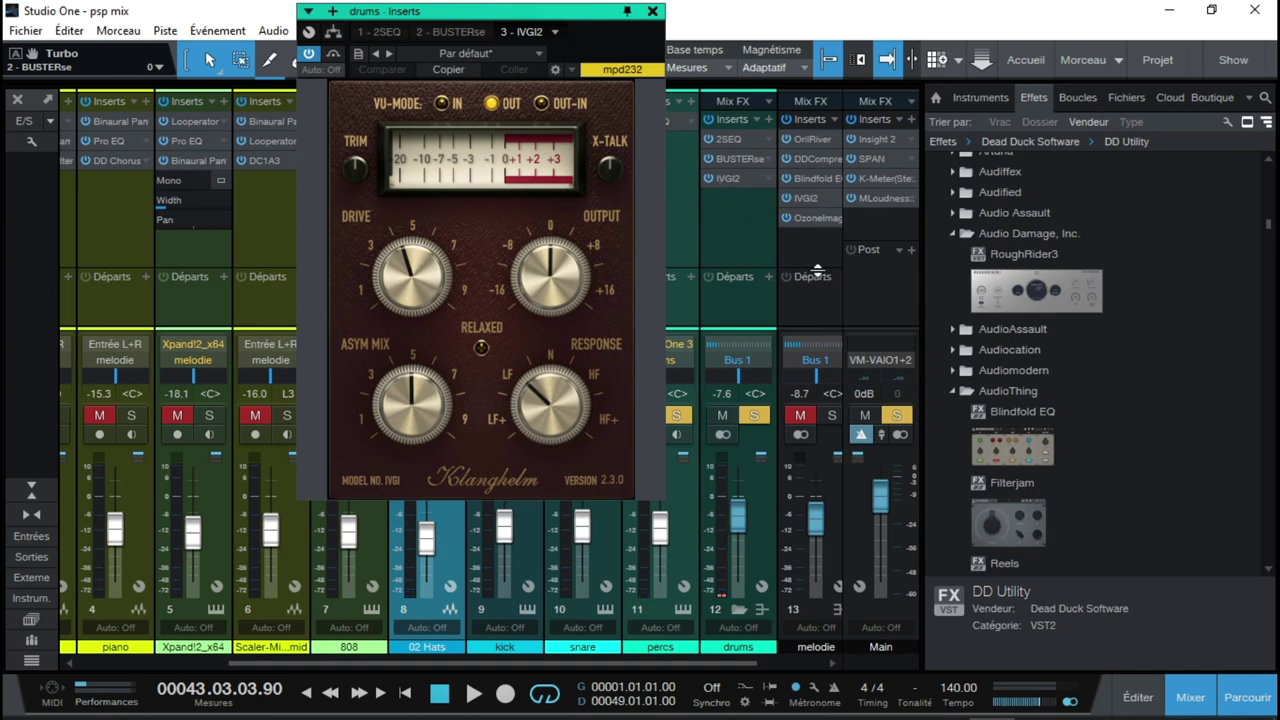
# Add the melodie bus to the solo group and open its OrilRiver reverb, playing the song briefly.
pyautogui.click(832, 416)
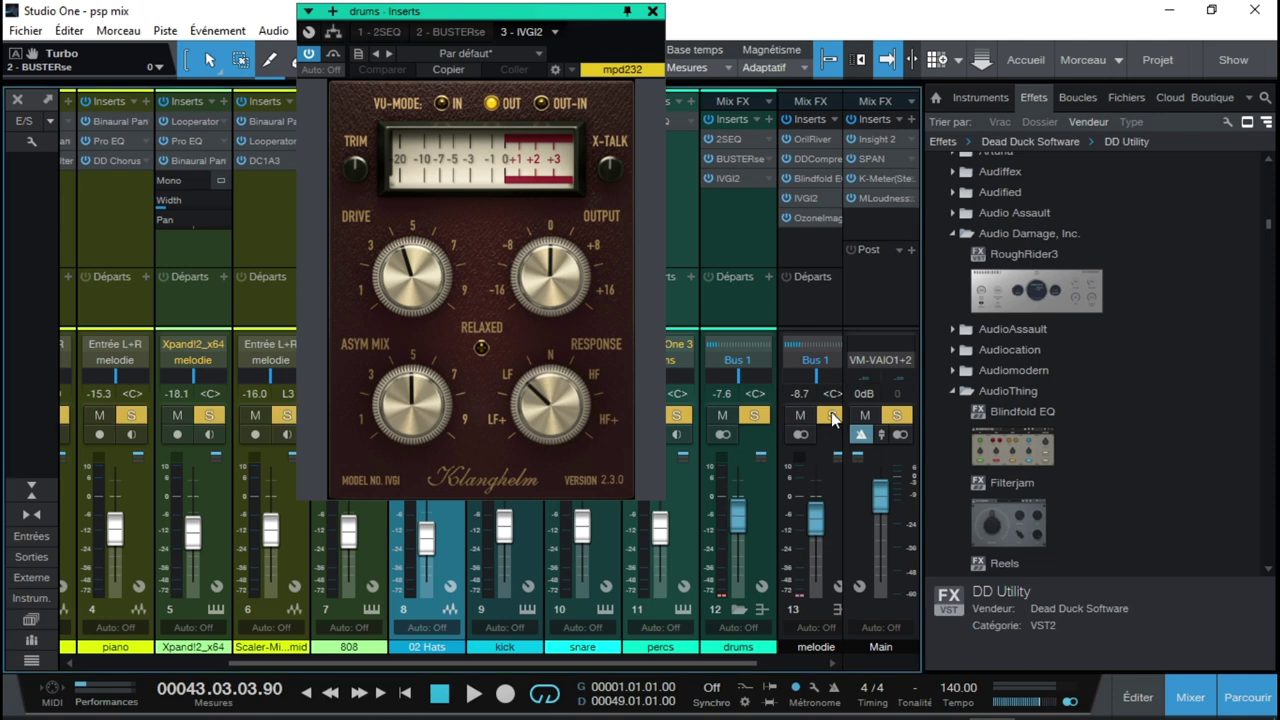
pyautogui.click(817, 303)
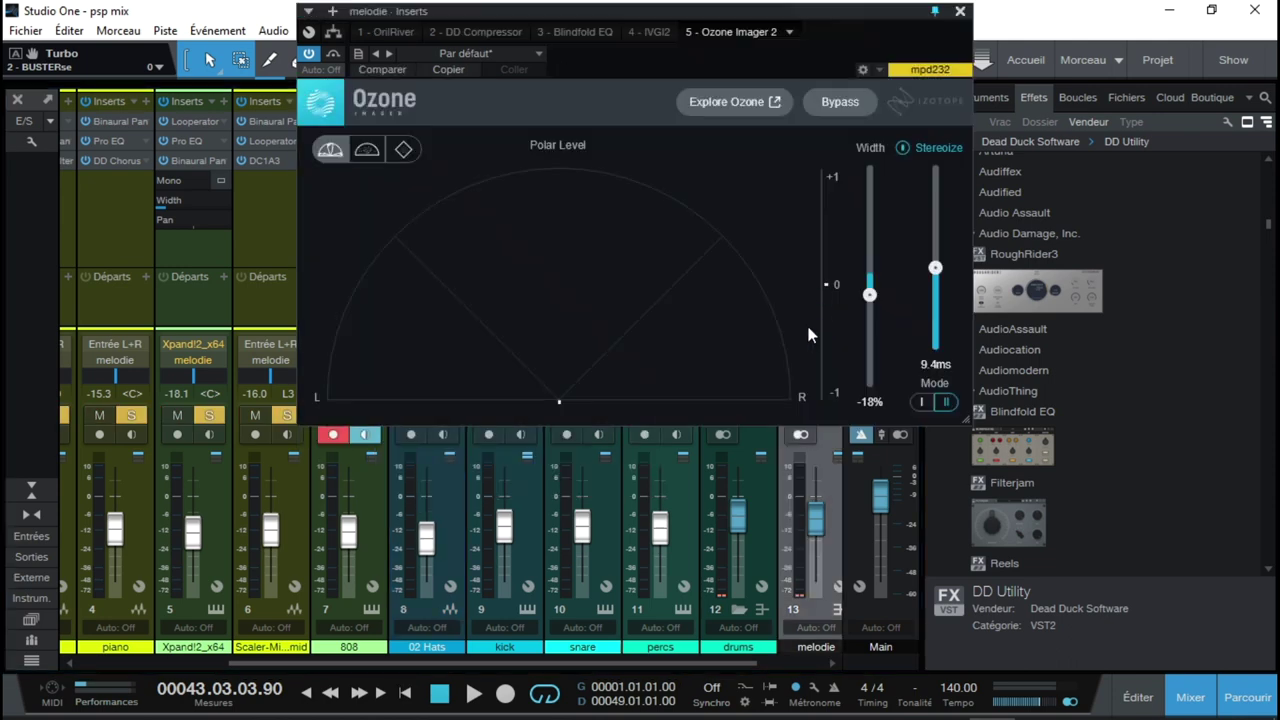
pyautogui.click(960, 14)
pyautogui.click(803, 140)
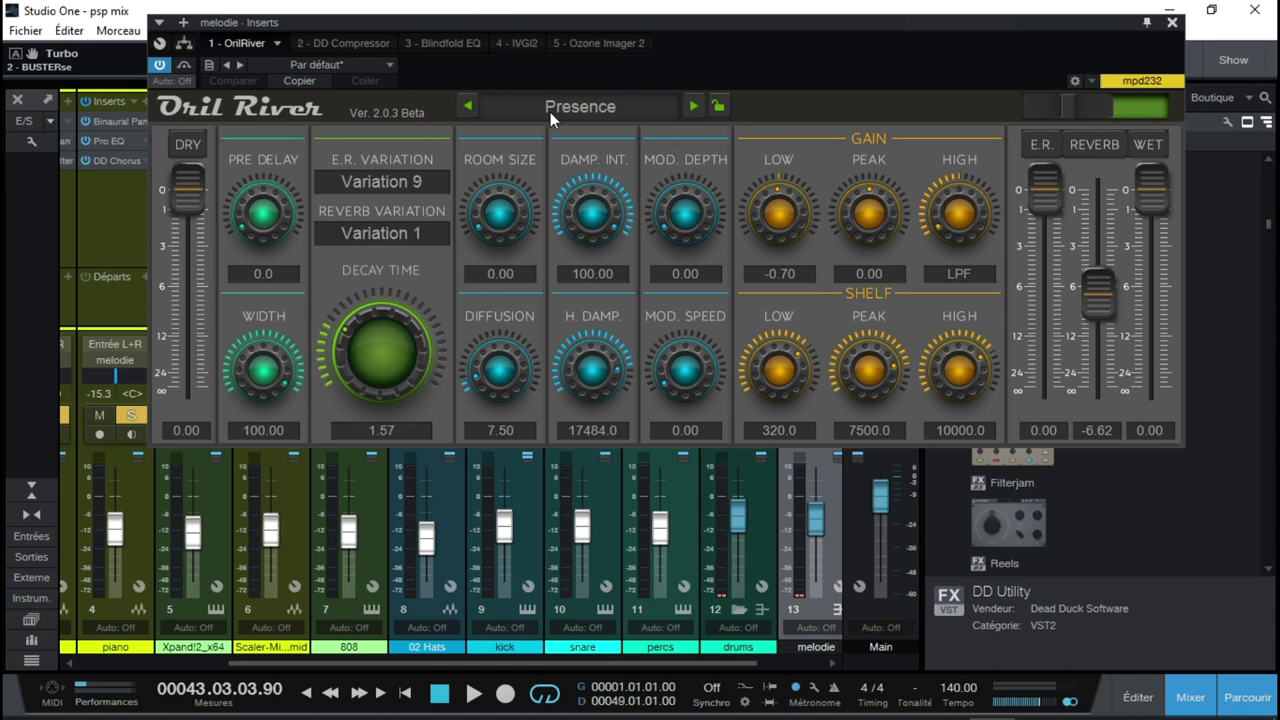
pyautogui.press('space')
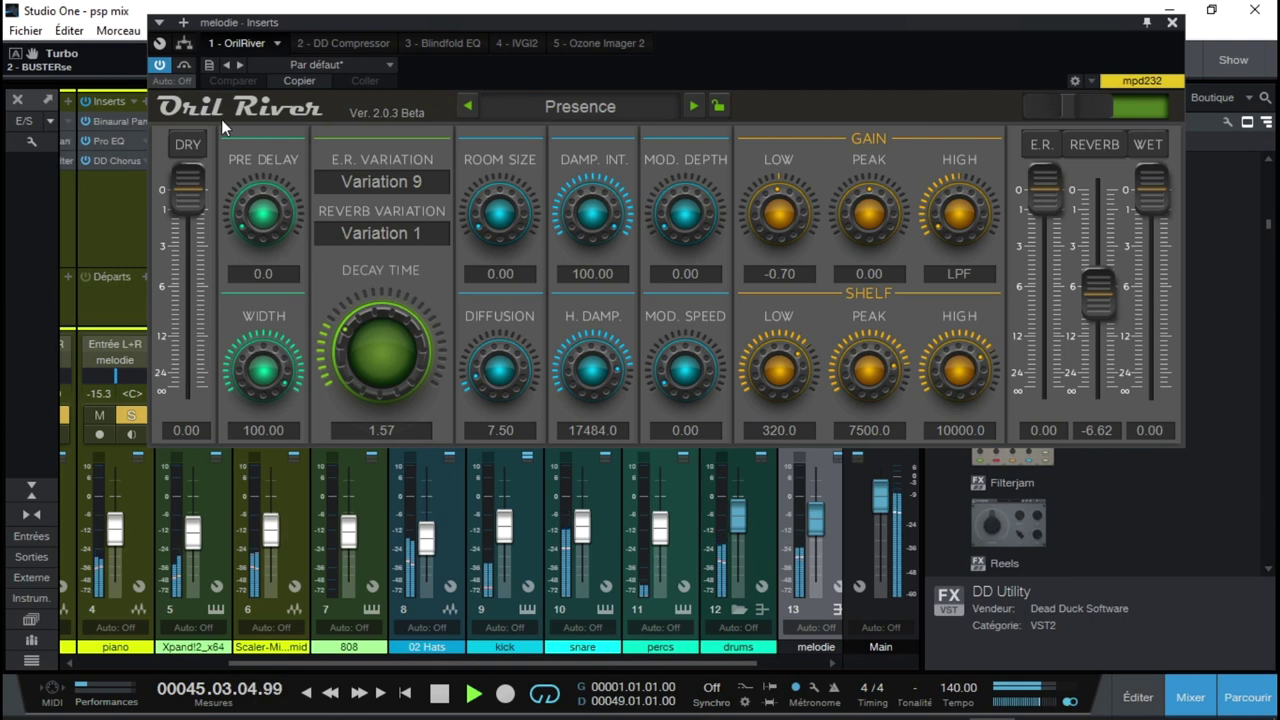
pyautogui.press('space')
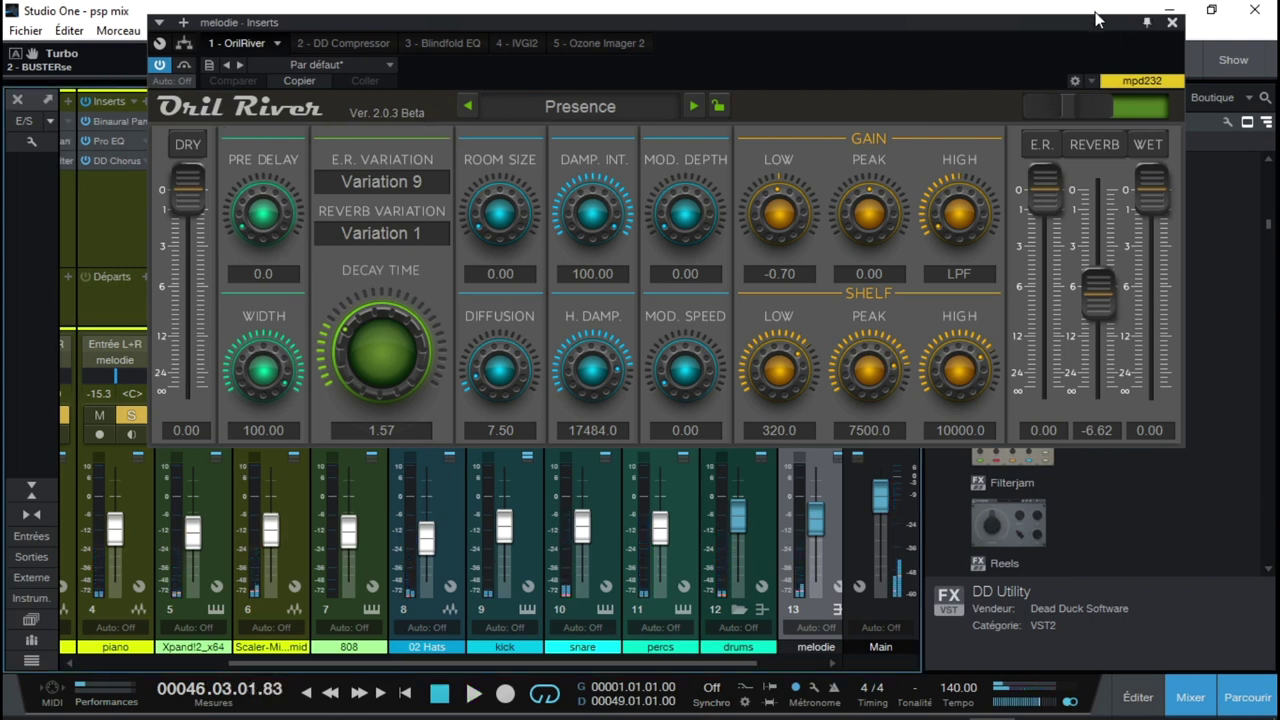
# Take the drums bus out of solo and play the melodie bus alone with OrilRiver, moving the plug-in window clear of the mixer.
pyautogui.moveTo(1092, 28); pyautogui.dragTo(421, 15)
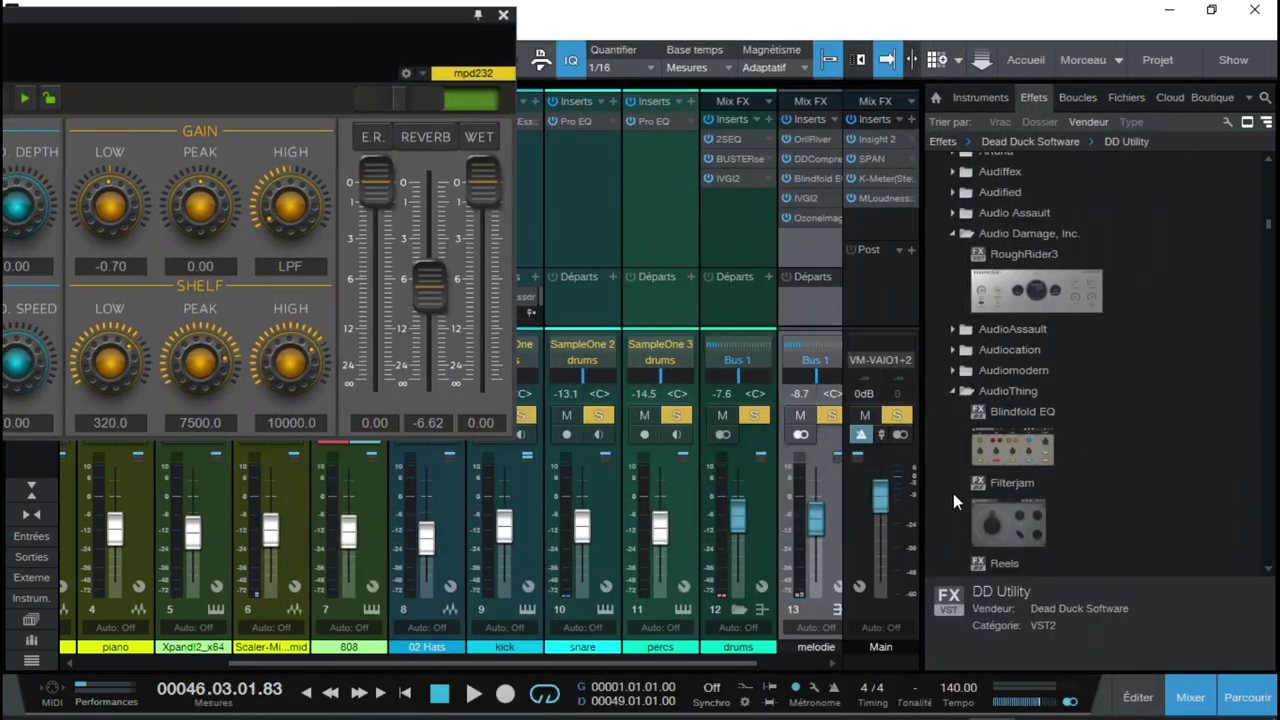
pyautogui.click(757, 418)
pyautogui.press('space')
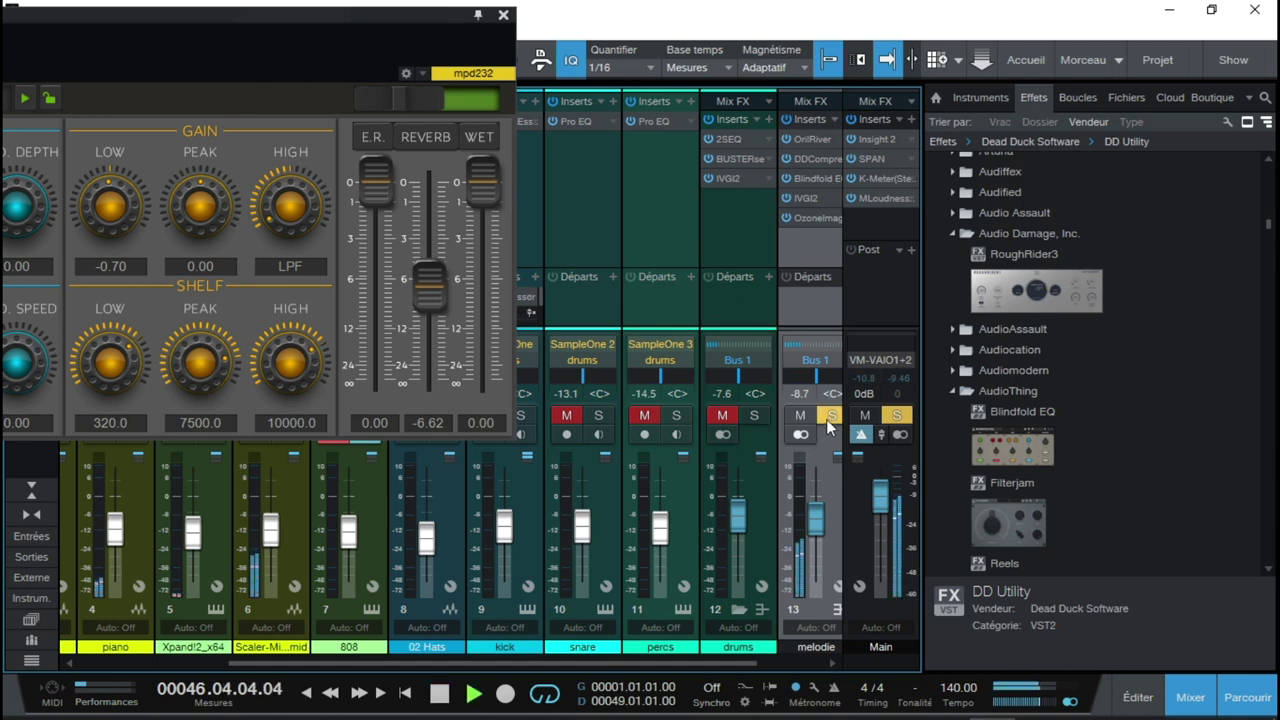
pyautogui.moveTo(390, 30); pyautogui.dragTo(557, 13)
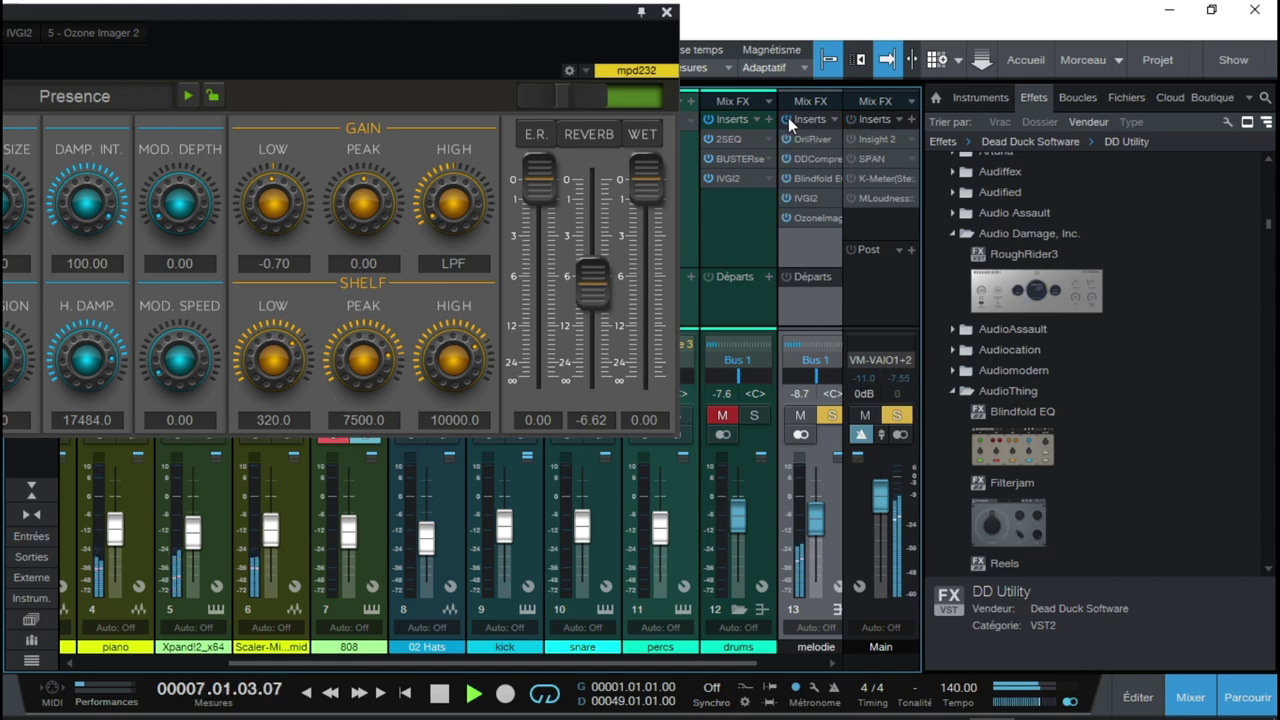
pyautogui.press('space')
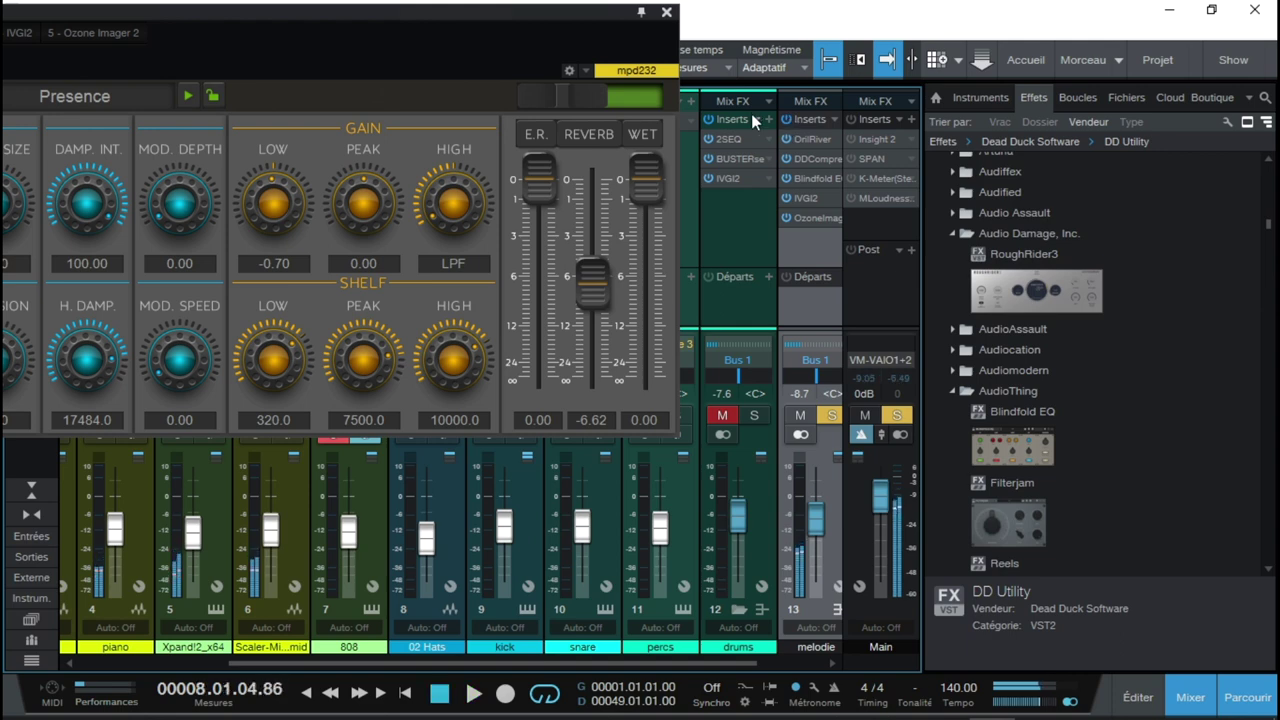
pyautogui.moveTo(588, 25); pyautogui.dragTo(1057, 52)
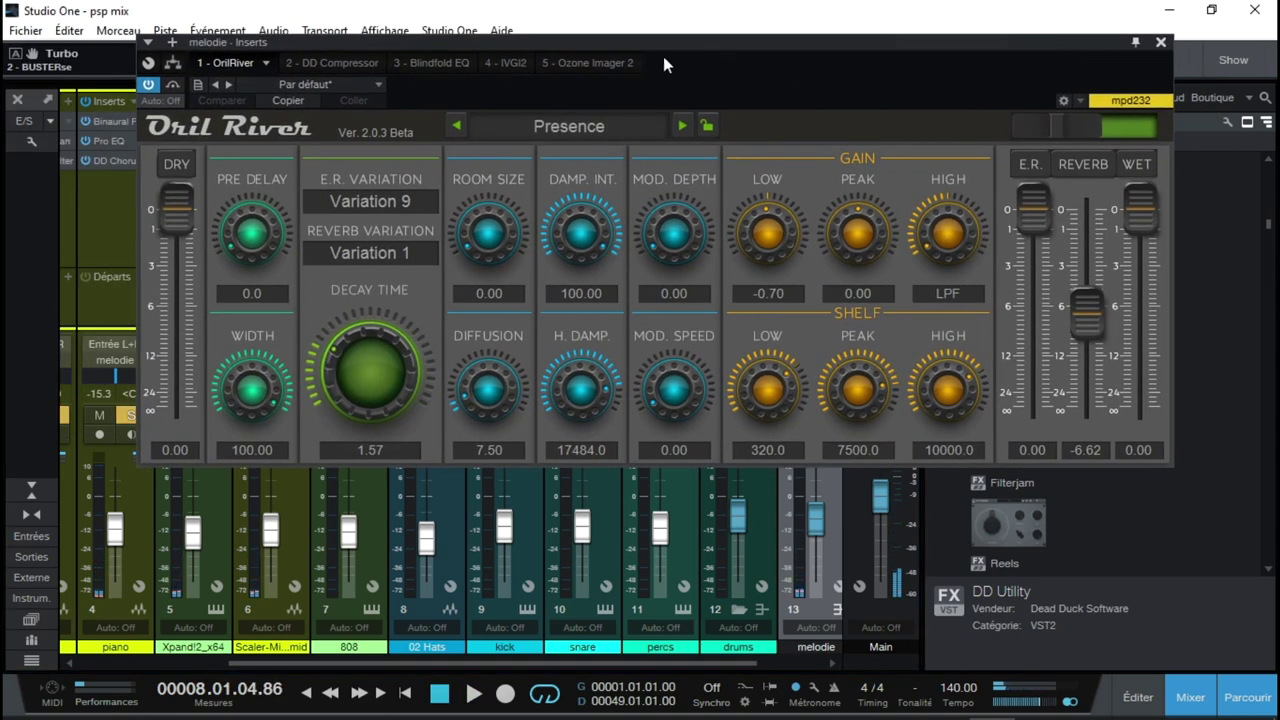
# Open DD Compressor on the melodie bus, solo the kick and play the song to check the external sidechain compression.
pyautogui.click(345, 66)
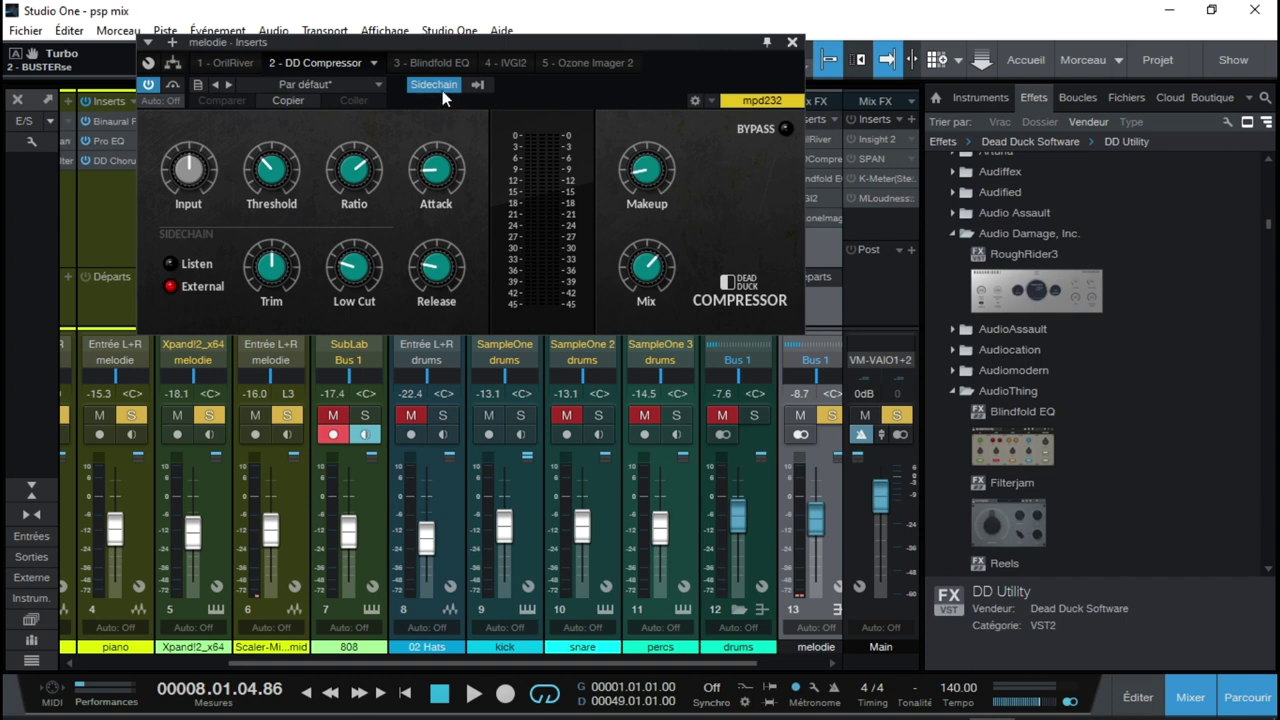
pyautogui.press('space')
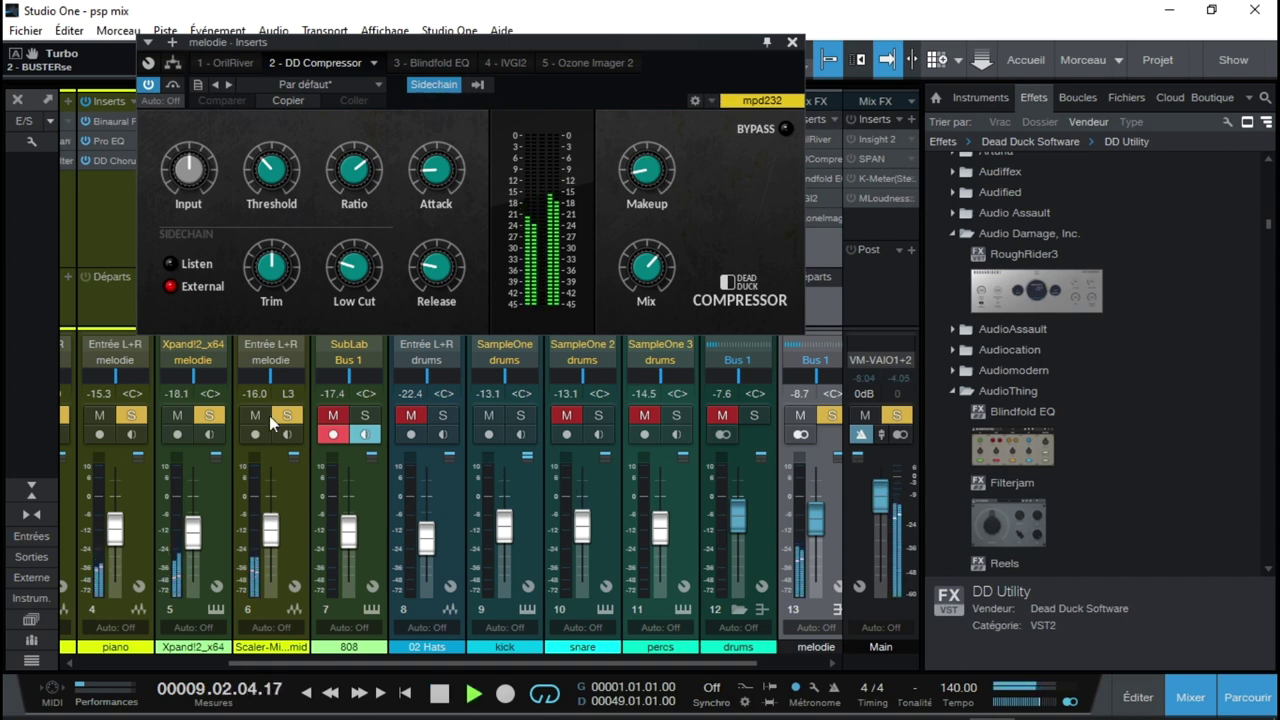
pyautogui.click(520, 416)
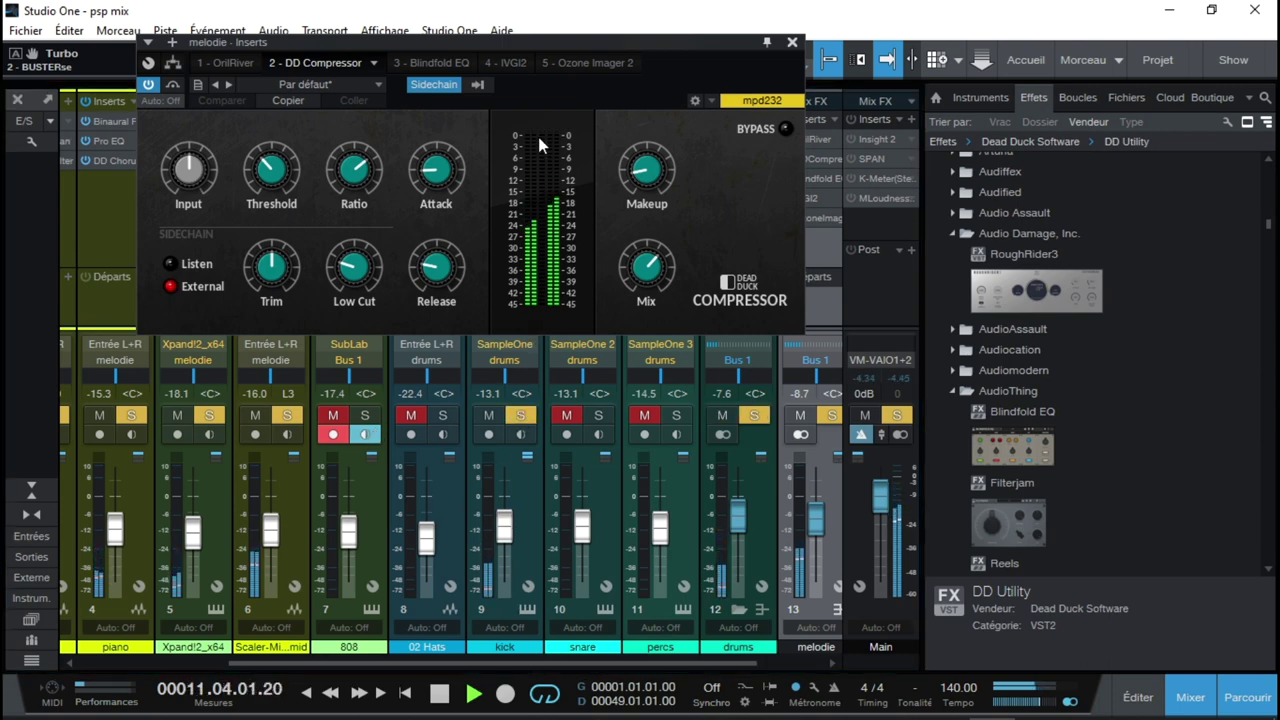
pyautogui.press('space')
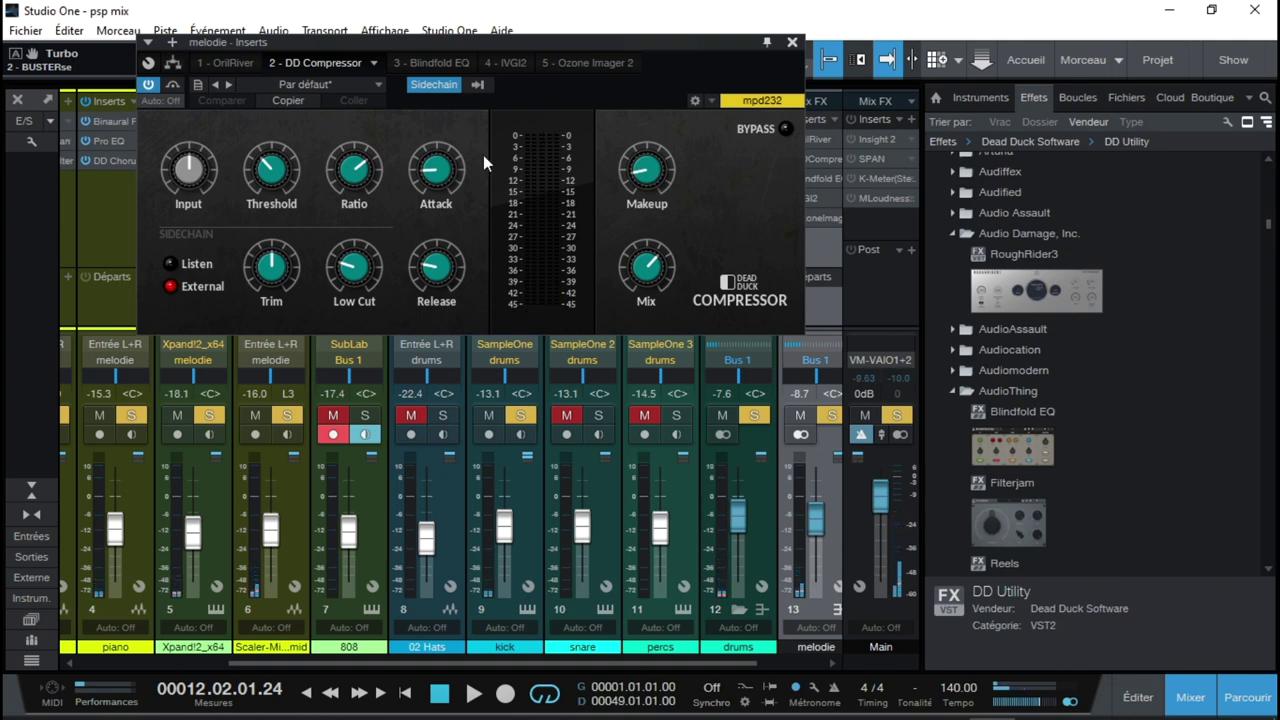
pyautogui.press('space')
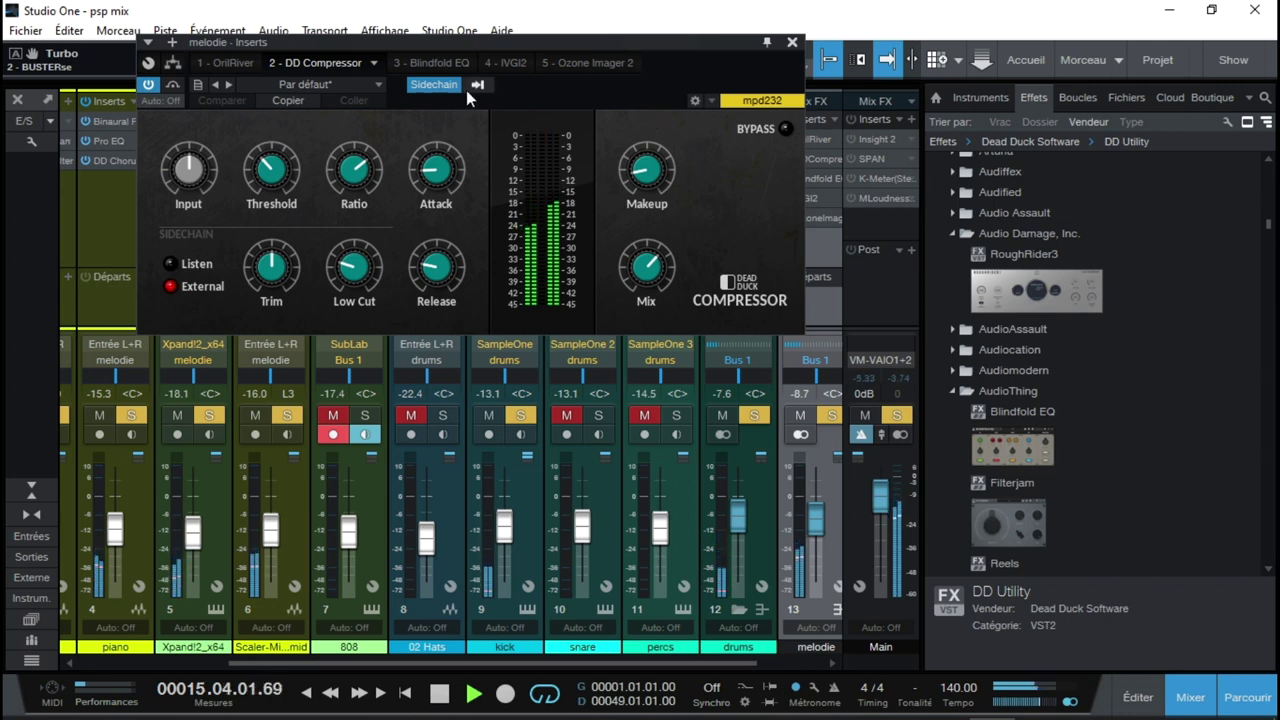
pyautogui.press('space')
# Open Blindfold EQ on the melodie bus and slightly lower its HMF and LMF gains during playback.
pyautogui.click(428, 62)
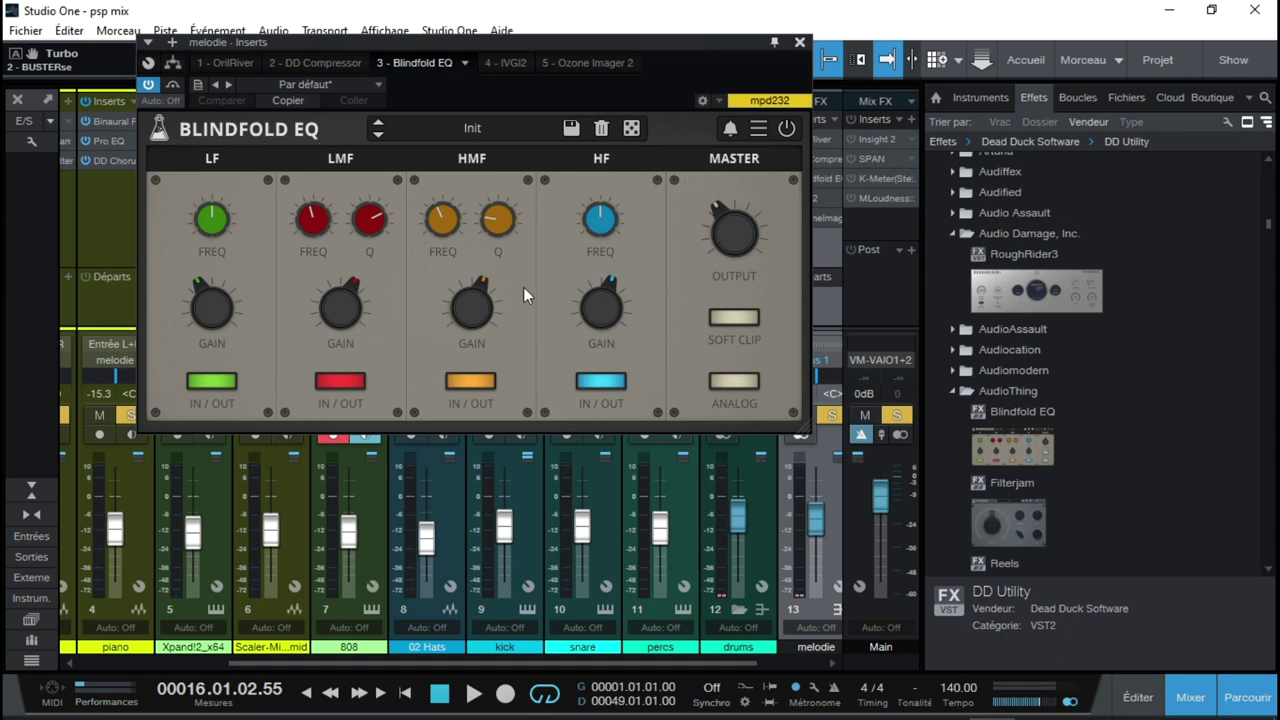
pyautogui.press('space')
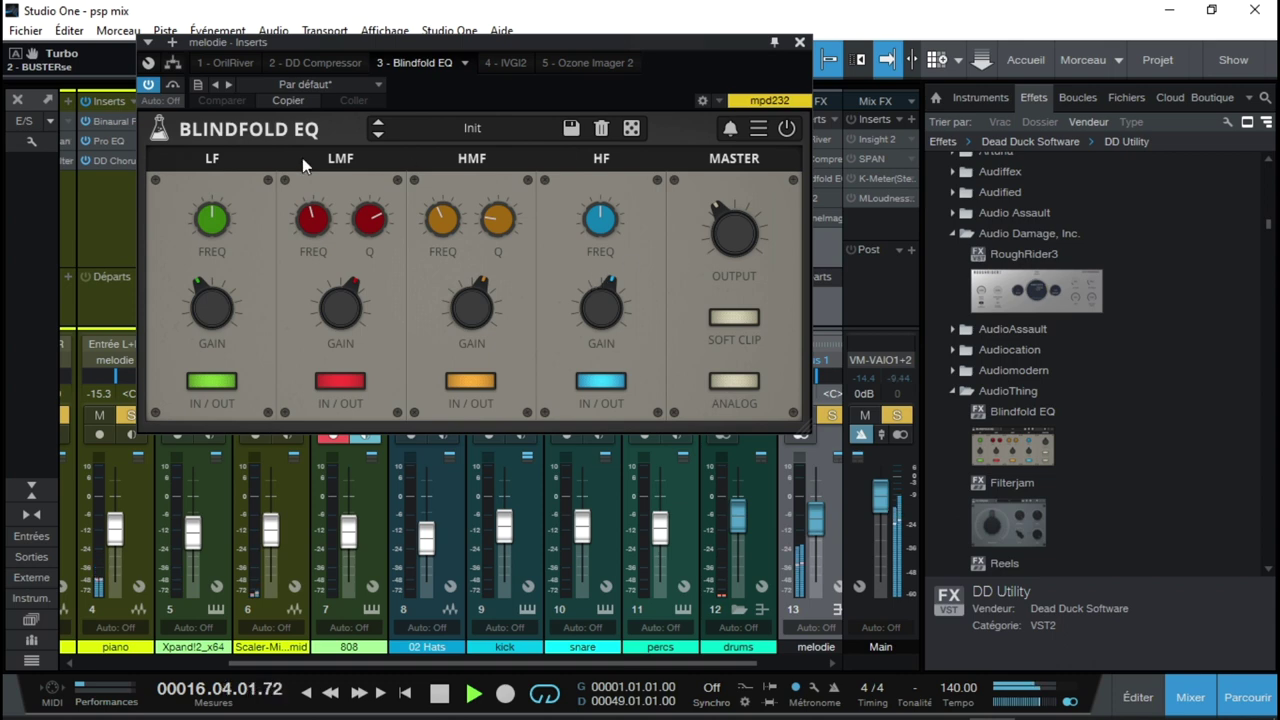
pyautogui.click(790, 128)
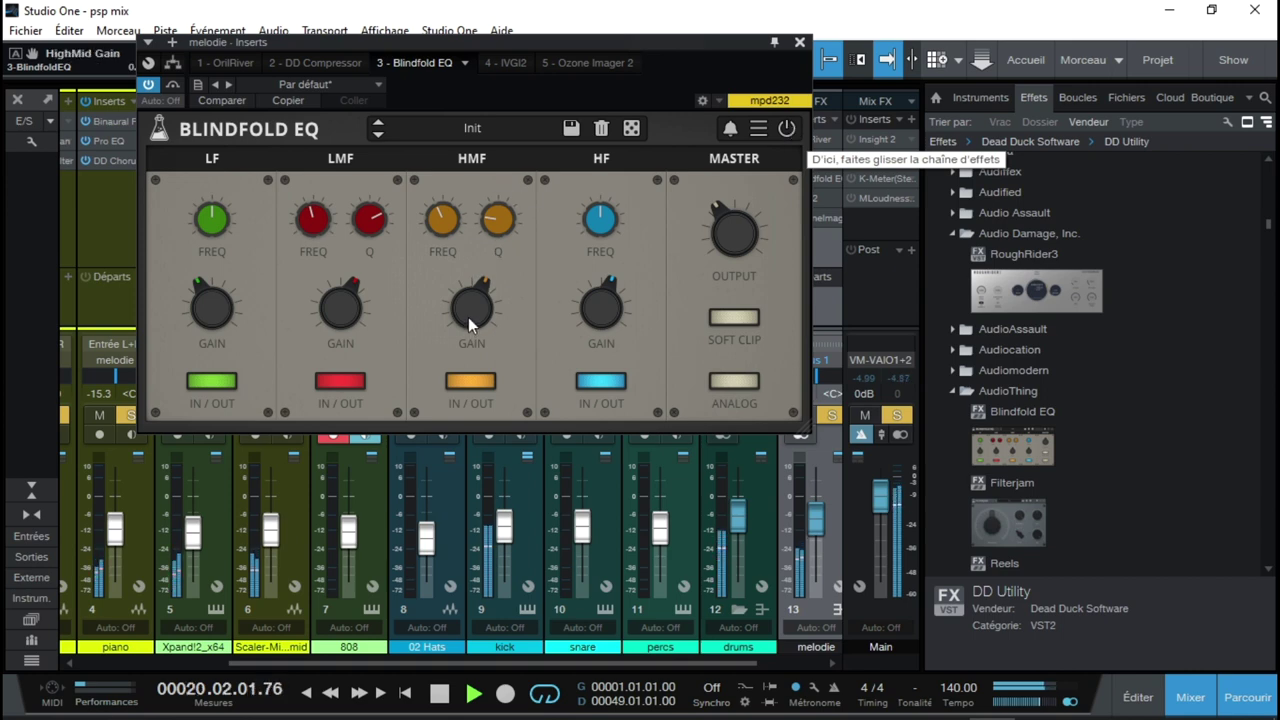
pyautogui.moveTo(468, 314); pyautogui.dragTo(487, 332)
pyautogui.moveTo(358, 311); pyautogui.dragTo(362, 342)
pyautogui.moveTo(422, 524); pyautogui.dragTo(408, 440)
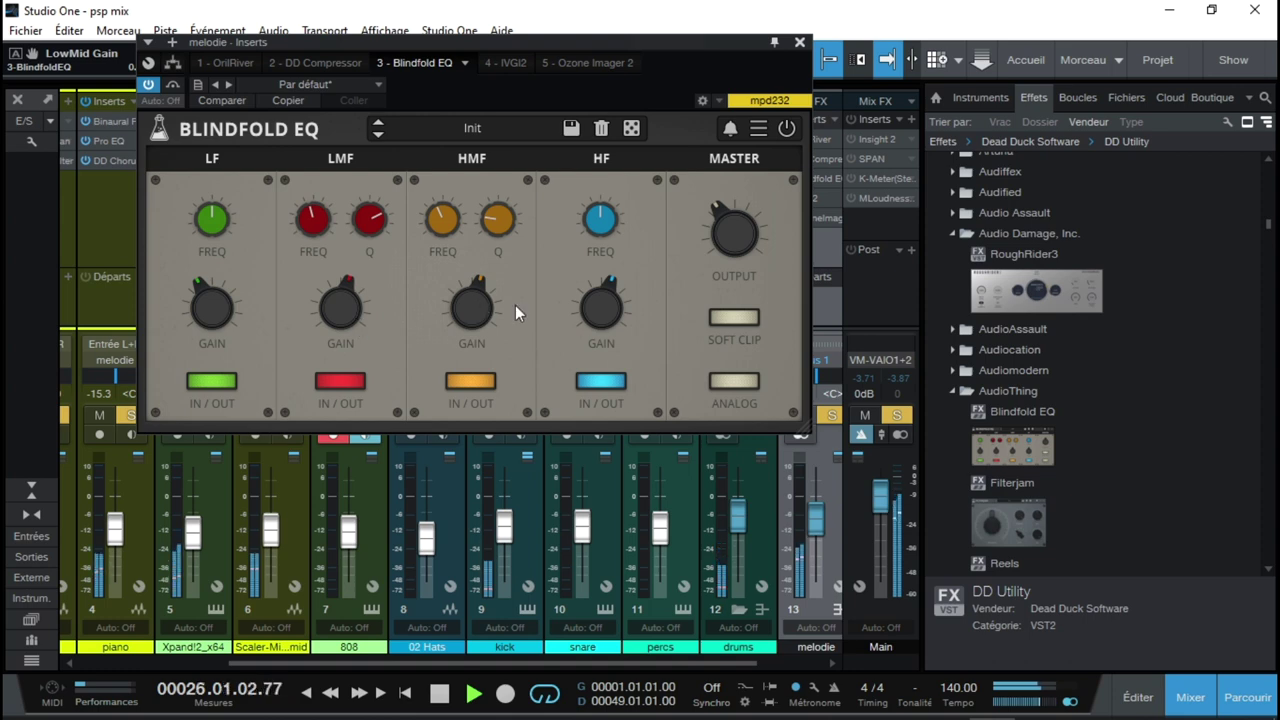
# Test Blindfold EQ's Soft Clip and Analog switches, leaving both on, and raise the output to about -3.9 before stopping playback.
pyautogui.click(742, 321)
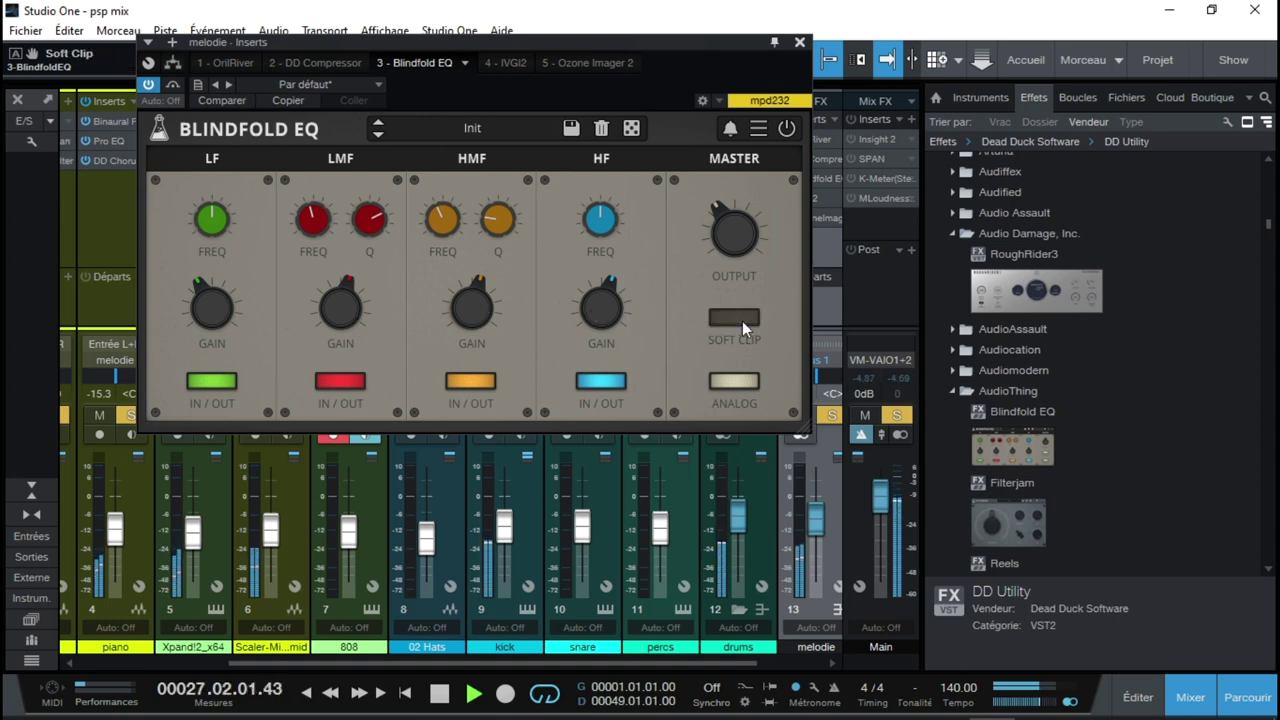
pyautogui.click(740, 379)
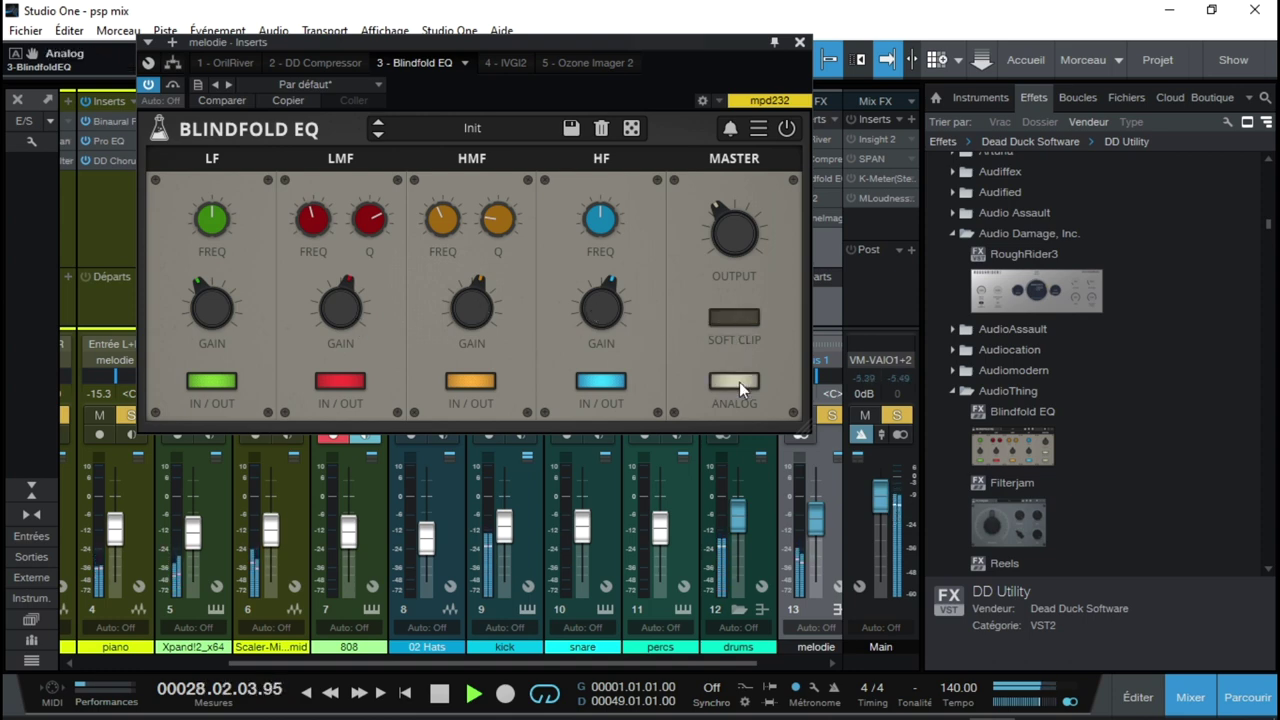
pyautogui.click(722, 317)
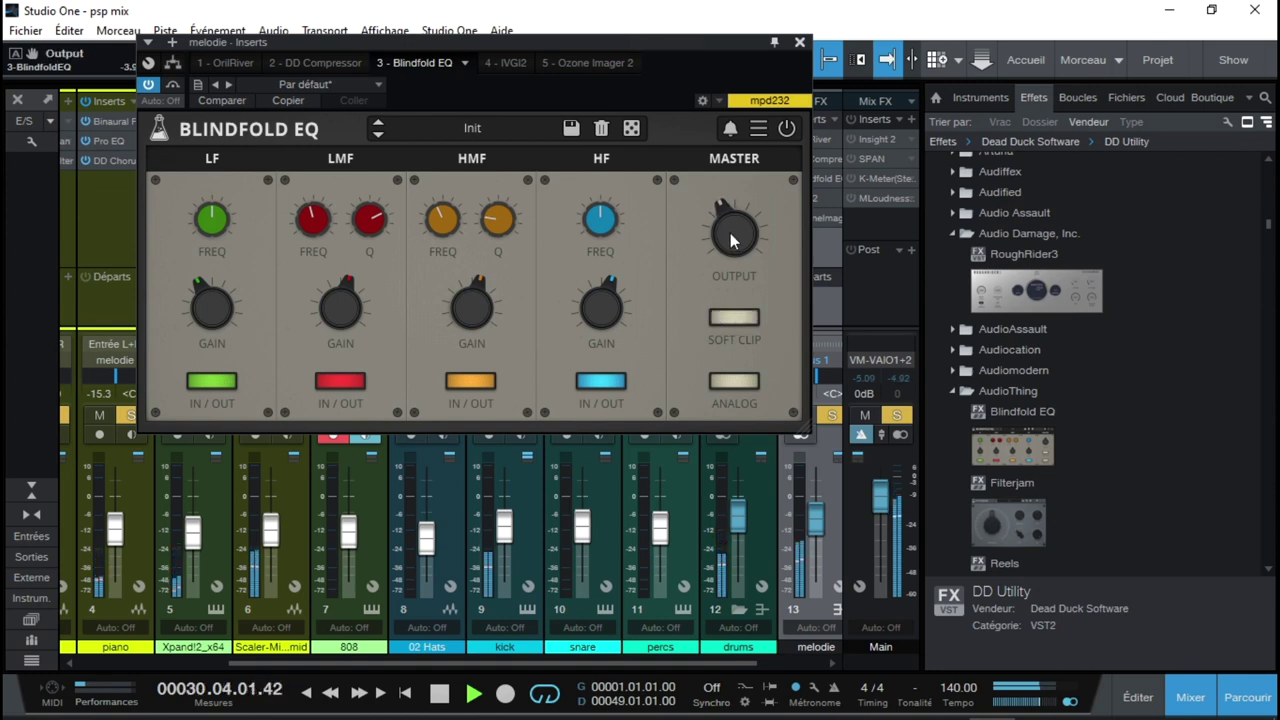
pyautogui.press('space')
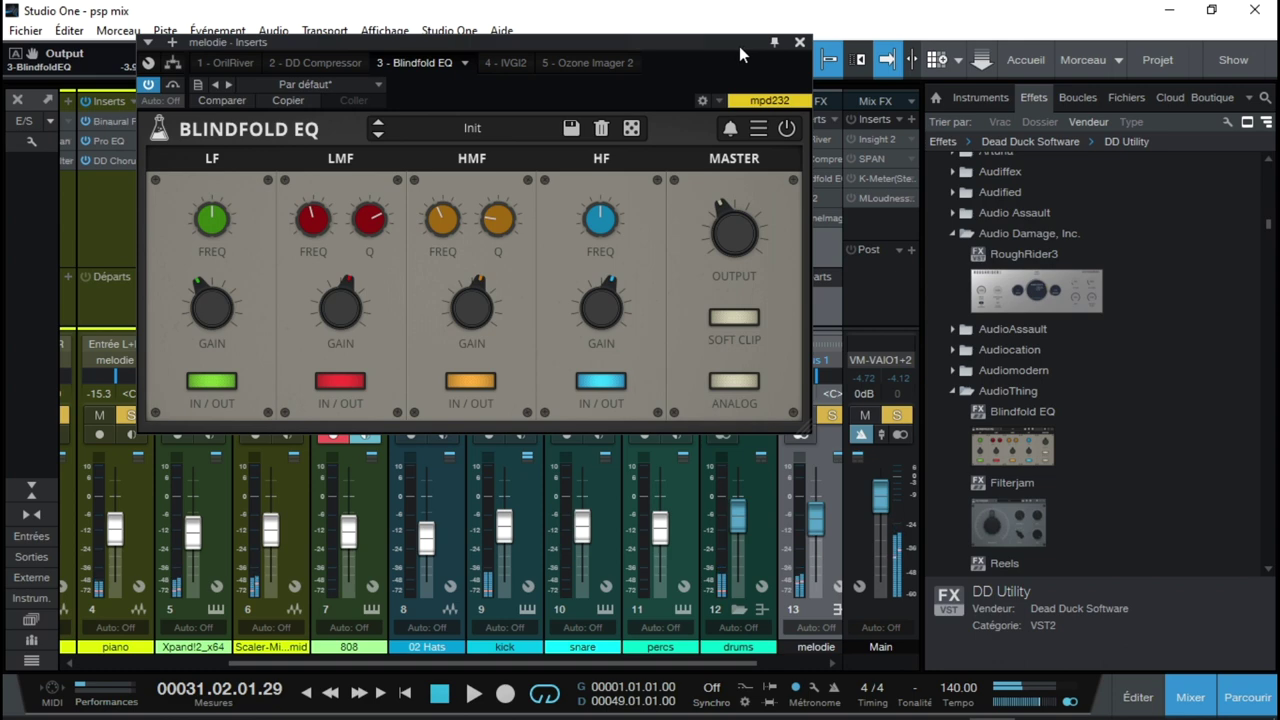
# Open IVGI2 and Ozone Imager 2 on the melodie bus, and compare Ozone Imager disabled and enabled during playback.
pyautogui.click(508, 62)
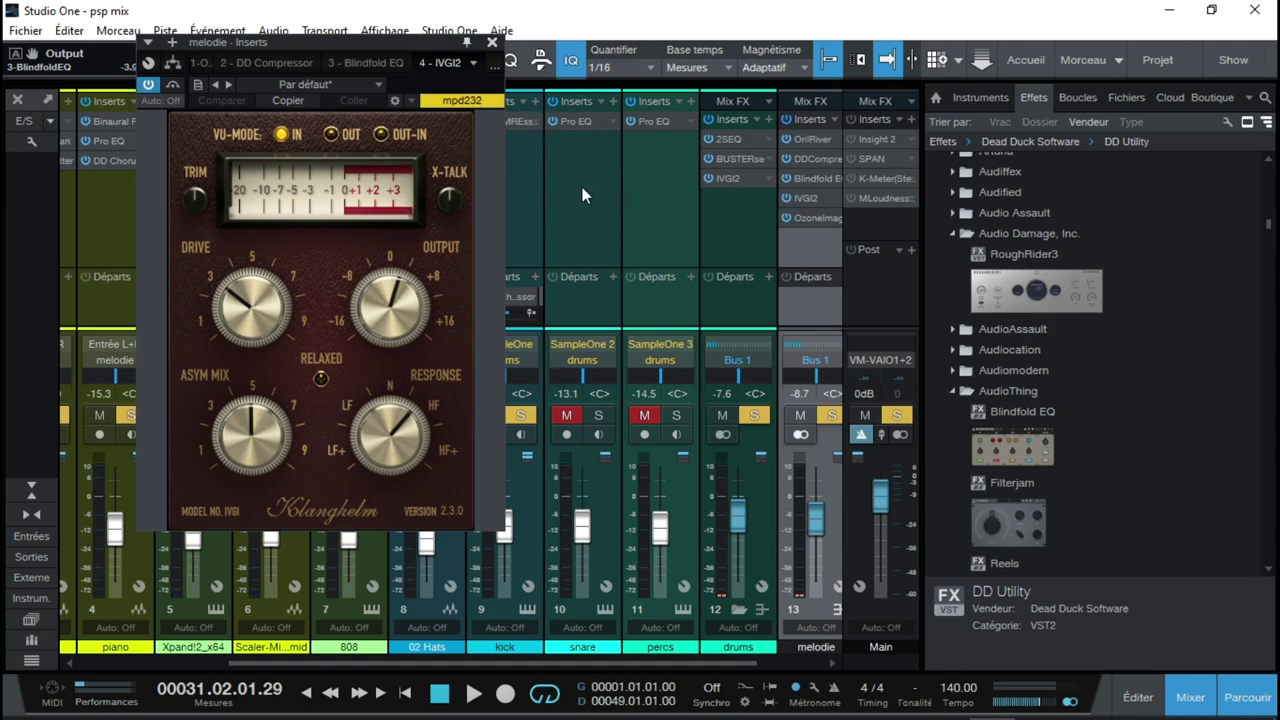
pyautogui.click(813, 220)
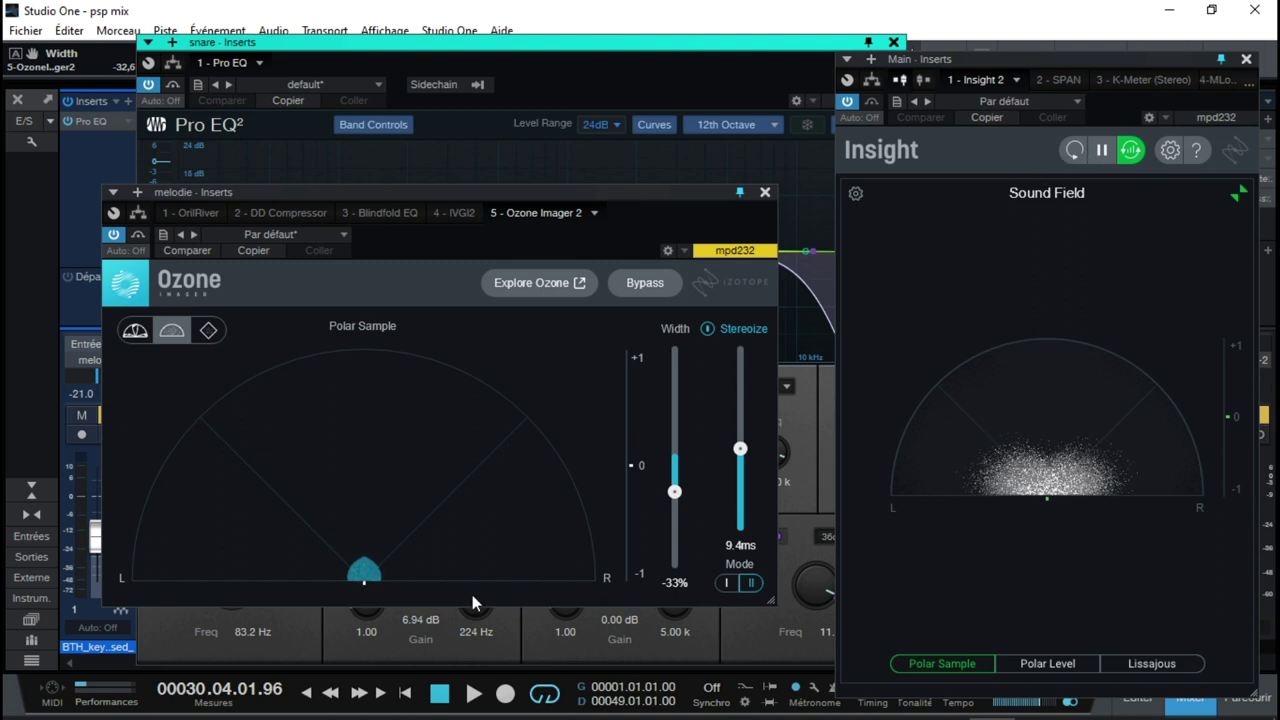
pyautogui.press('space')
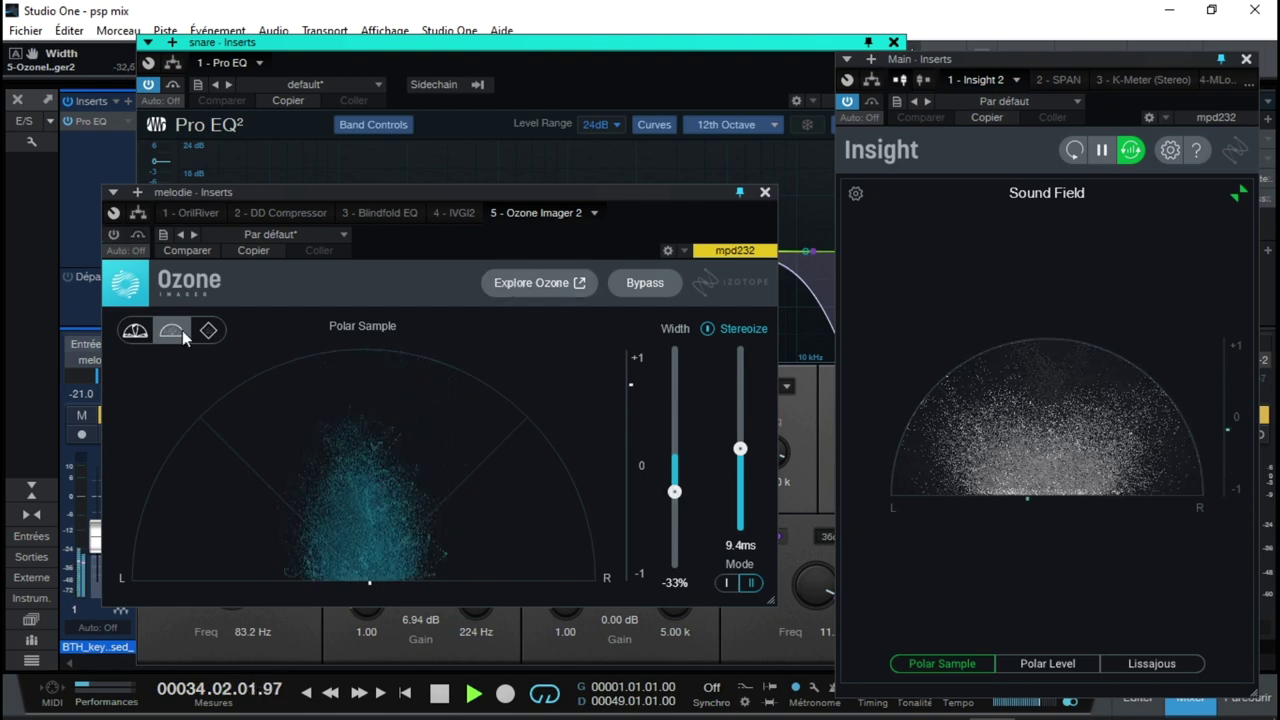
pyautogui.click(116, 233)
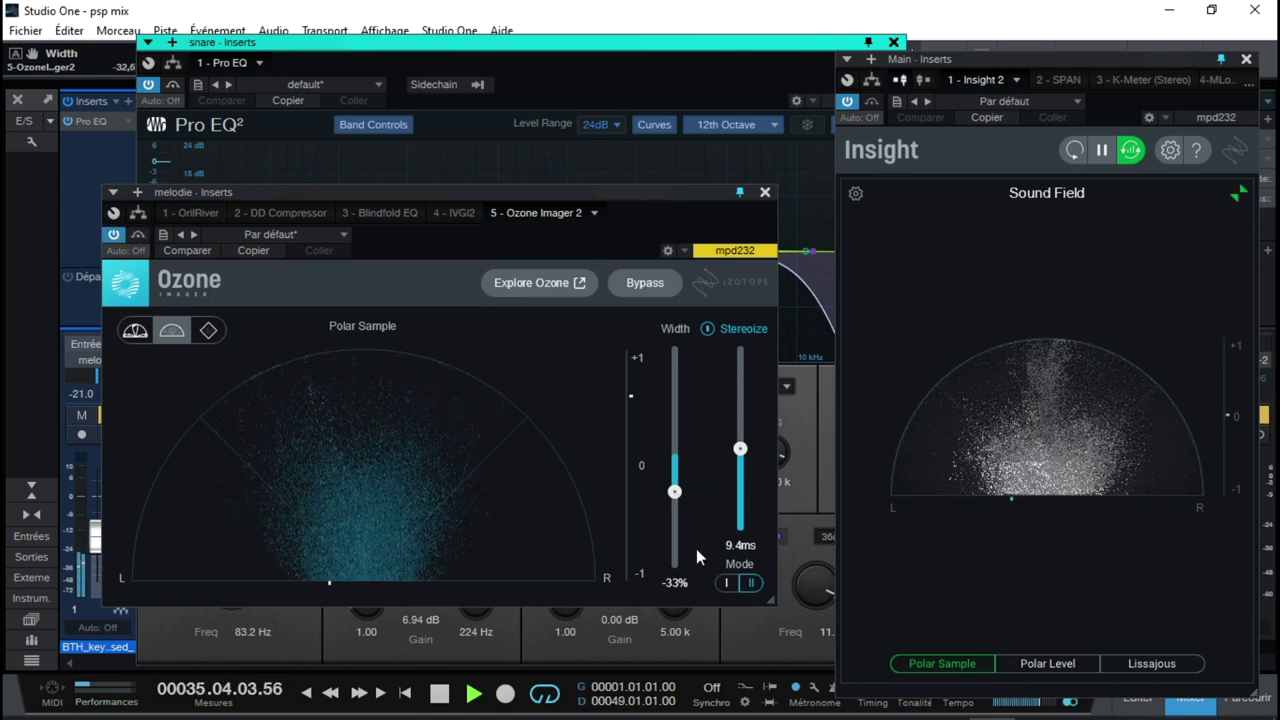
# Try Ozone Imager Width values of -73% and -100%, settle on -40%, and change its display to Lissajous.
pyautogui.moveTo(675, 493); pyautogui.dragTo(675, 535)
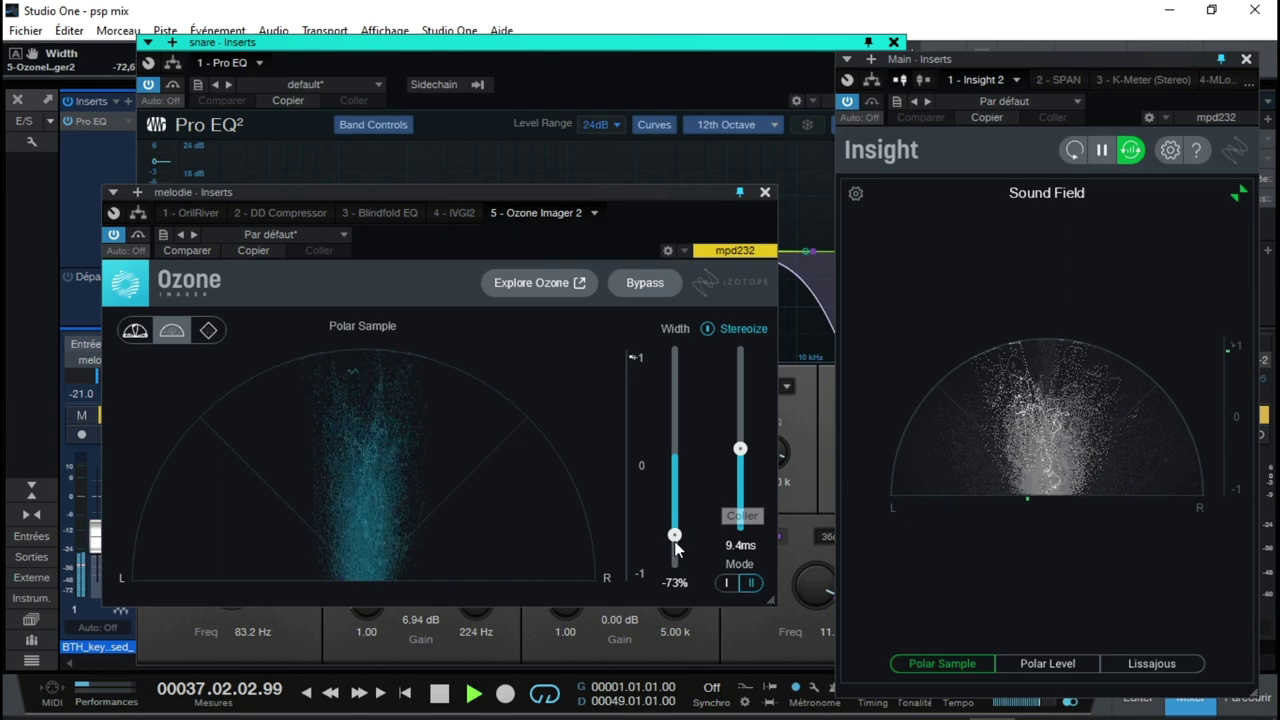
pyautogui.moveTo(676, 557); pyautogui.dragTo(676, 575)
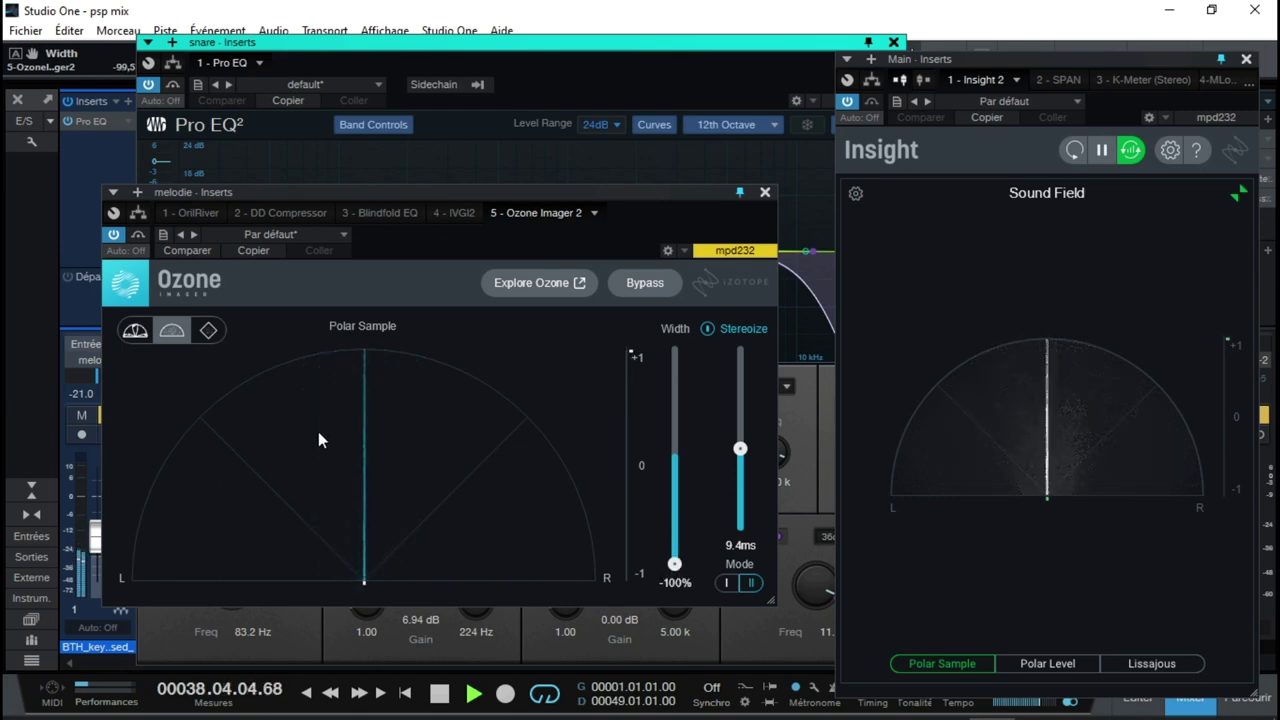
pyautogui.moveTo(676, 568); pyautogui.dragTo(660, 490)
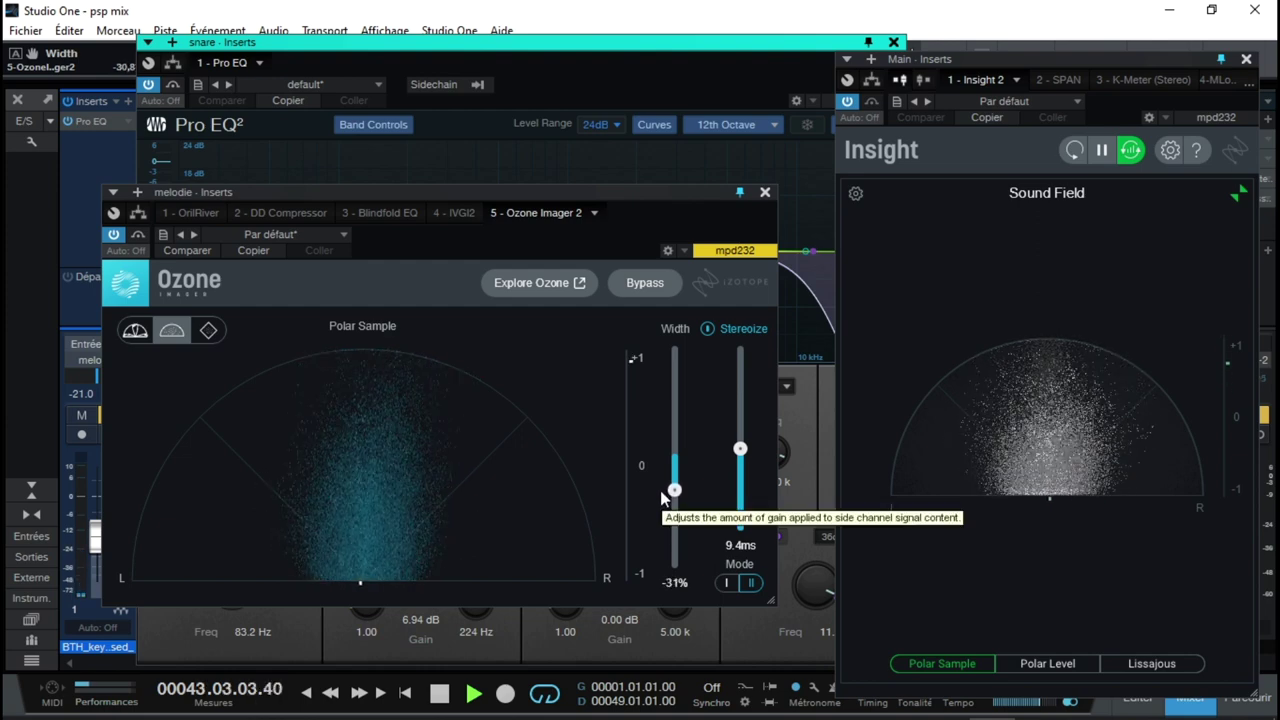
pyautogui.moveTo(660, 490); pyautogui.dragTo(662, 505)
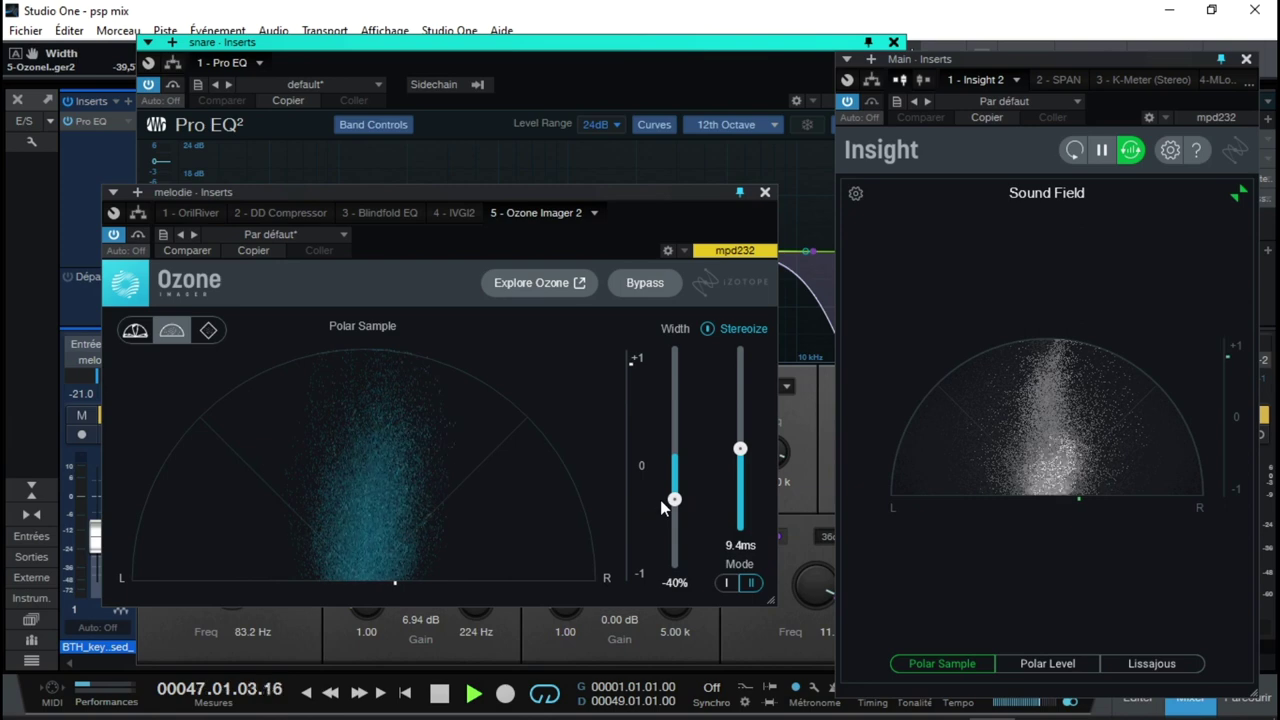
pyautogui.click(208, 330)
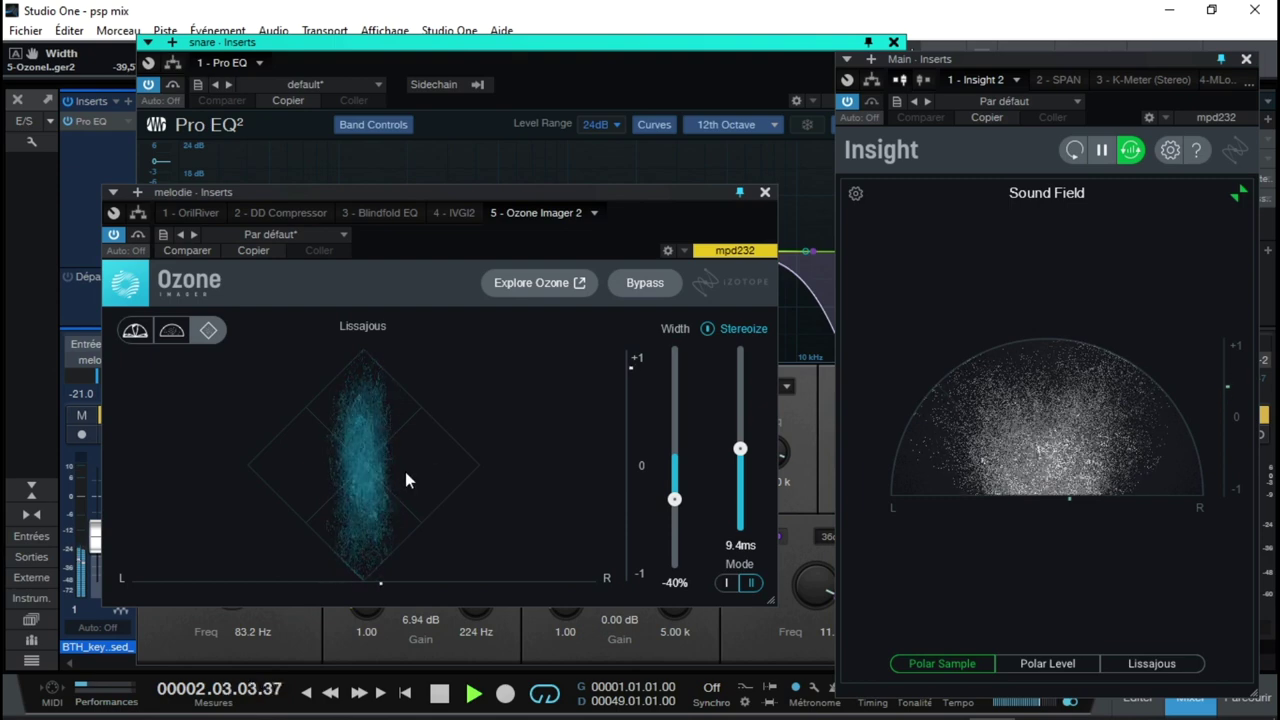
# Close the melodie bus Ozone Imager and snare Pro EQ windows, and add the 808 and 02 Hats channels to the solo.
pyautogui.click(765, 191)
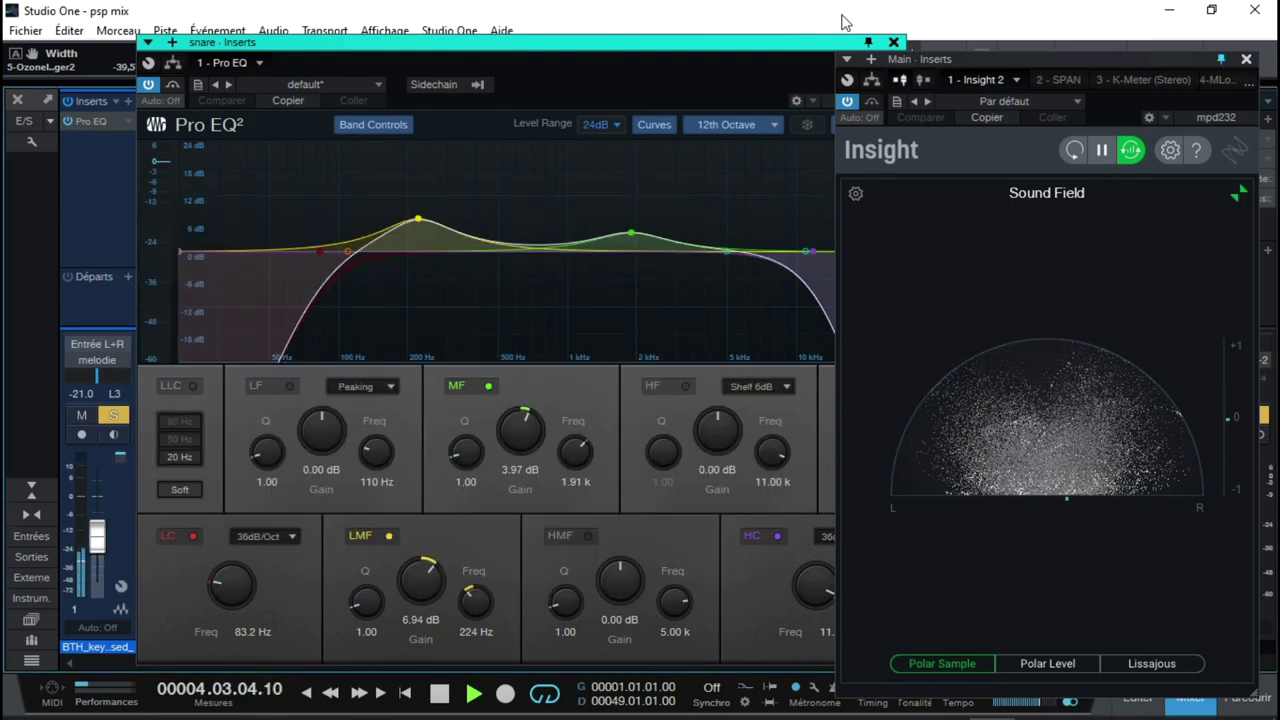
pyautogui.moveTo(800, 44); pyautogui.dragTo(679, 47)
pyautogui.click(775, 45)
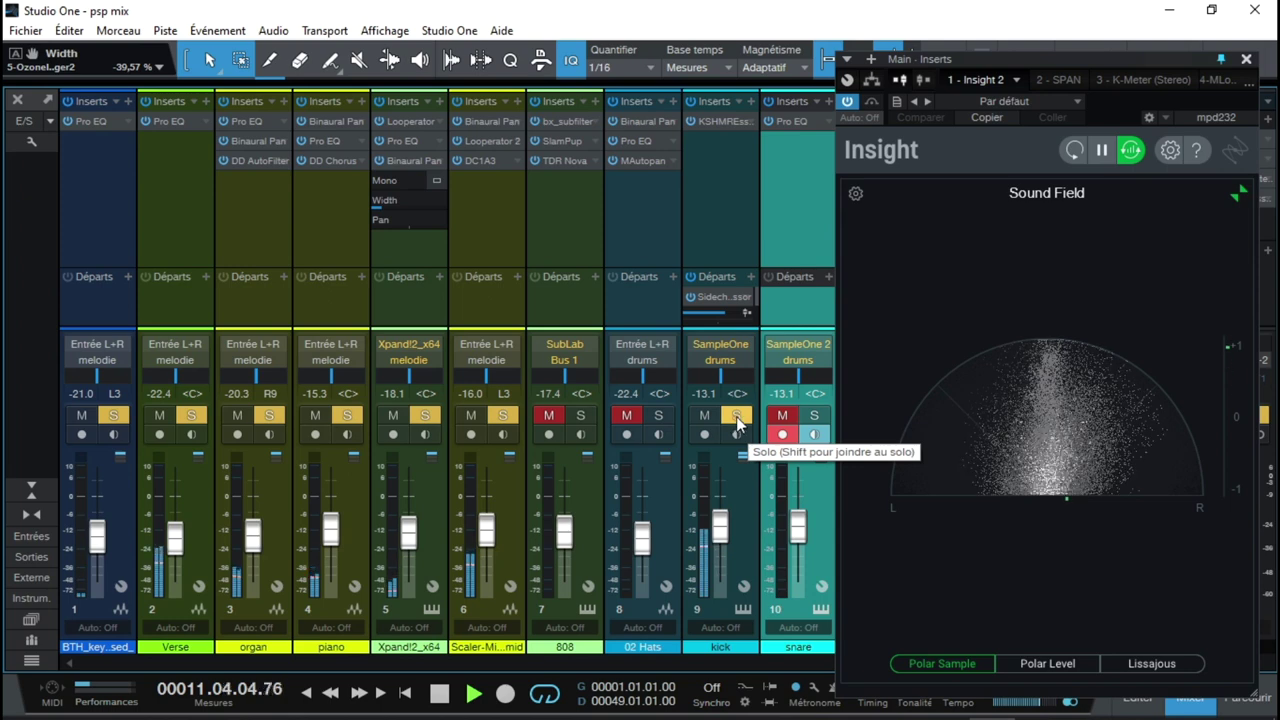
pyautogui.click(580, 415)
pyautogui.click(659, 415)
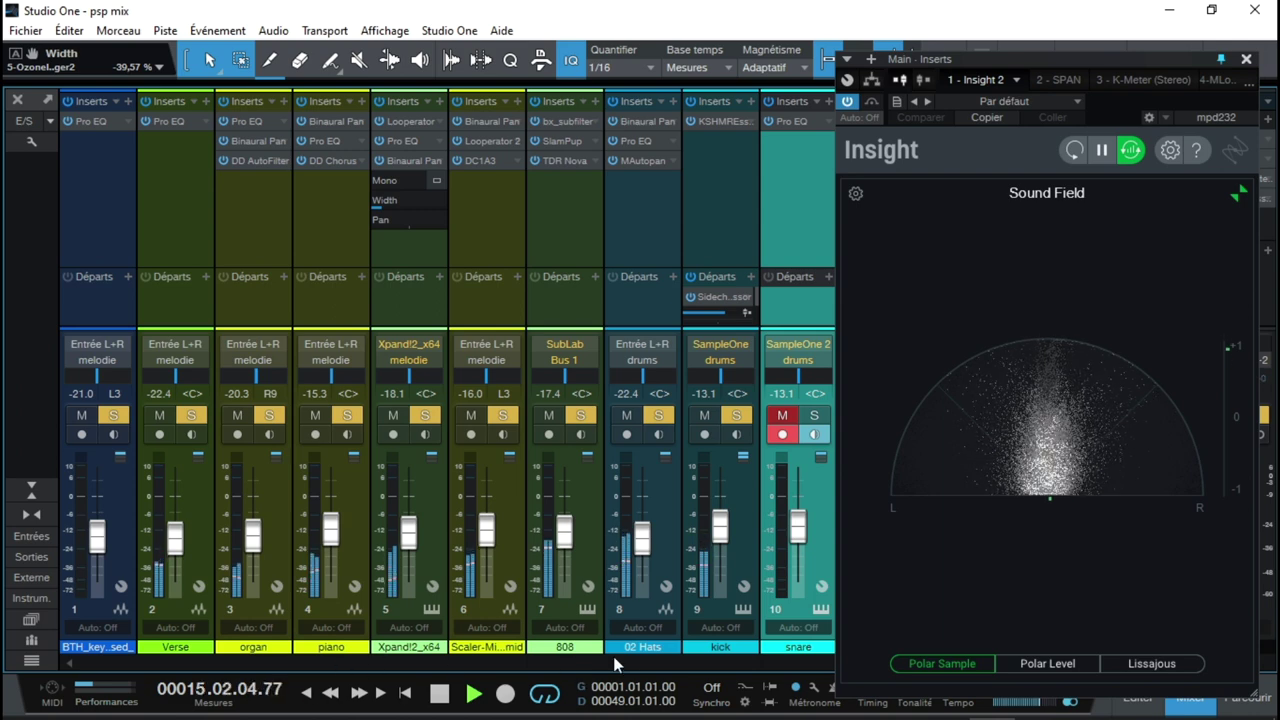
# Return Insight 2 to its full meter overview, move its window clear of the buses and stop playback.
pyautogui.click(1238, 194)
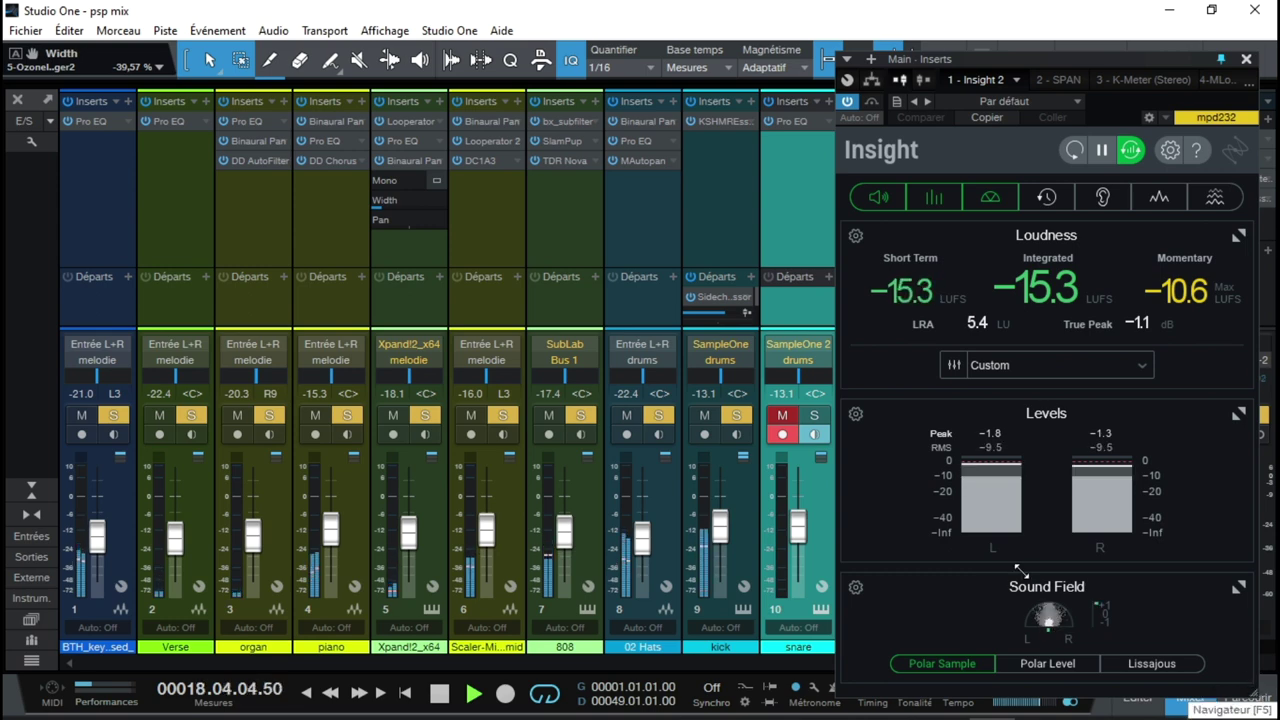
pyautogui.moveTo(1061, 57); pyautogui.dragTo(398, 24)
pyautogui.press('space')
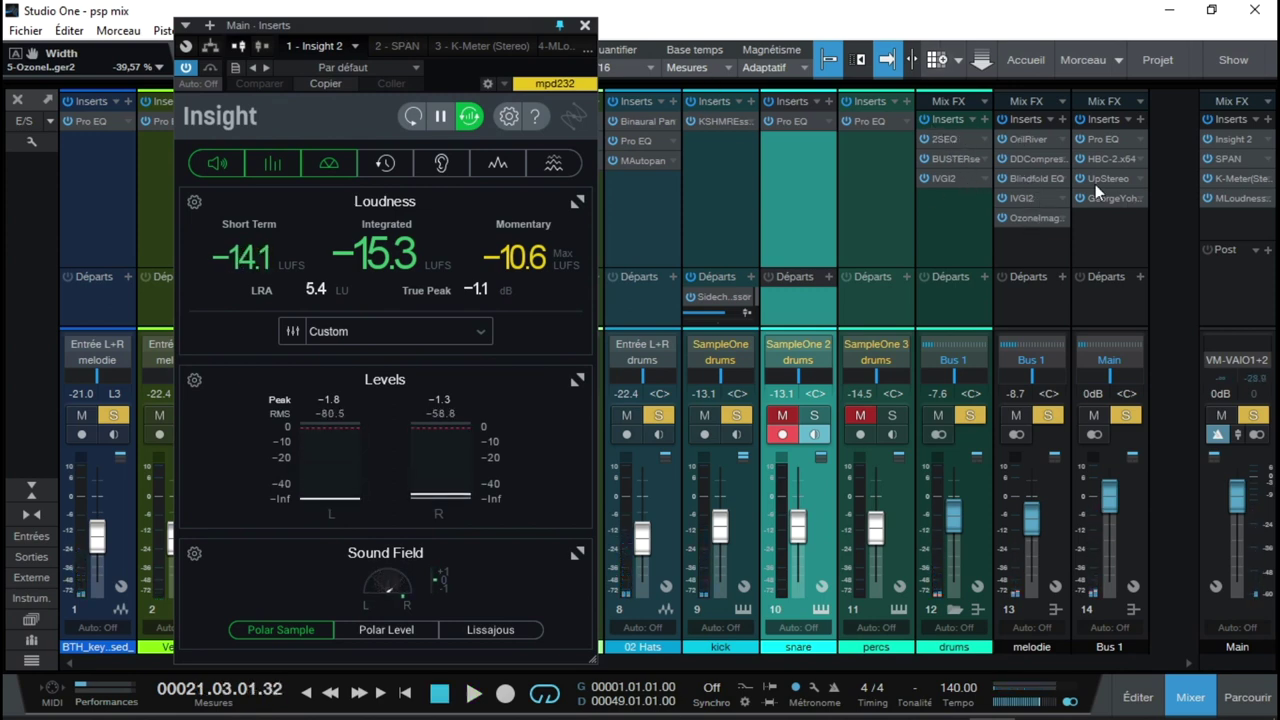
# Open the Pro EQ and HBC-2 inserts of Bus 1 and play a short passage to check the bus compression.
pyautogui.click(1102, 102)
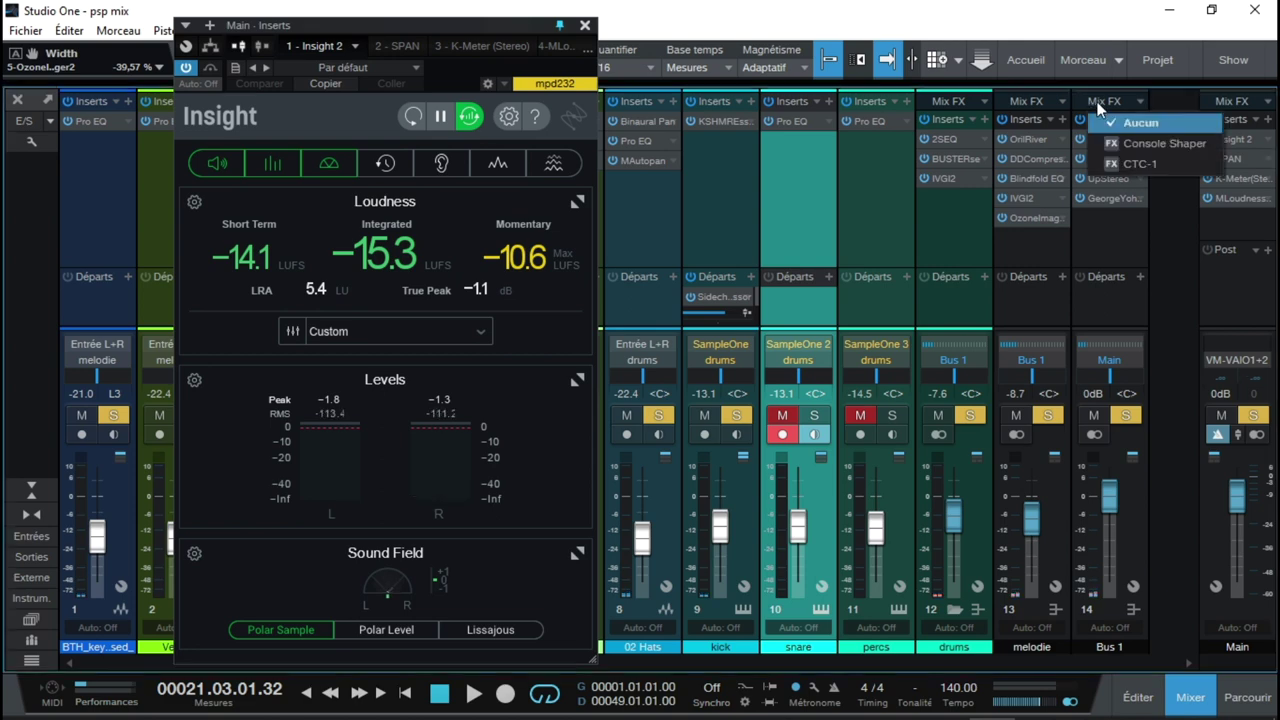
pyautogui.click(1092, 252)
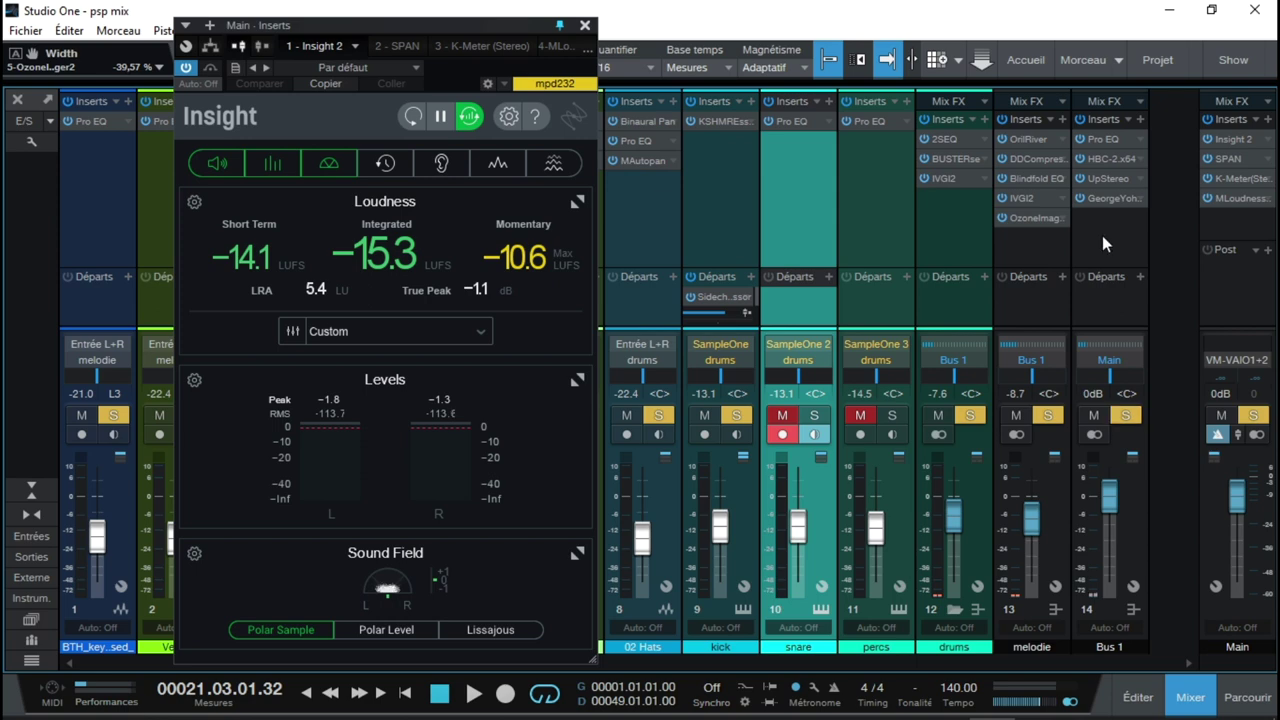
pyautogui.click(1094, 138)
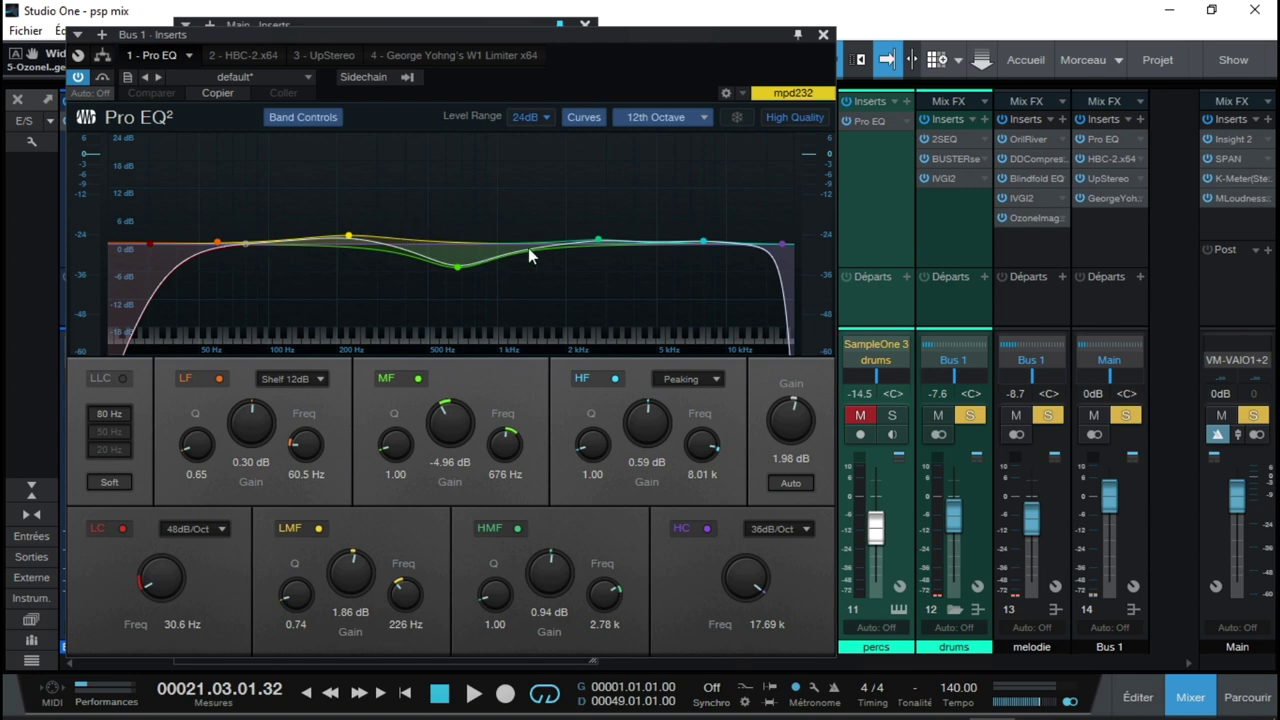
pyautogui.click(1112, 160)
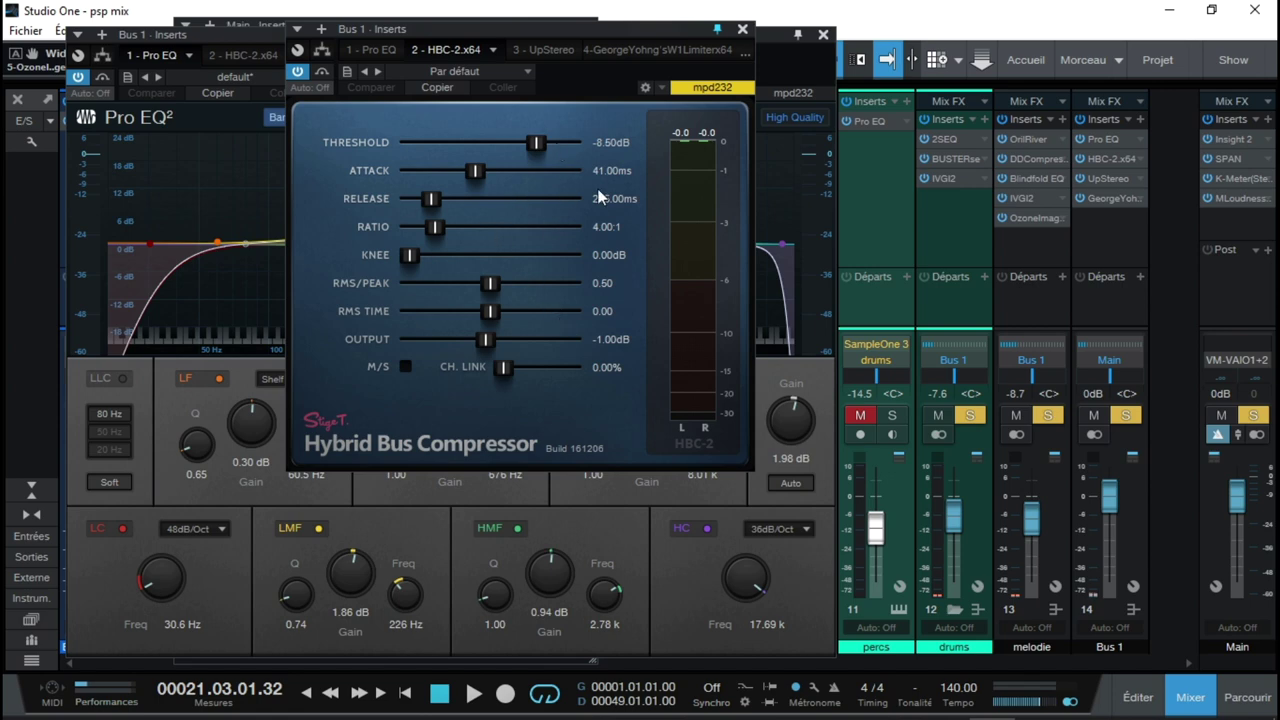
pyautogui.press('space')
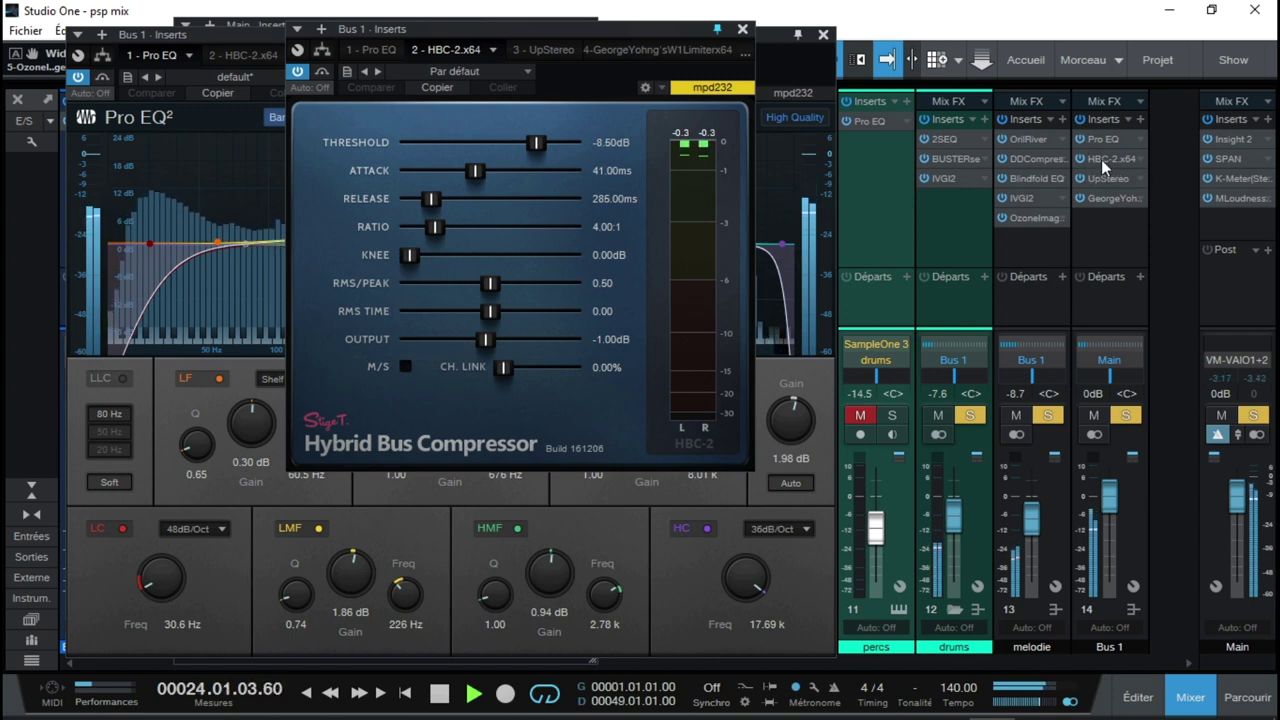
pyautogui.press('space')
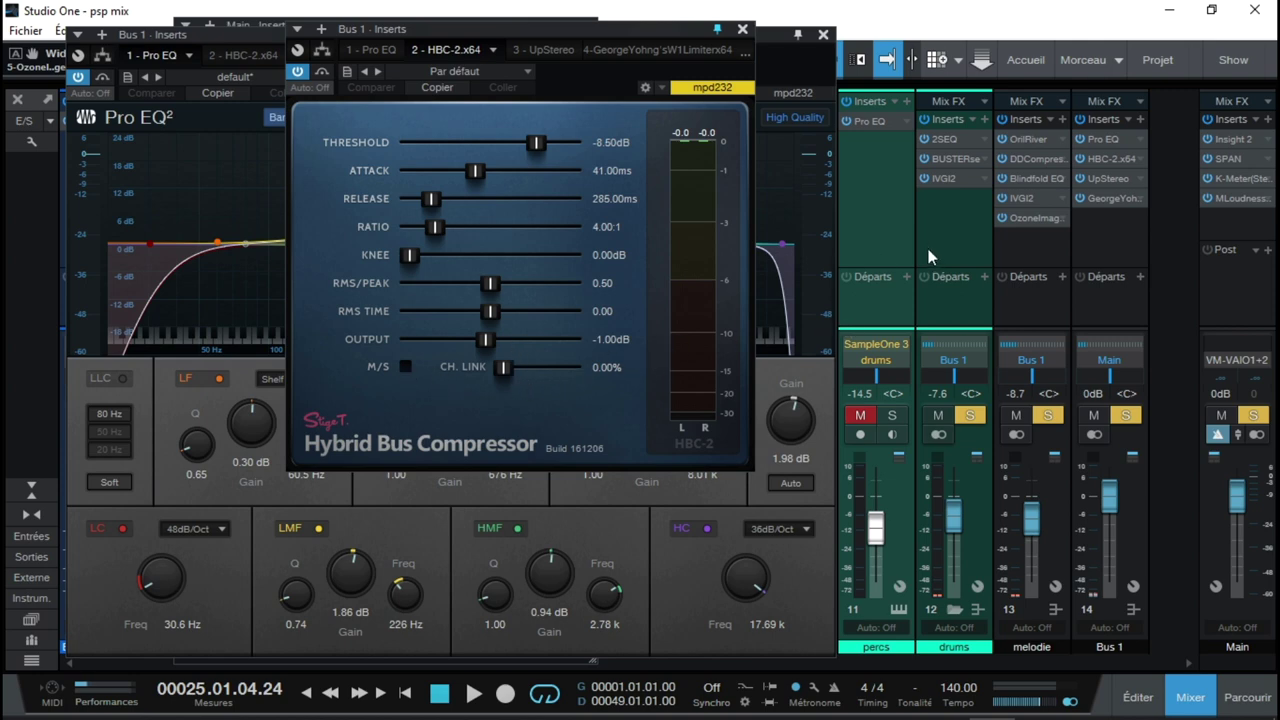
# Show the effects browser and find the HBC-2 compressor in the Stige T. vendor folder.
pyautogui.click(1252, 700)
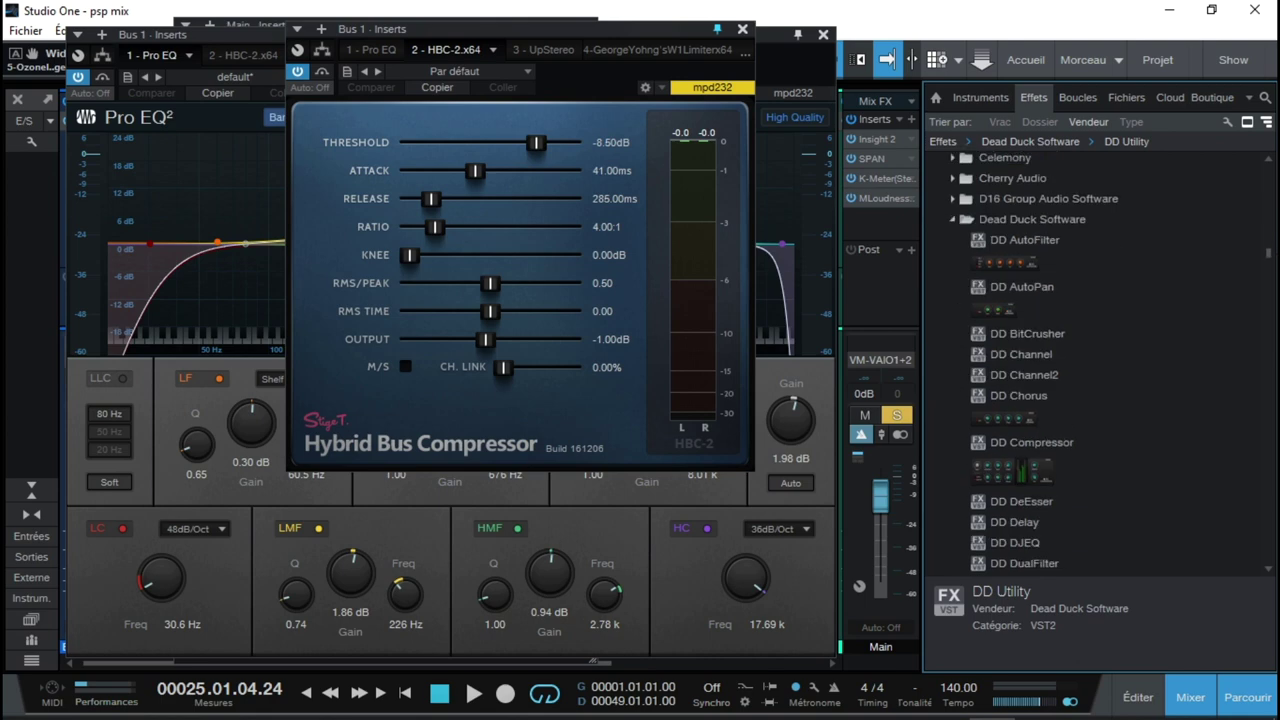
pyautogui.moveTo(1269, 268); pyautogui.dragTo(1274, 318)
pyautogui.scroll(-10, 1022, 284)
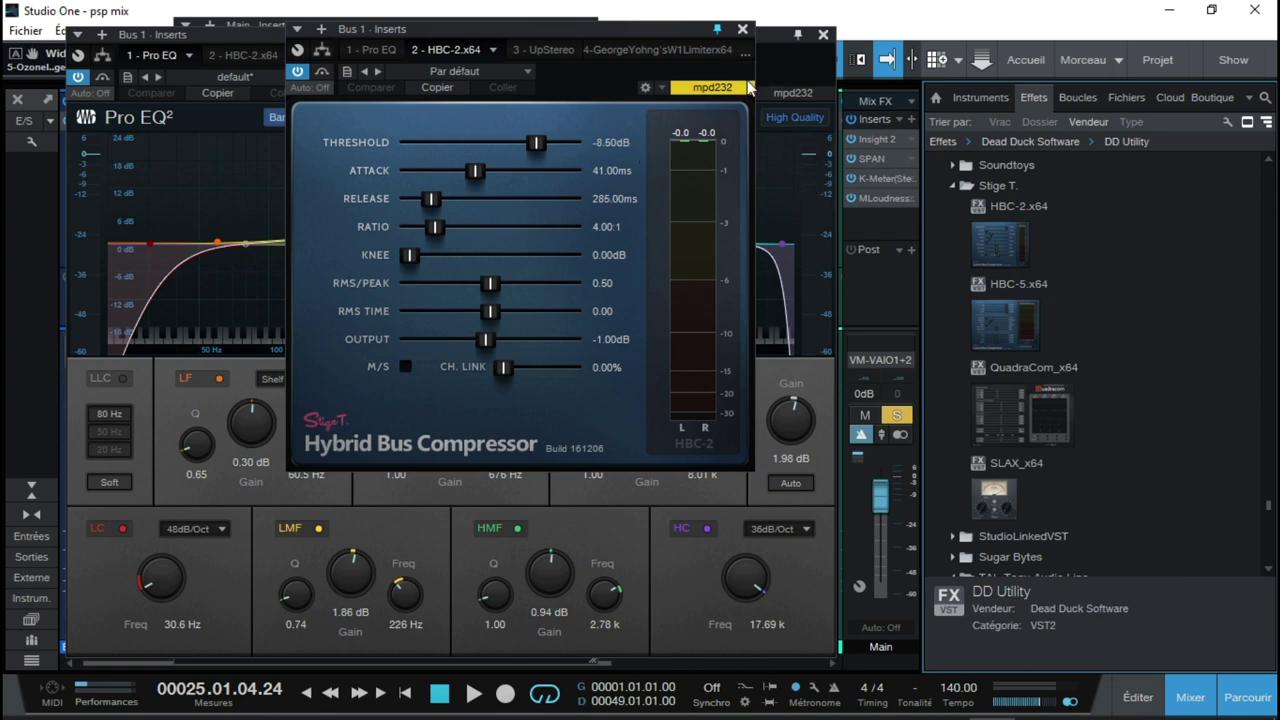
# Open UpStereo on Bus 1 and switch its Active state off and back on during playback to compare the sound.
pyautogui.press('space')
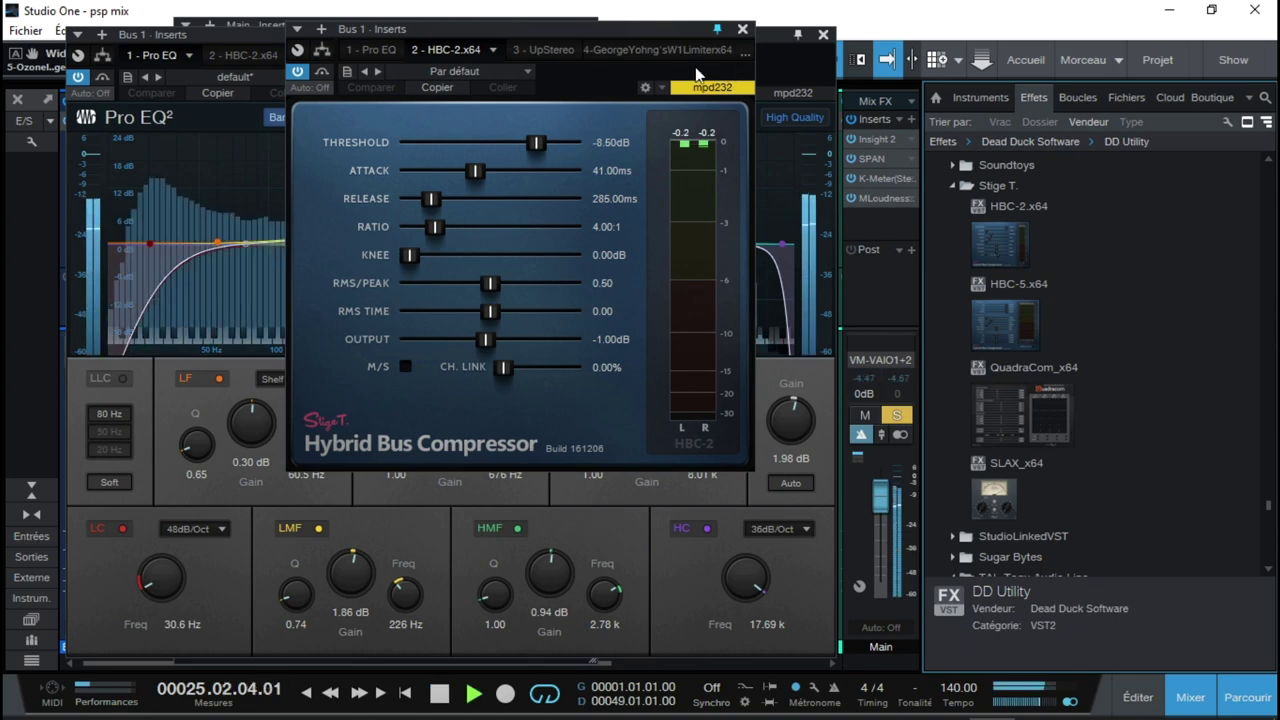
pyautogui.click(557, 50)
pyautogui.press('space')
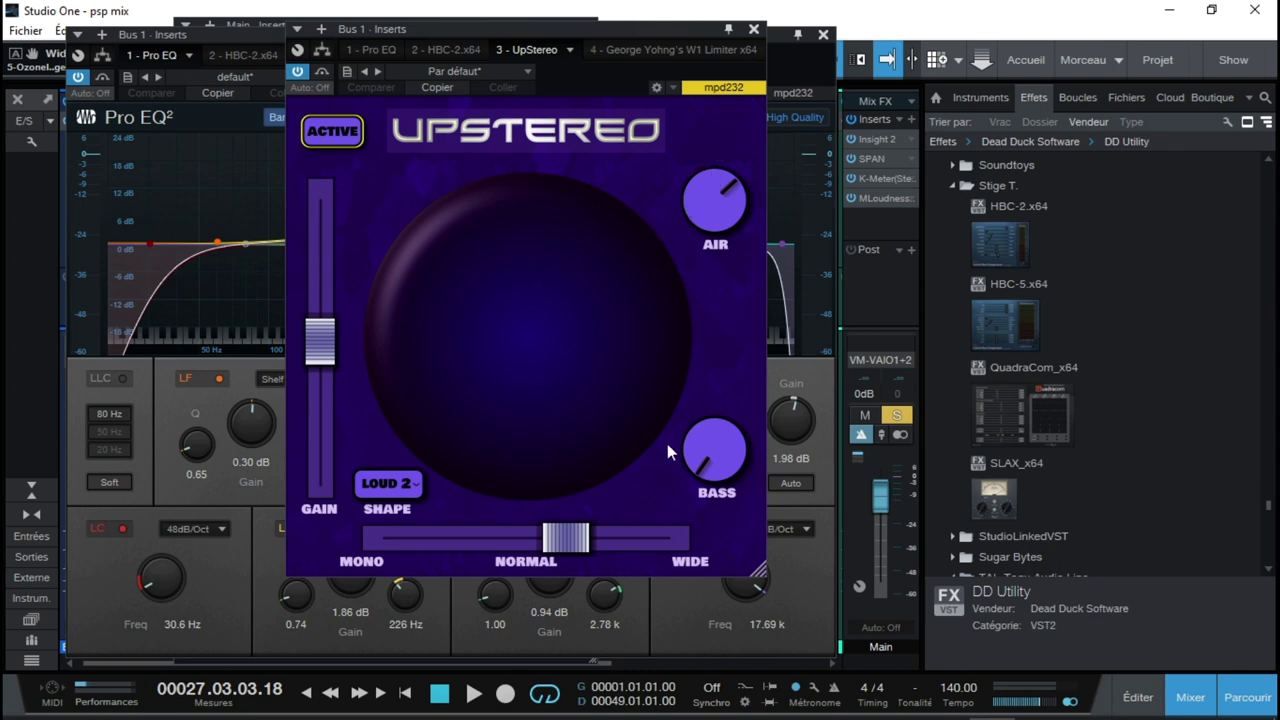
pyautogui.press('space')
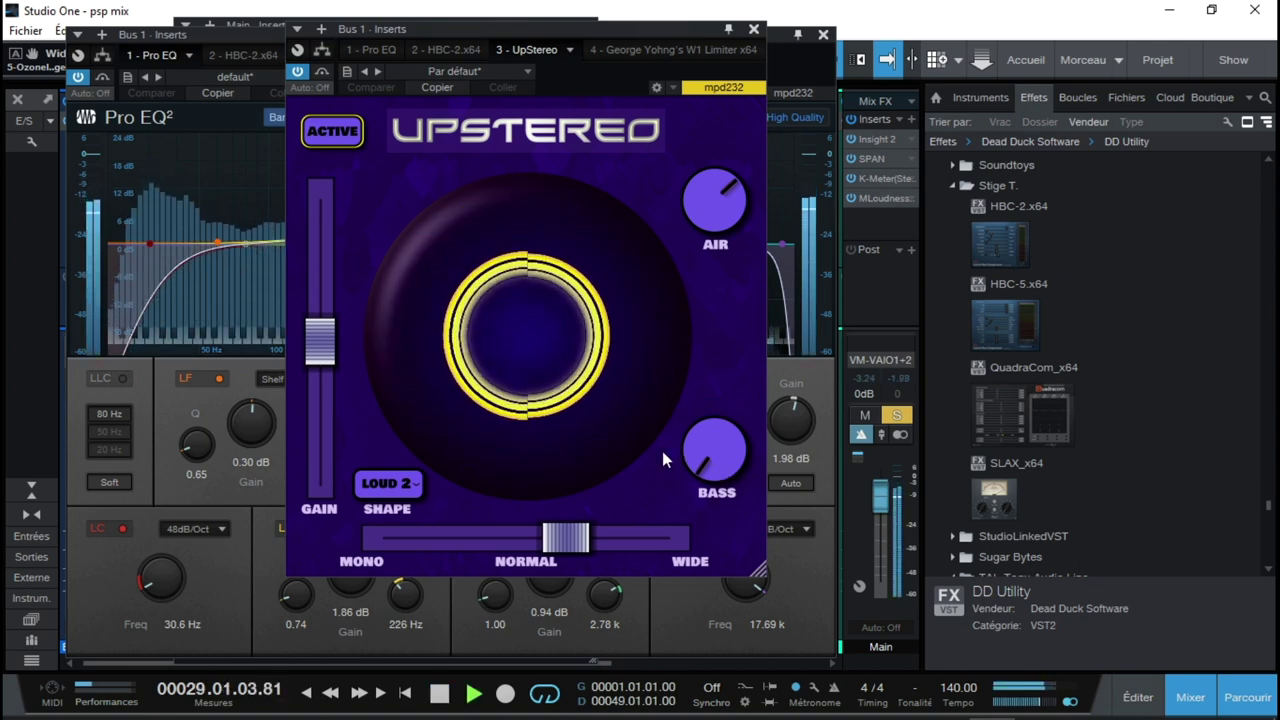
pyautogui.click(330, 132)
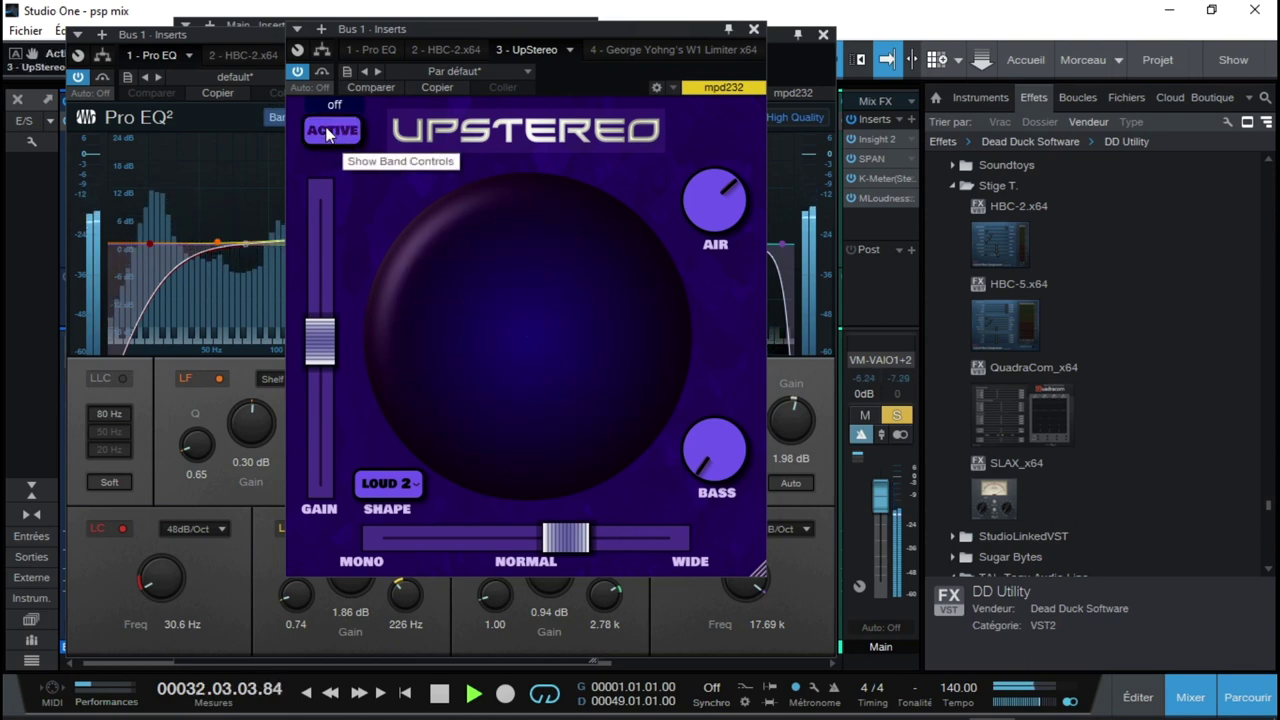
pyautogui.click(327, 134)
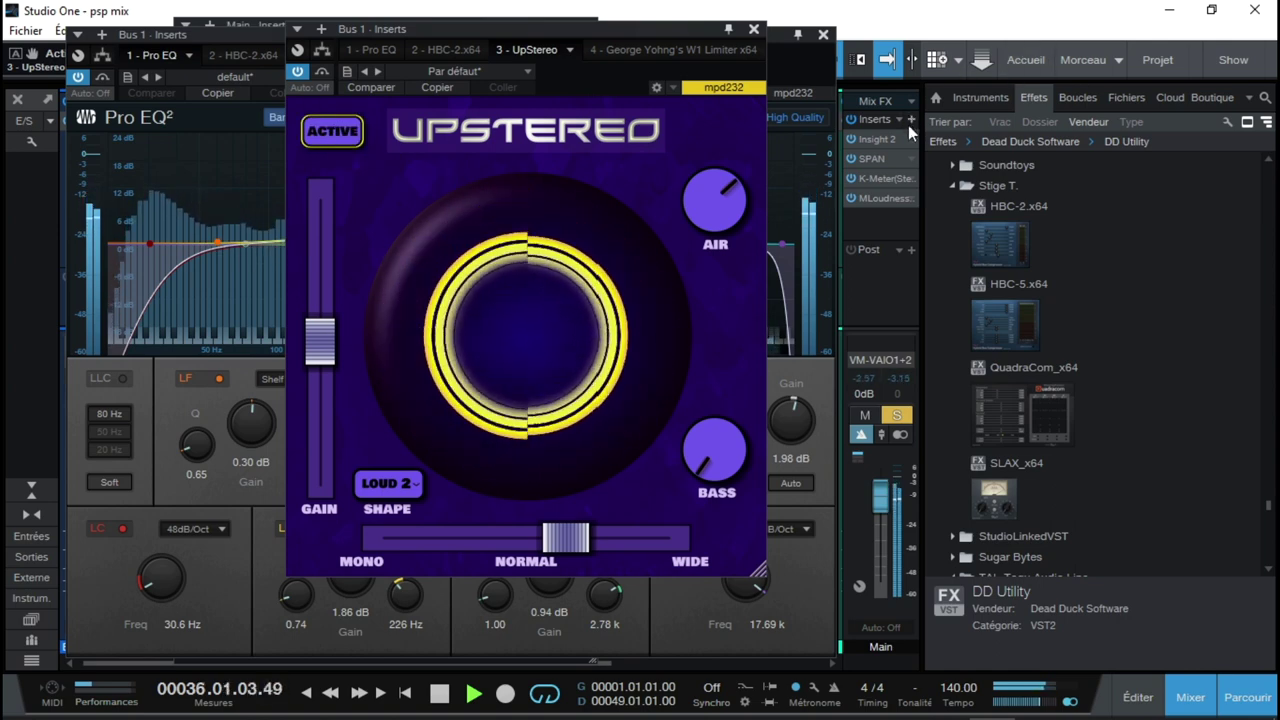
# Hide the effects browser, close the Bus 1 Pro EQ window and move the UpStereo window clear of the first channels.
pyautogui.click(1247, 697)
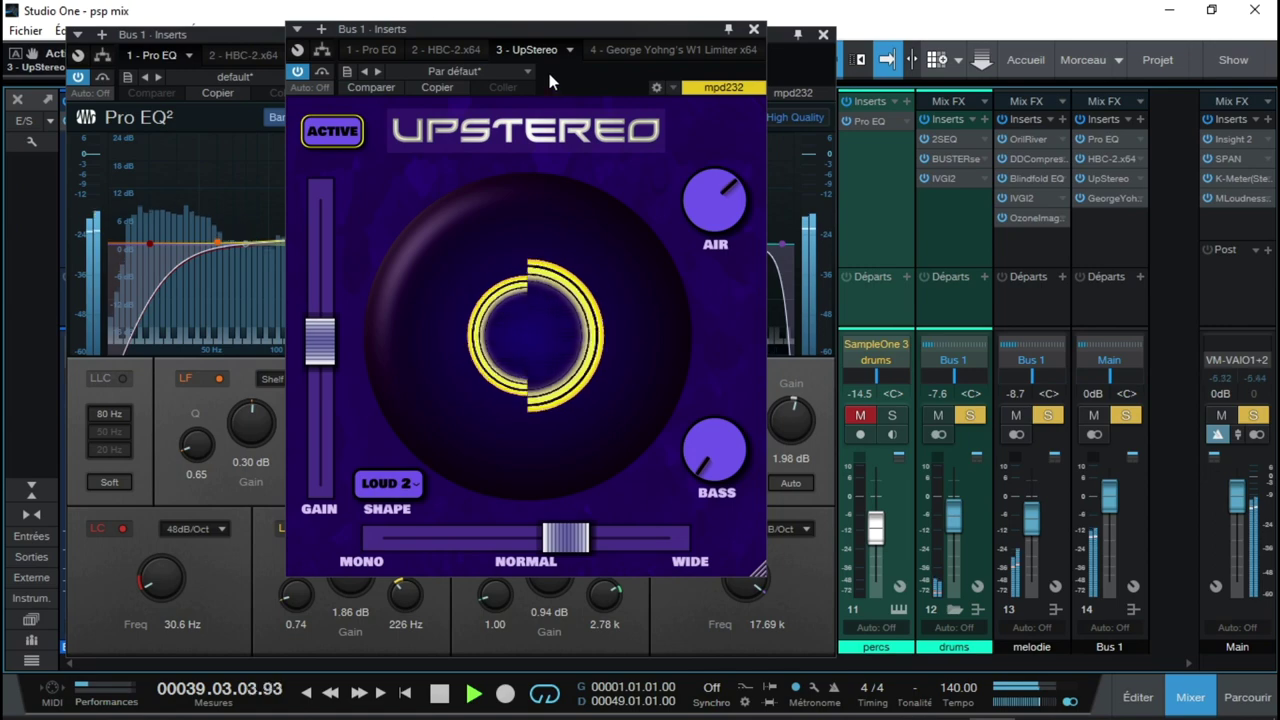
pyautogui.click(823, 34)
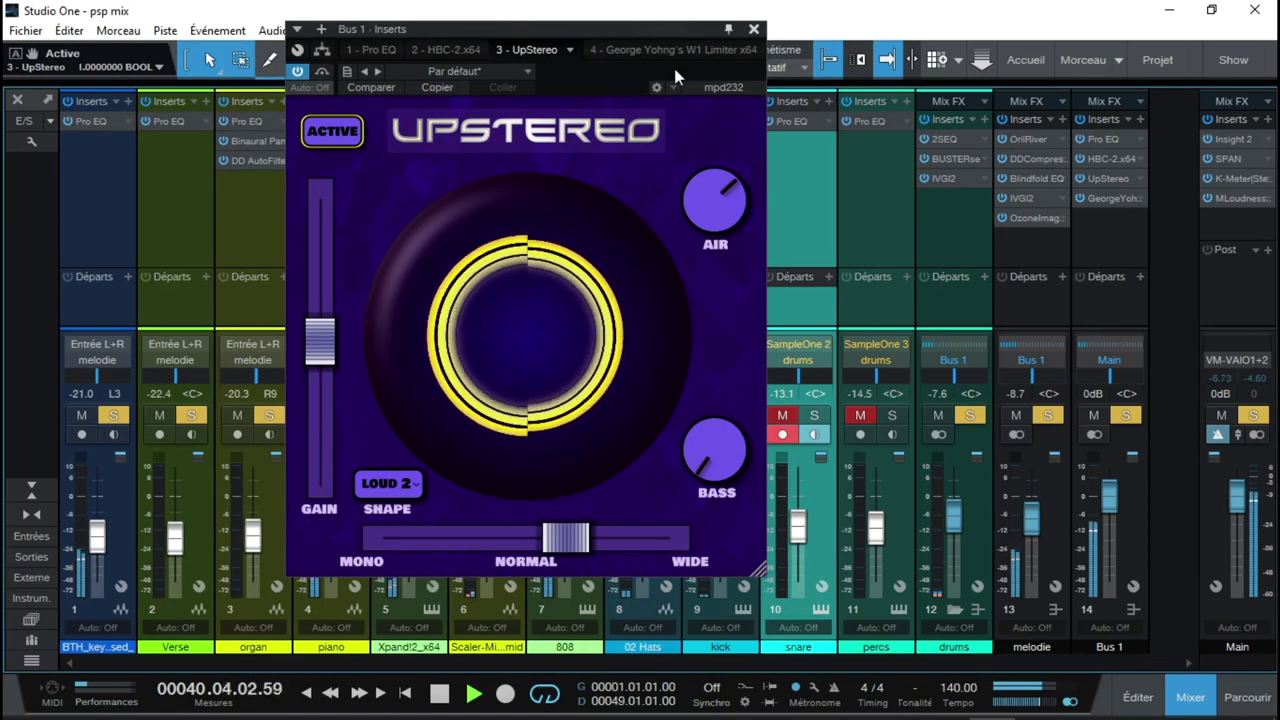
pyautogui.moveTo(641, 27); pyautogui.dragTo(913, 65)
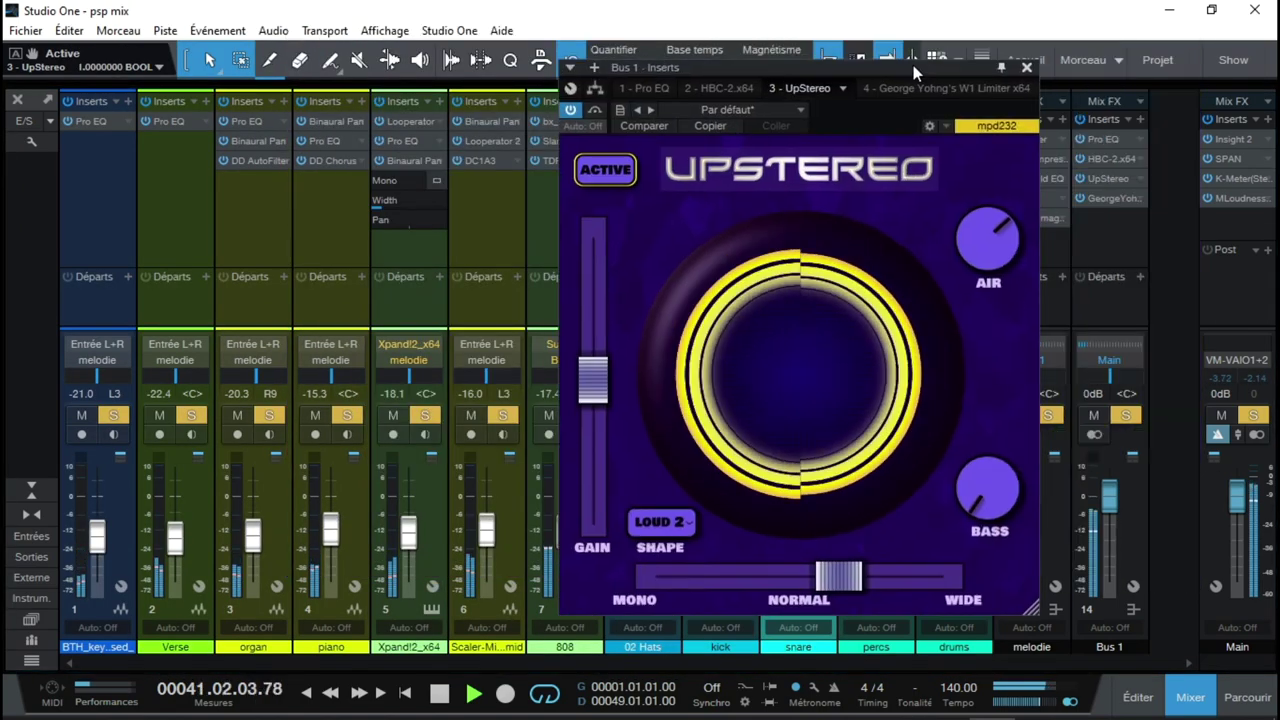
# Open Insight 2 on the Main channel, enlarge its Sound Field meter and place the UpStereo window beside it.
pyautogui.click(1232, 138)
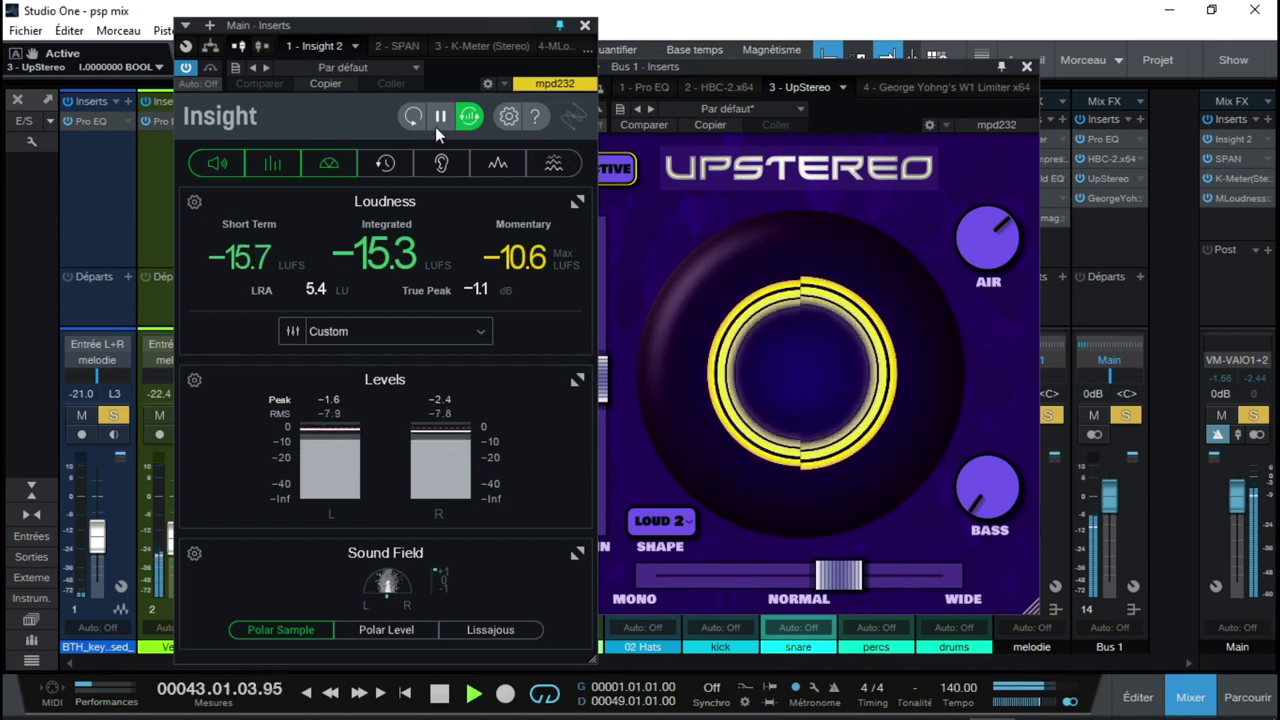
pyautogui.click(577, 553)
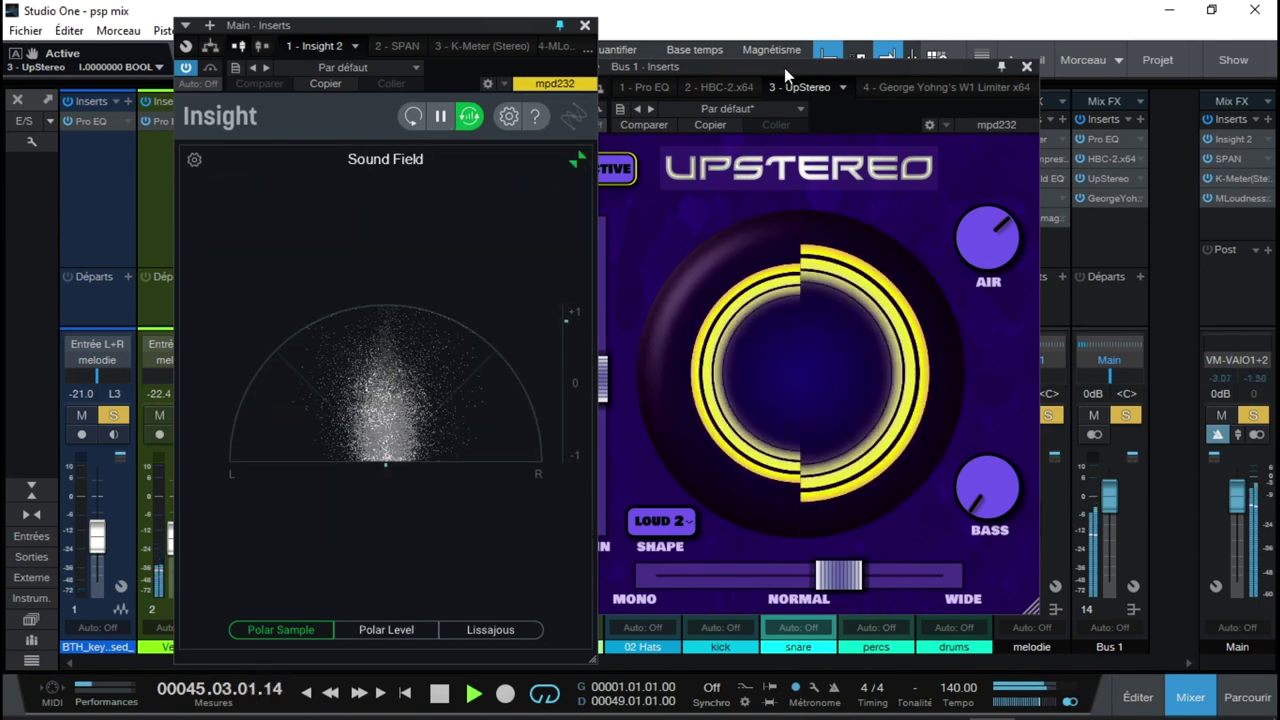
pyautogui.moveTo(784, 67); pyautogui.dragTo(906, 55)
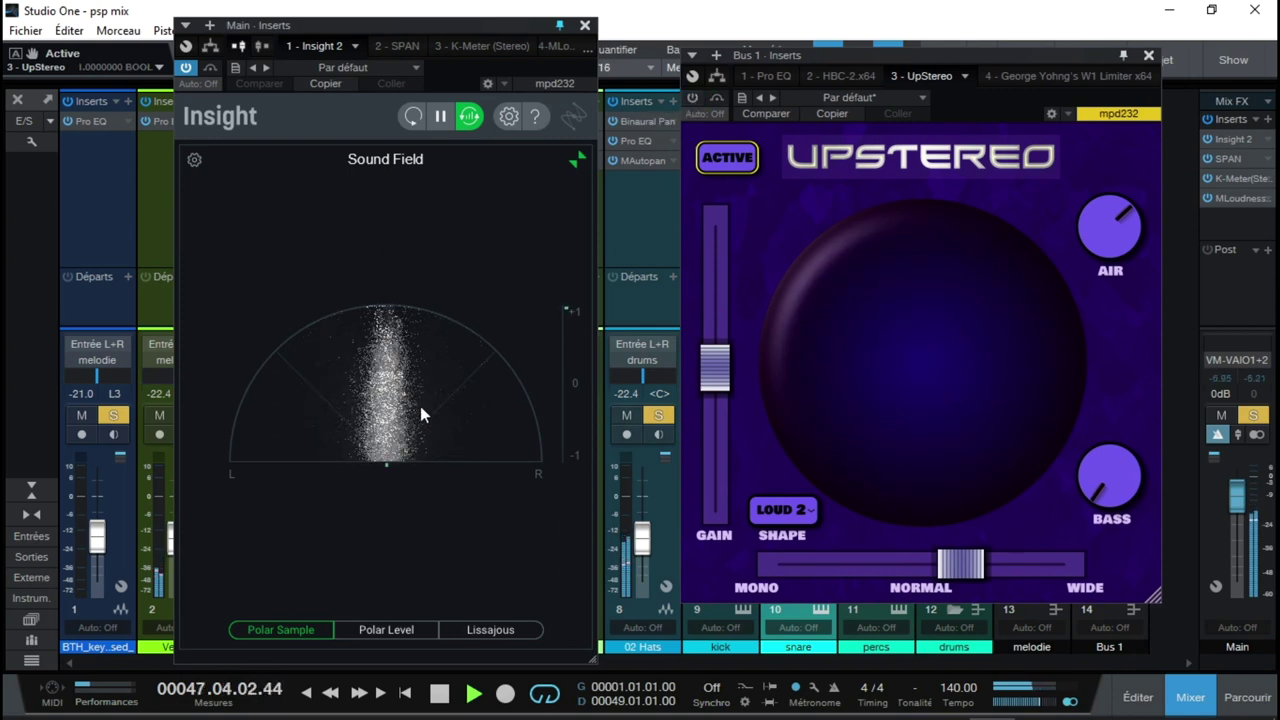
# Switch Insight's Sound Field through Polar Level to Lissajous and test UpStereo's Active switch against the stereo image.
pyautogui.click(388, 632)
pyautogui.click(481, 627)
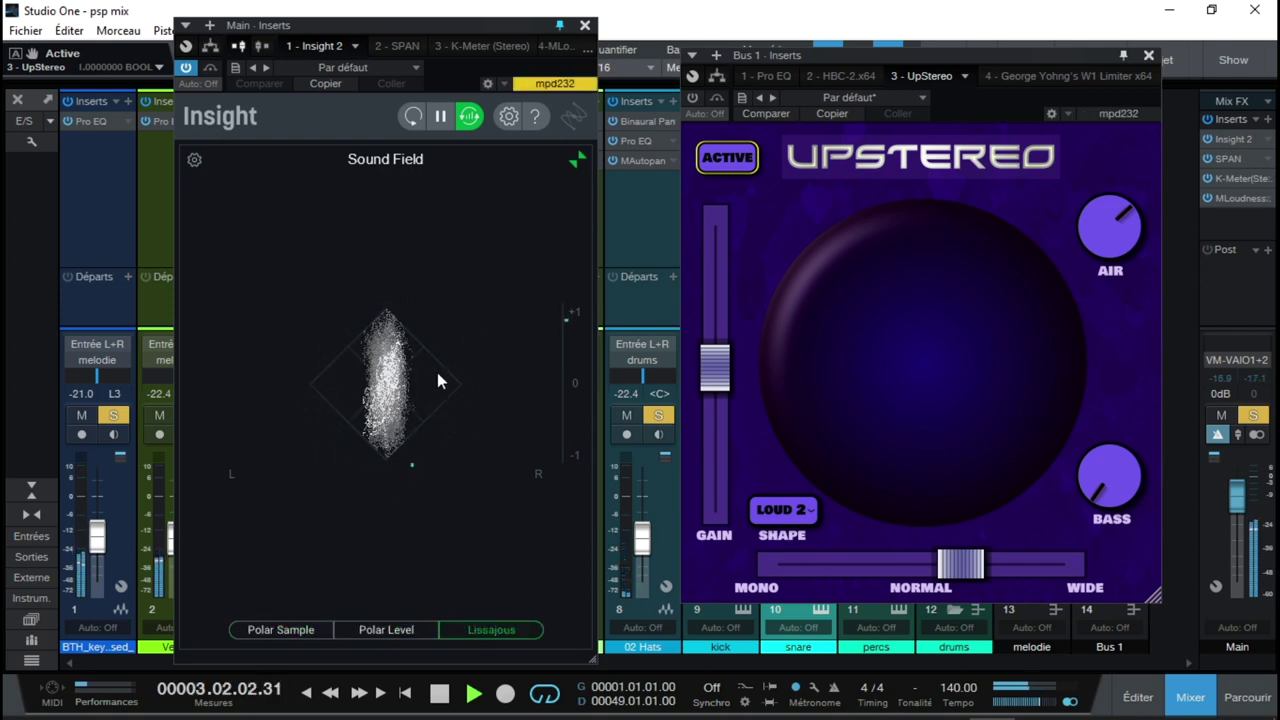
pyautogui.click(728, 158)
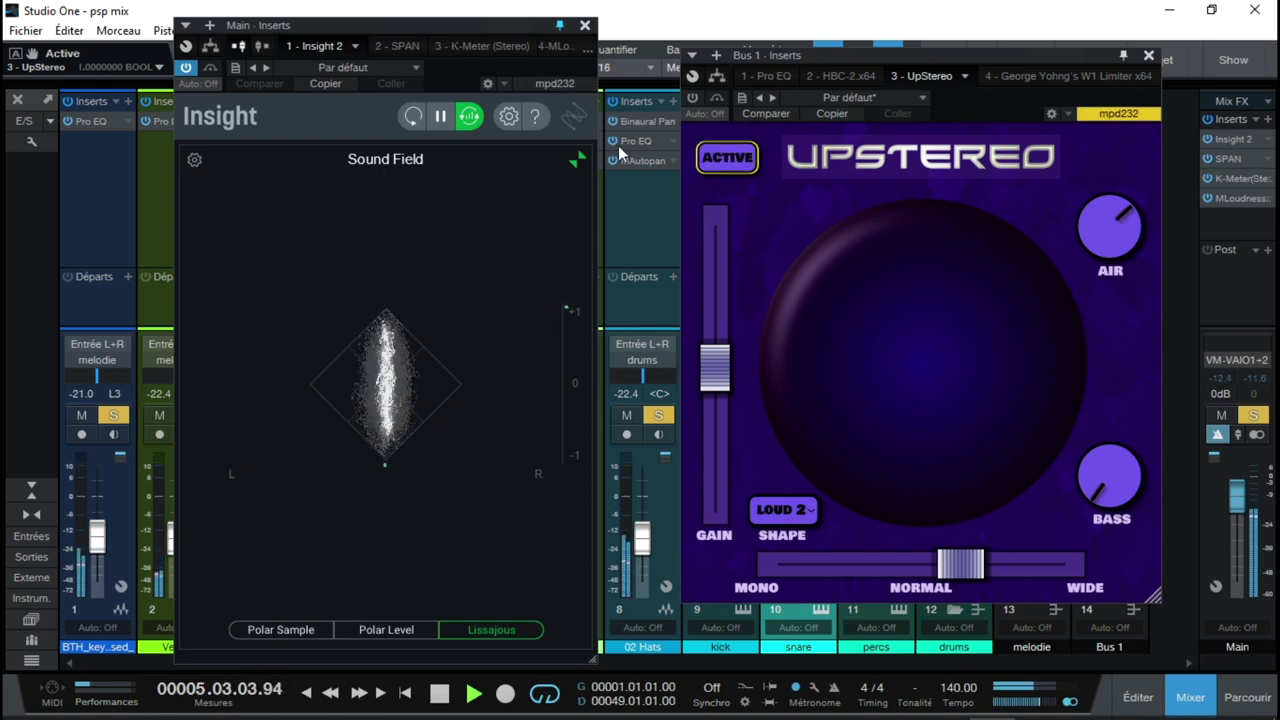
# Reactivate the UpStereo insert and switch Insight's Sound Field through Polar Level to Polar Sample during playback, finishing with playback stopped.
pyautogui.click(695, 98)
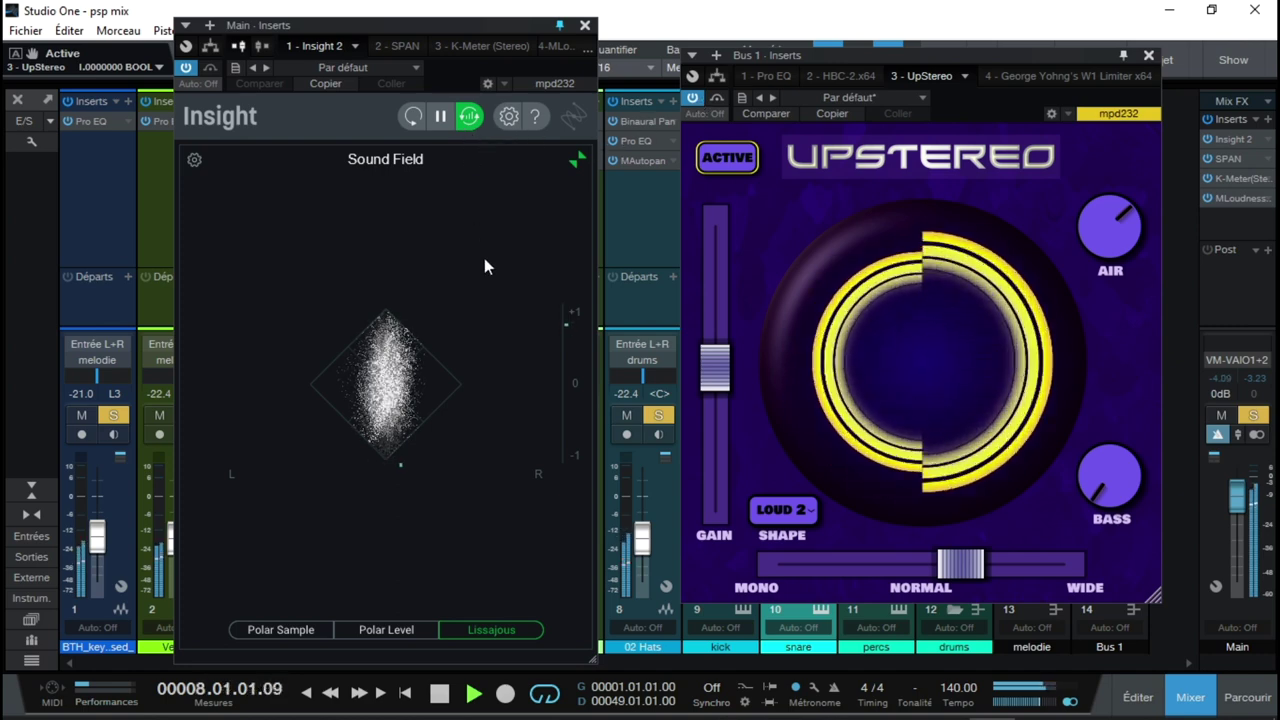
pyautogui.click(402, 629)
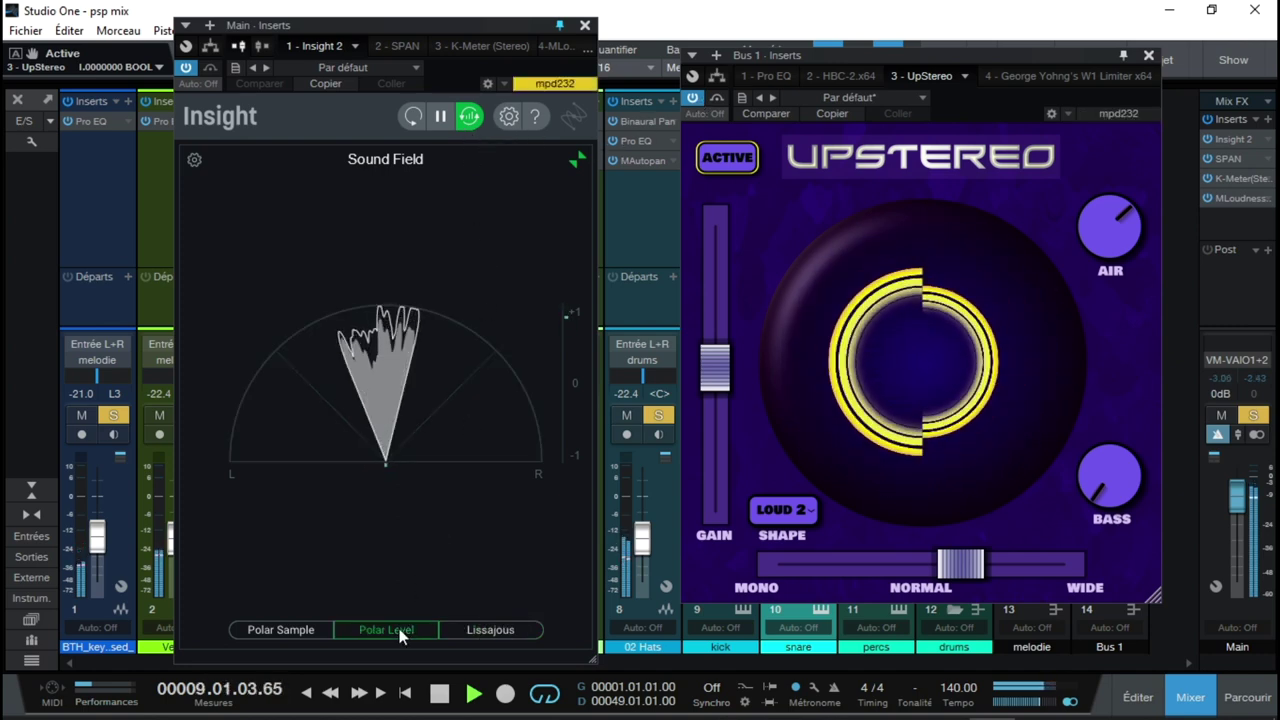
pyautogui.click(297, 629)
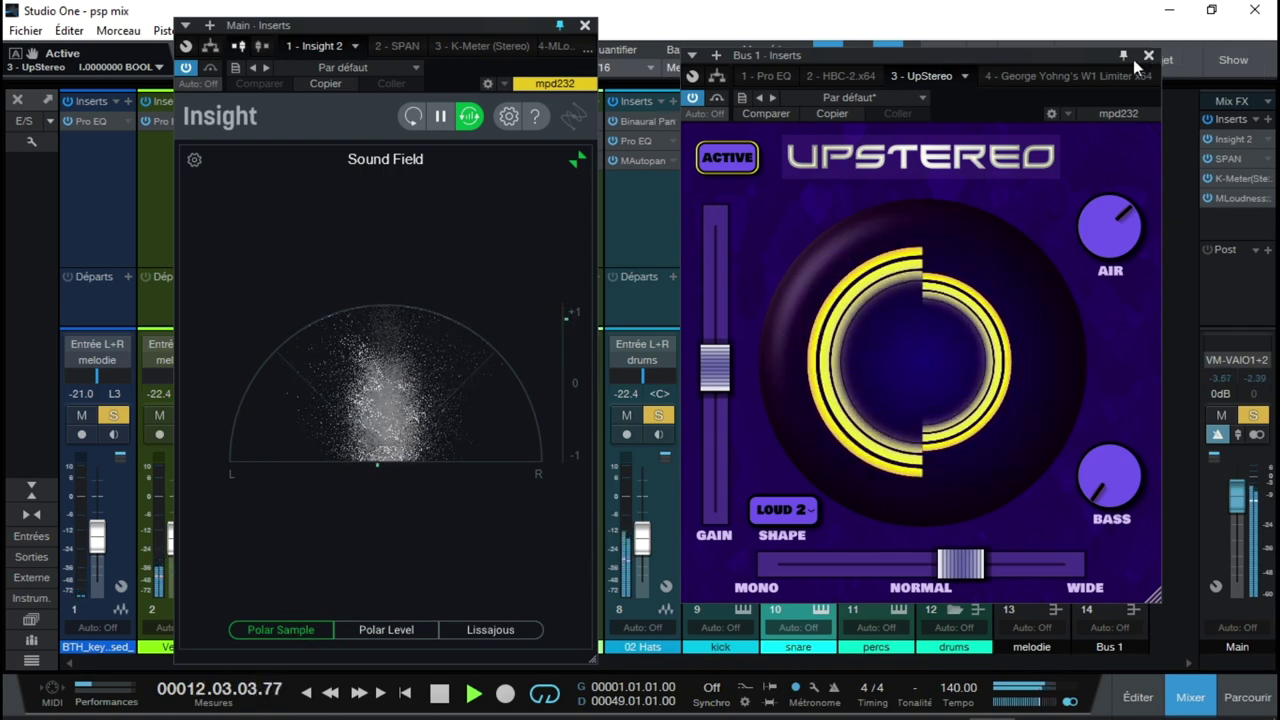
pyautogui.press('space')
# Show George Yohng's W1 Limiter on Bus 1 and reduce Insight to its Loudness and Levels meters for playback.
pyautogui.click(1048, 78)
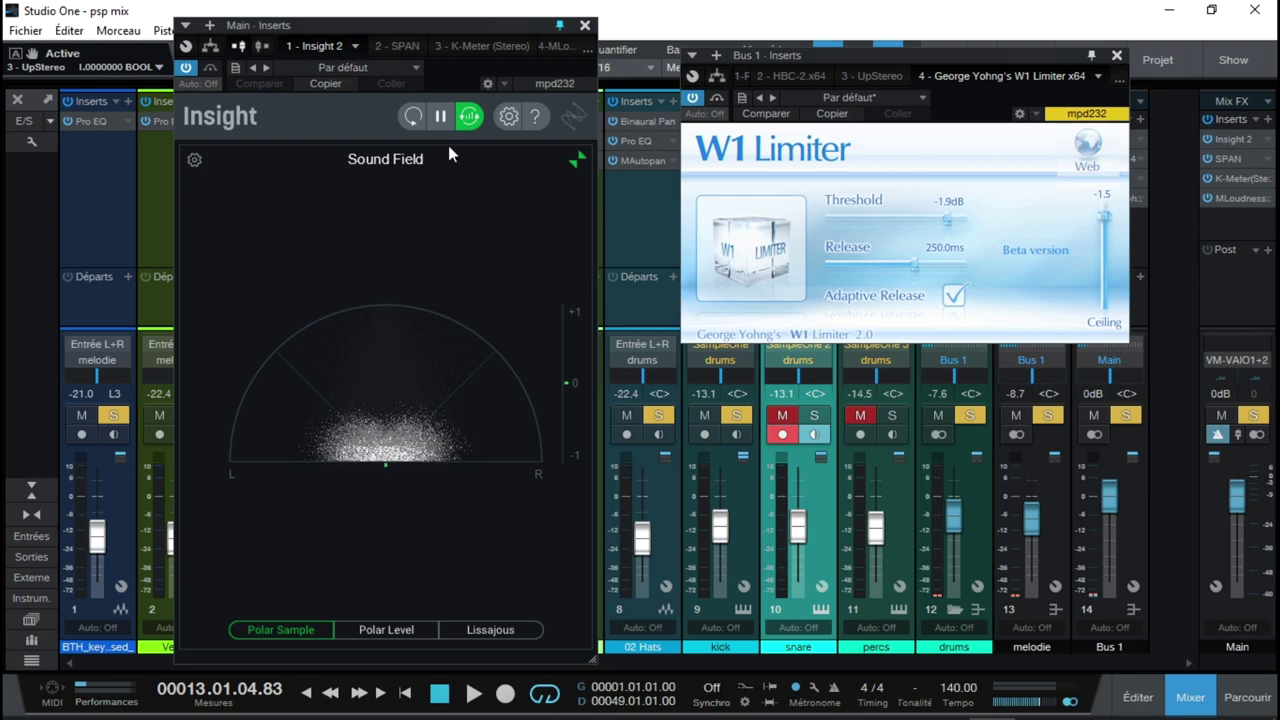
pyautogui.click(580, 163)
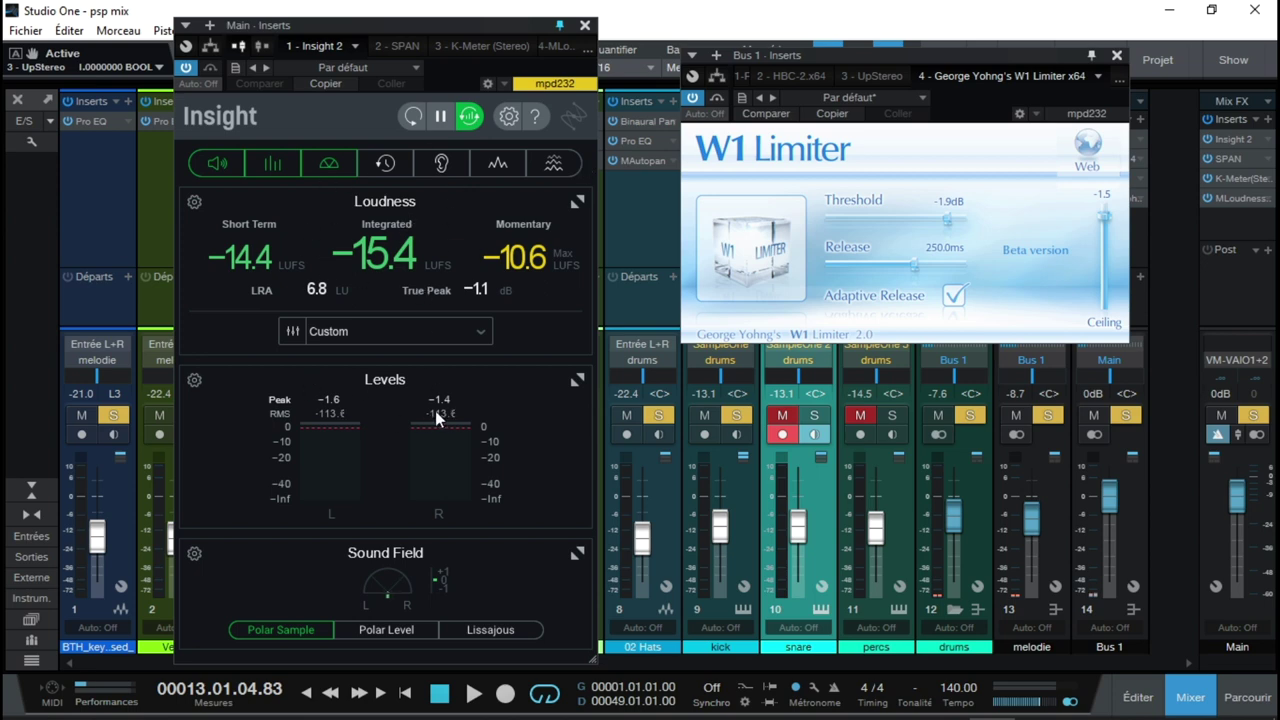
pyautogui.click(335, 166)
pyautogui.press('space')
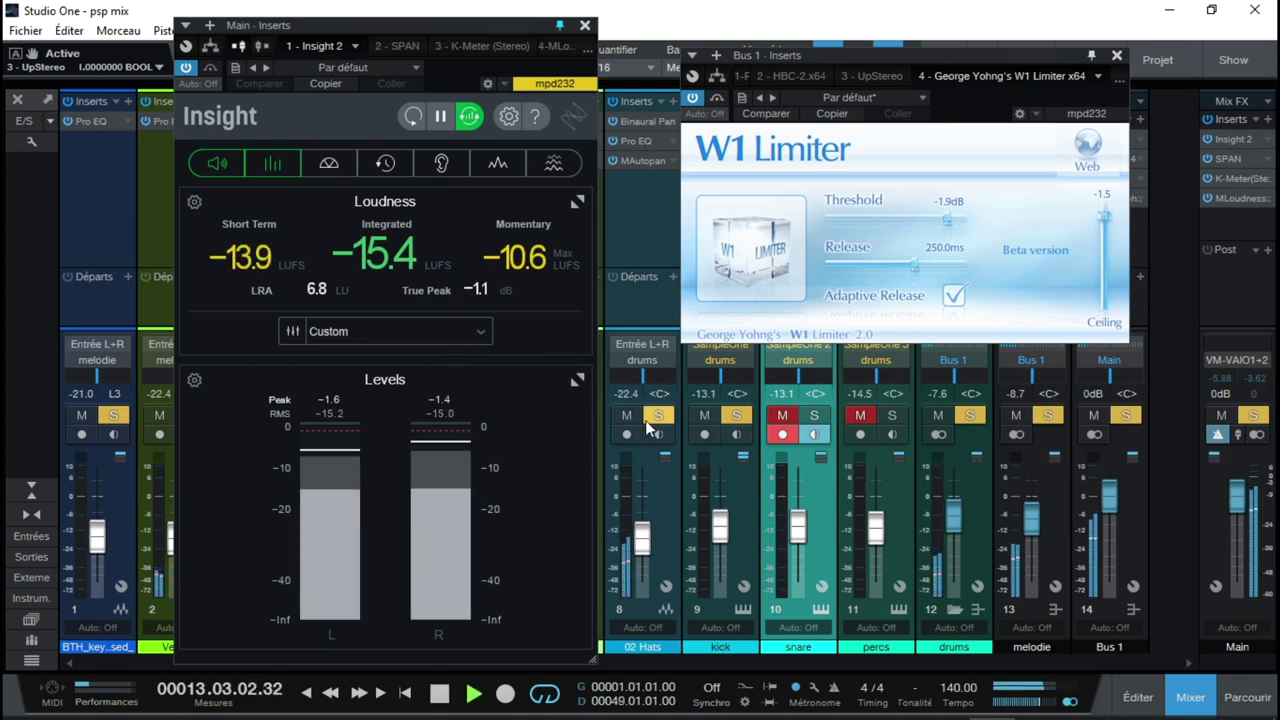
# Clear the solo states of all channels so the whole song plays, moving Insight aside and showing the arrangement.
pyautogui.click(1253, 415)
pyautogui.click(1048, 415)
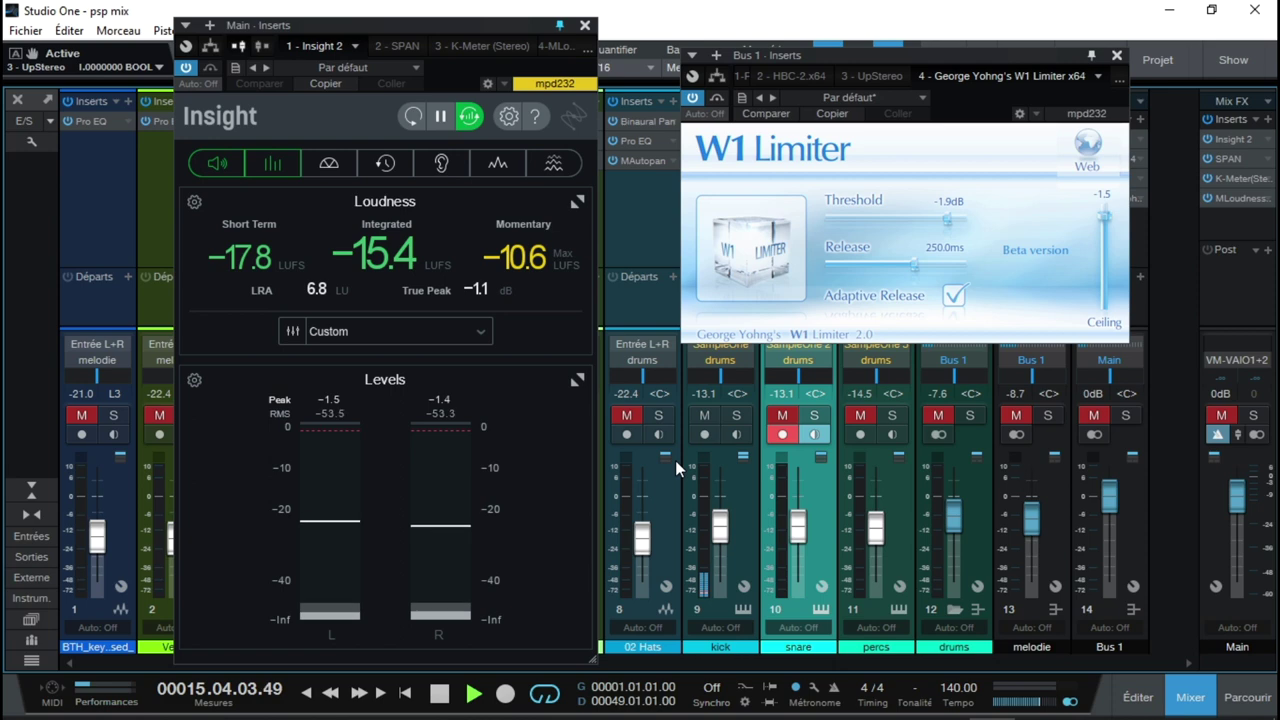
pyautogui.moveTo(393, 33); pyautogui.dragTo(761, 27)
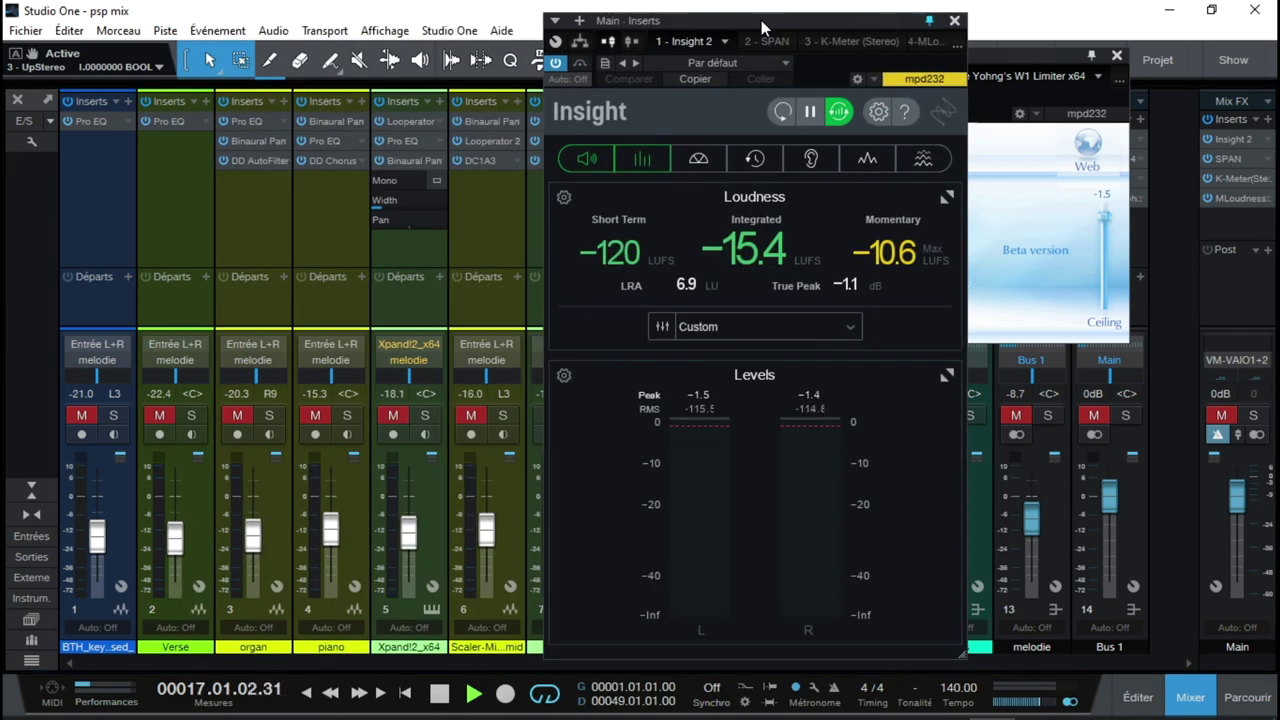
pyautogui.press('F3')
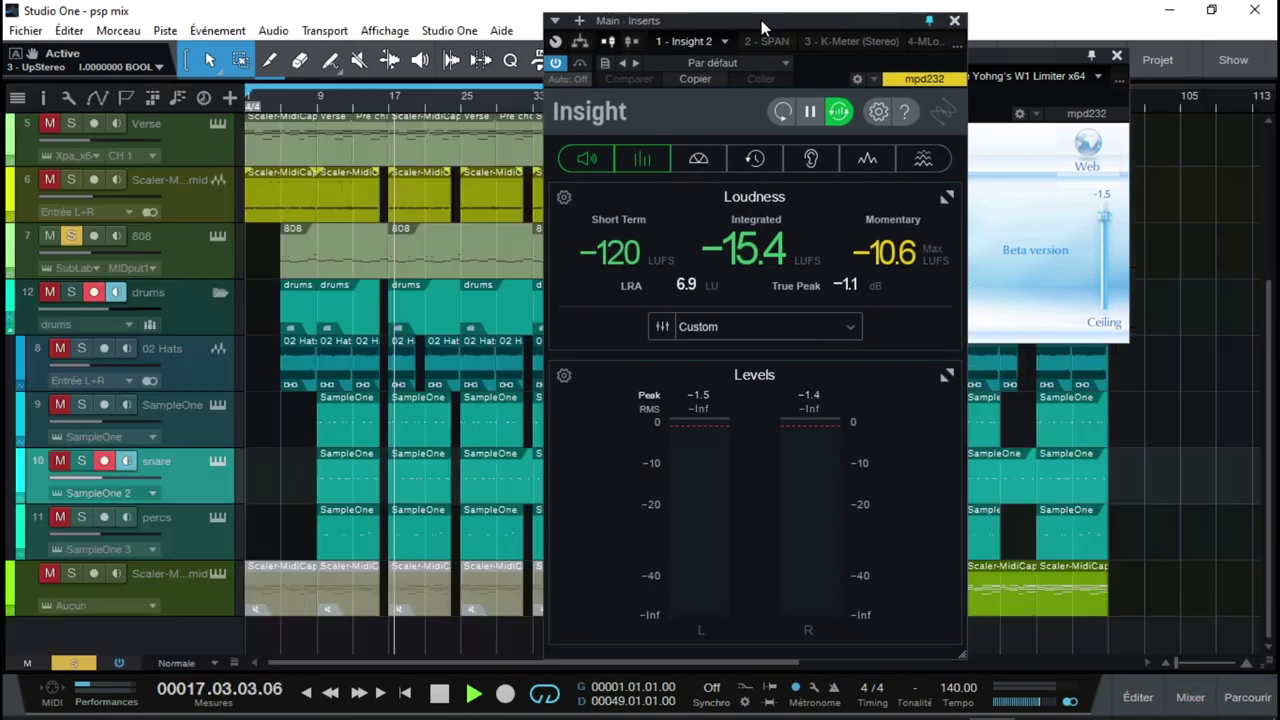
pyautogui.click(73, 663)
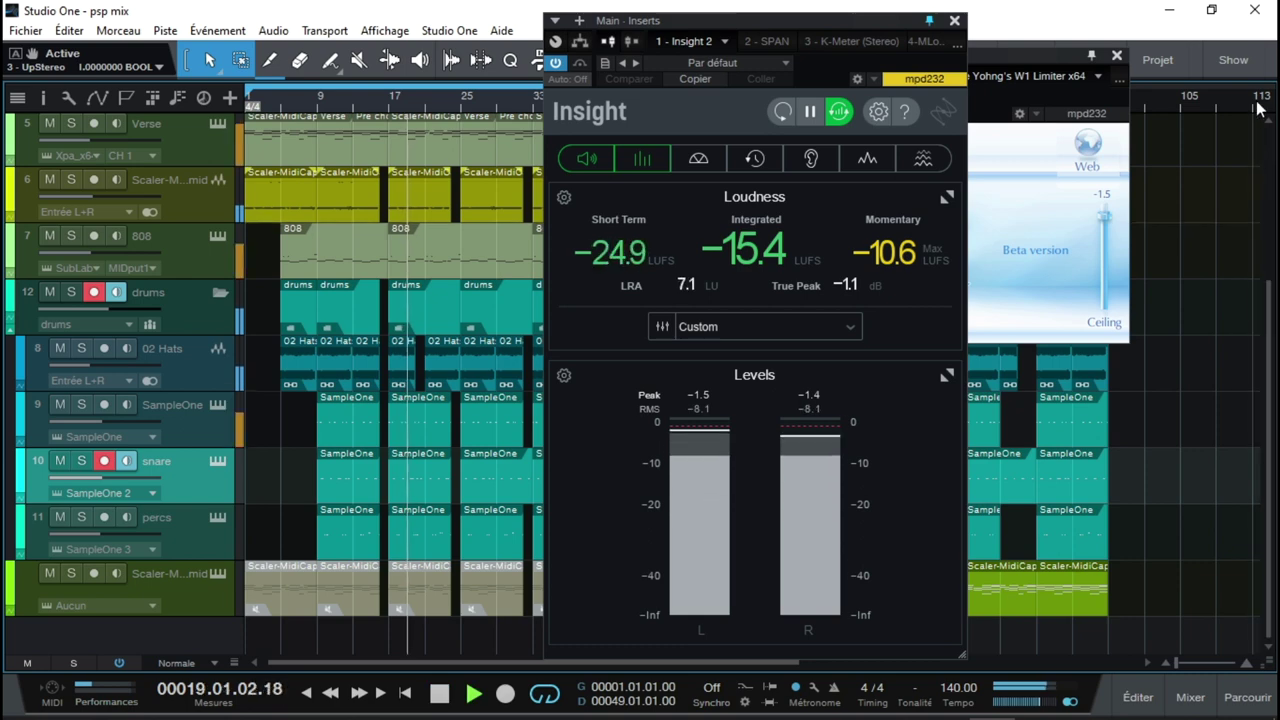
# Place Insight beside W1 Limiter, then view its enlarged History graph from a reset during playback in a wider window.
pyautogui.moveTo(891, 26); pyautogui.dragTo(428, 29)
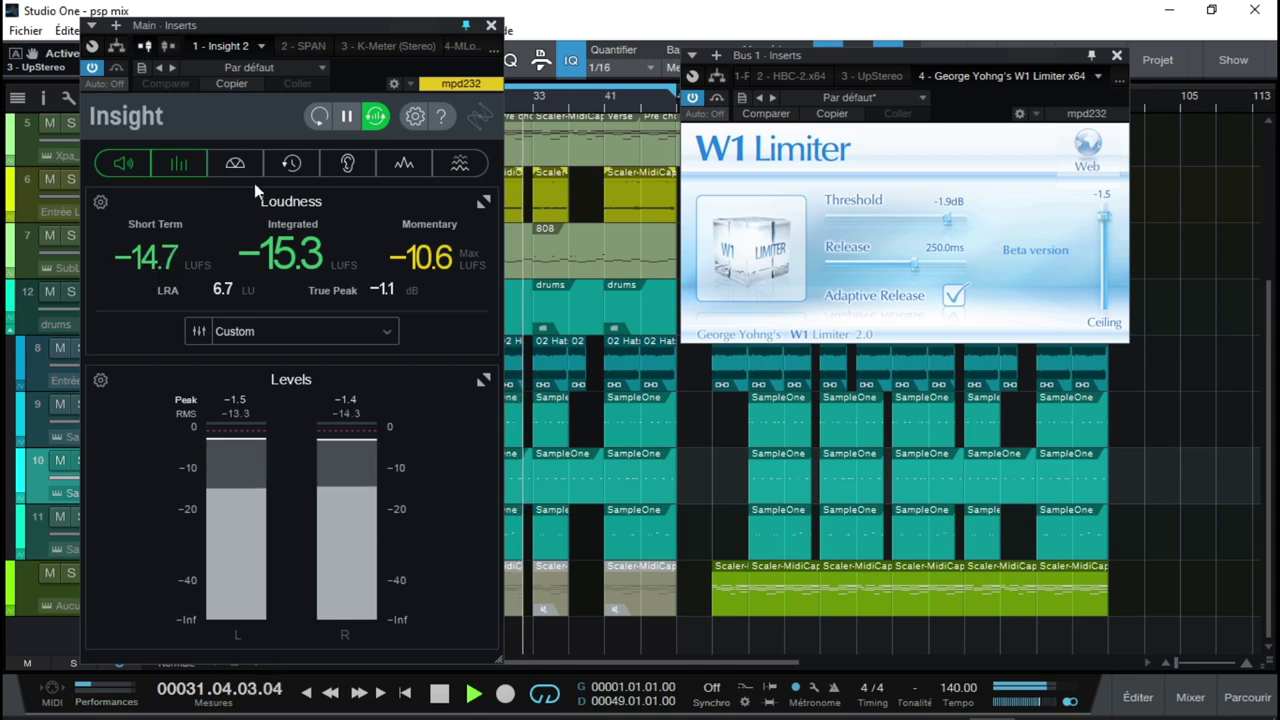
pyautogui.click(301, 162)
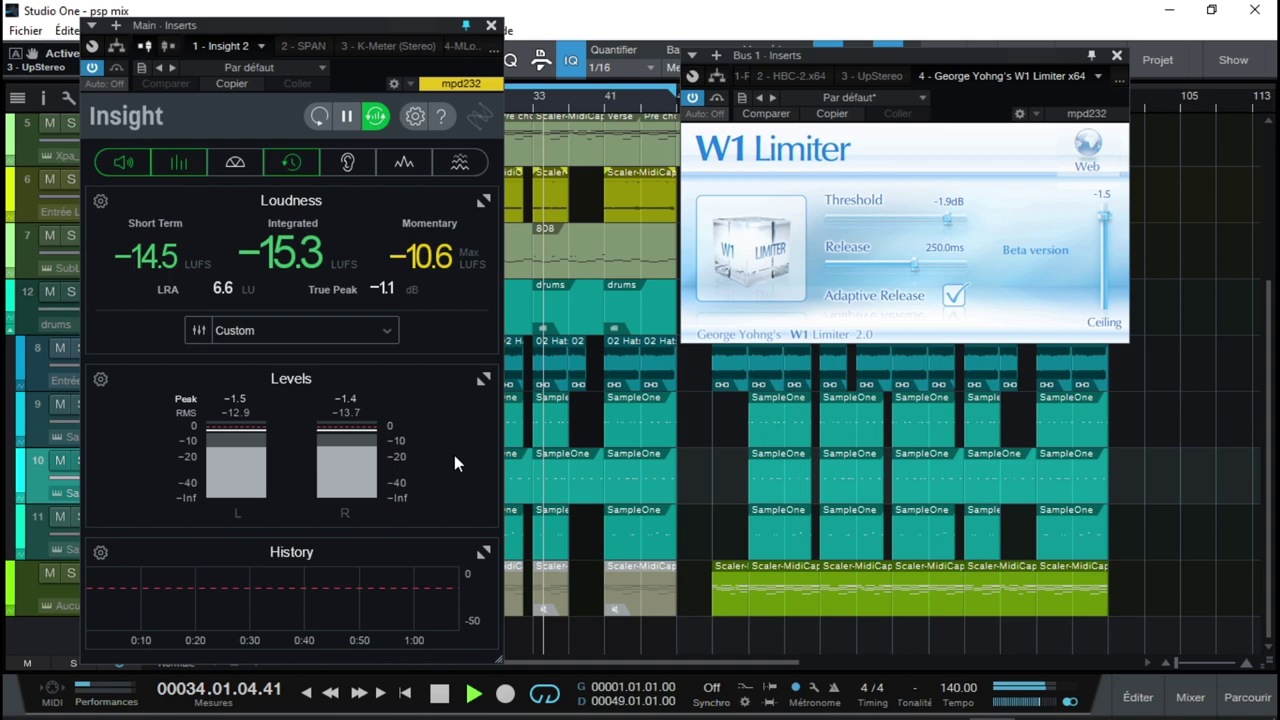
pyautogui.click(484, 553)
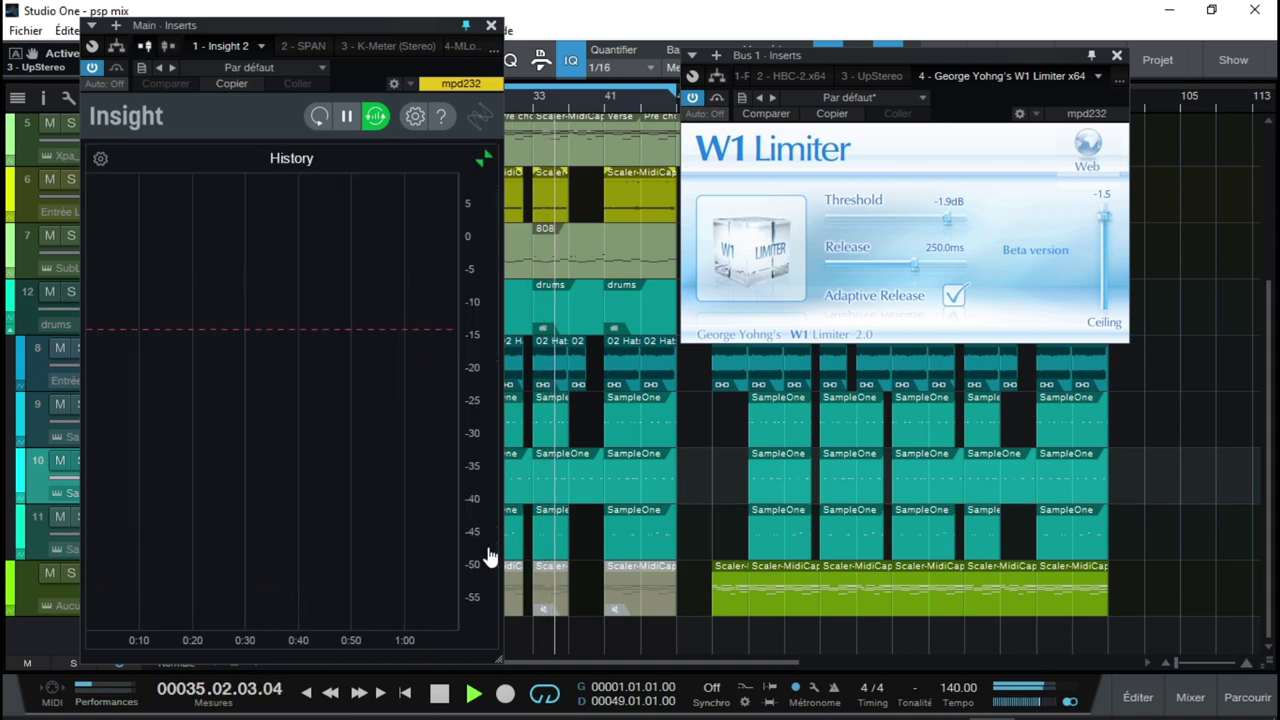
pyautogui.press('space')
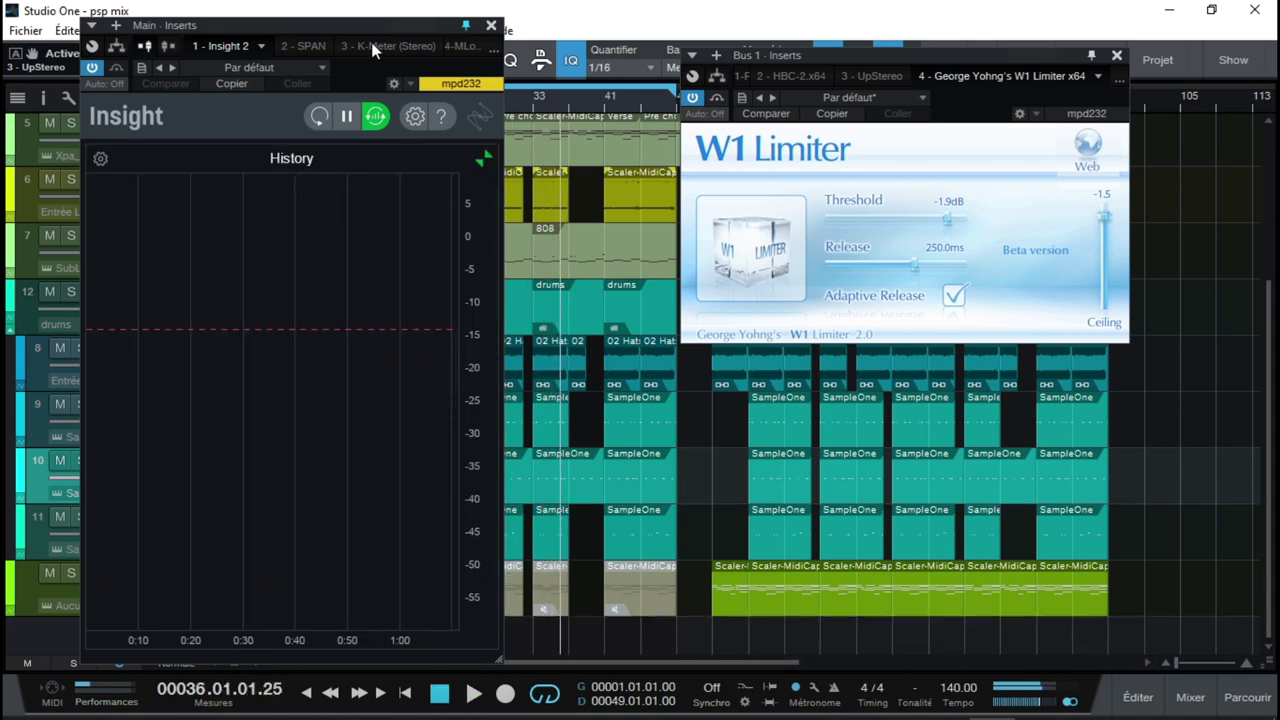
pyautogui.click(317, 116)
pyautogui.press('space')
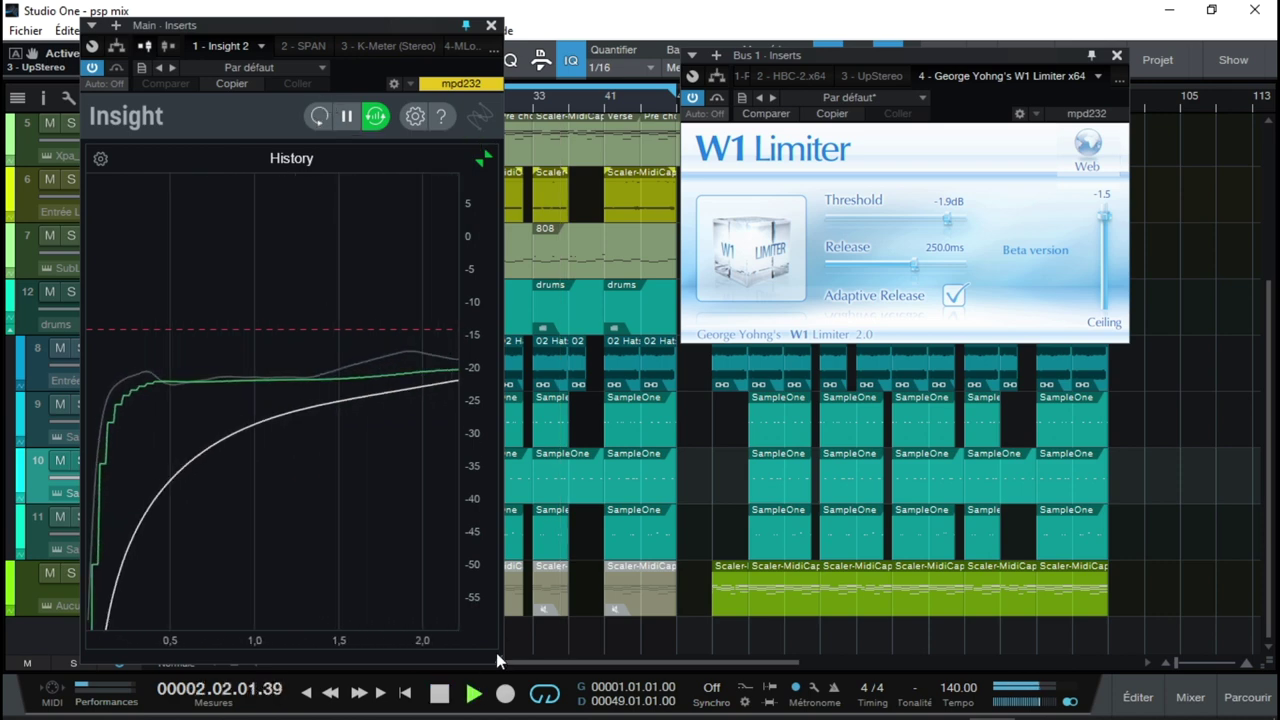
pyautogui.moveTo(500, 655); pyautogui.dragTo(934, 650)
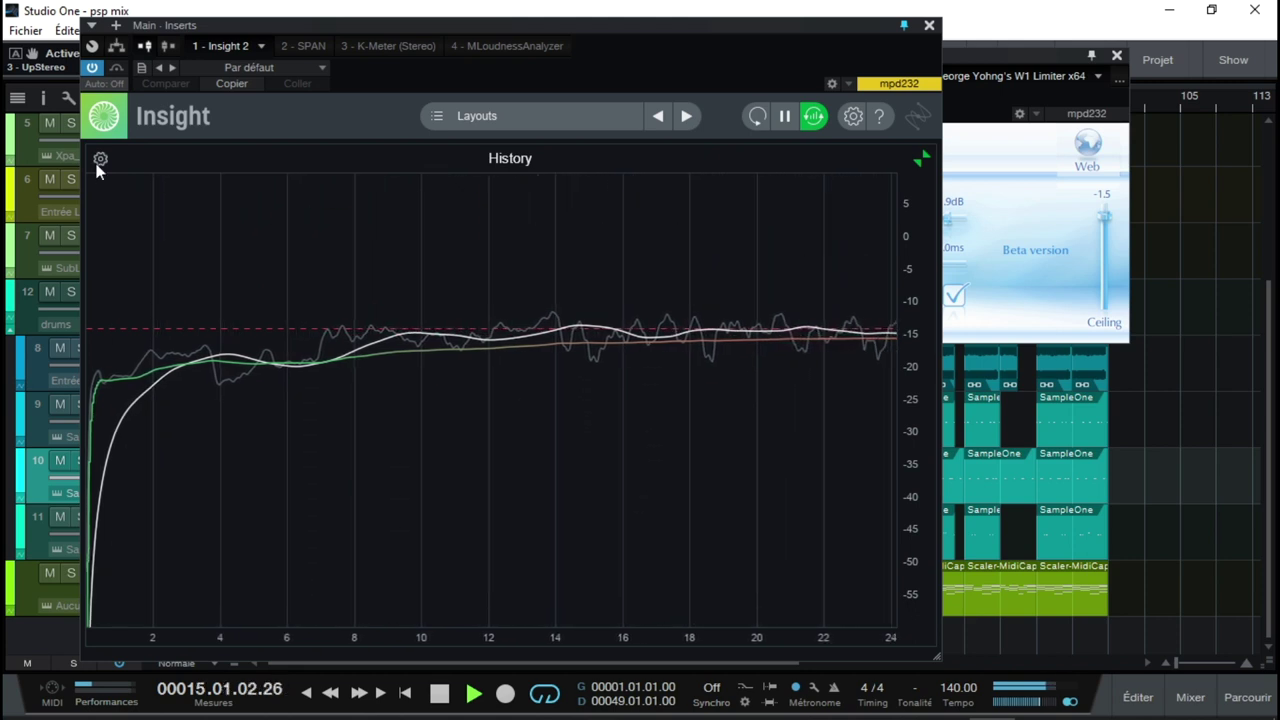
# Replace Insight's History graph with the Spectrum meter and widen the plug-in window to view it.
pyautogui.click(920, 158)
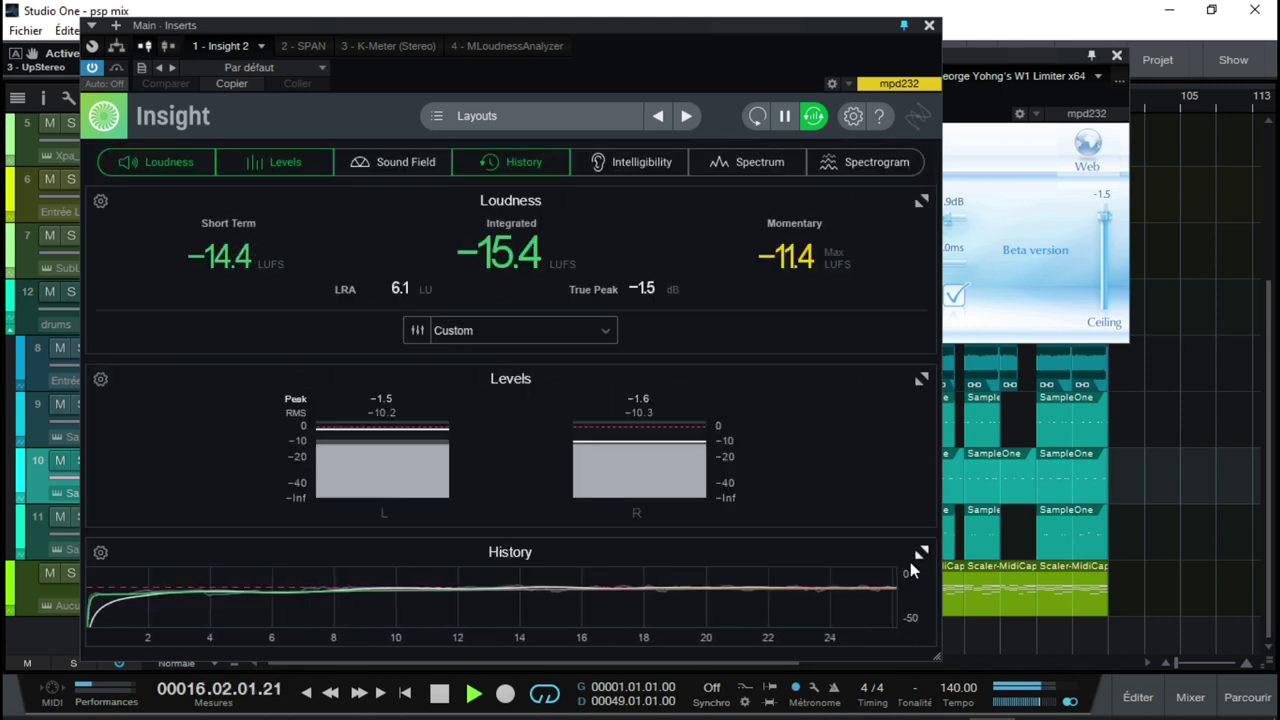
pyautogui.click(485, 163)
pyautogui.click(745, 163)
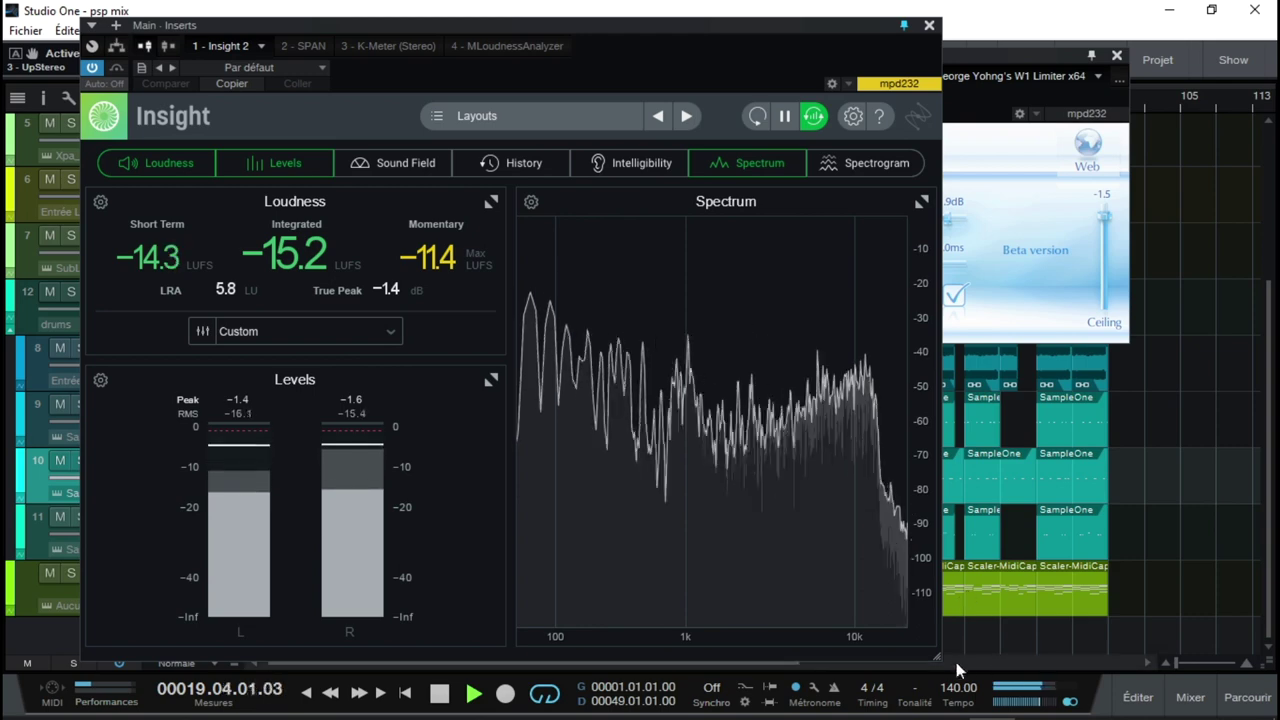
pyautogui.moveTo(937, 657); pyautogui.dragTo(1124, 668)
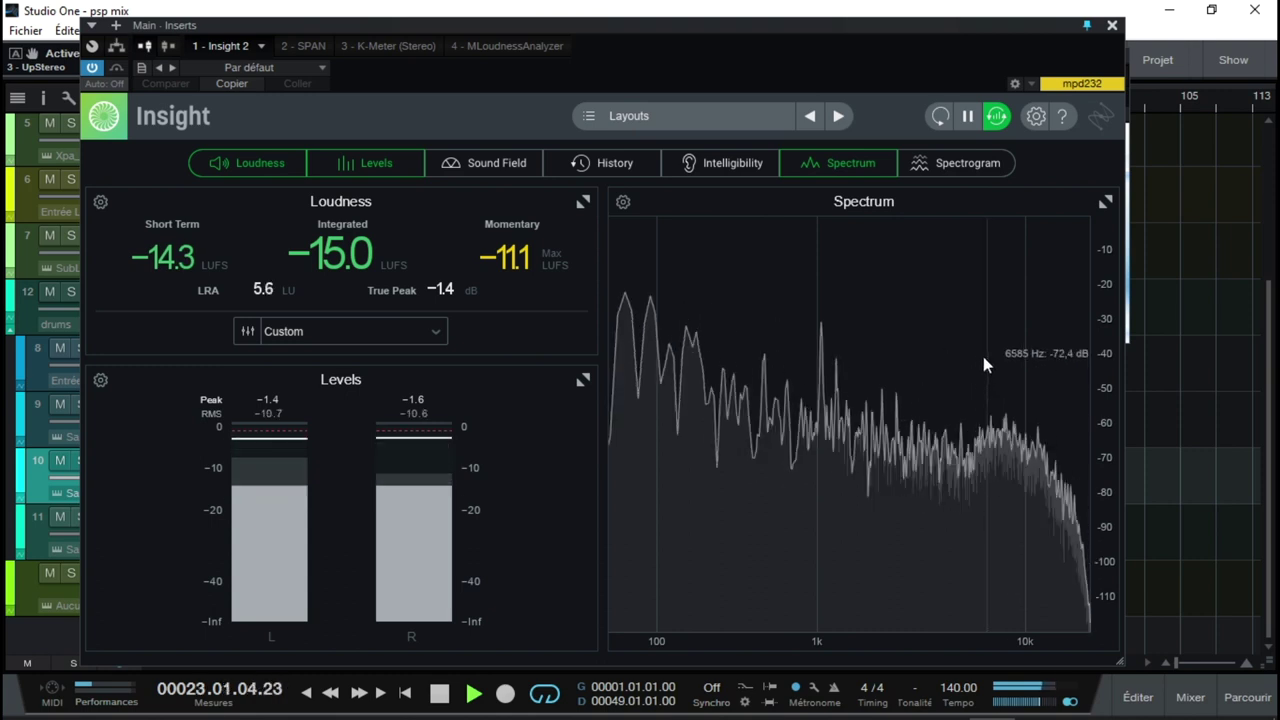
# Replace Insight's Spectrum meter with the Spectrogram and set it to 2D perspective with the Multicolor 1 color scheme.
pyautogui.click(928, 168)
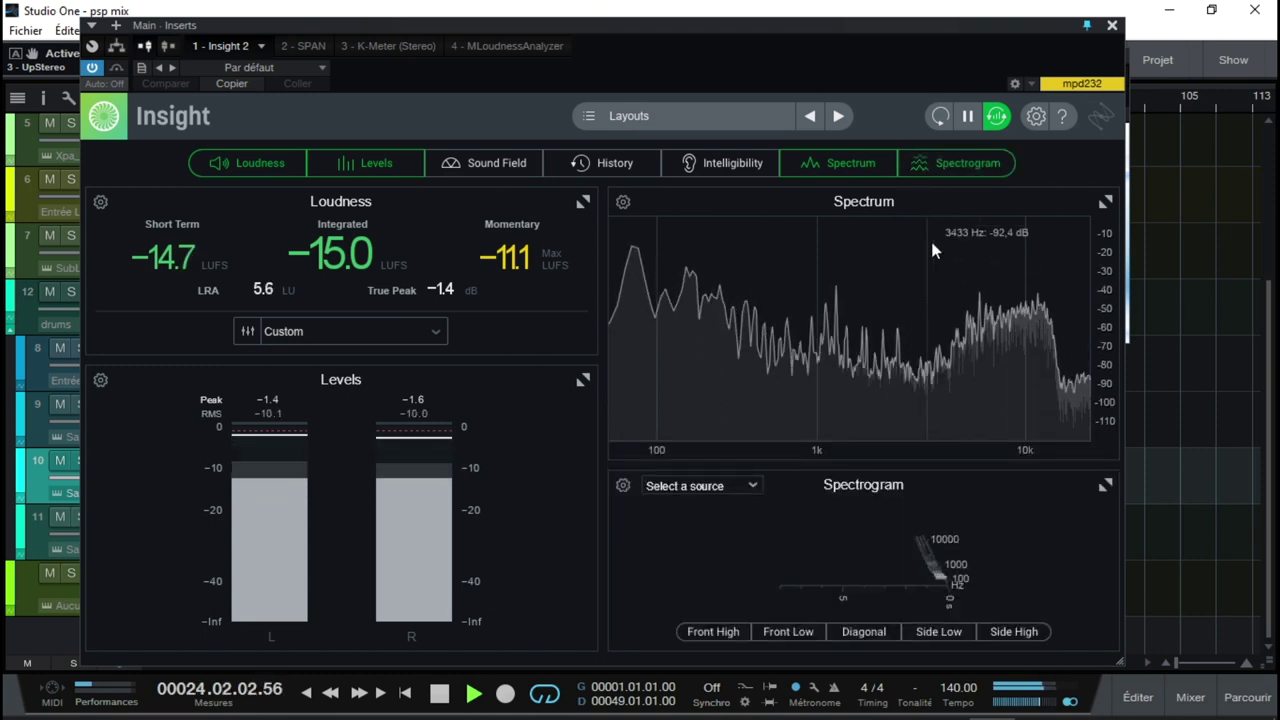
pyautogui.click(865, 164)
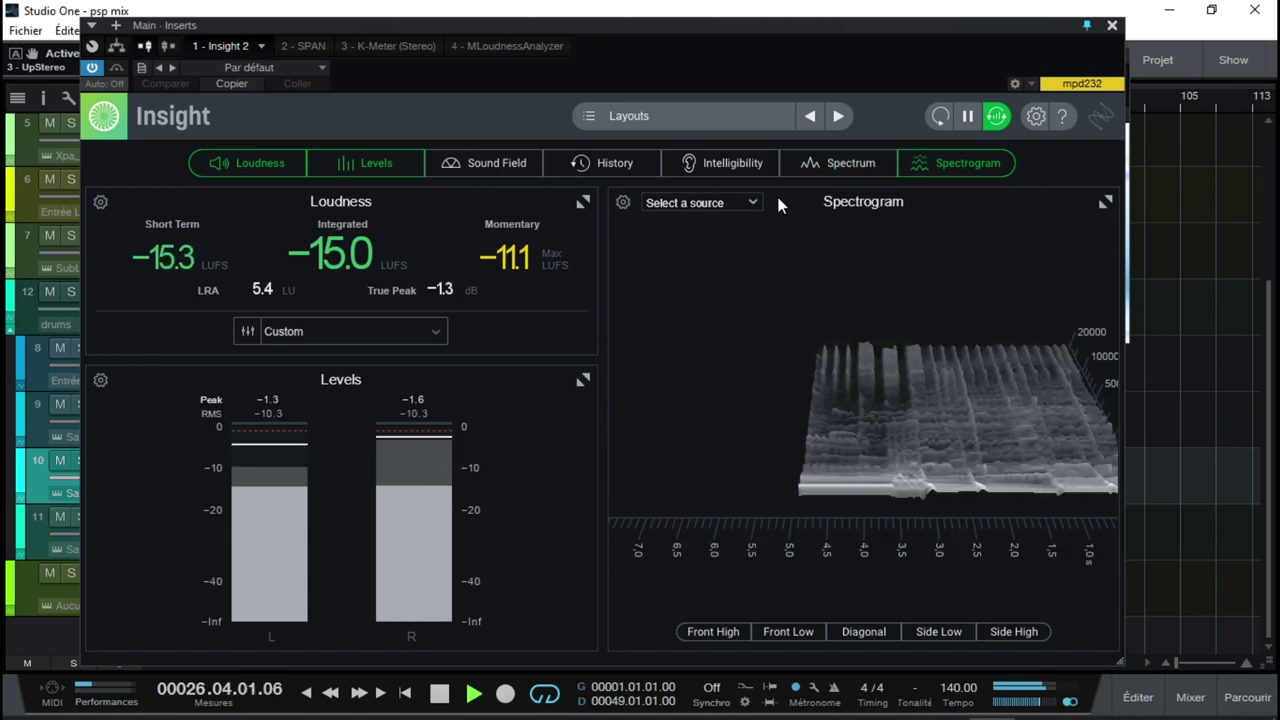
pyautogui.click(621, 204)
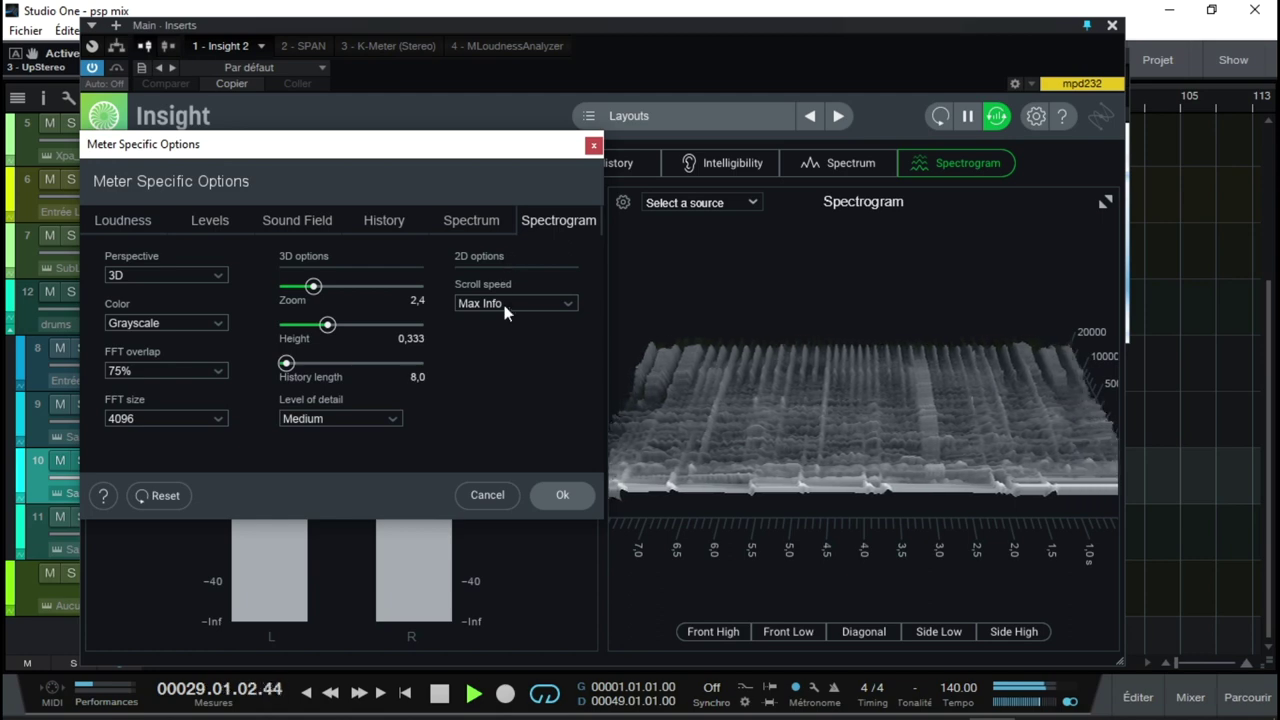
pyautogui.click(184, 272)
pyautogui.click(178, 291)
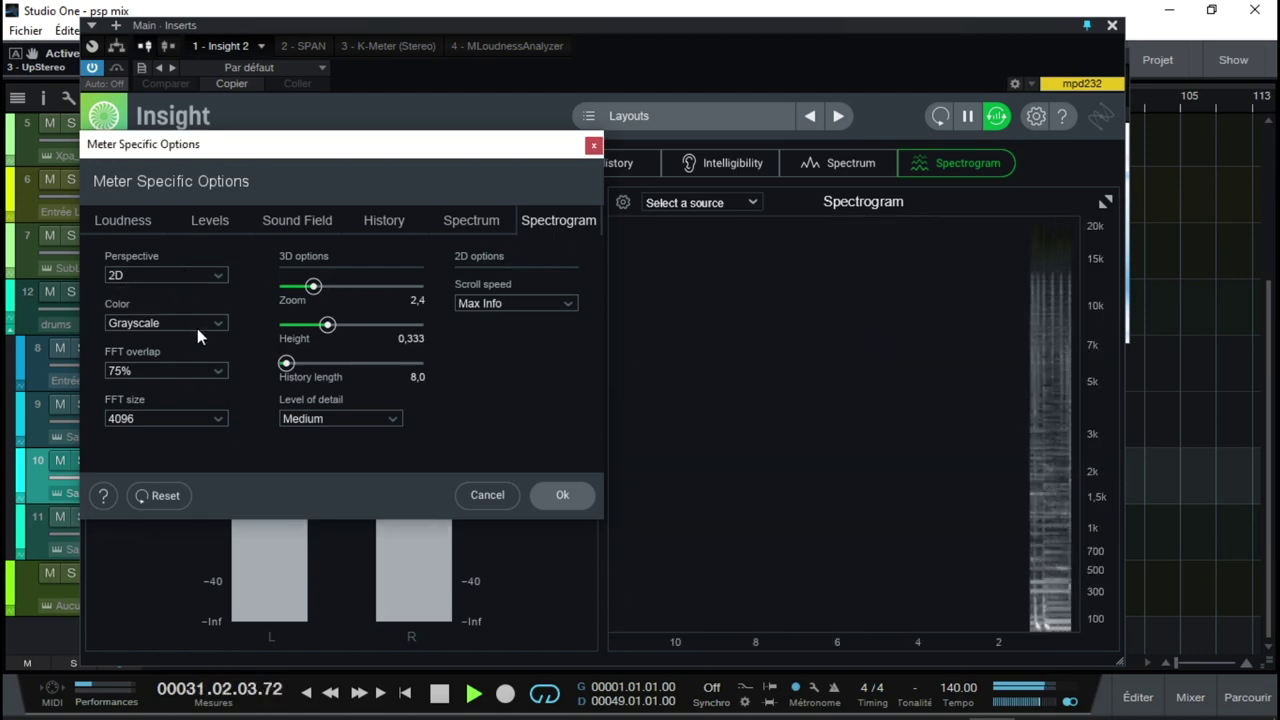
pyautogui.click(191, 326)
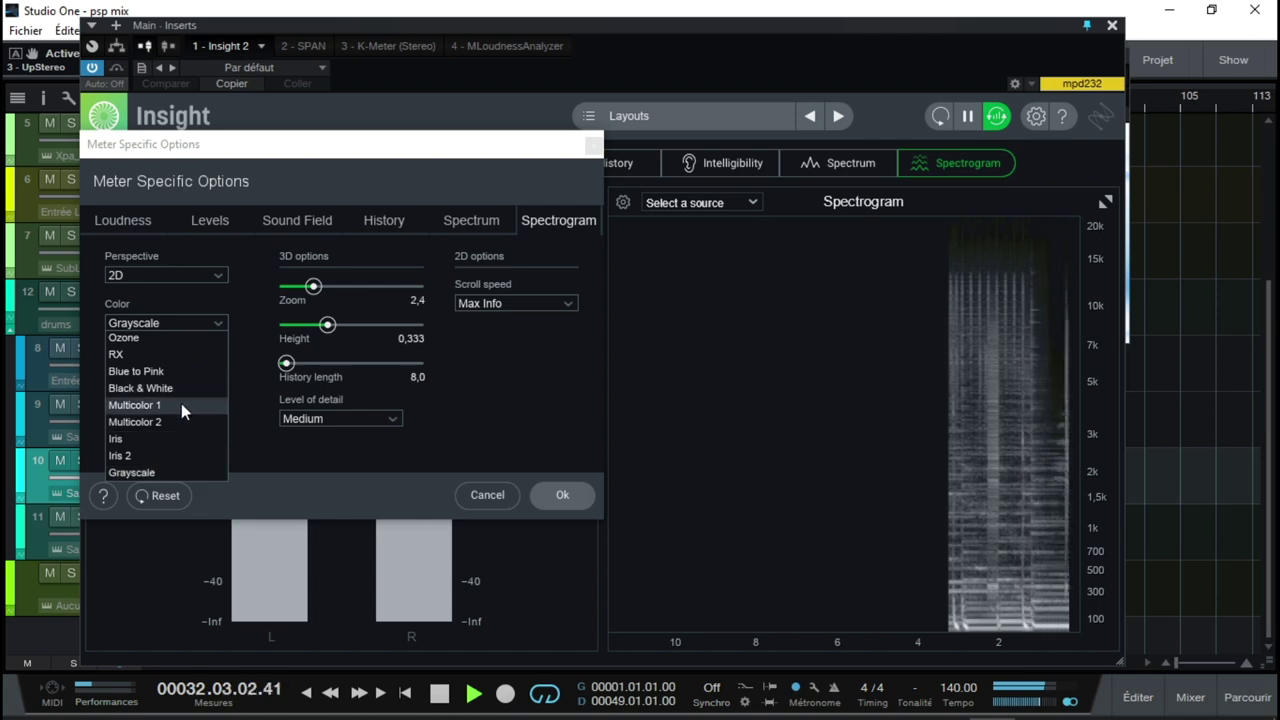
pyautogui.click(181, 404)
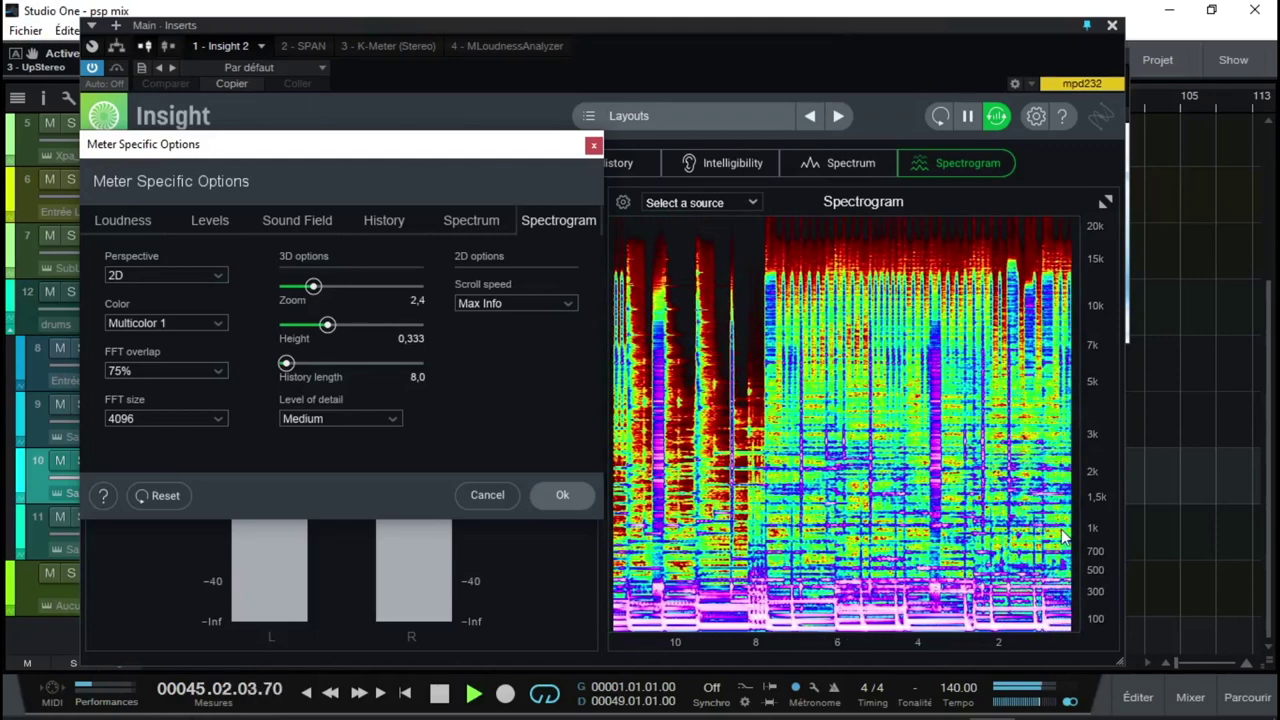
# Close Insight and the W1 Limiter window and return to the mixer console.
pyautogui.click(887, 23)
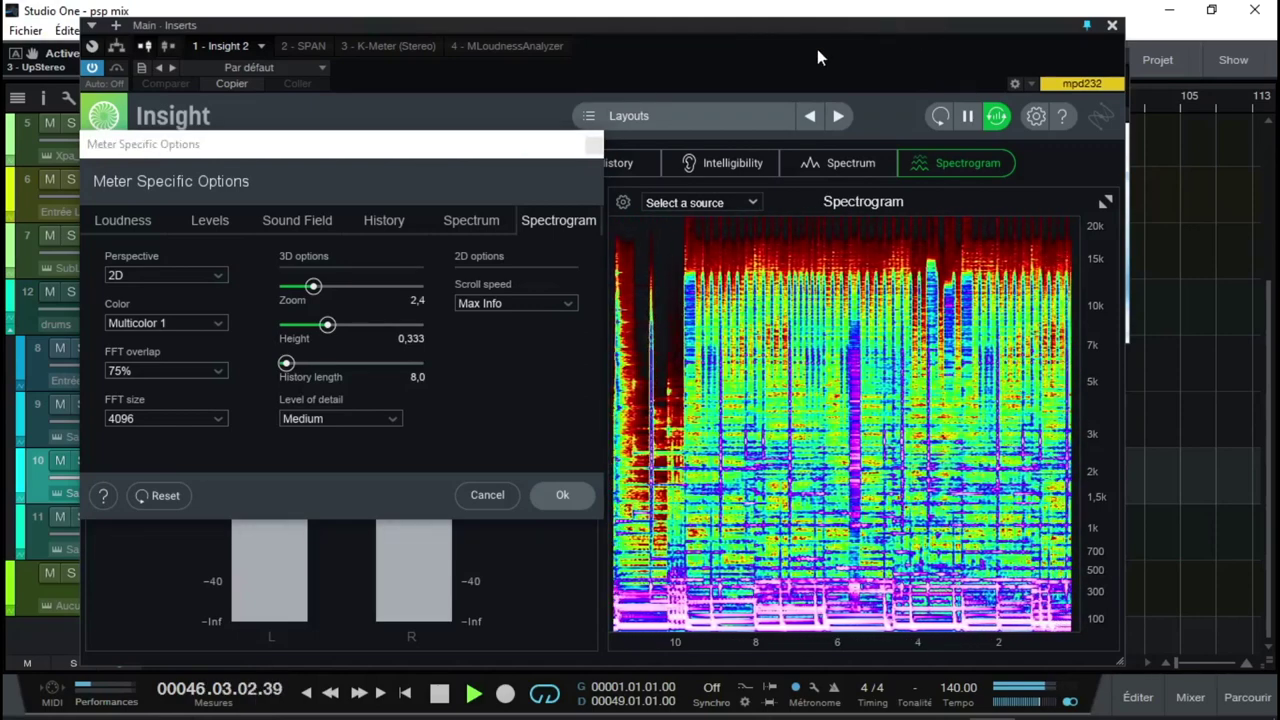
pyautogui.click(1112, 25)
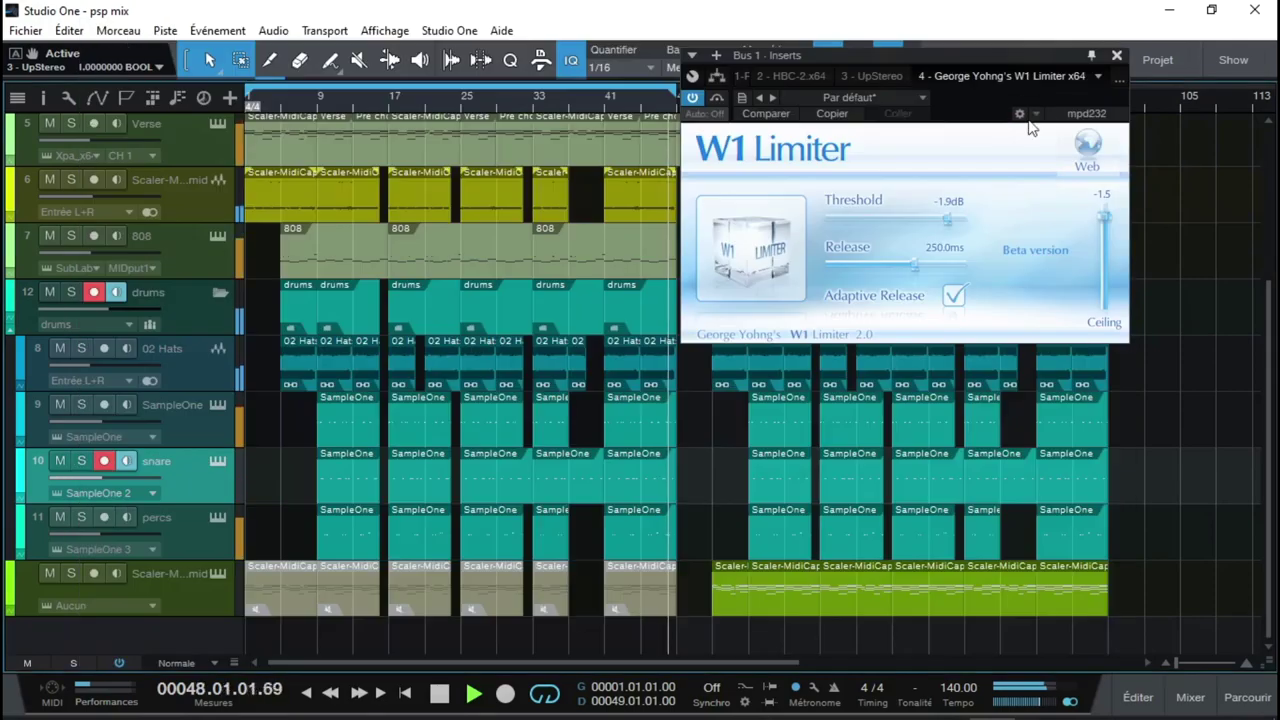
pyautogui.press('F3')
pyautogui.click(960, 72)
pyautogui.click(964, 56)
pyautogui.moveTo(964, 56); pyautogui.dragTo(553, 70)
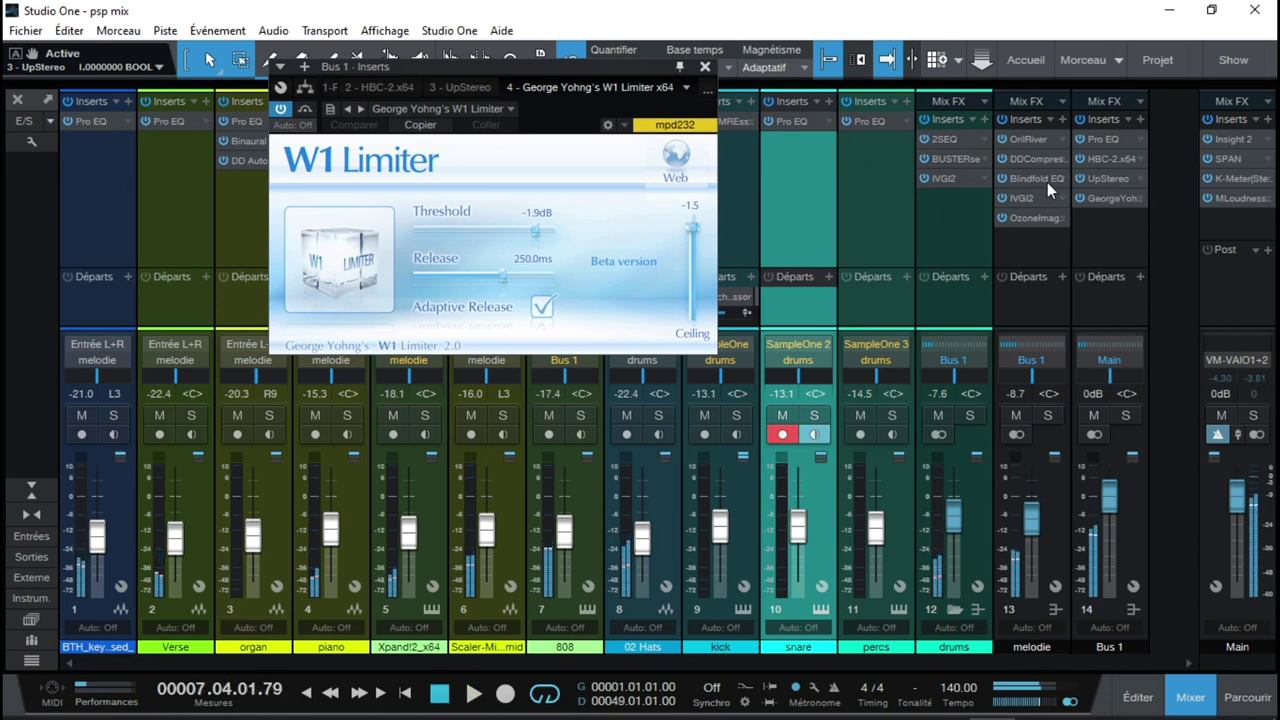
pyautogui.click(711, 67)
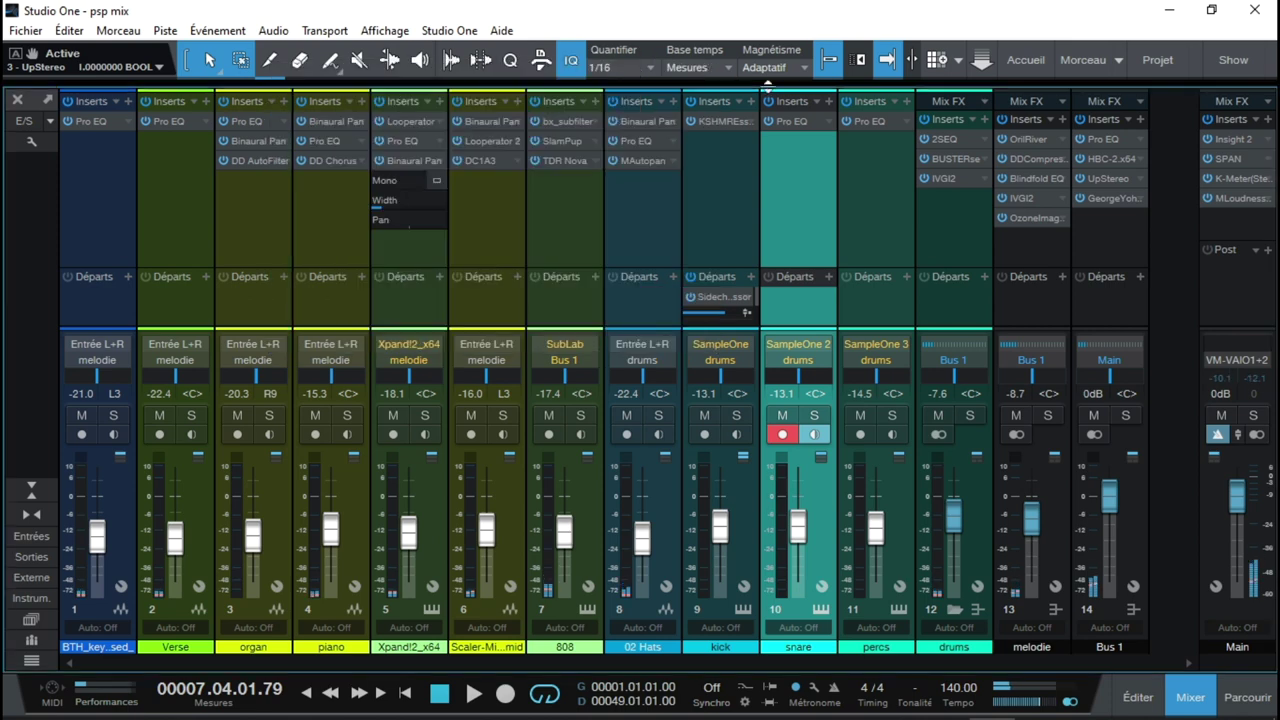
# Open SPAN on the Main channel, move its window clear of the buses and view its Information and Settings page.
pyautogui.click(1226, 162)
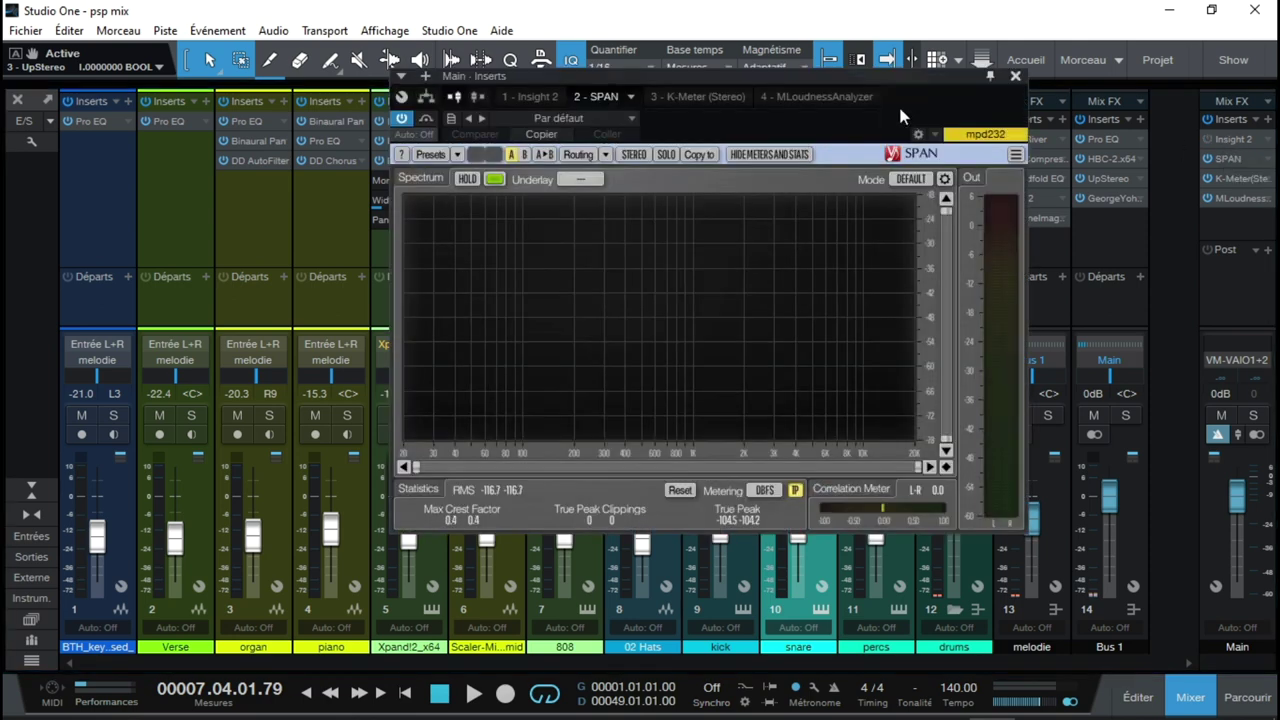
pyautogui.moveTo(857, 84); pyautogui.dragTo(714, 68)
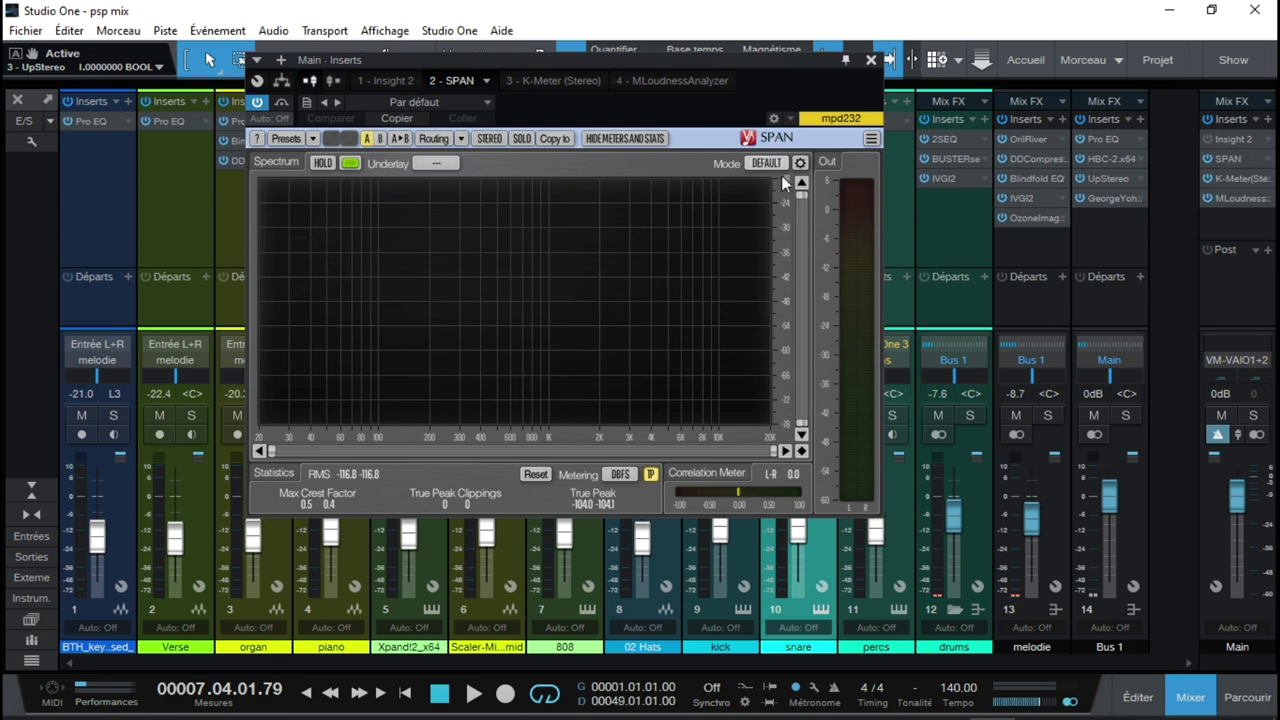
pyautogui.click(871, 140)
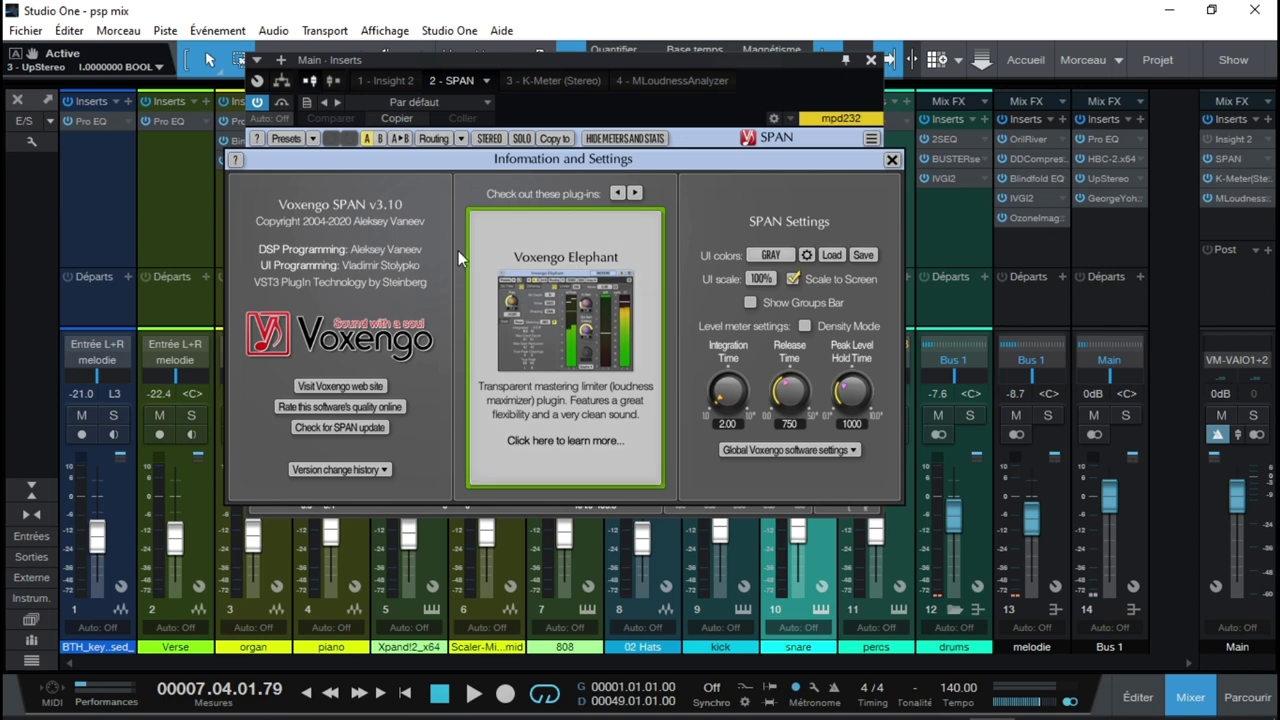
pyautogui.click(891, 160)
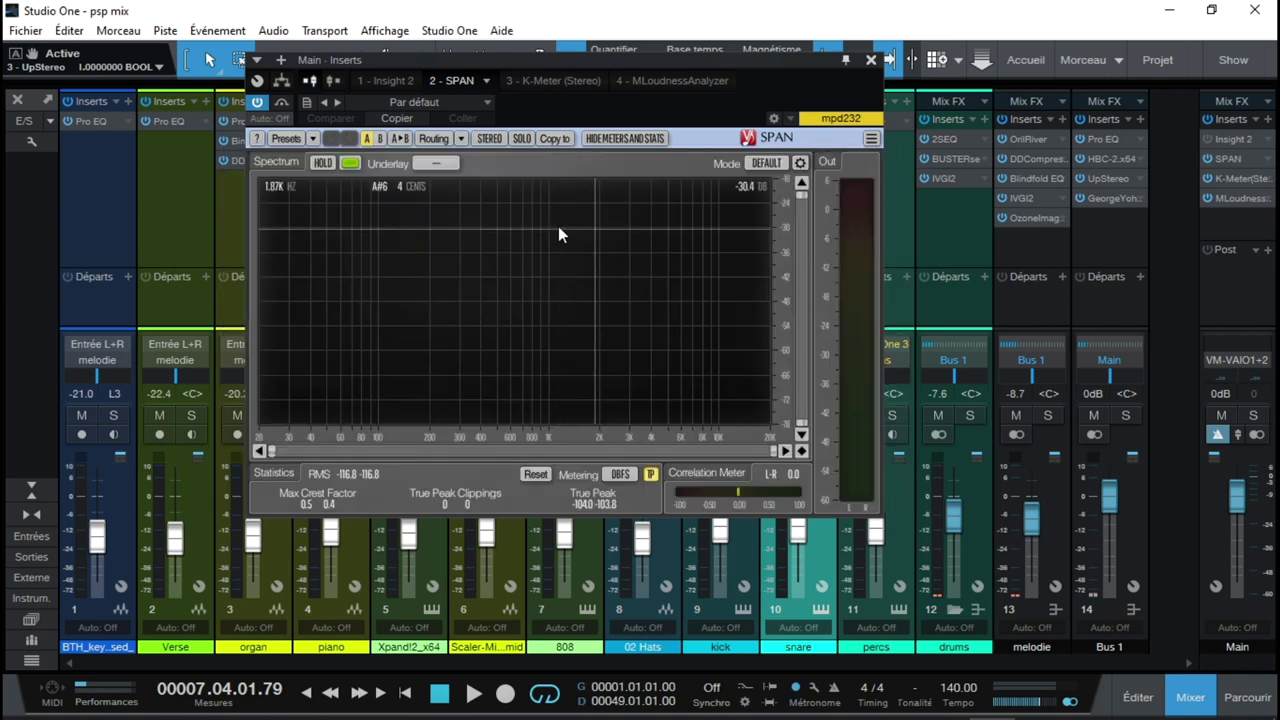
# Play a short passage of the song to examine SPAN's spectrum, output level and correlation meter.
pyautogui.press('space')
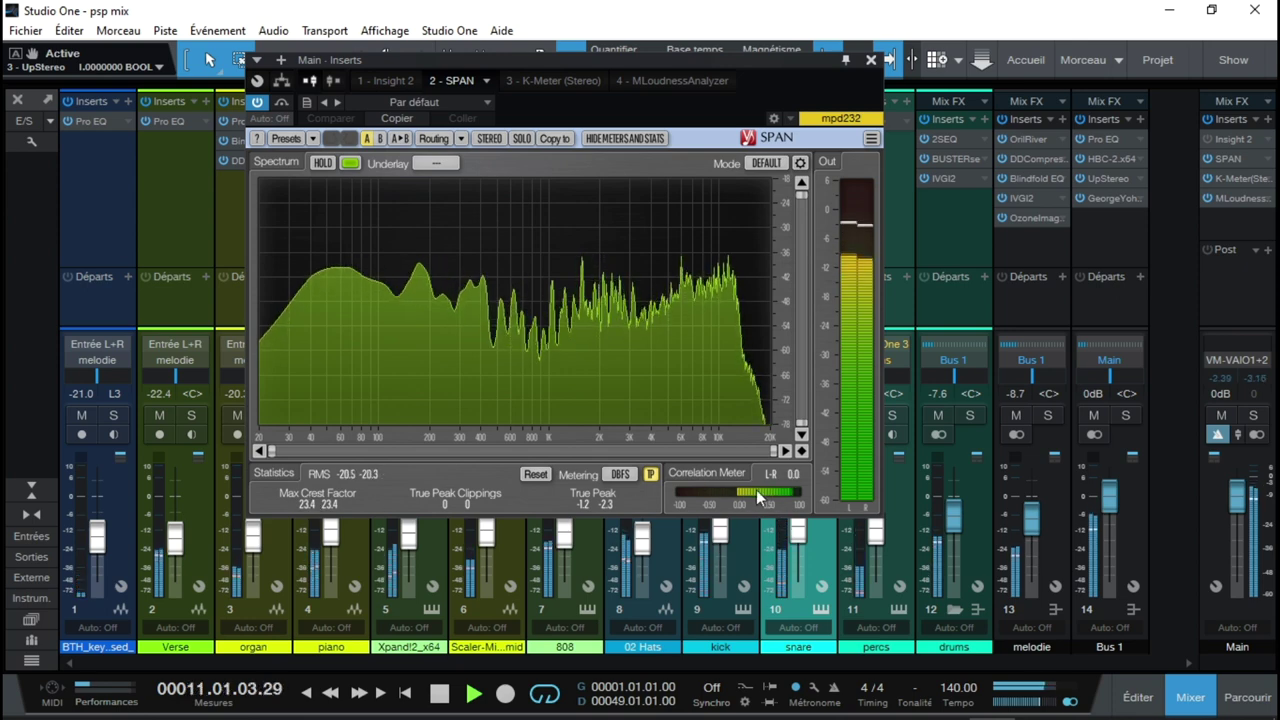
pyautogui.press('space')
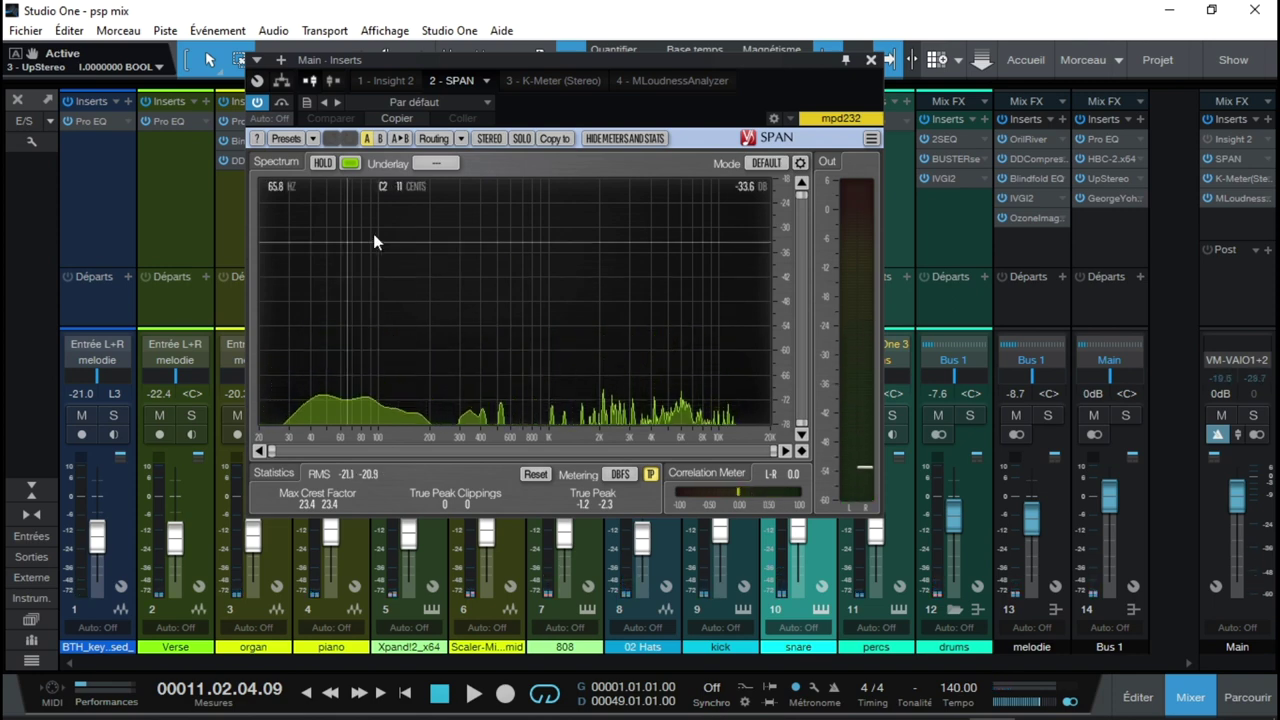
# Play the song again and sweep across SPAN's spectrum from the low towards the high frequencies.
pyautogui.press('space')
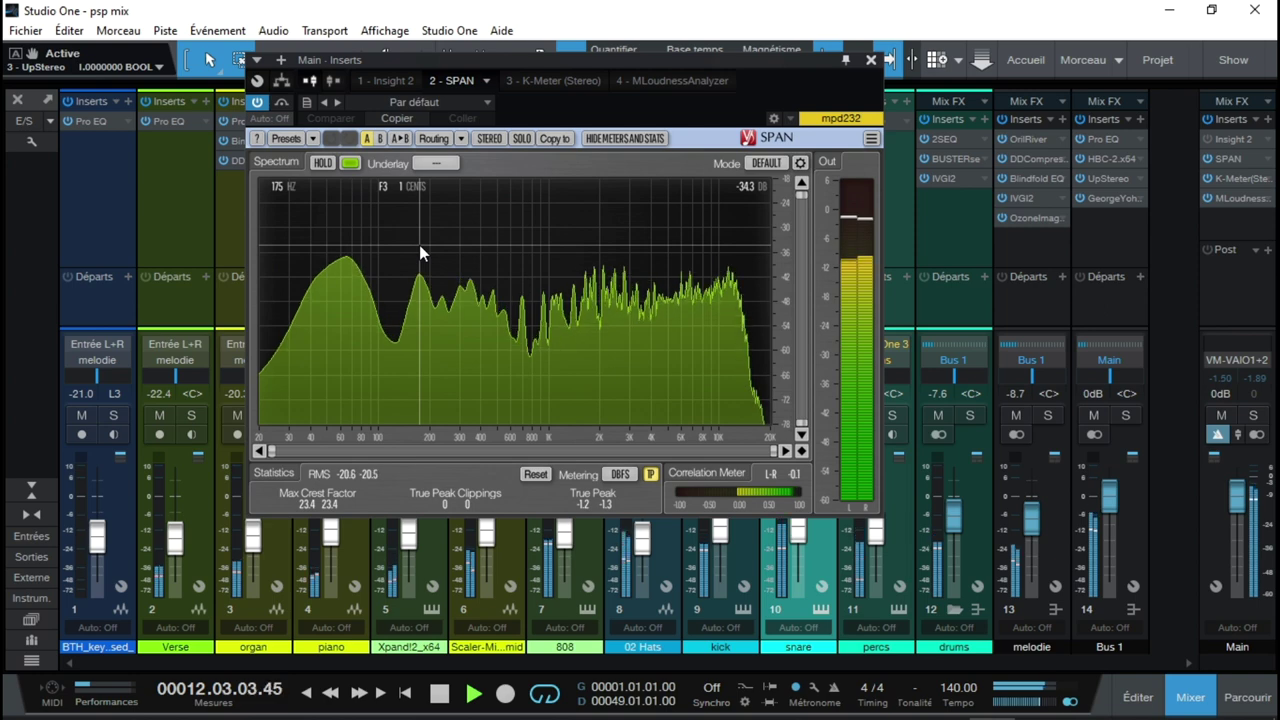
pyautogui.moveTo(403, 253); pyautogui.dragTo(622, 239)
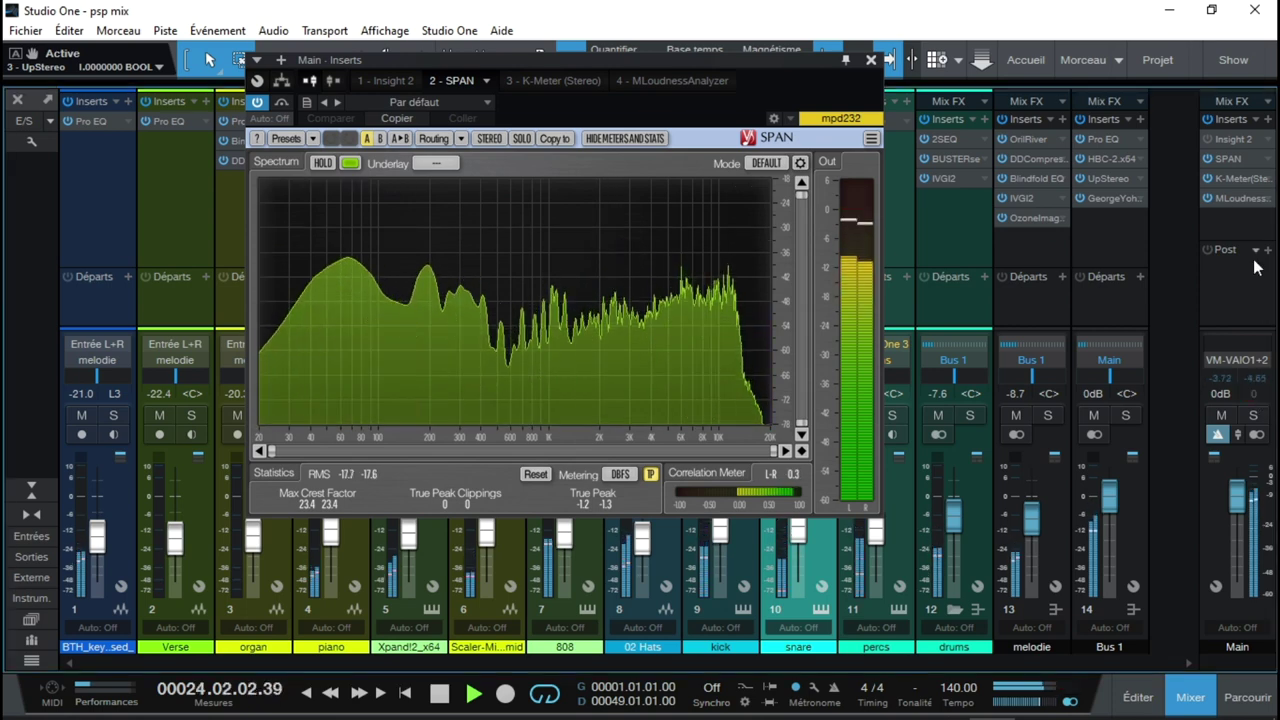
# Open K-Meter on the Main channel and set it to Normal metering with ITU-R averaging.
pyautogui.click(1237, 178)
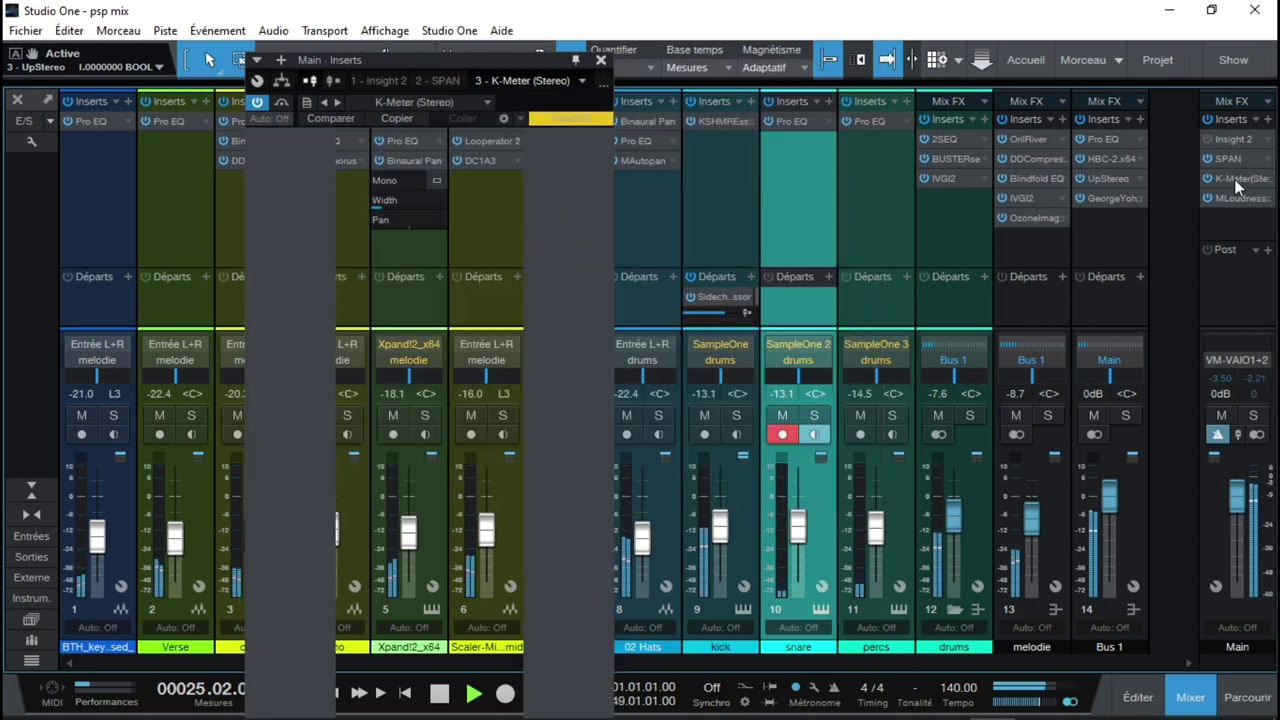
pyautogui.moveTo(486, 63); pyautogui.dragTo(615, 20)
pyautogui.click(604, 162)
pyautogui.click(604, 200)
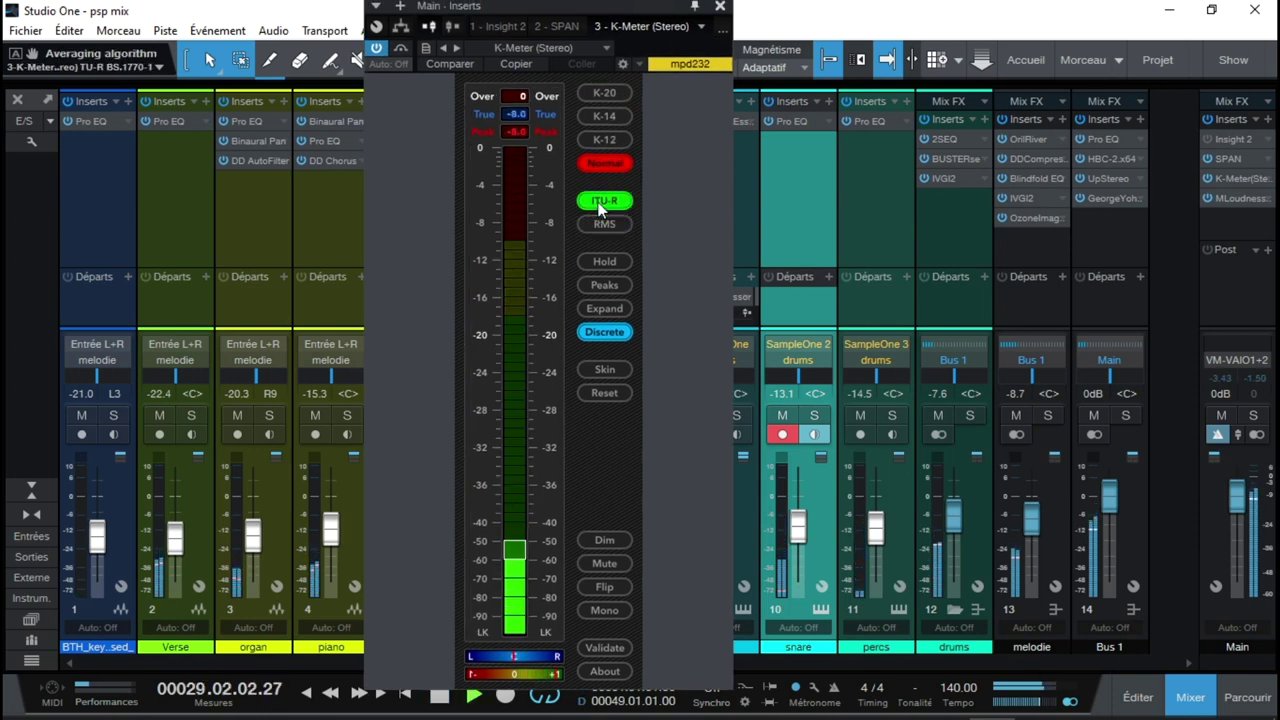
# Try K-Meter's K-20 metering mode while playing the song and return it to Normal.
pyautogui.click(605, 94)
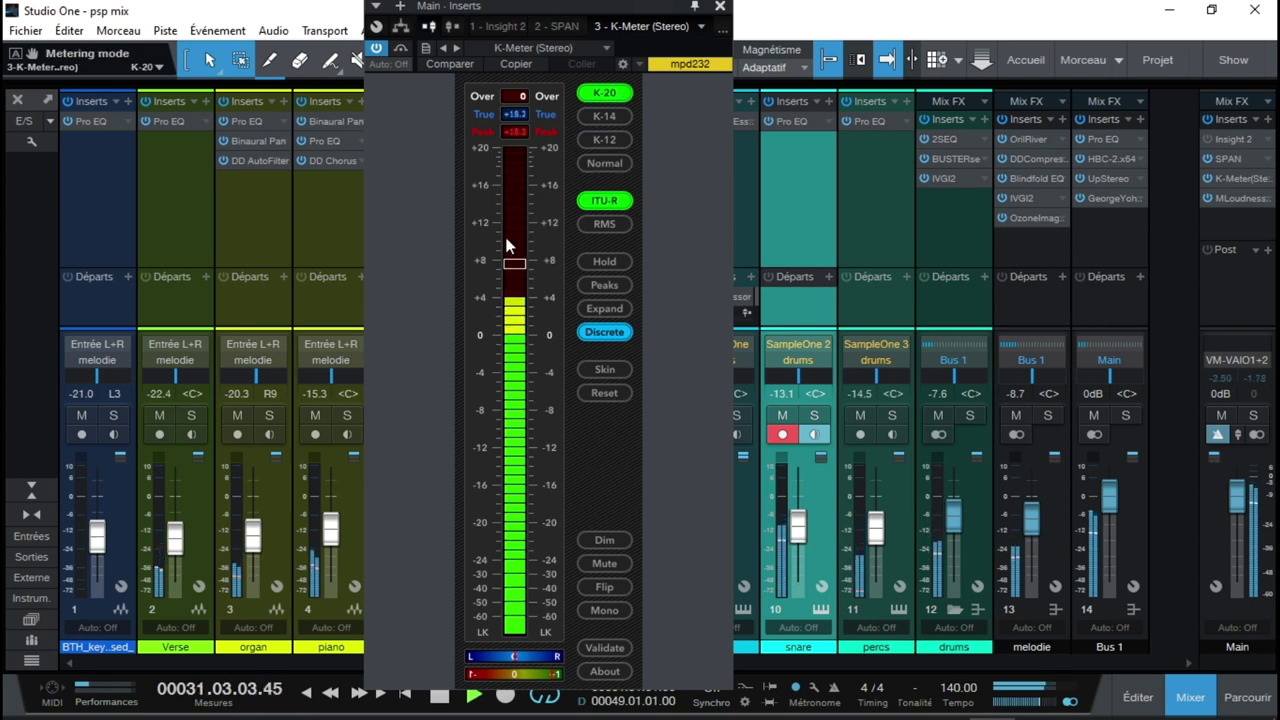
pyautogui.click(543, 634)
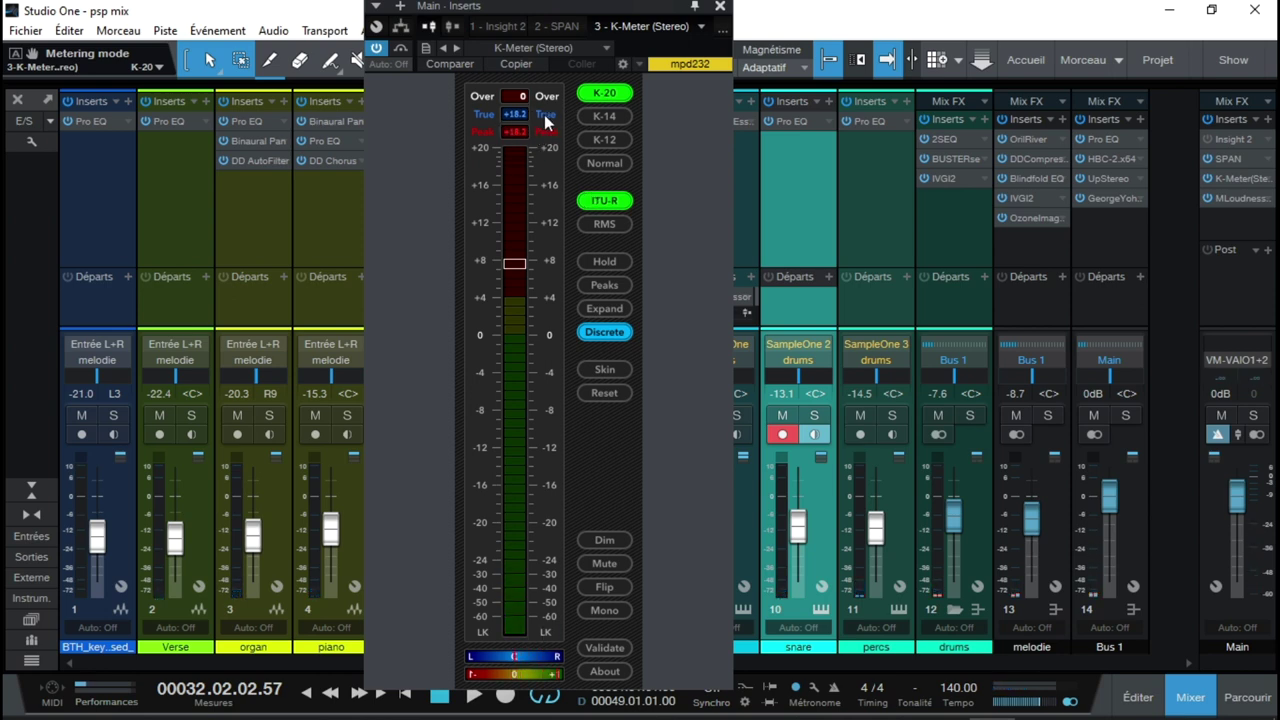
pyautogui.press('space')
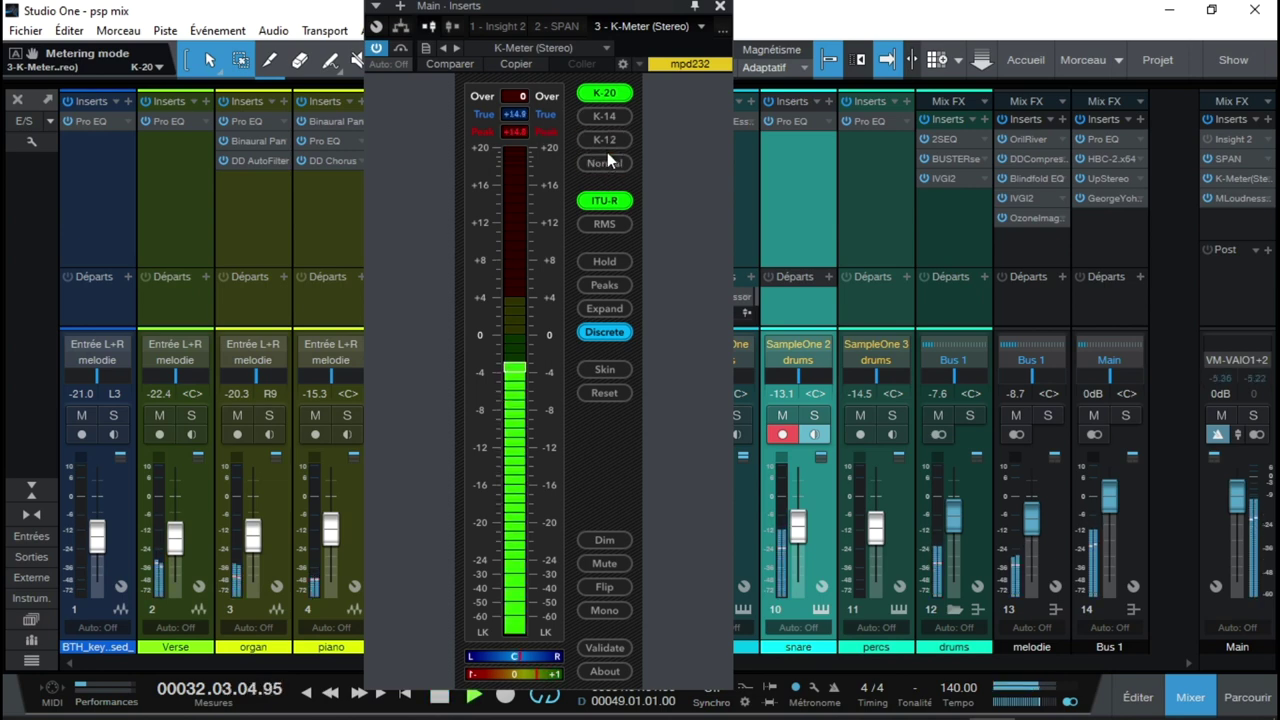
pyautogui.click(608, 164)
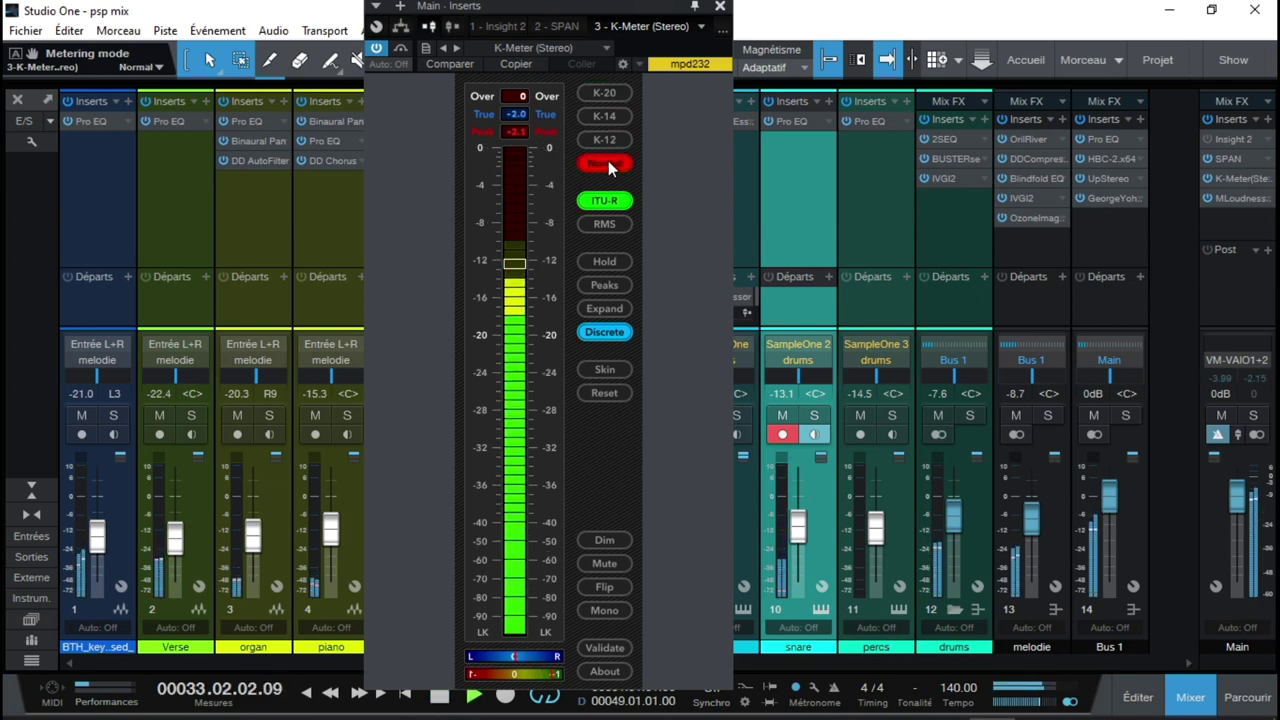
# Set K-Meter to RMS averaging with Hold and Peaks on, and briefly try the Expand option.
pyautogui.click(606, 224)
pyautogui.click(601, 284)
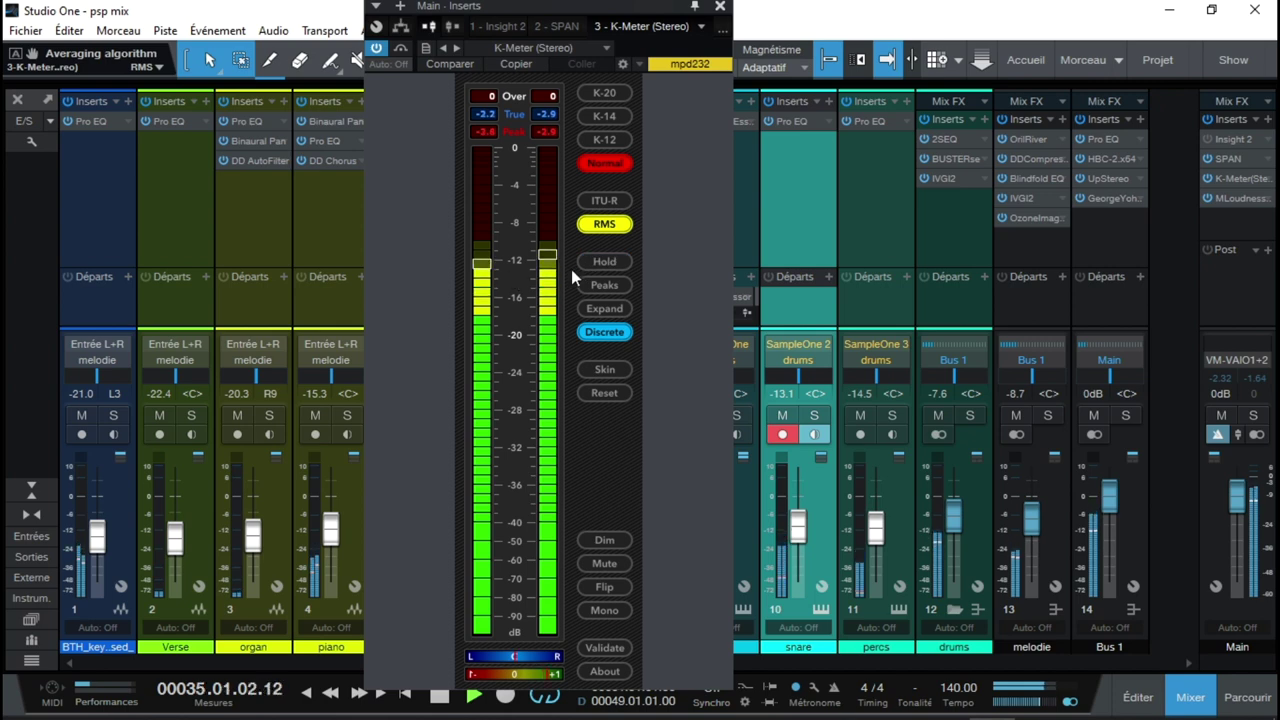
pyautogui.click(609, 262)
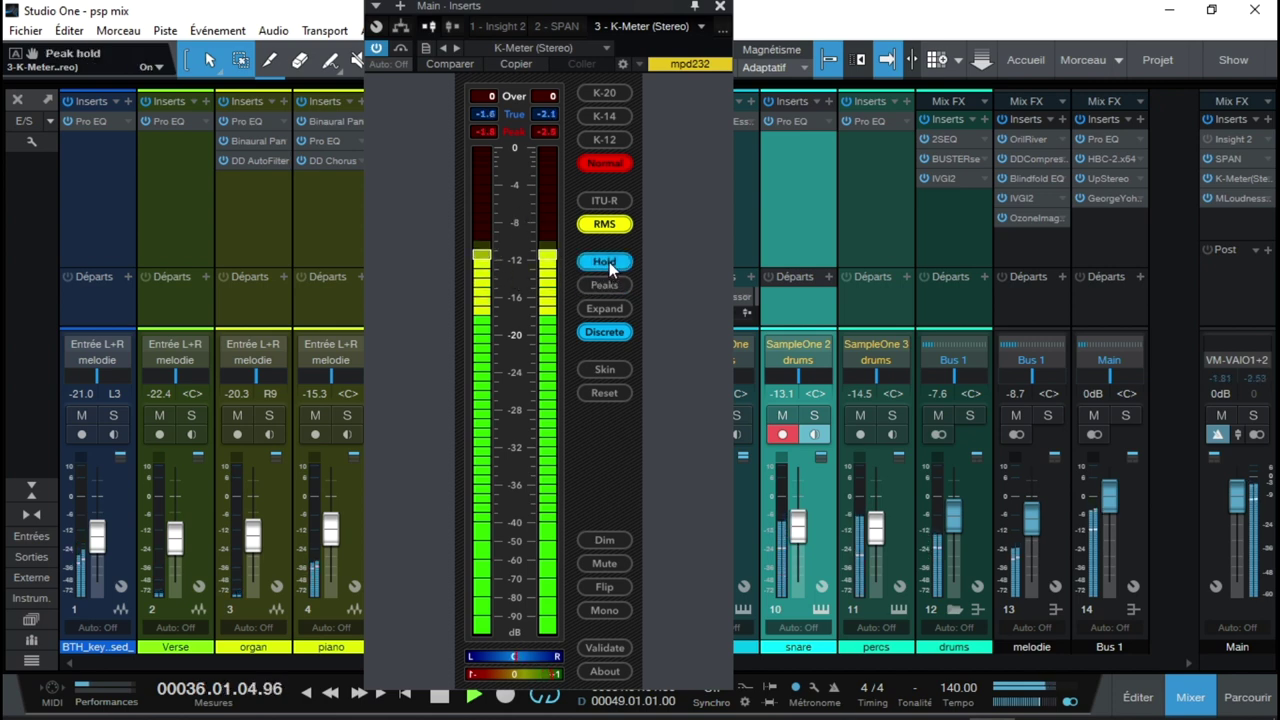
pyautogui.click(603, 285)
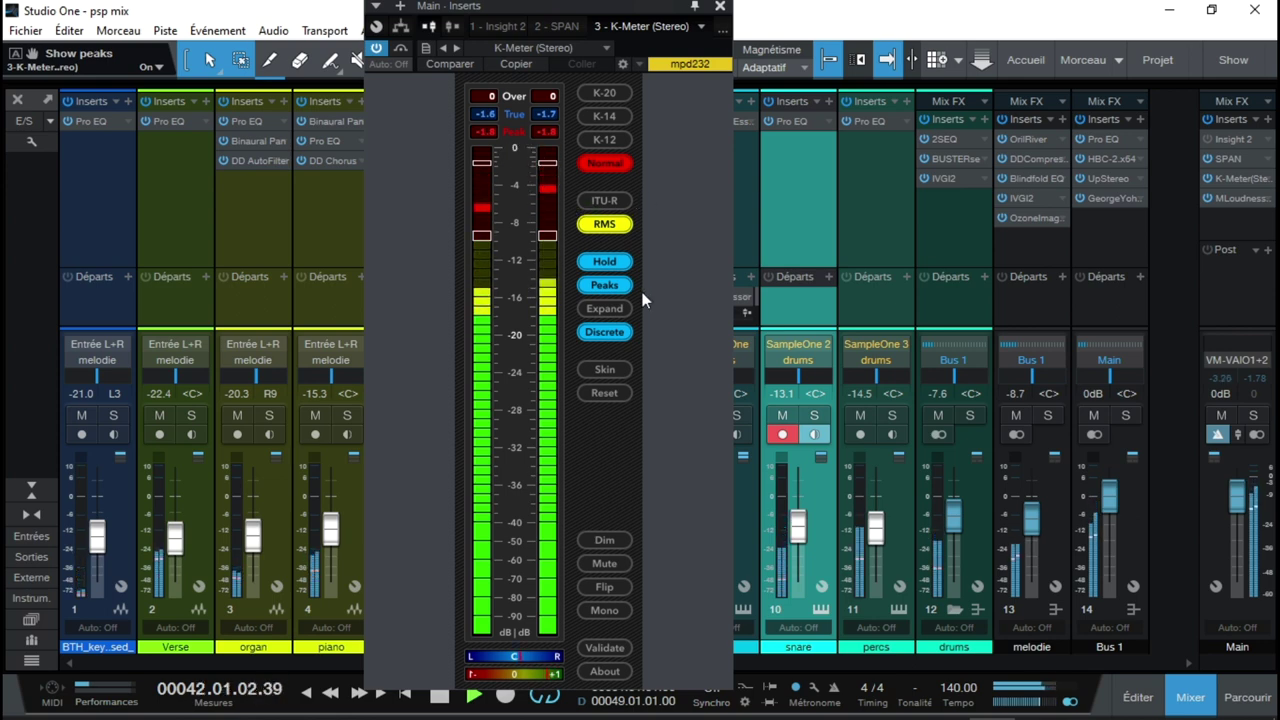
pyautogui.click(615, 311)
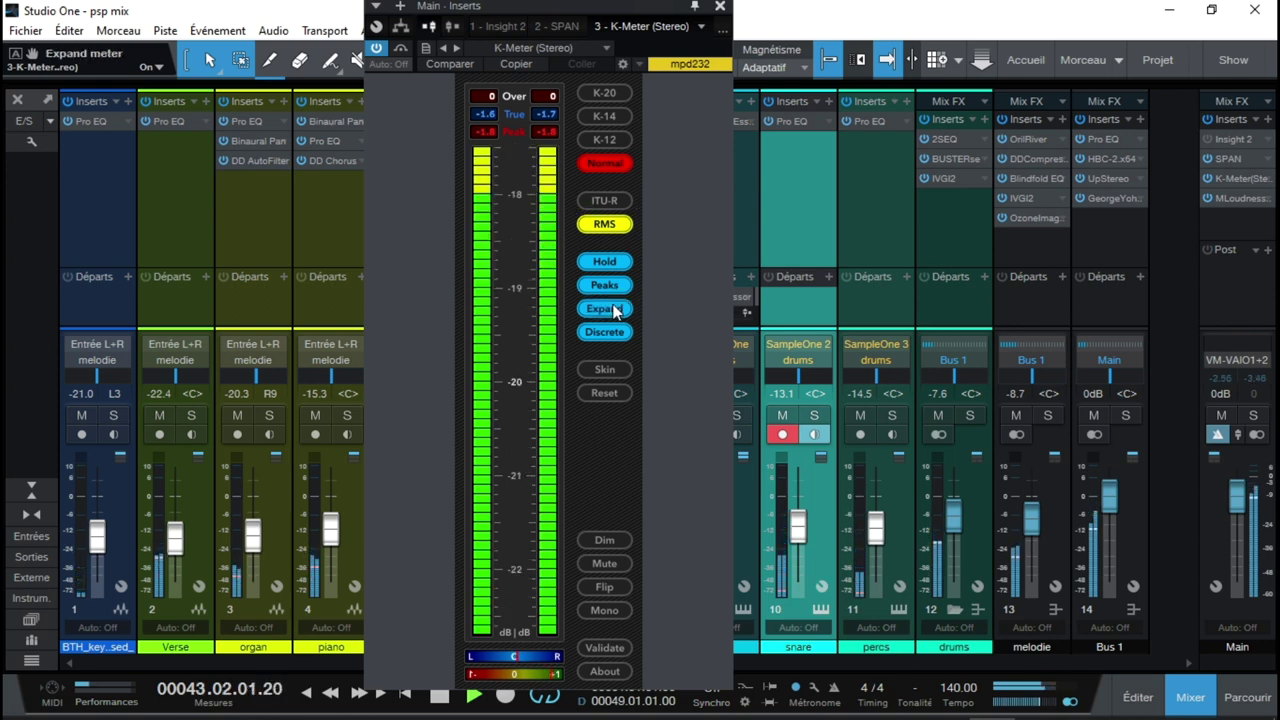
pyautogui.click(613, 310)
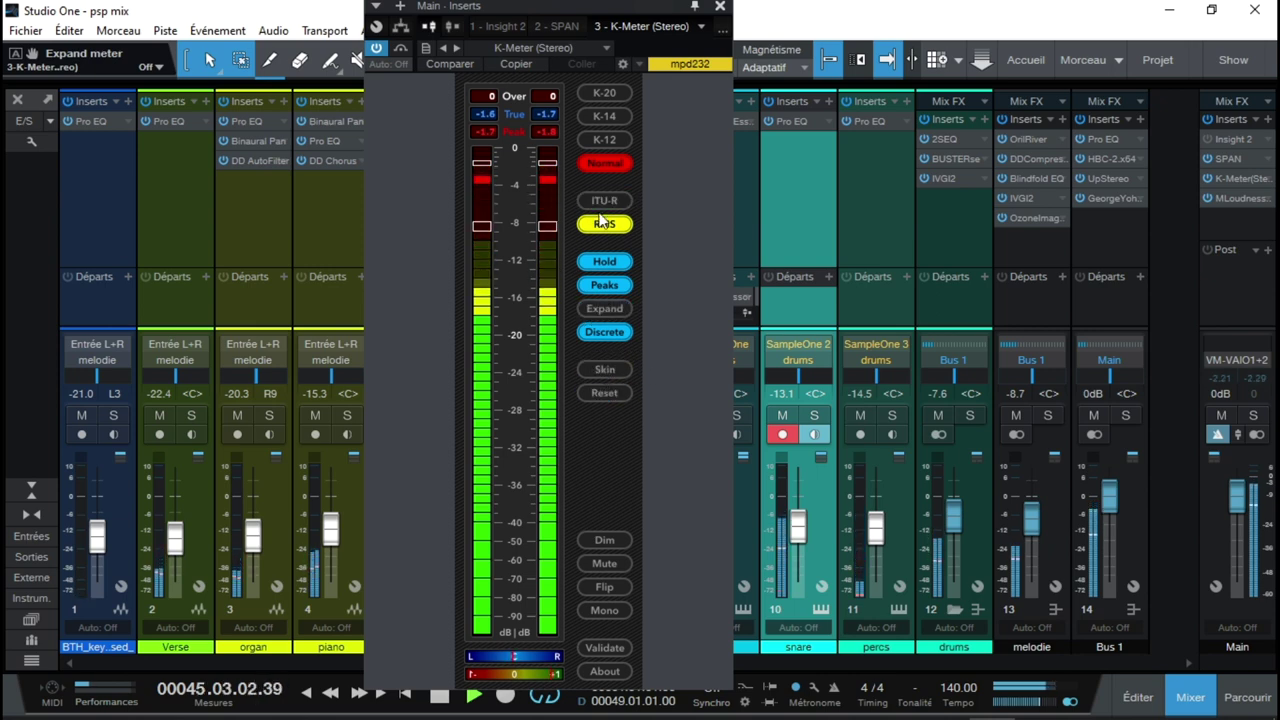
# Switch K-Meter through K-14 to K-12 metering, compare ITU-R with RMS averaging, keeping RMS, and stop playback.
pyautogui.click(605, 117)
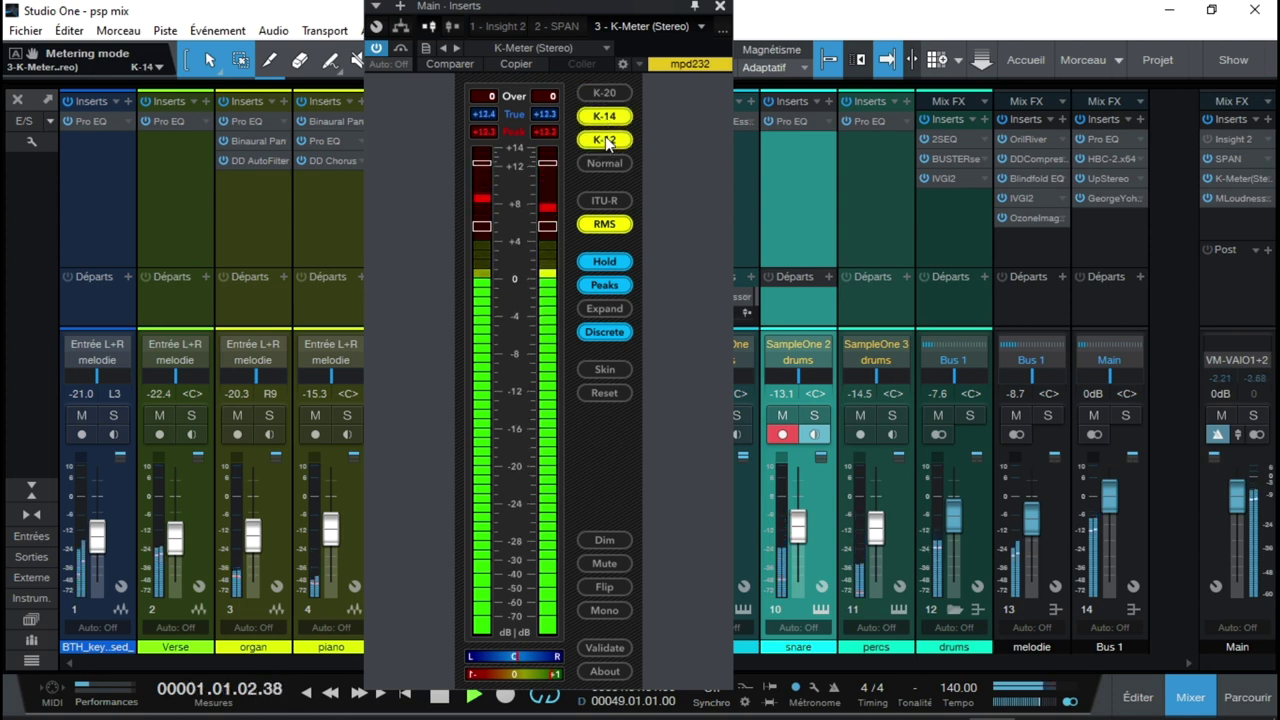
pyautogui.click(605, 138)
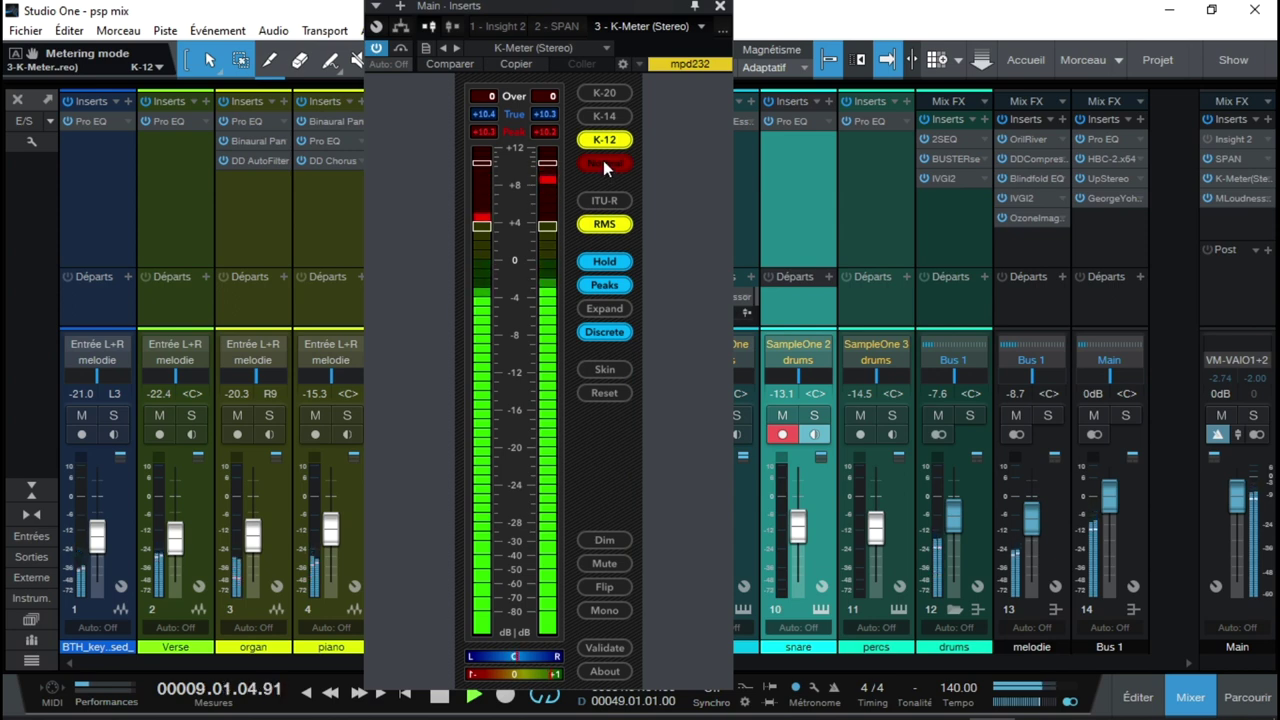
pyautogui.click(608, 201)
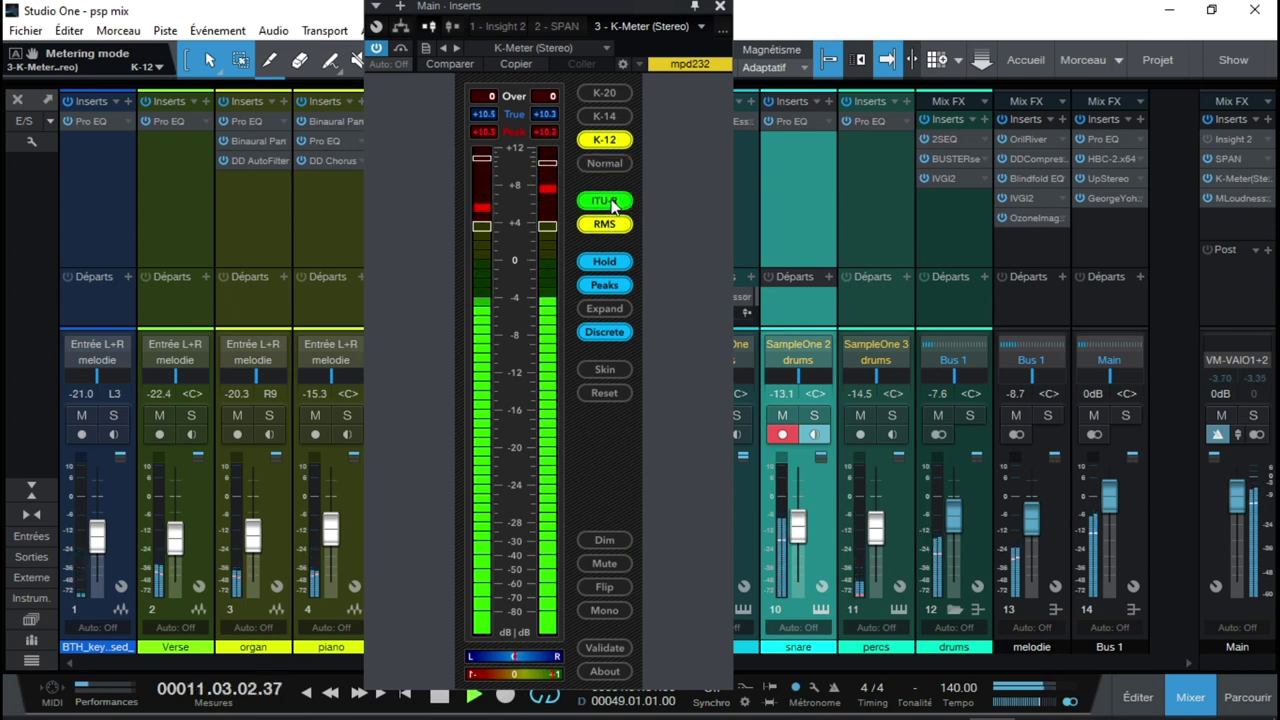
pyautogui.click(610, 203)
pyautogui.click(601, 226)
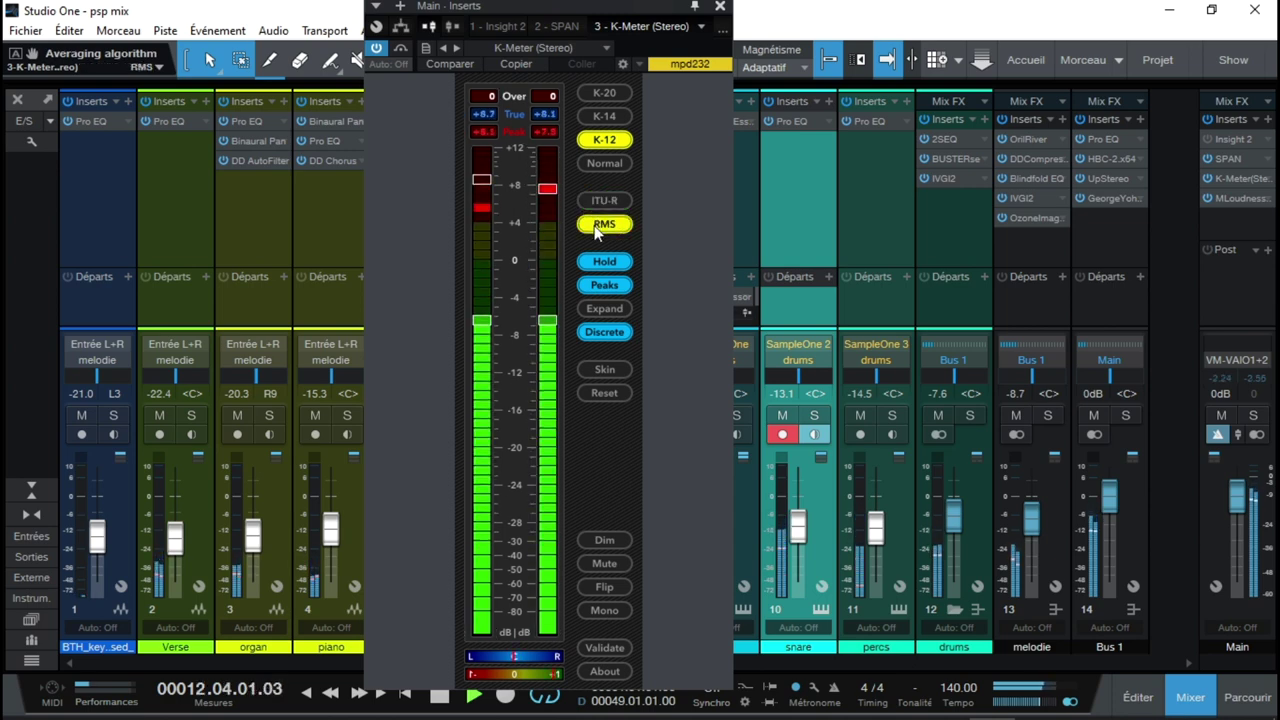
pyautogui.press('space')
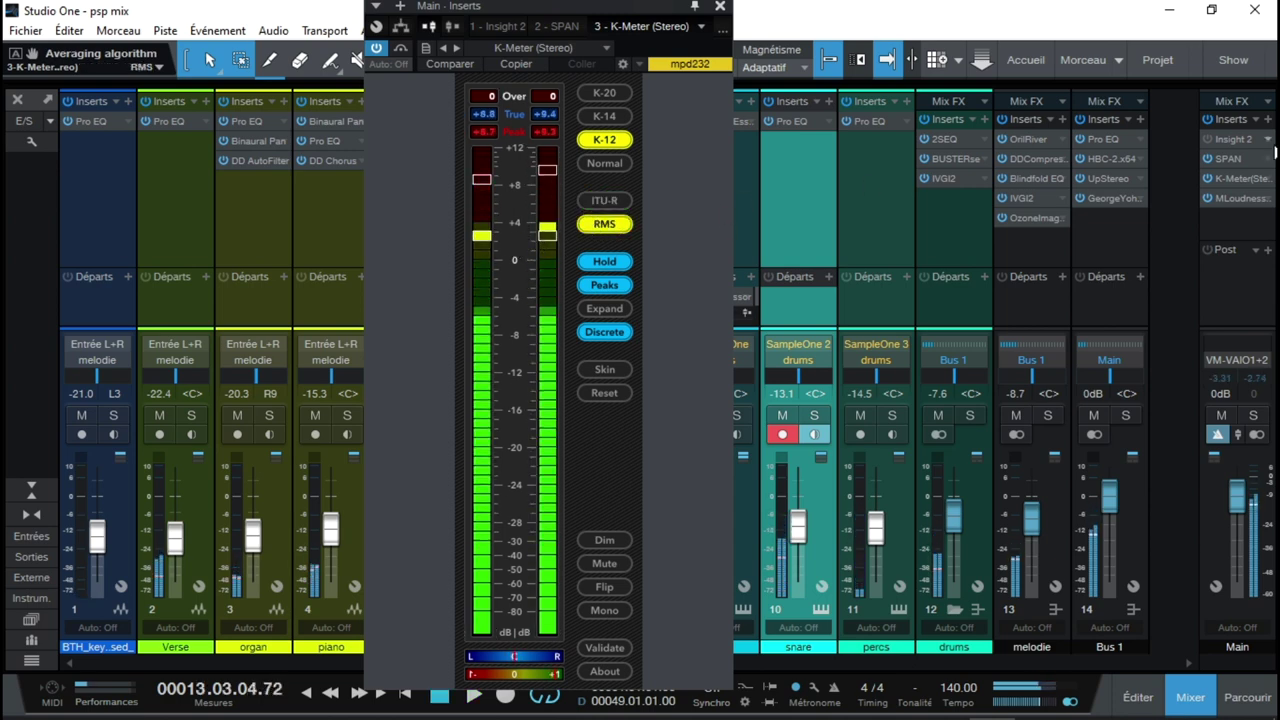
# Open MLoudnessAnalyzer on the Main channel, move its window clear of the buses and play a short passage to examine its meters.
pyautogui.click(1236, 179)
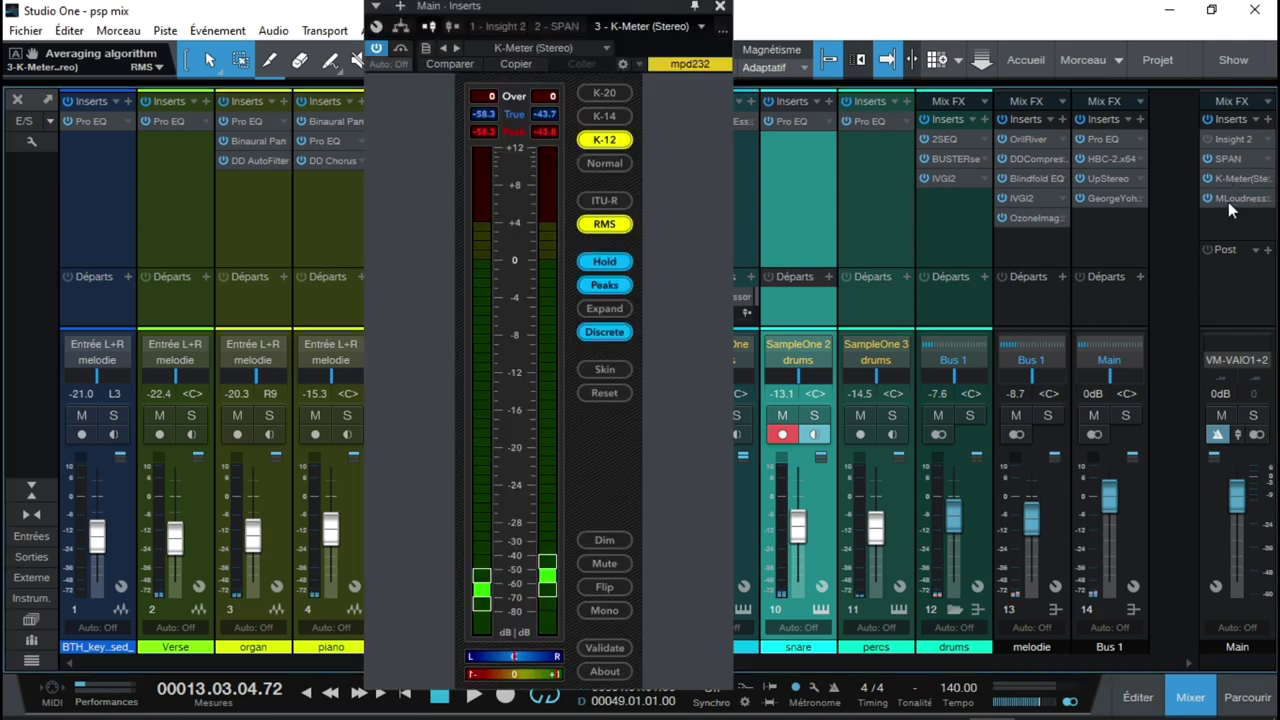
pyautogui.click(1228, 201)
pyautogui.moveTo(939, 16); pyautogui.dragTo(707, 8)
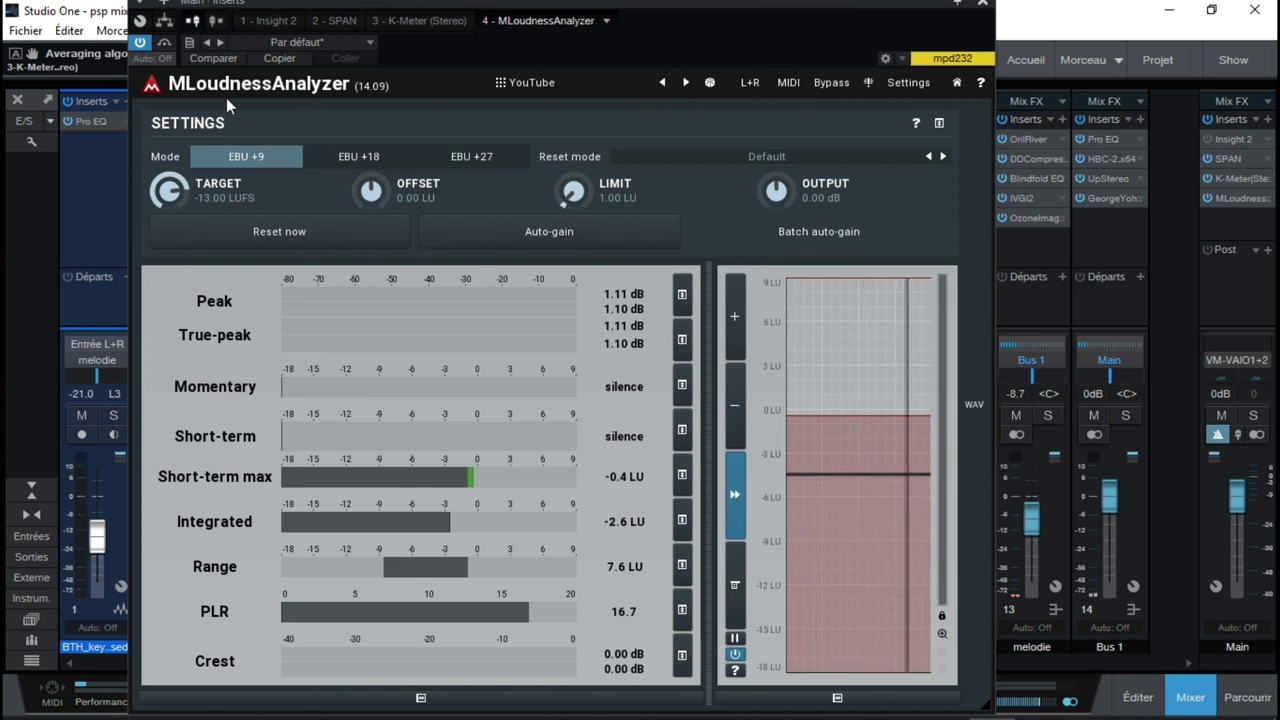
pyautogui.press('space')
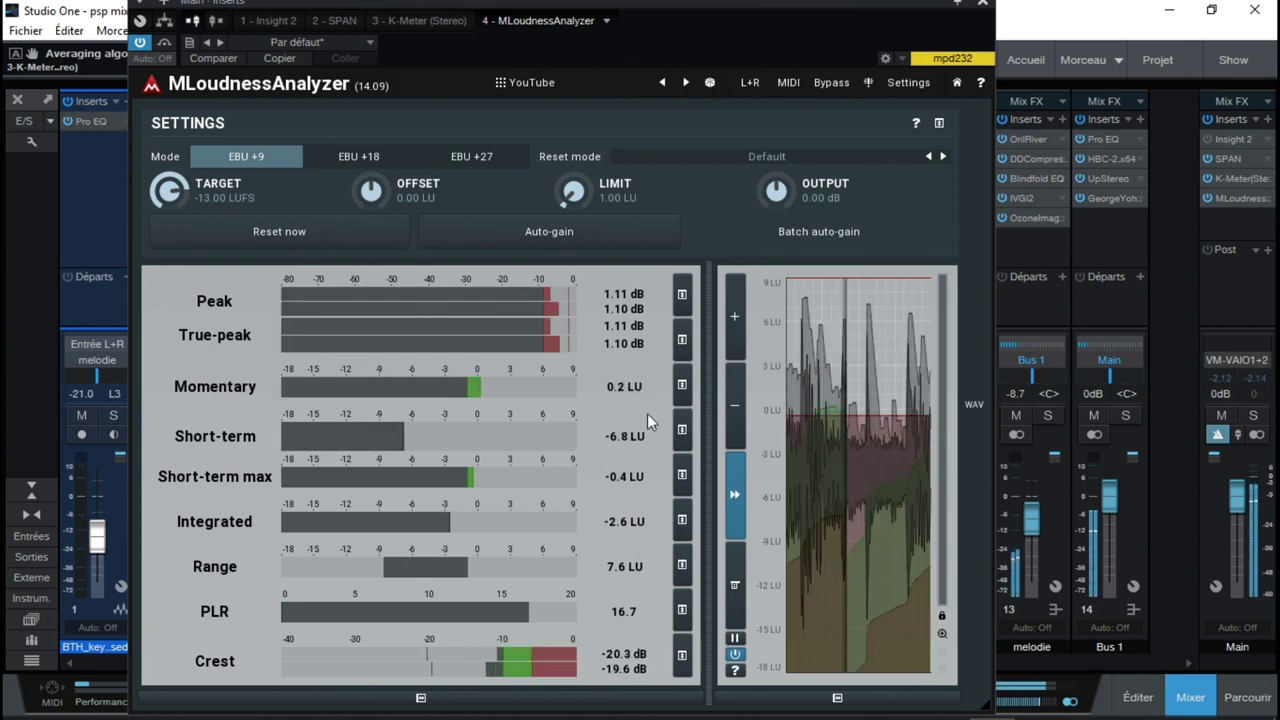
pyautogui.press('space')
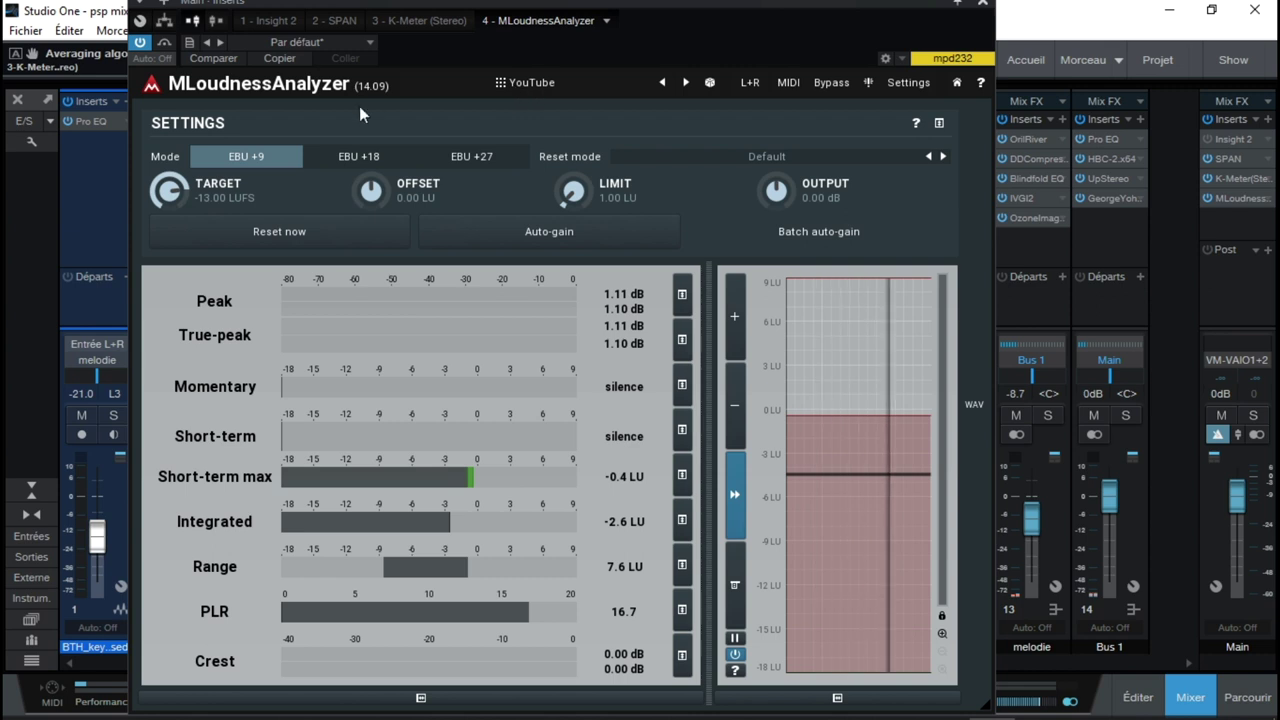
# Set MLoudnessAnalyzer's target loudness to -14 LUFS.
pyautogui.moveTo(158, 194); pyautogui.dragTo(172, 190)
pyautogui.doubleClick(224, 199)
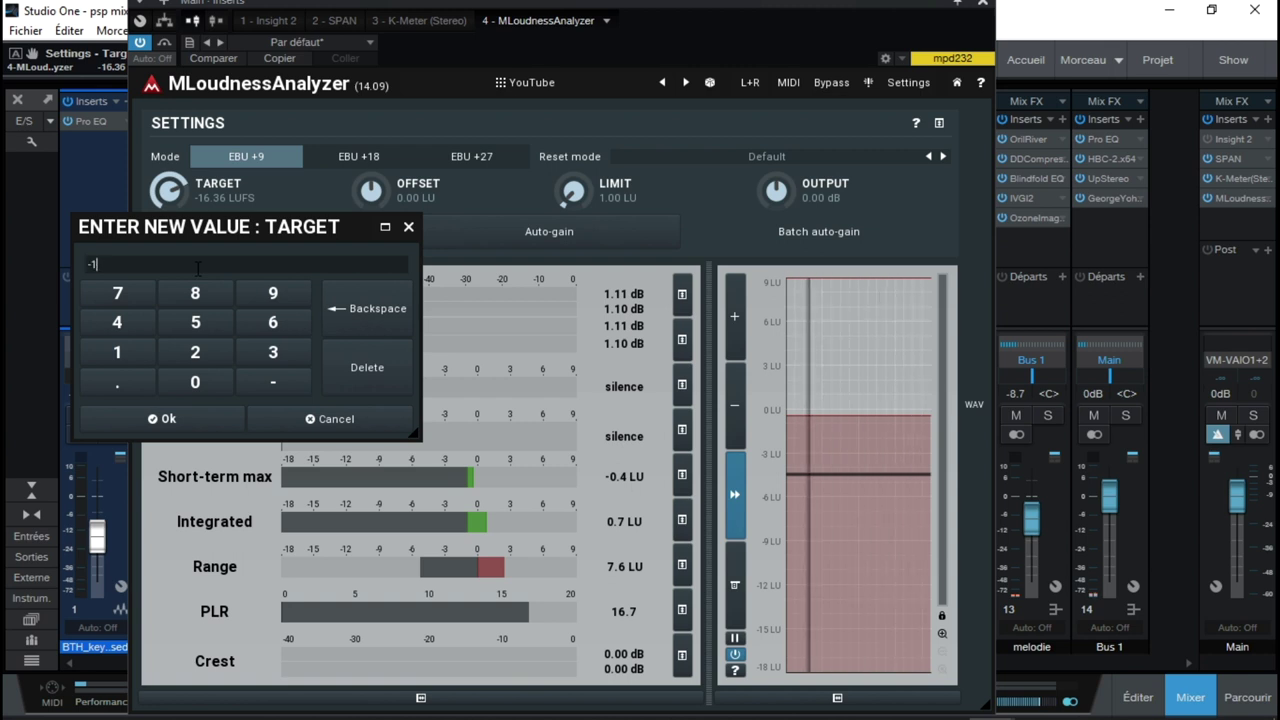
pyautogui.press('Return')
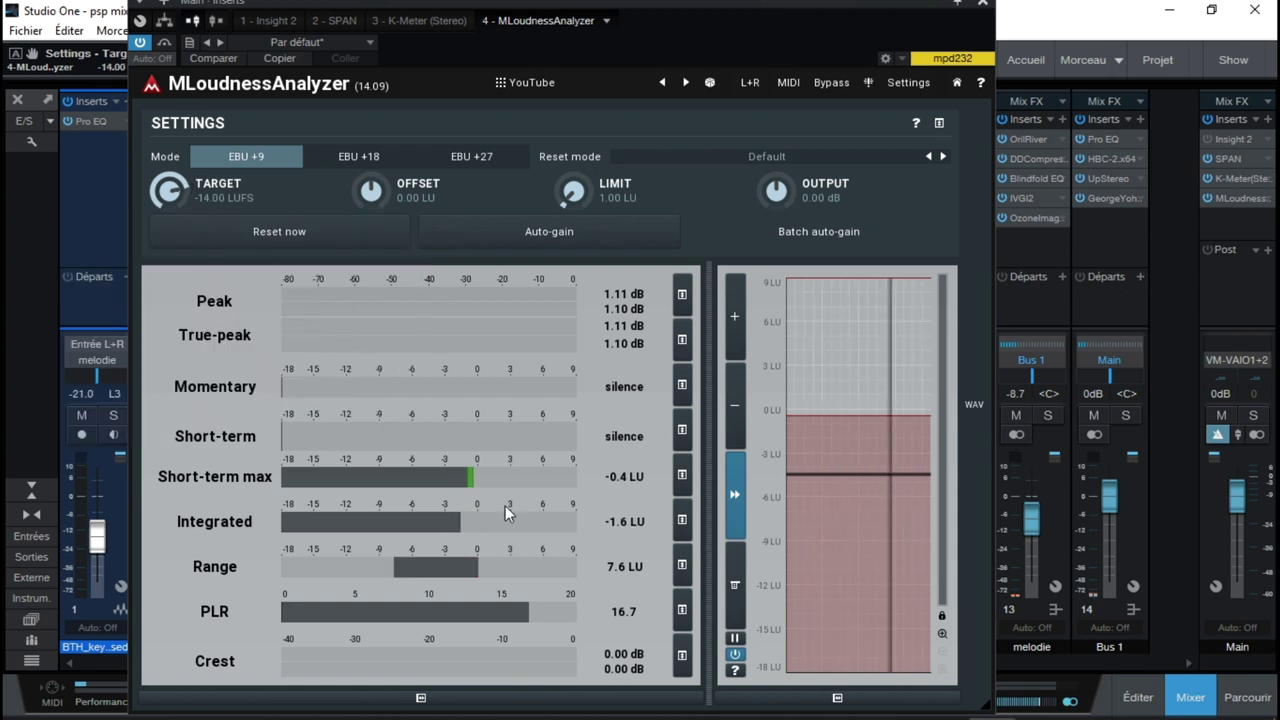
# Play the song to check its loudness against the target, reset the measurement for a fresh reading and close MLoudnessAnalyzer.
pyautogui.press('space')
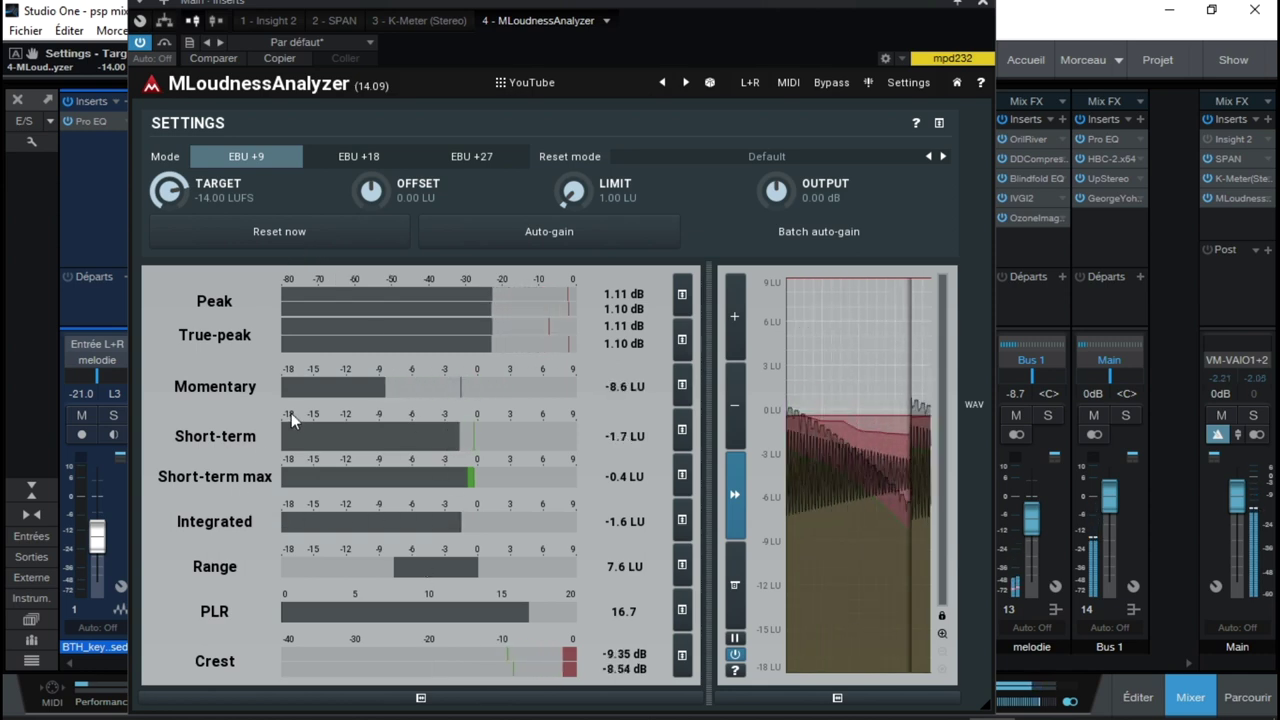
pyautogui.press('space')
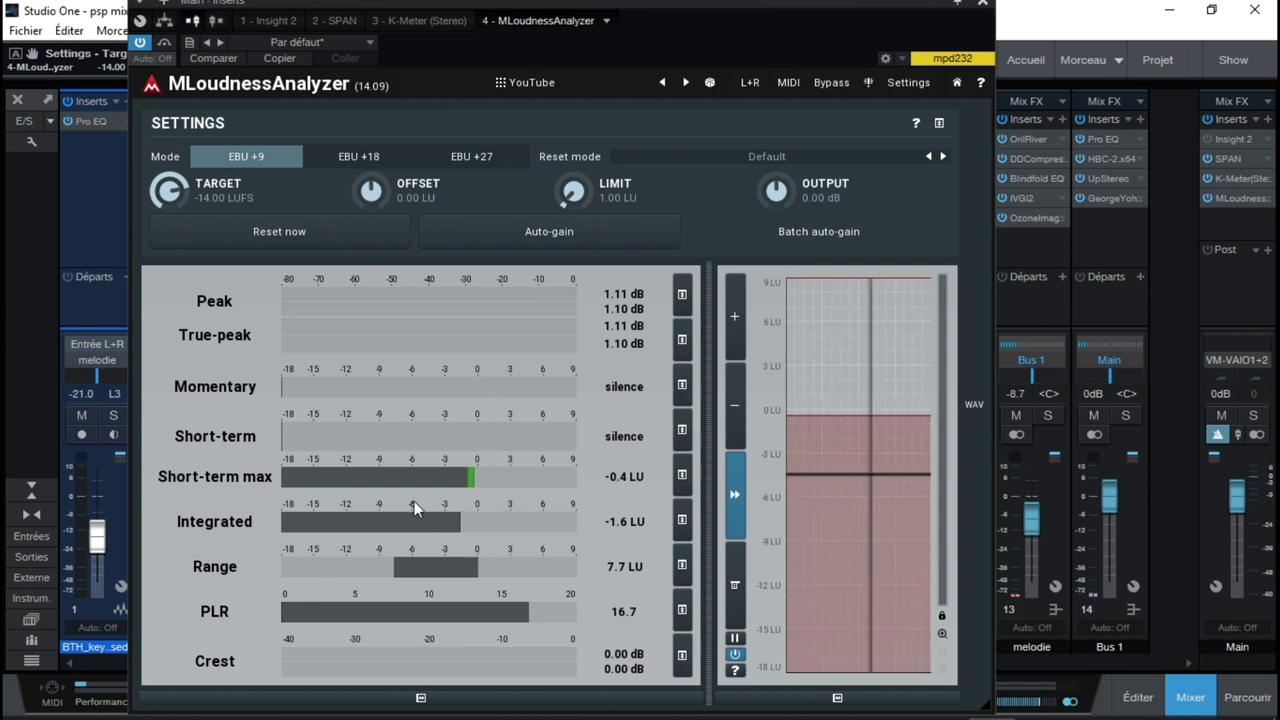
pyautogui.press('space')
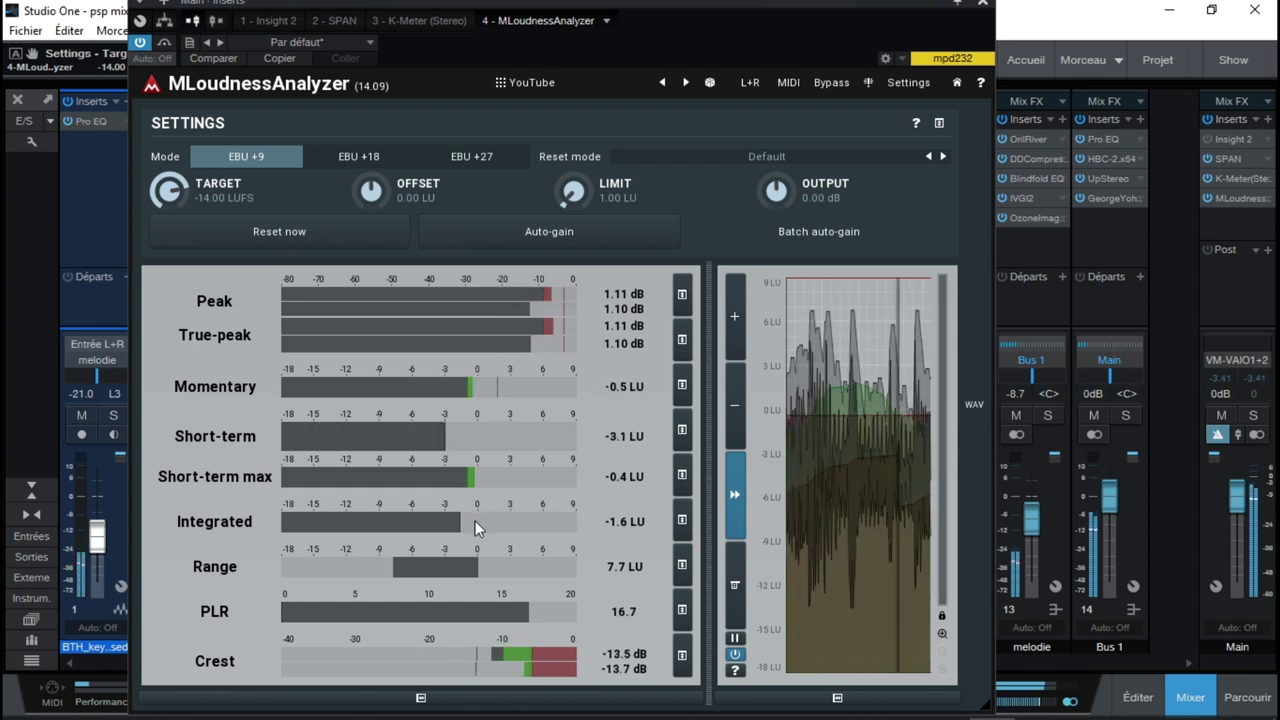
pyautogui.click(291, 238)
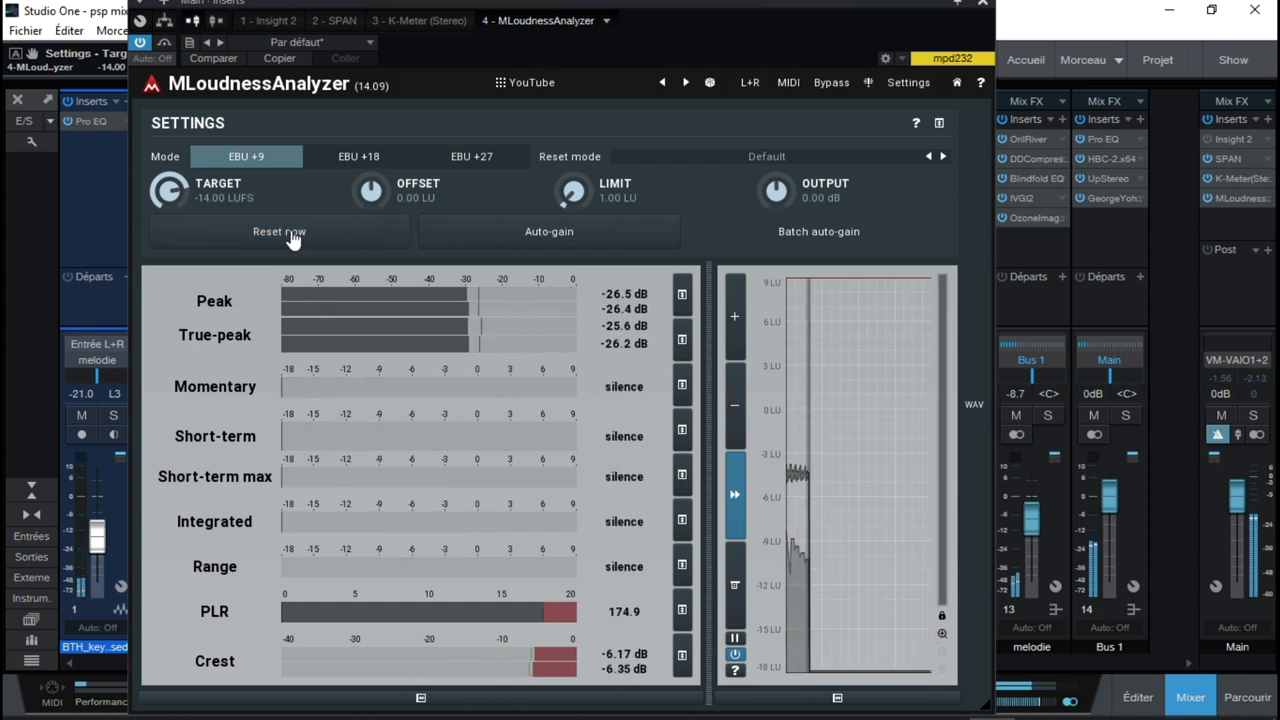
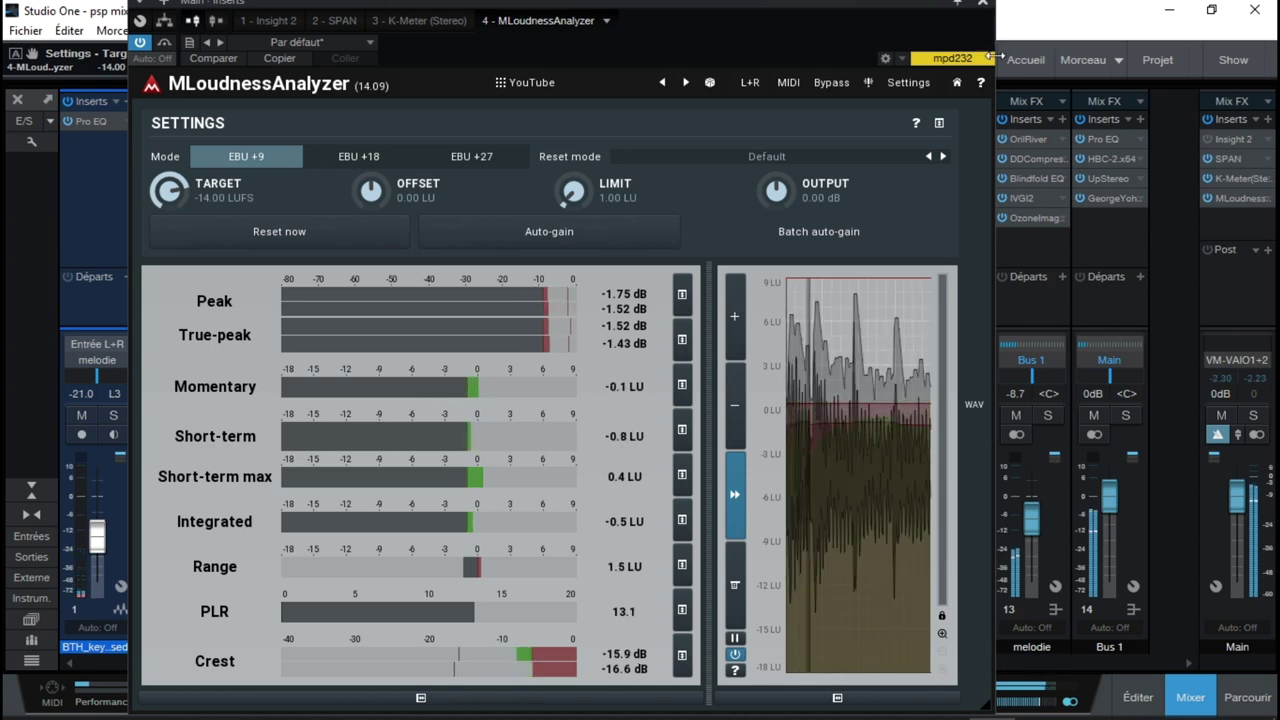
pyautogui.click(978, 5)
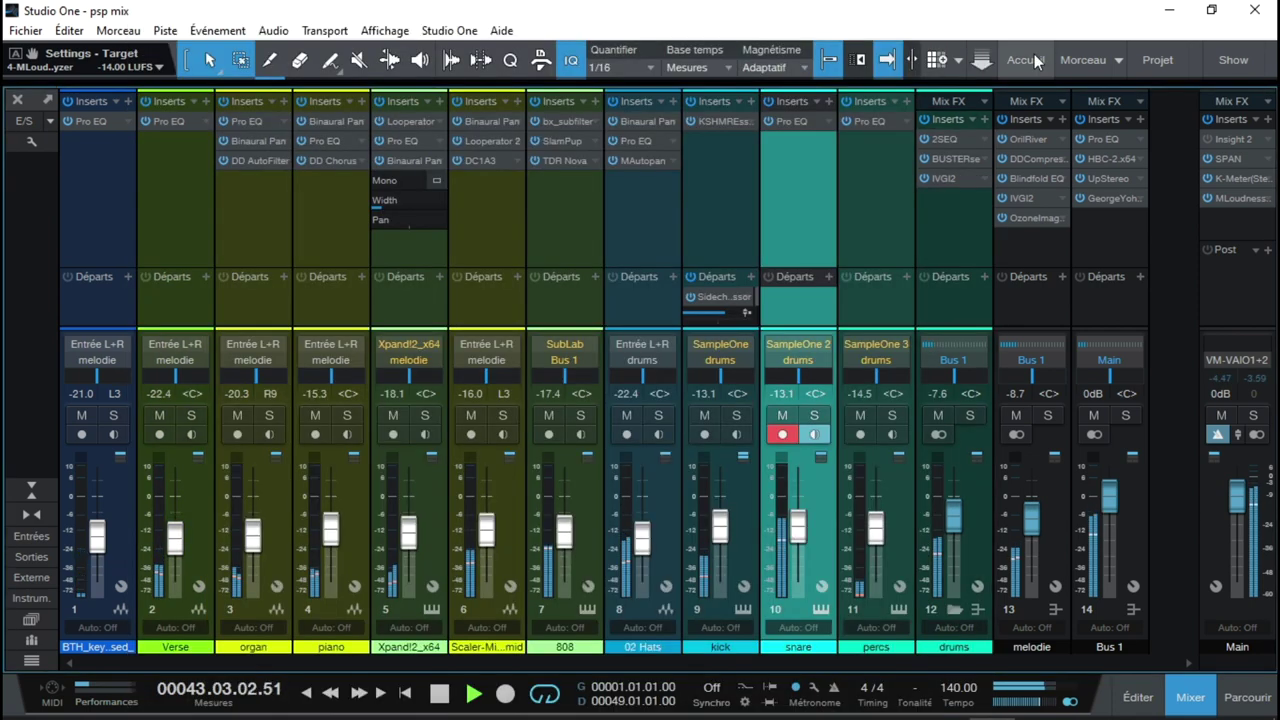
# Find LoudMax64 in the effects browser, insert it at the end of Bus 1's chain and move its window over the mixer.
pyautogui.click(1243, 697)
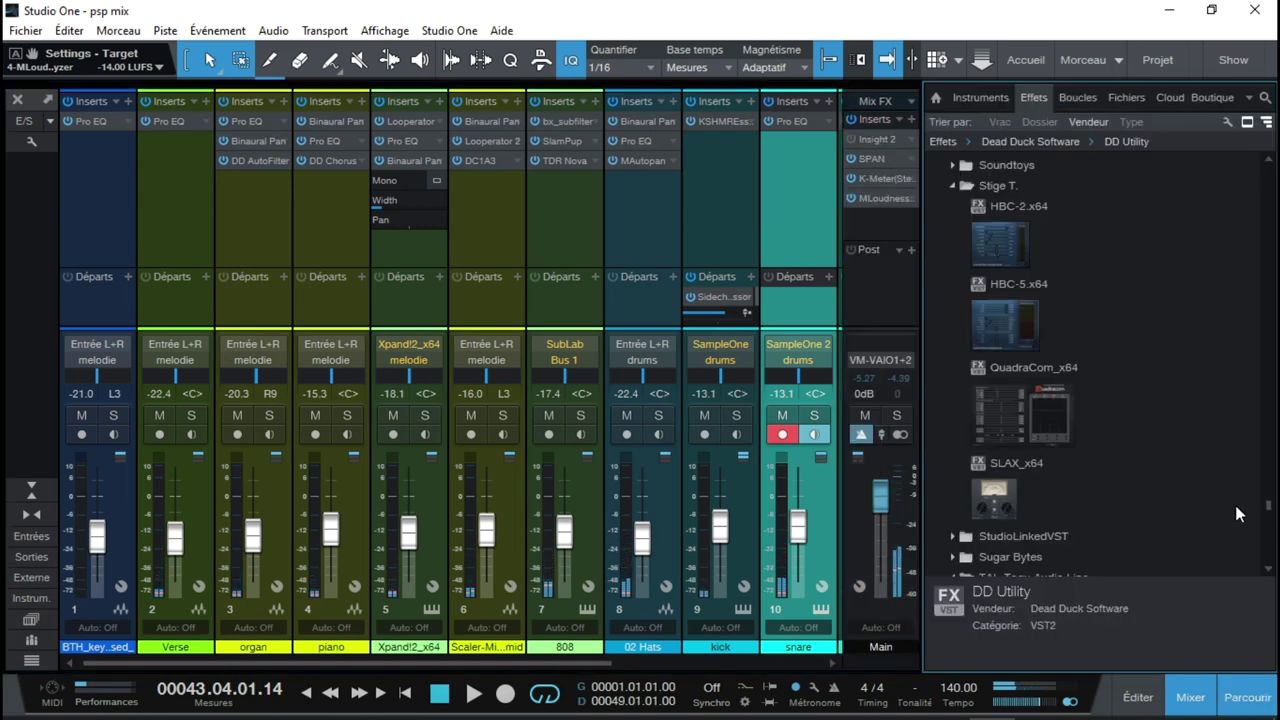
pyautogui.moveTo(1273, 510); pyautogui.dragTo(1275, 517)
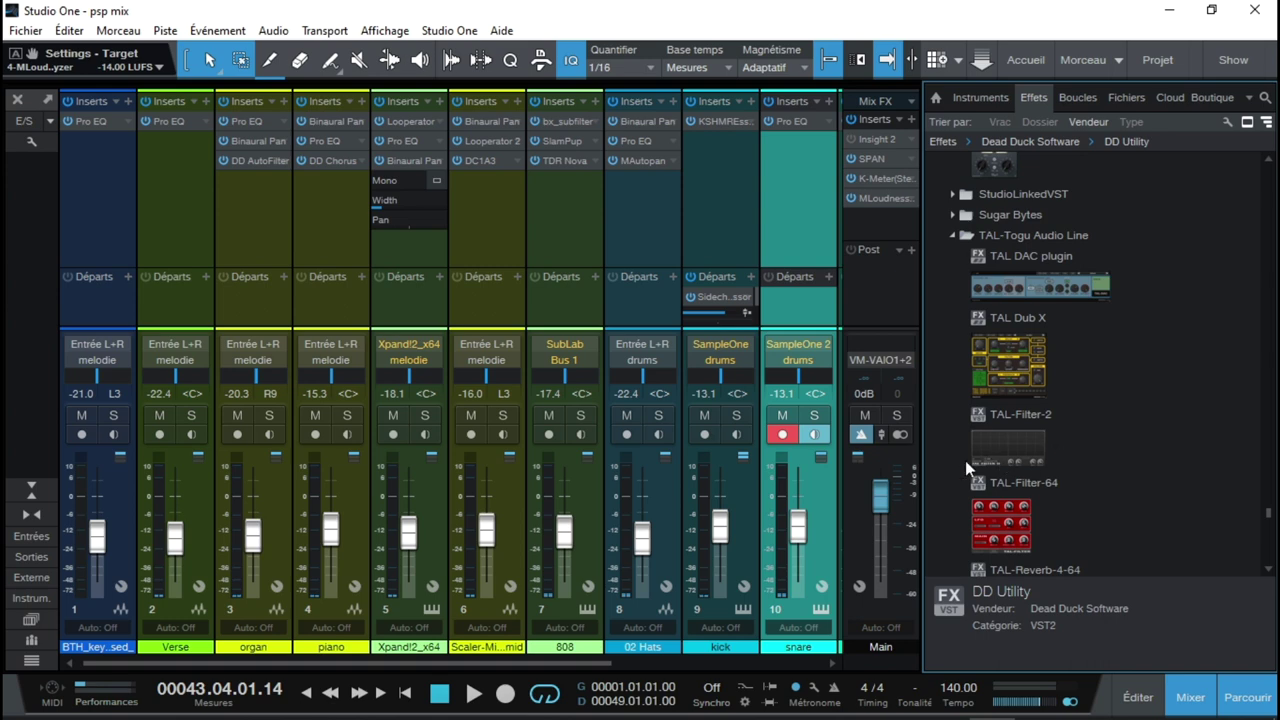
pyautogui.moveTo(1273, 517); pyautogui.dragTo(1273, 528)
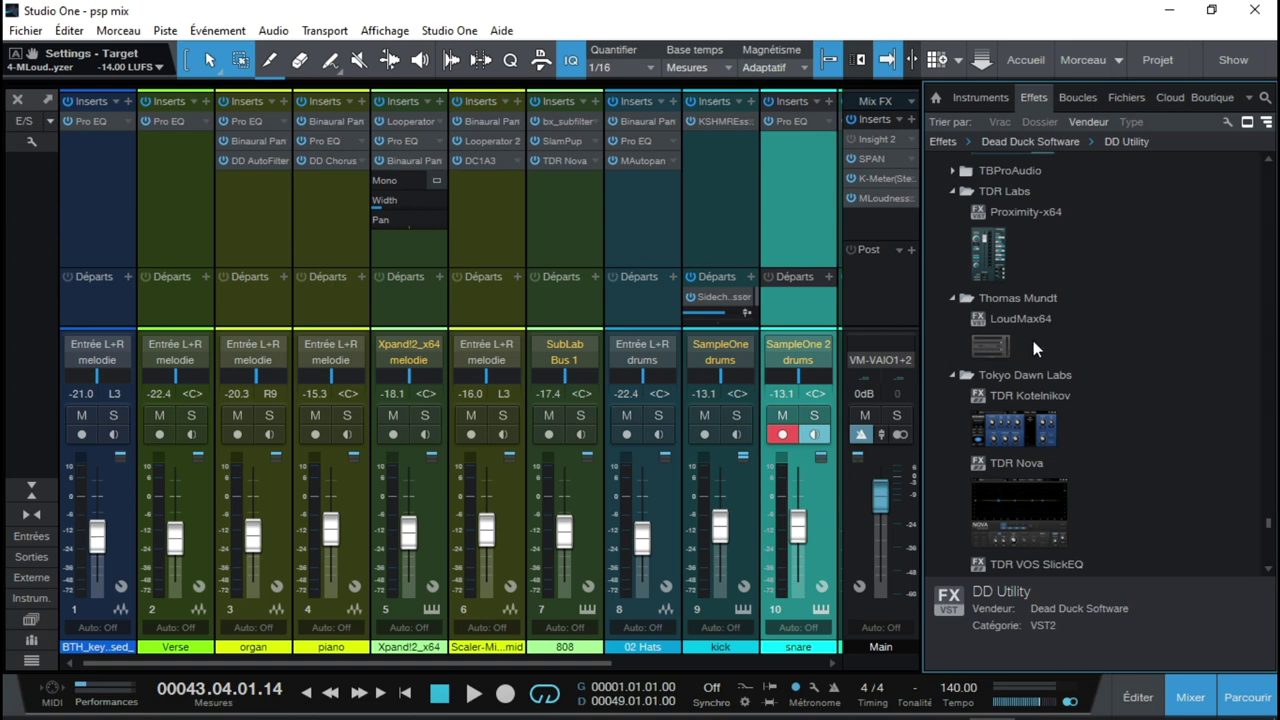
pyautogui.moveTo(989, 344); pyautogui.dragTo(885, 227)
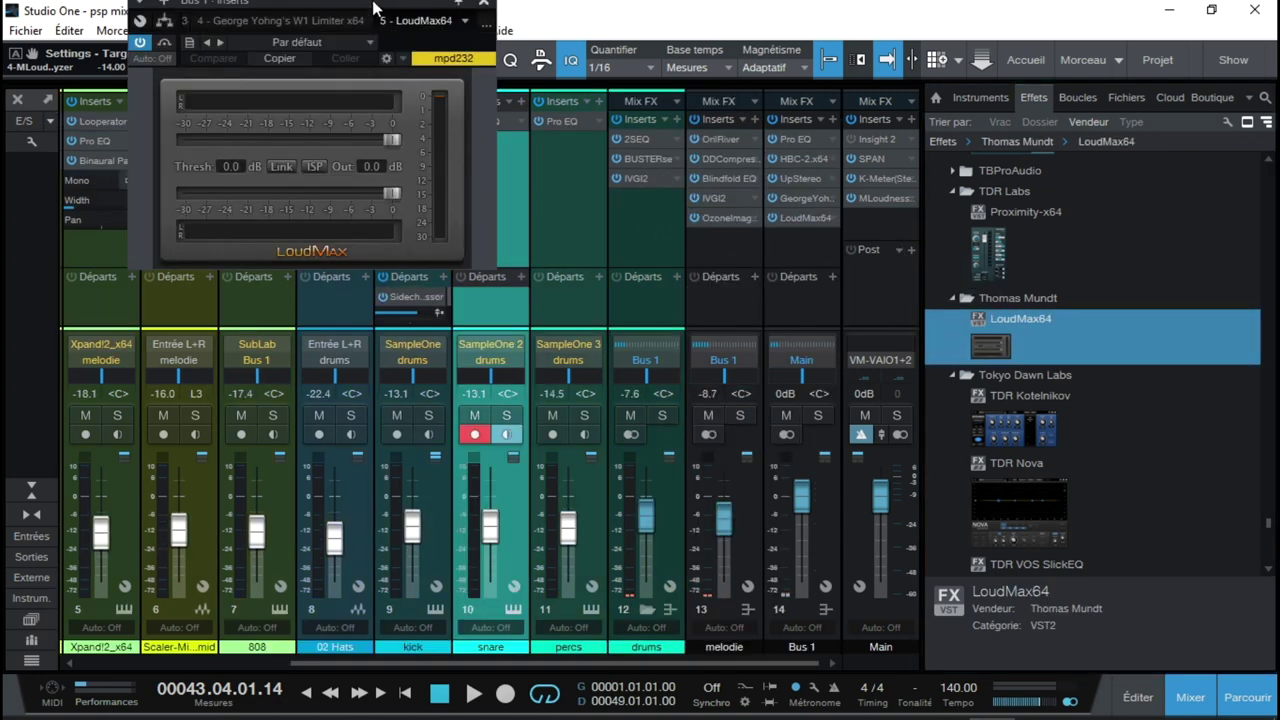
pyautogui.moveTo(376, 8); pyautogui.dragTo(806, 199)
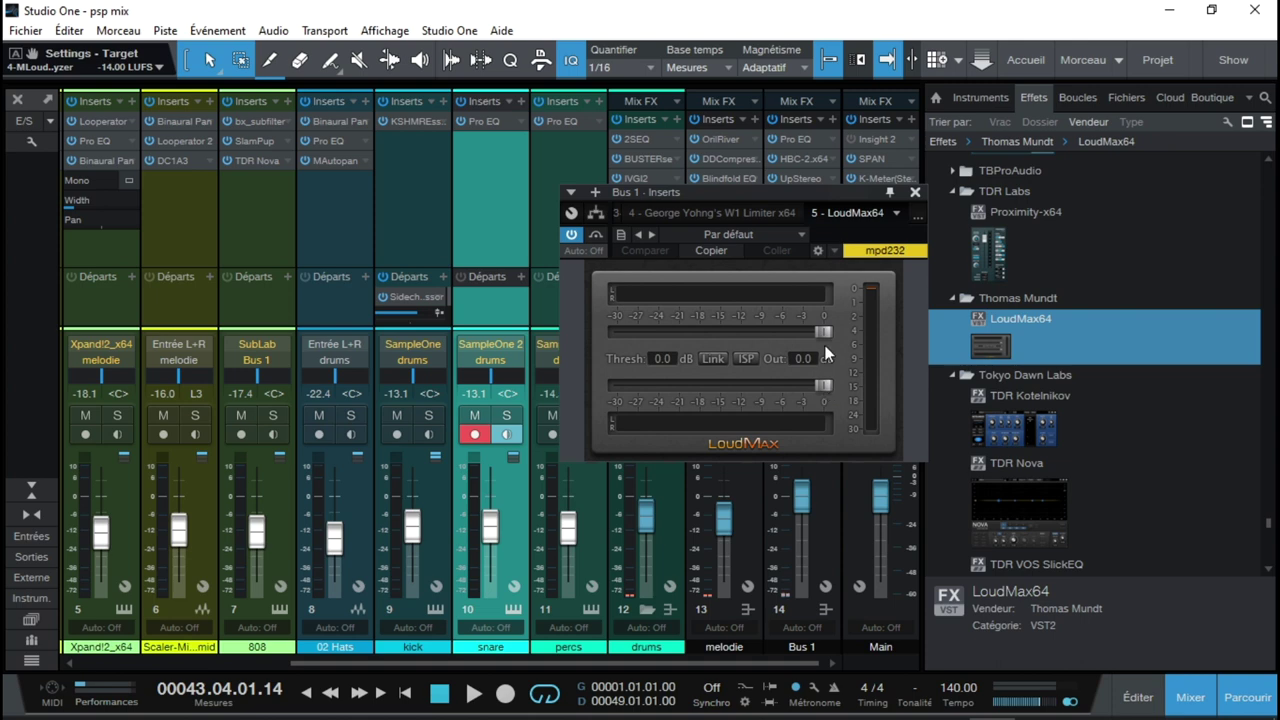
# Set LoudMax64's output to -1.2 dB and turn on its ISP detection.
pyautogui.moveTo(822, 378); pyautogui.dragTo(820, 385)
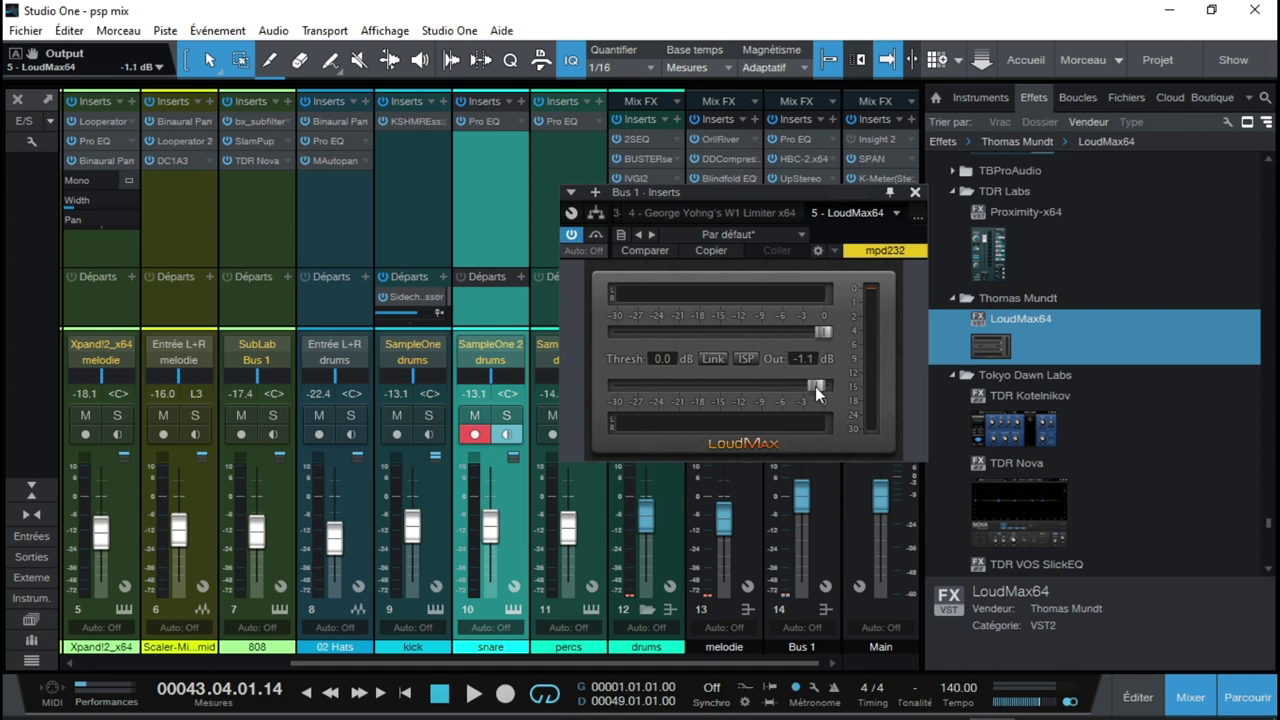
pyautogui.moveTo(815, 386); pyautogui.dragTo(819, 386)
pyautogui.click(746, 359)
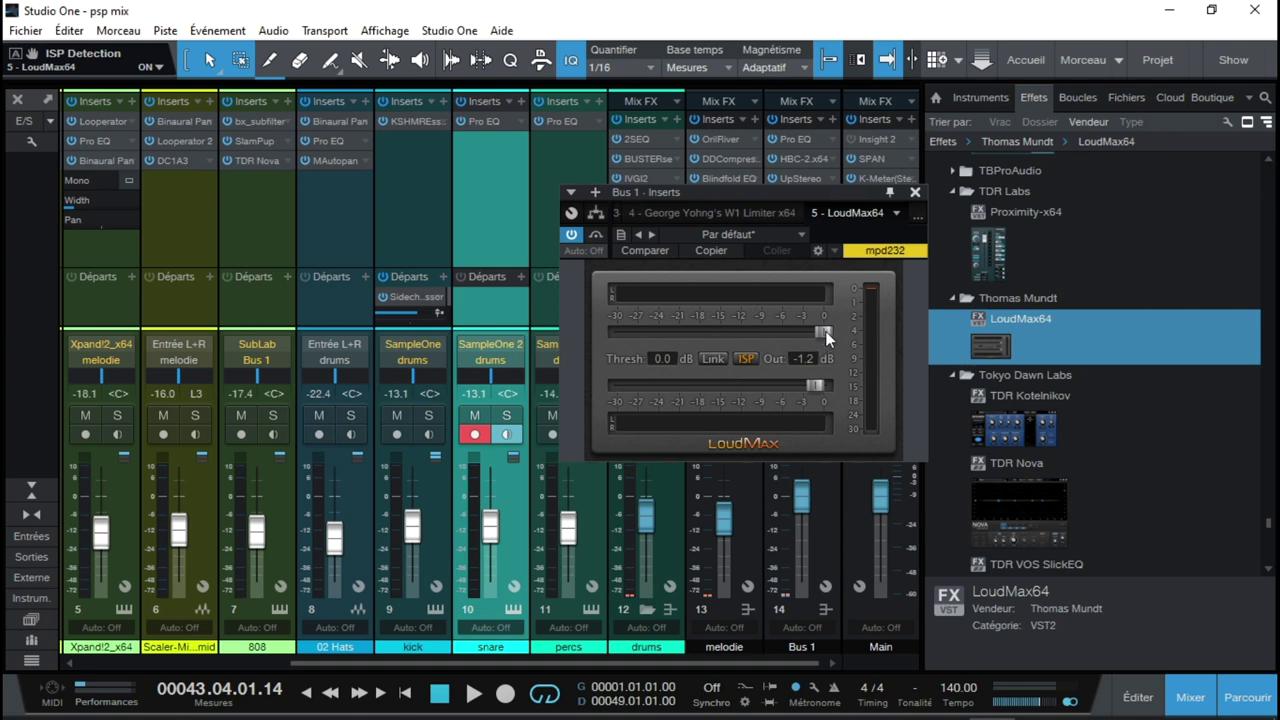
# Play the song while sweeping LoudMax64's threshold down to -14.7 dB, settle it at -0.8 dB, stop playback and close the plug-in.
pyautogui.moveTo(825, 331)
pyautogui.mouseDown()
pyautogui.moveTo(796, 329)
pyautogui.moveTo(825, 330)
pyautogui.mouseUp()
pyautogui.press('space')
pyautogui.moveTo(838, 328); pyautogui.dragTo(721, 326)
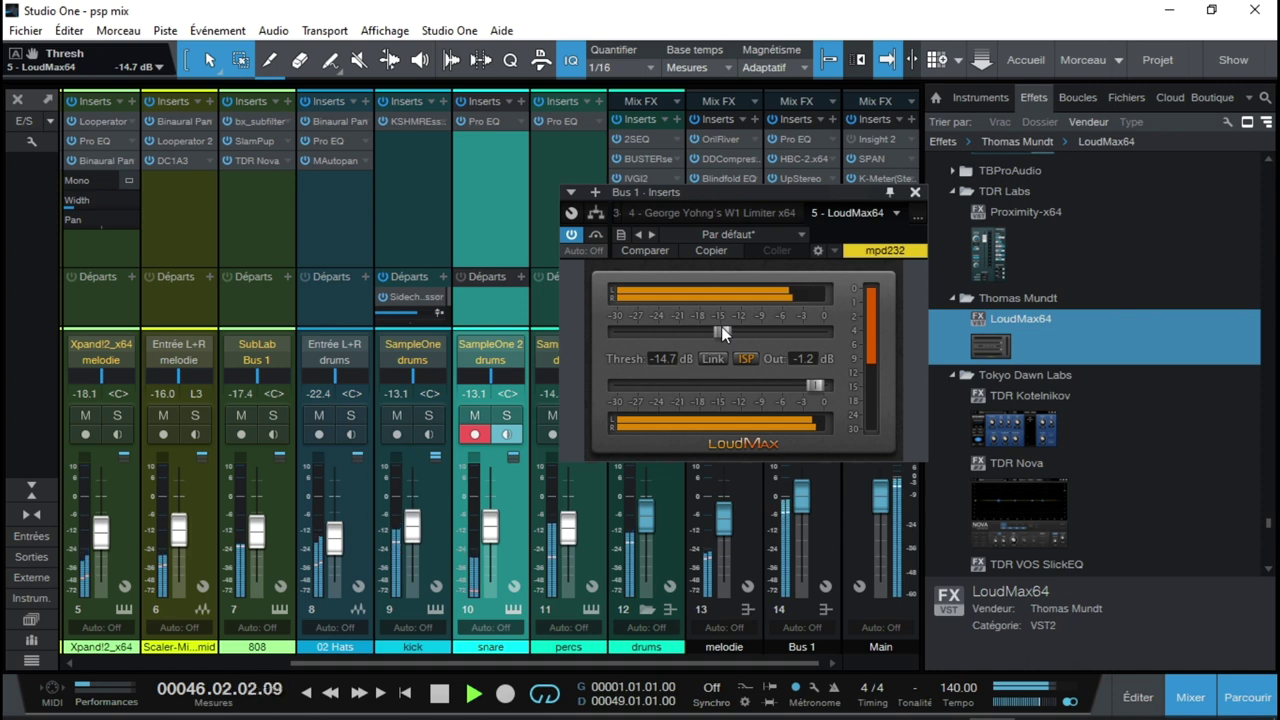
pyautogui.moveTo(721, 326); pyautogui.dragTo(792, 332)
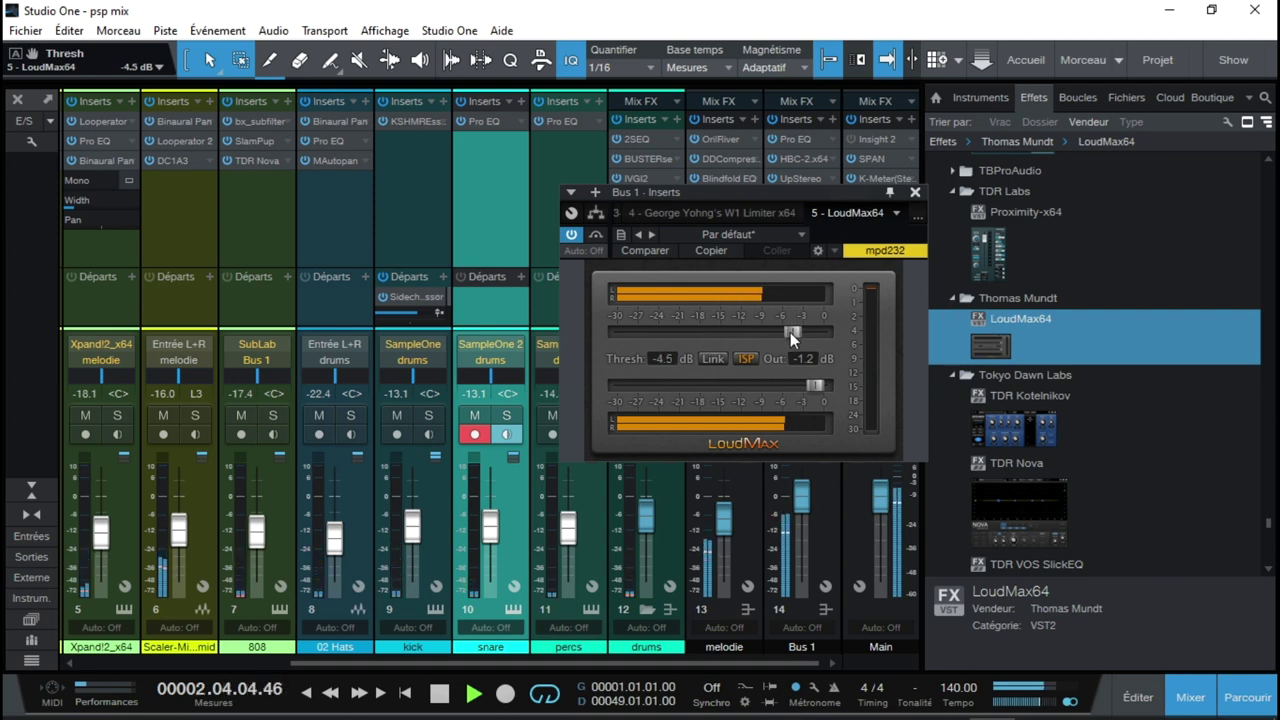
pyautogui.moveTo(766, 328); pyautogui.dragTo(754, 328)
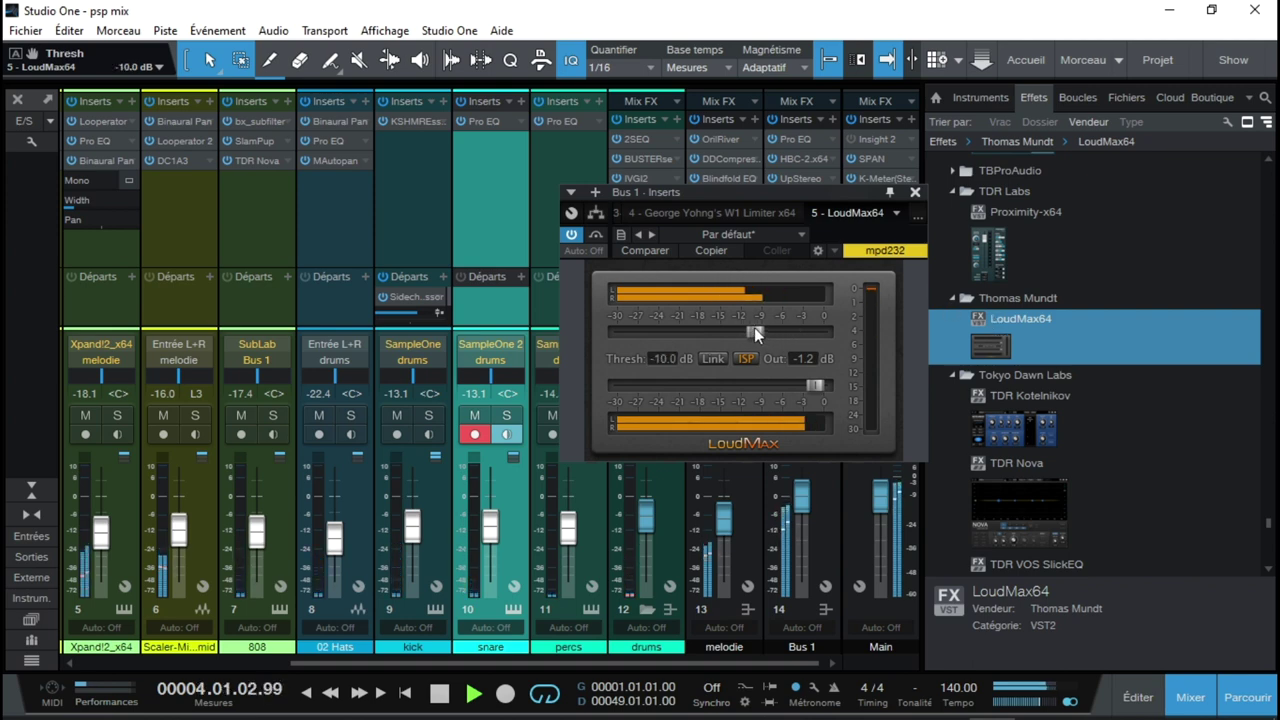
pyautogui.moveTo(754, 327); pyautogui.dragTo(817, 331)
pyautogui.press('space')
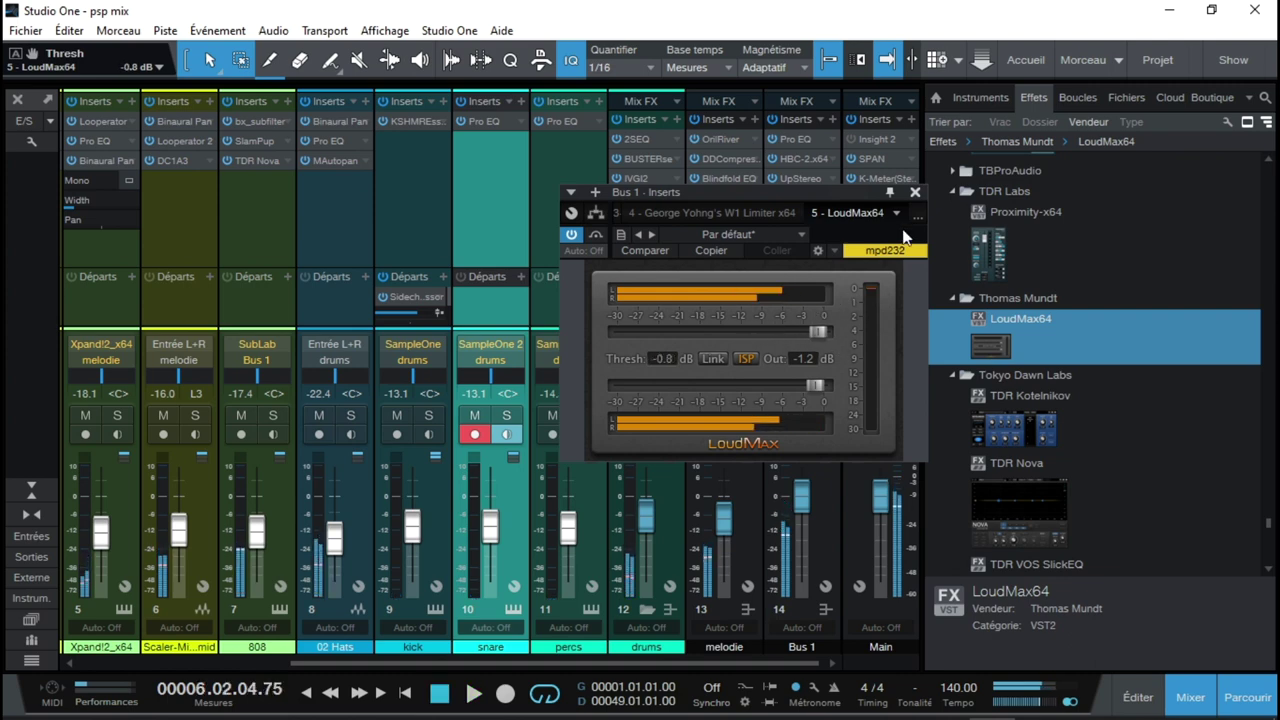
pyautogui.click(915, 193)
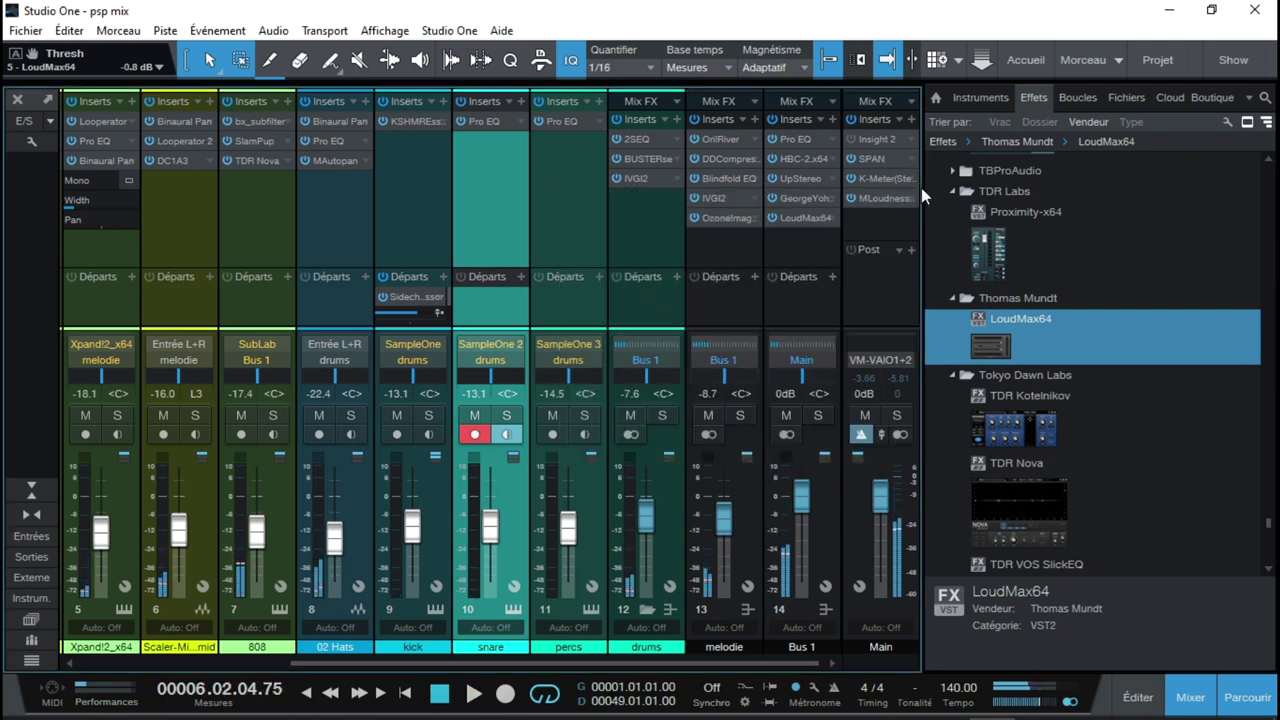
# View the W1 Limiter on Bus 1, locate Sonic Anomaly's Unlimited.x64 in the effects browser and close the limiter.
pyautogui.click(809, 197)
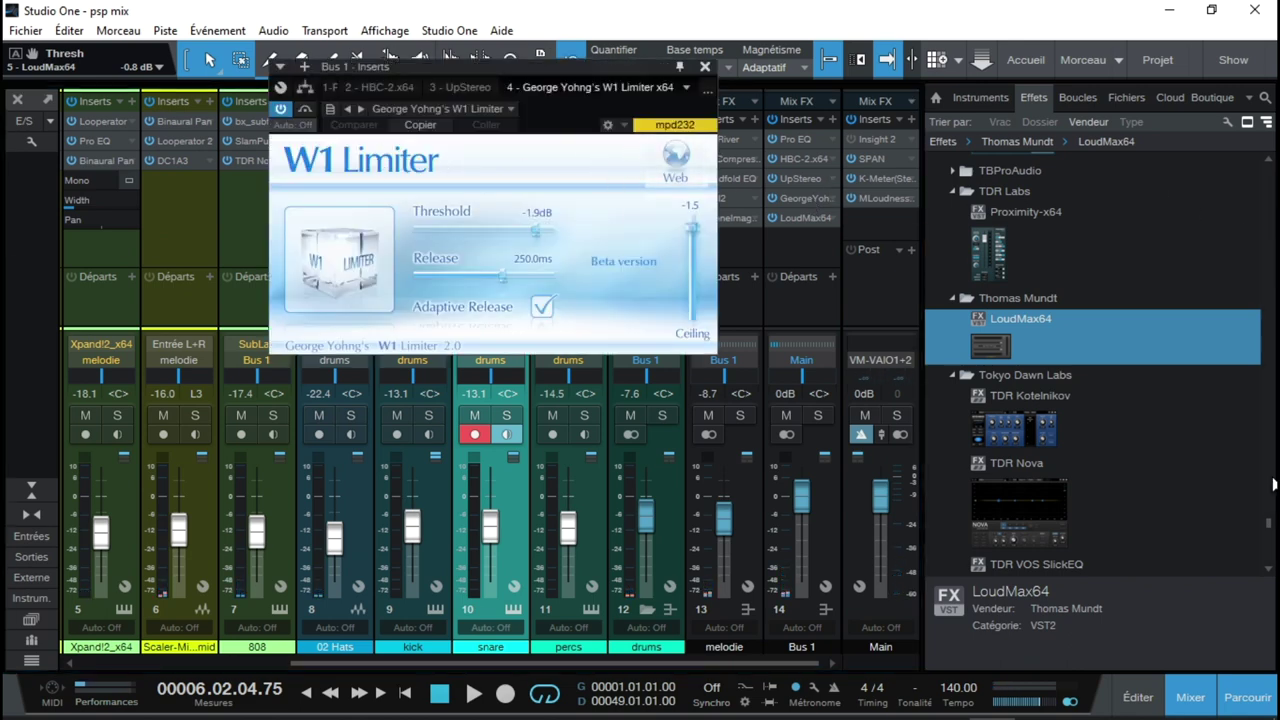
pyautogui.scroll(-5, 1273, 530)
pyautogui.scroll(10, 1273, 530)
pyautogui.moveTo(1275, 527); pyautogui.dragTo(1275, 498)
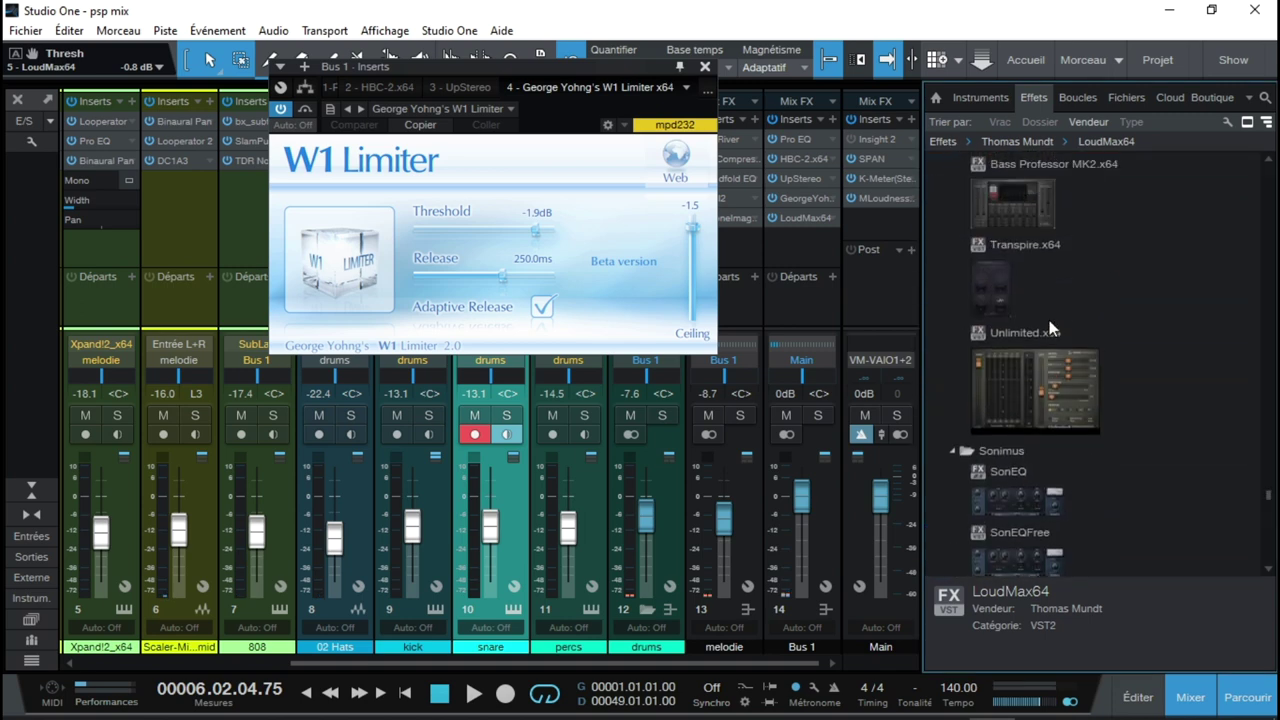
pyautogui.click(705, 67)
# Insert Unlimited.x64 at the end of the Main channel's chain and move its window so its controls are in view.
pyautogui.moveTo(1030, 364); pyautogui.dragTo(884, 230)
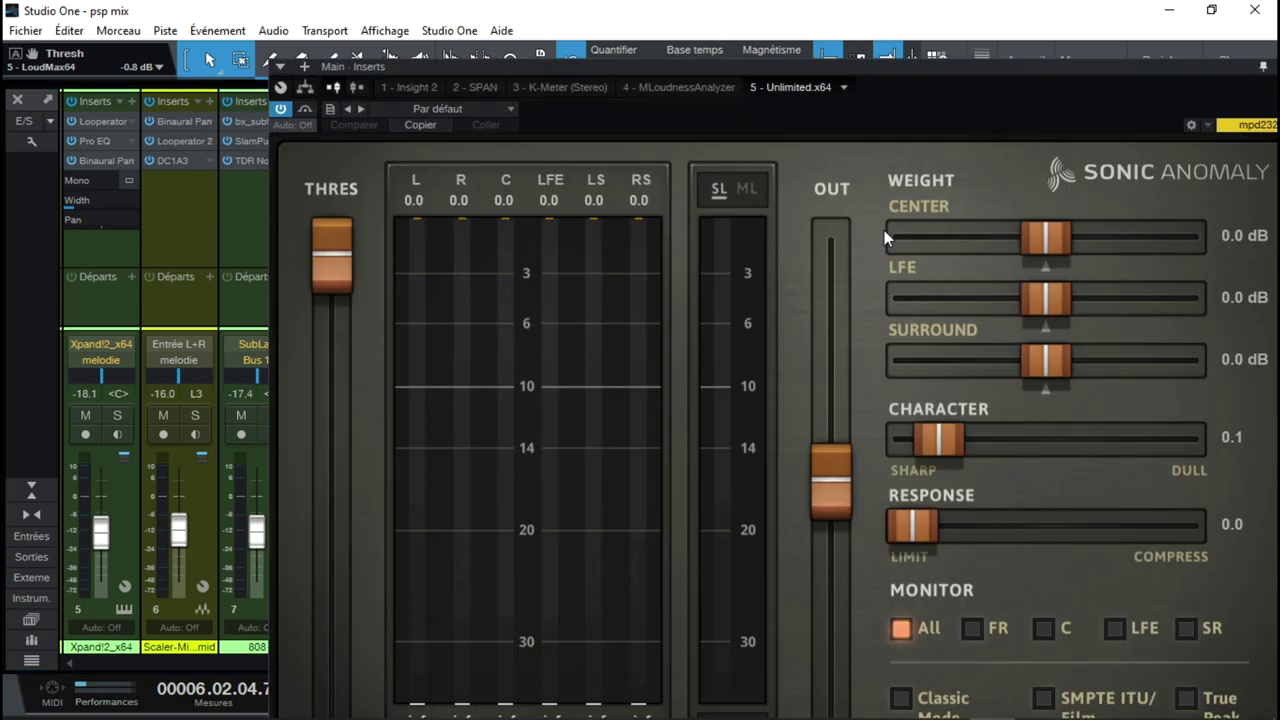
pyautogui.moveTo(1063, 118); pyautogui.dragTo(881, 50)
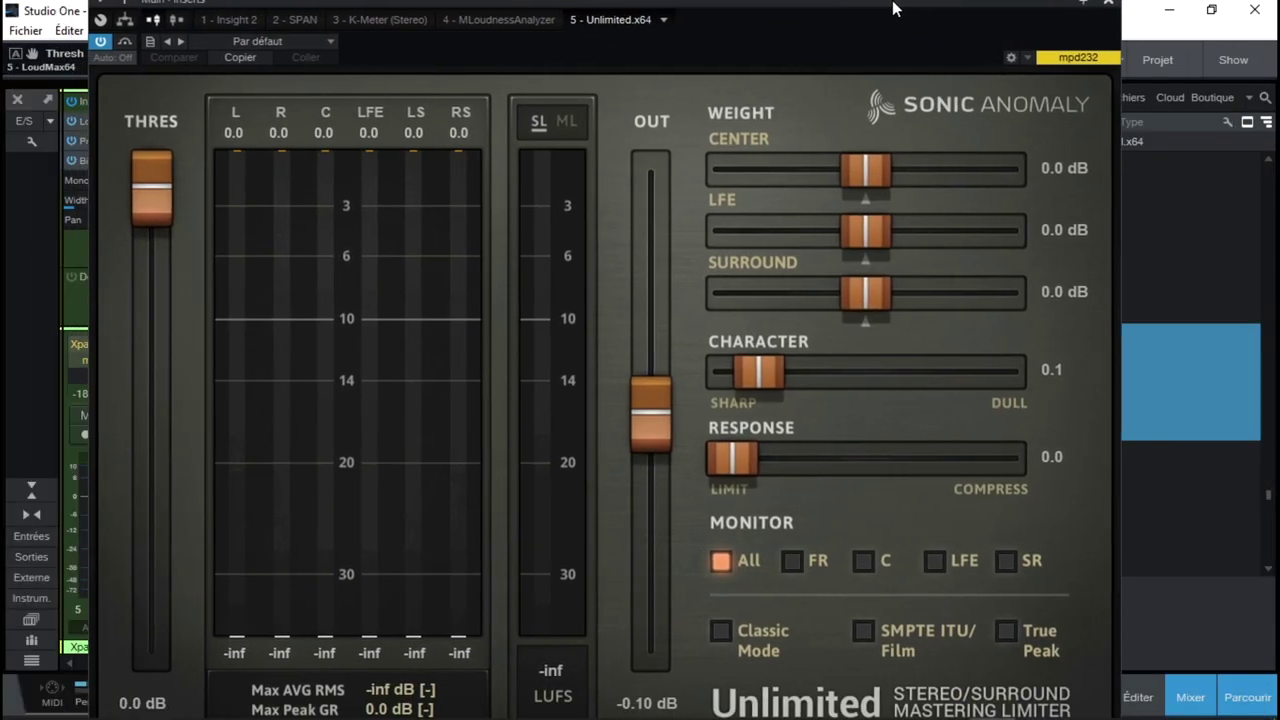
pyautogui.moveTo(955, 38); pyautogui.dragTo(960, 8)
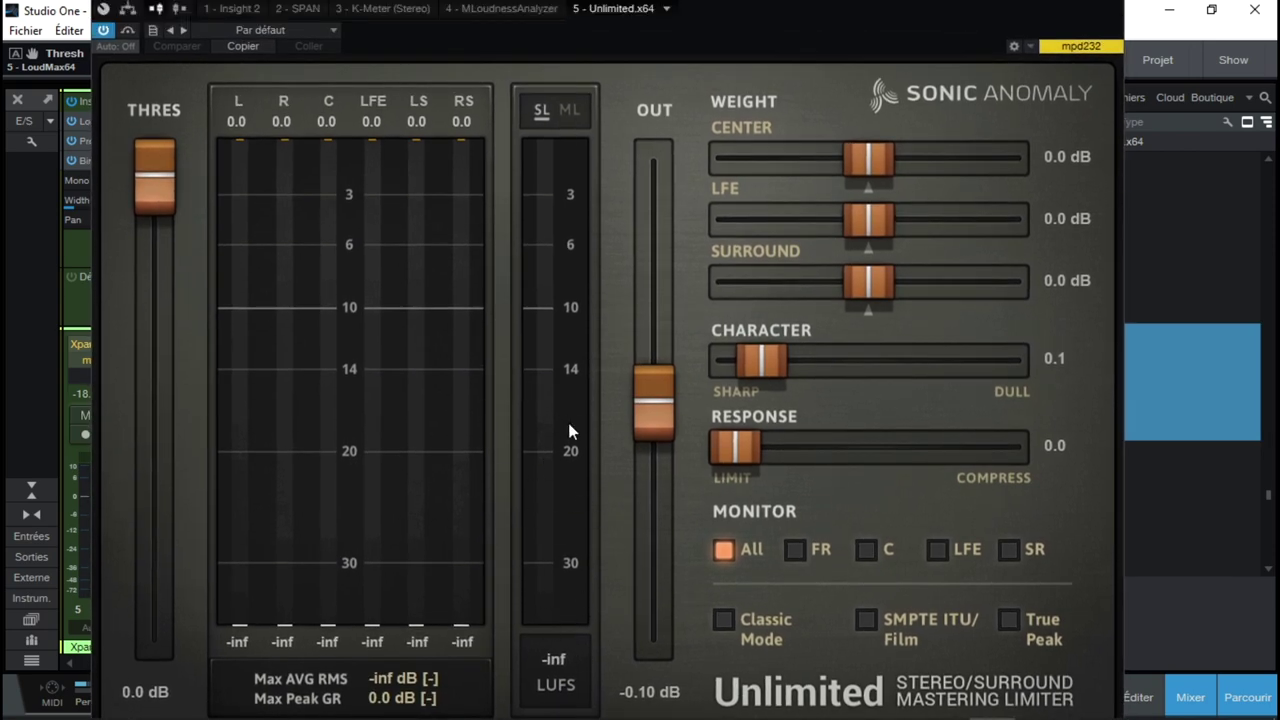
# Play the song through Unlimited and enable its Classic Mode and True Peak options.
pyautogui.press('space')
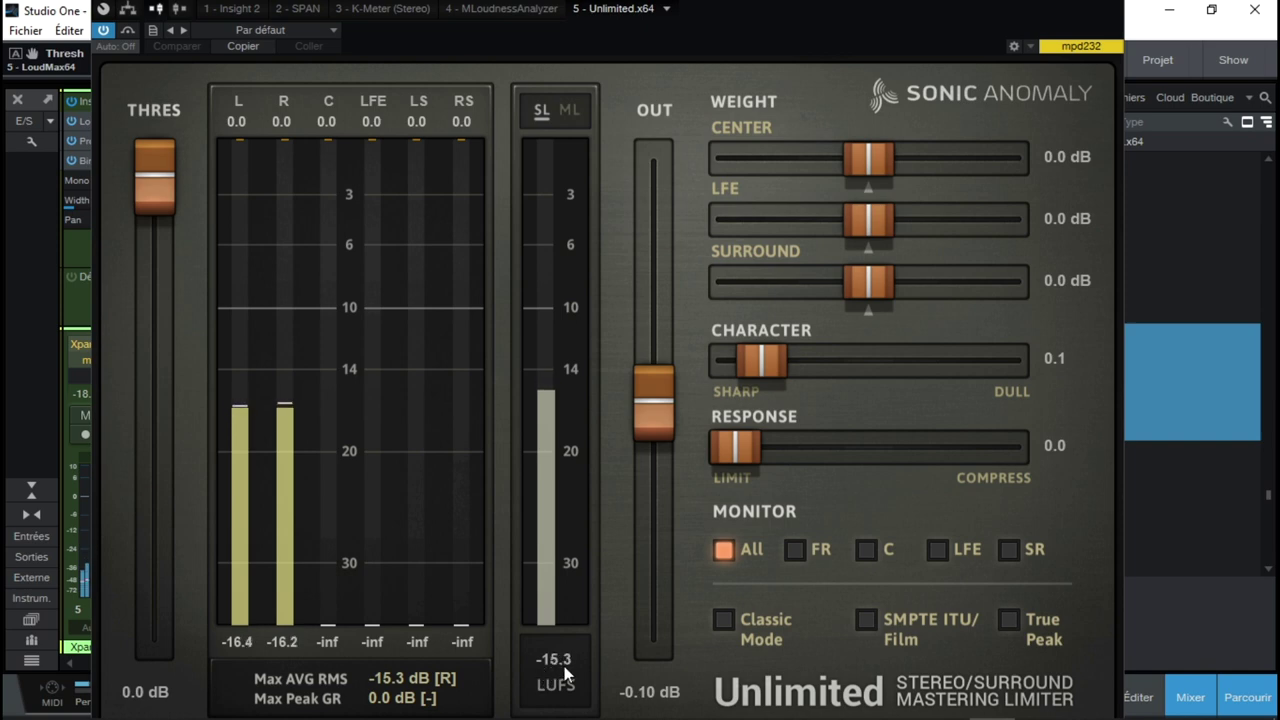
pyautogui.click(723, 620)
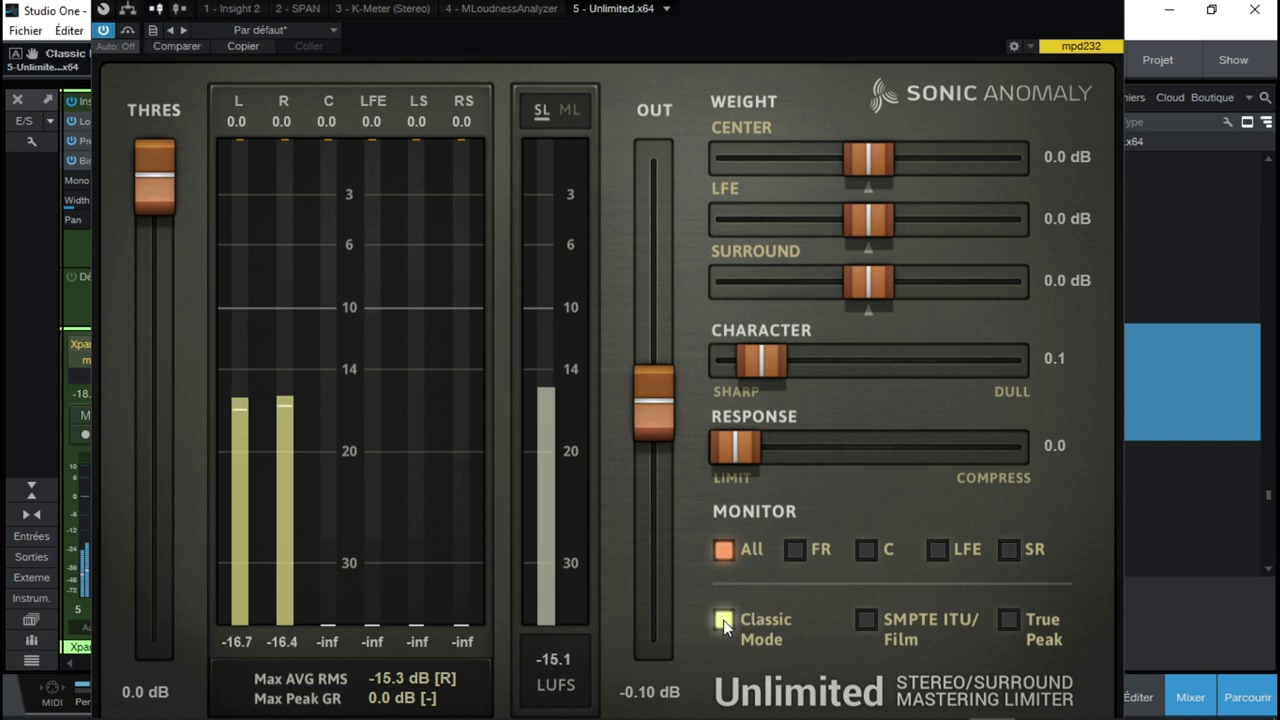
pyautogui.click(1010, 621)
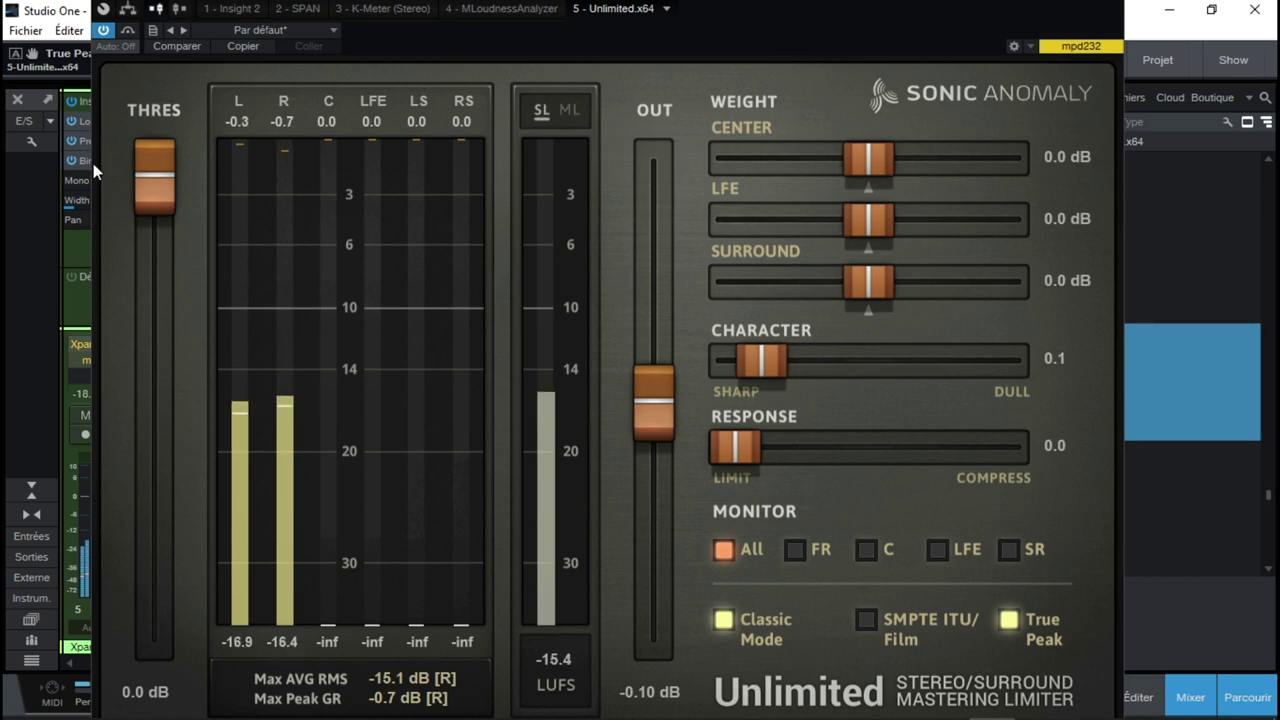
# With the song playing, raise Unlimited's output to 1.30 dB and lower its threshold to -8.5 dB.
pyautogui.moveTo(152, 174)
pyautogui.mouseDown()
pyautogui.moveTo(179, 356)
pyautogui.moveTo(169, 165)
pyautogui.mouseUp()
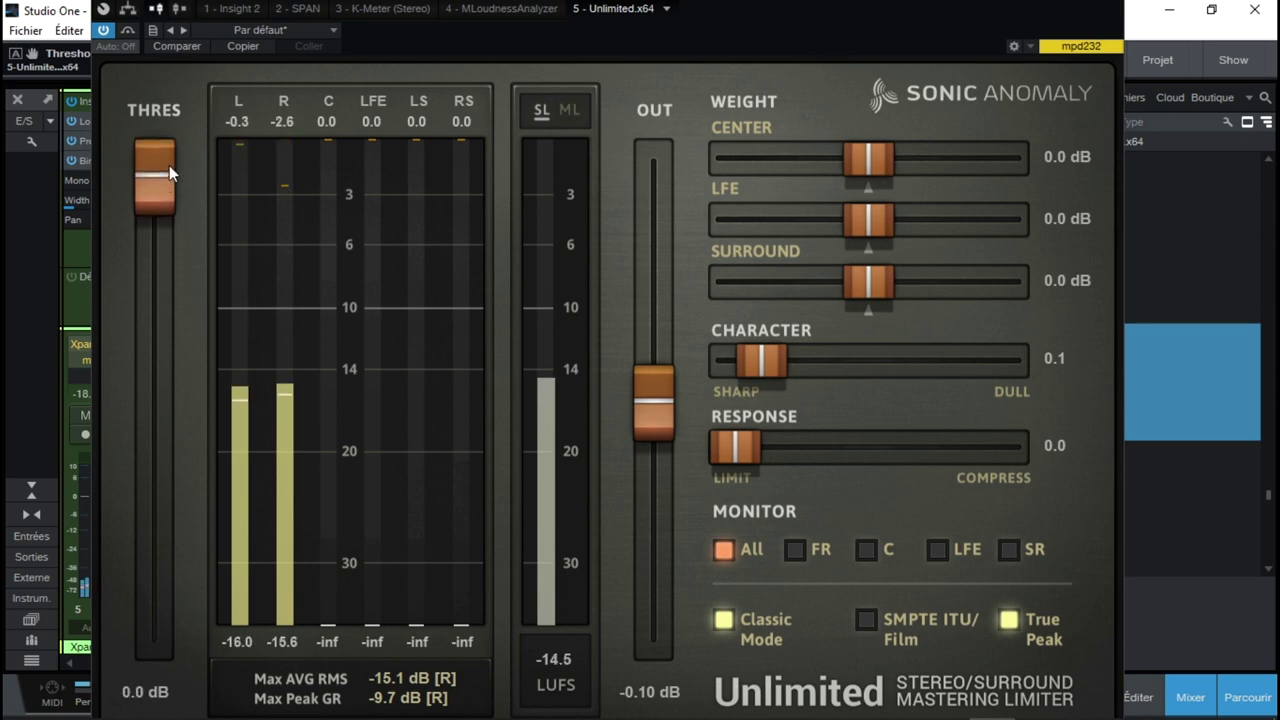
pyautogui.moveTo(661, 389); pyautogui.dragTo(649, 352)
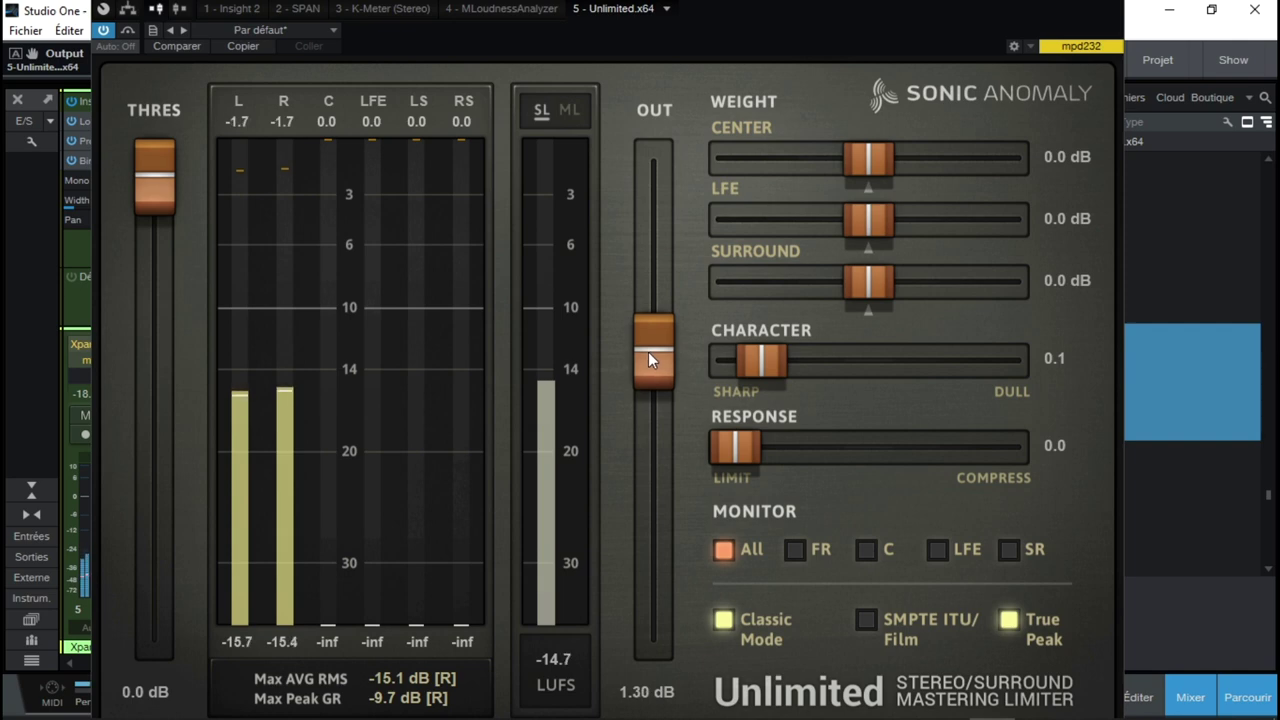
pyautogui.moveTo(160, 192); pyautogui.dragTo(183, 303)
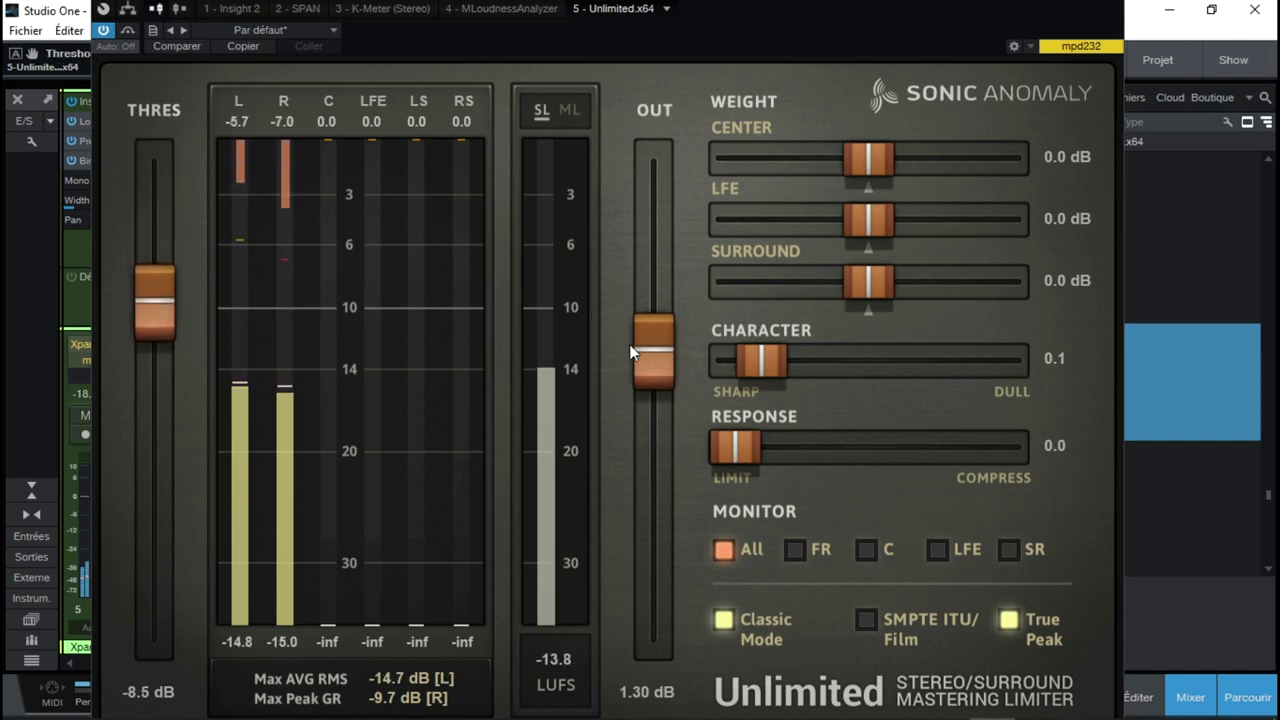
# Close the Unlimited window, then remove Unlimited.x64 from the Main channel and LoudMax64 from Bus 1.
pyautogui.moveTo(1046, 1); pyautogui.dragTo(1046, 40)
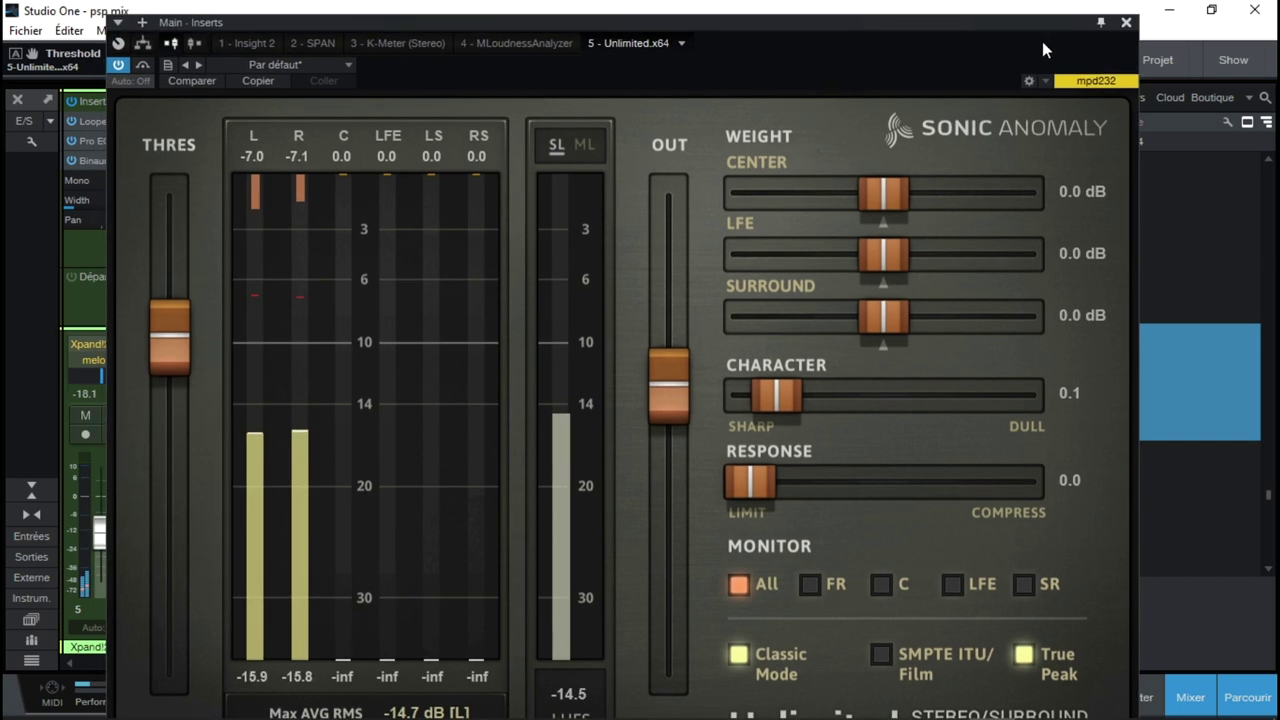
pyautogui.click(1126, 23)
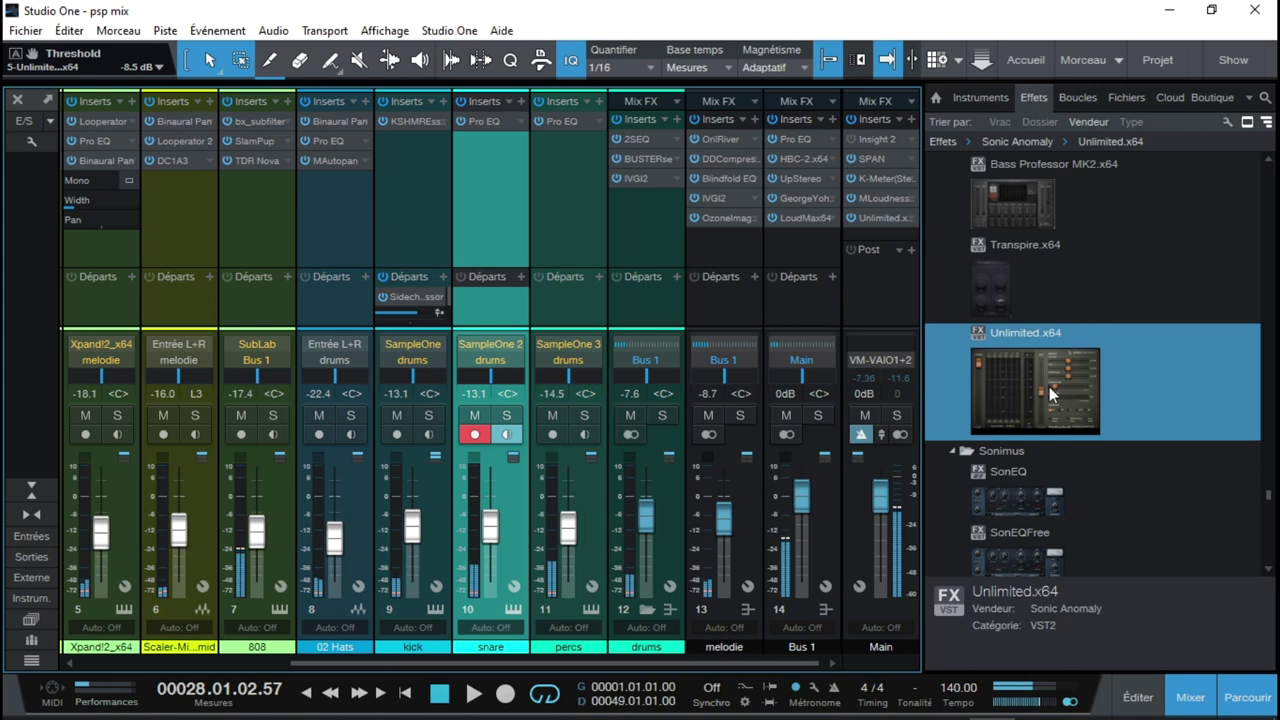
pyautogui.keyDown('alt'); pyautogui.click(872, 221); pyautogui.keyUp('alt')
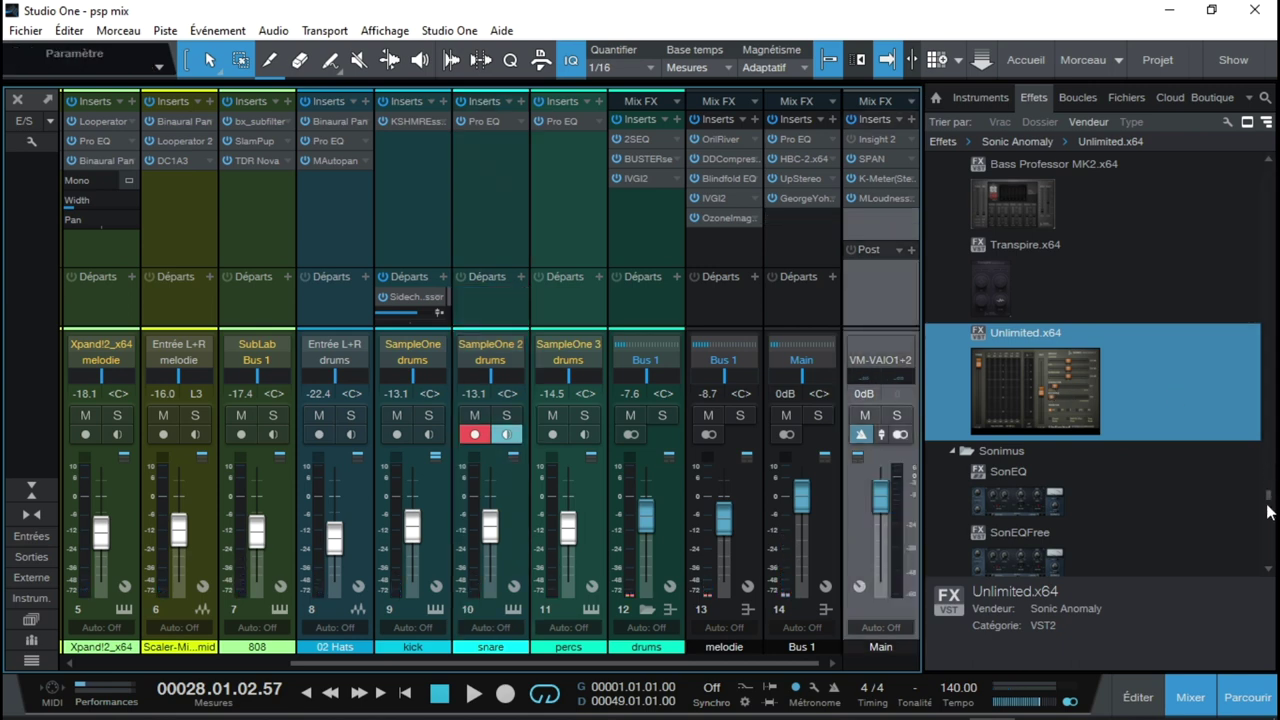
# Find Sonimus's SonEQ in the effects browser, try to insert it at the end of Bus 1's chain and dismiss the web notification.
pyautogui.scroll(-3, 1268, 511)
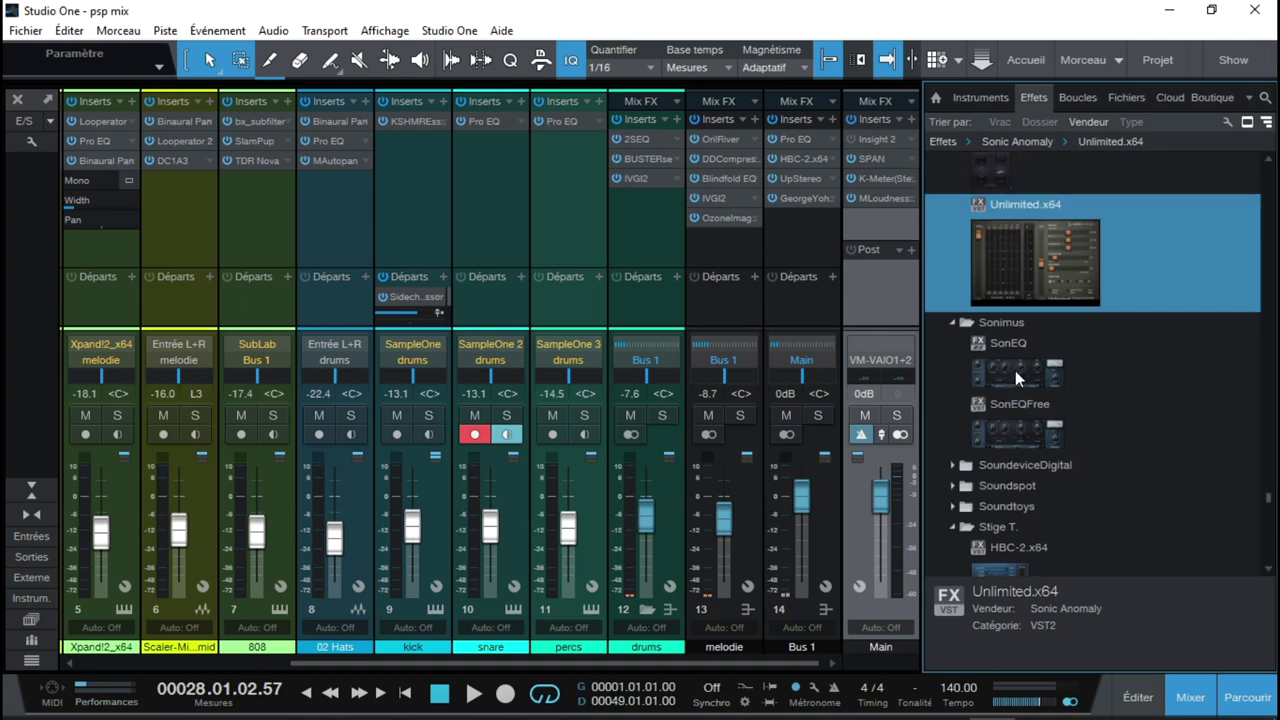
pyautogui.moveTo(1015, 370); pyautogui.dragTo(801, 222)
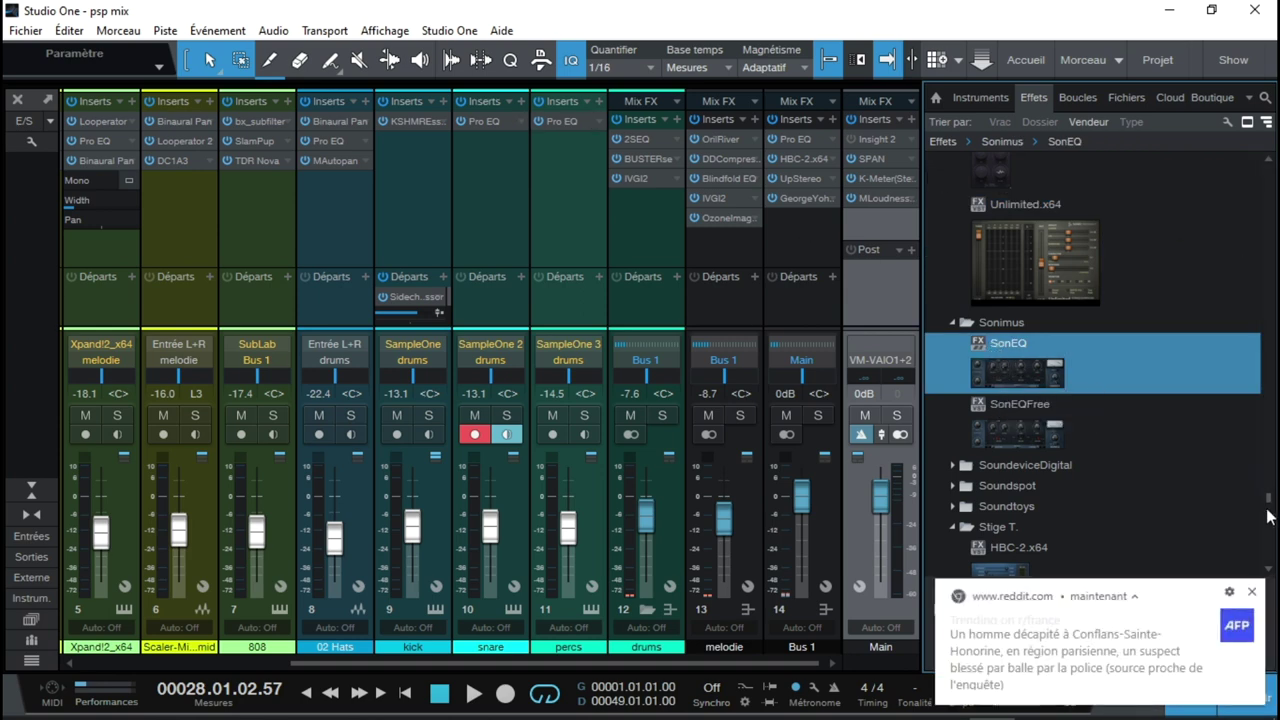
pyautogui.click(1253, 594)
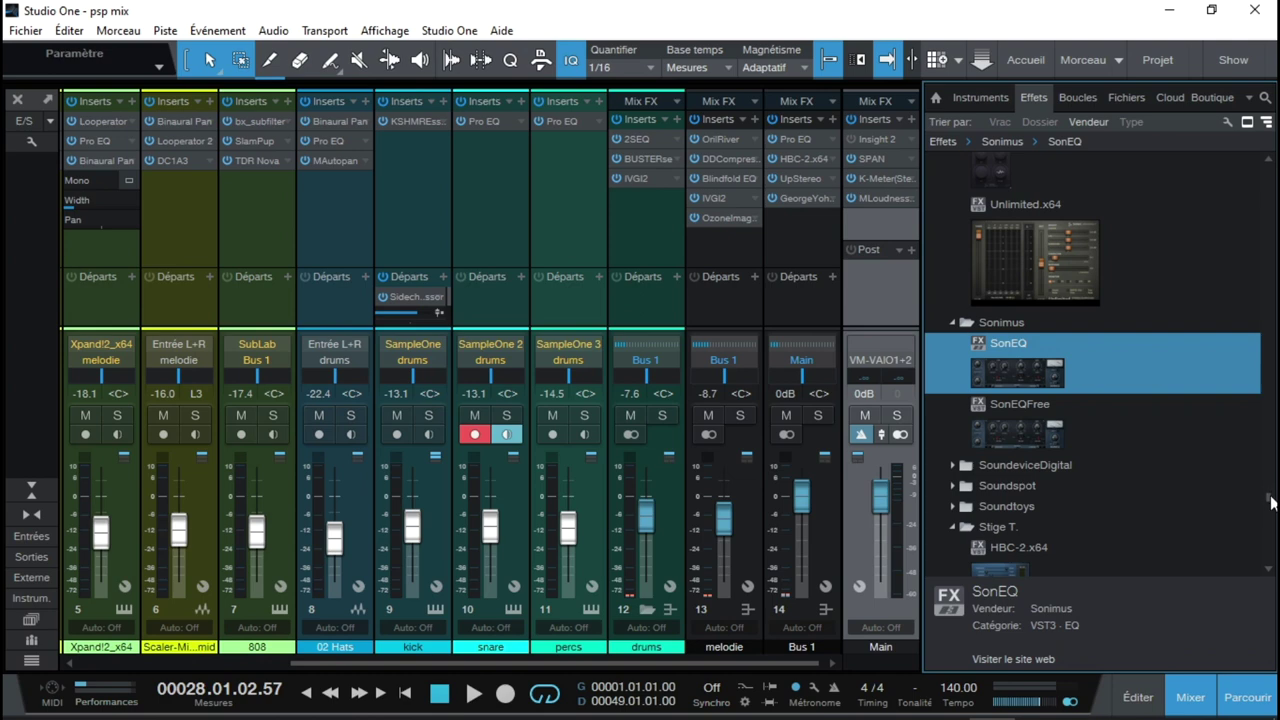
# Collapse the AnalogObsession folder, find Kilohearts' Slice EQ in the effects browser and insert it at the end of Bus 1's chain.
pyautogui.moveTo(1270, 502); pyautogui.dragTo(1255, 168)
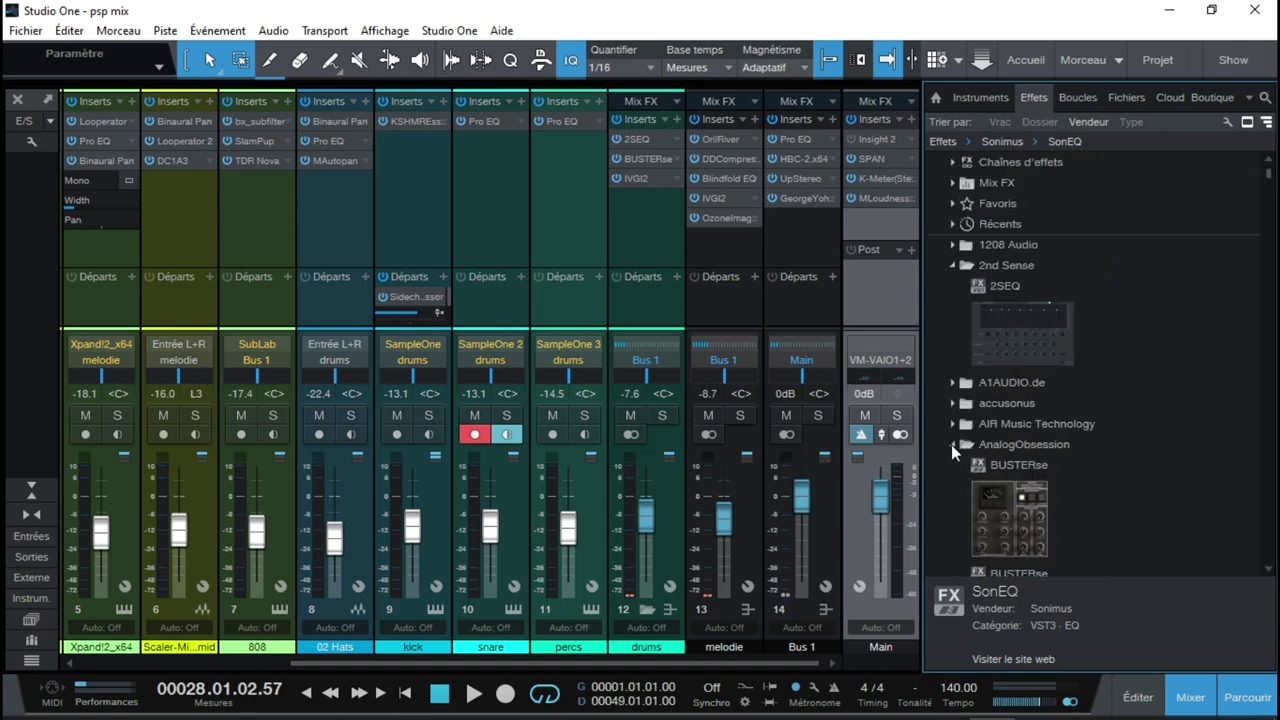
pyautogui.click(1128, 445)
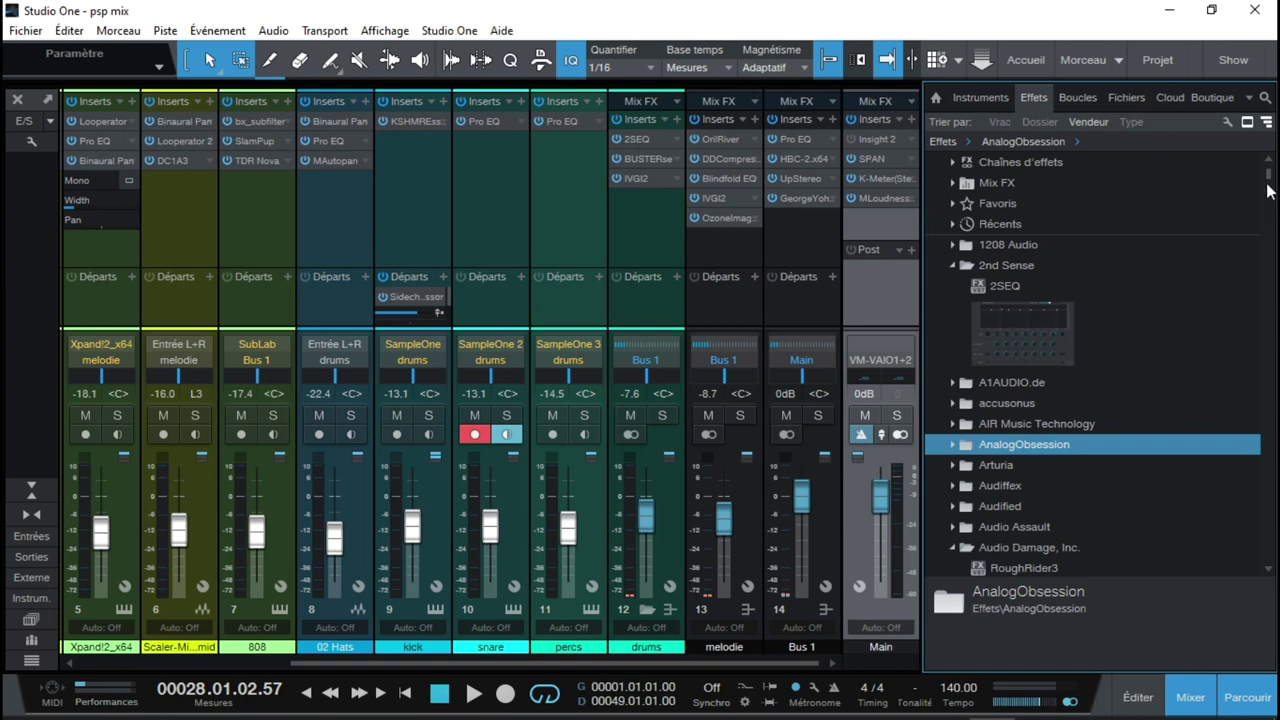
pyautogui.scroll(-8, 1270, 183)
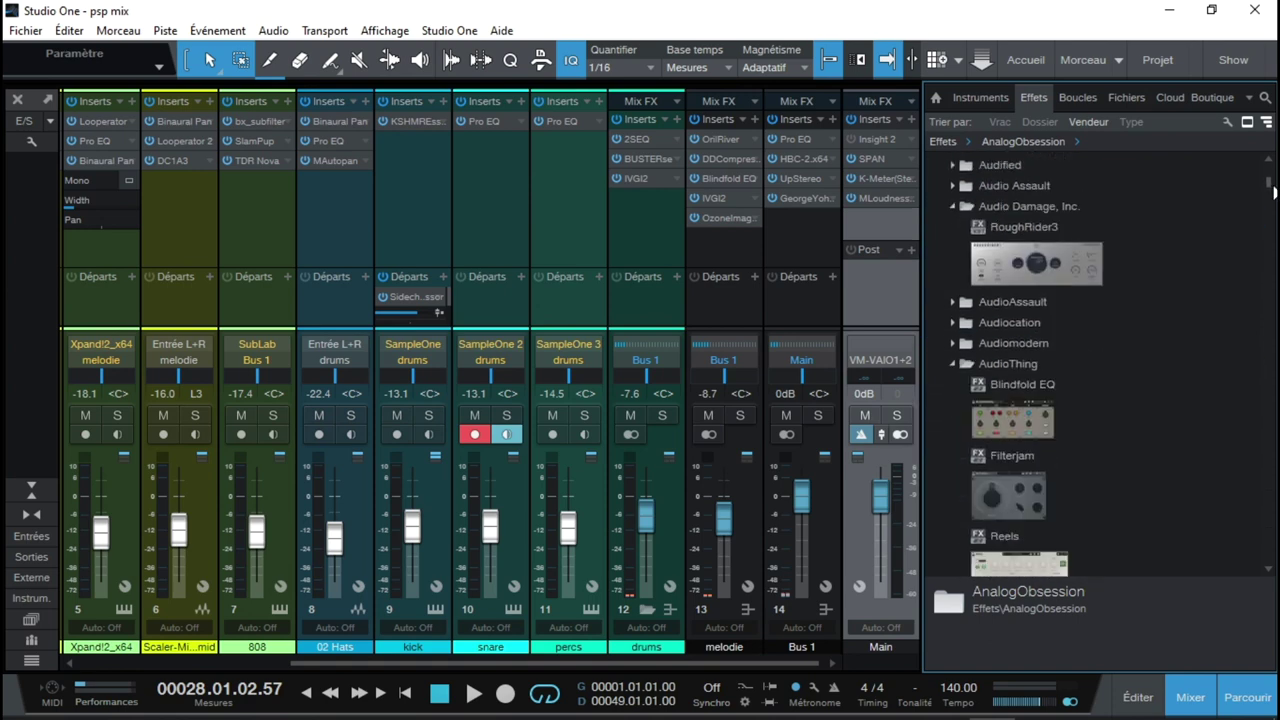
pyautogui.scroll(-15, 1060, 240)
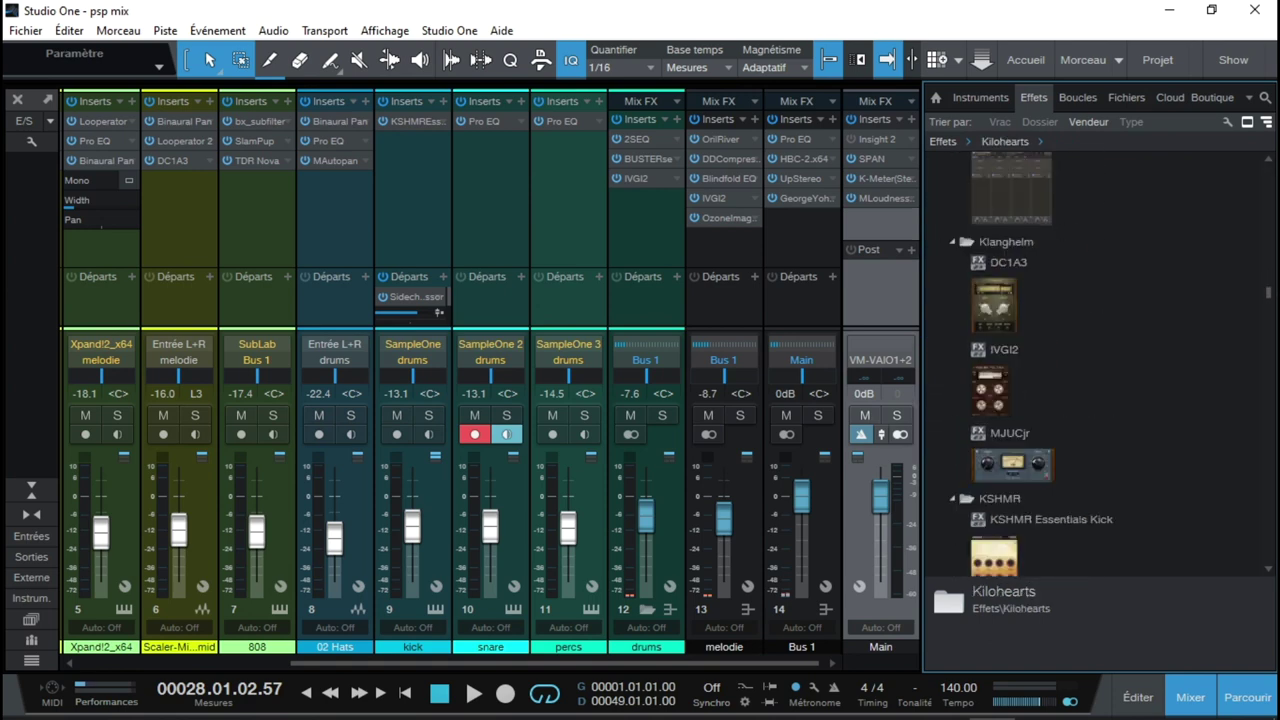
pyautogui.moveTo(1006, 236); pyautogui.dragTo(784, 235)
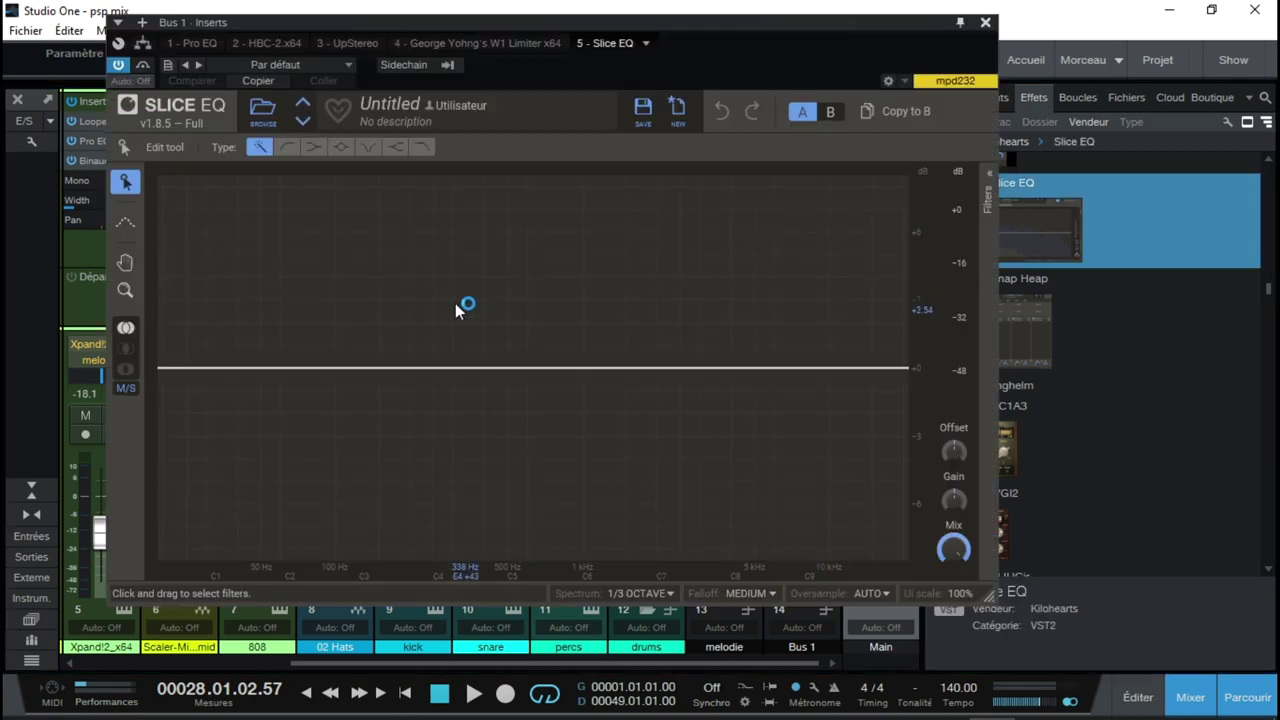
# Draw a peak cut in Slice EQ, narrow it with a high Q, move it to 106 Hz and close the plug-in.
pyautogui.moveTo(374, 378); pyautogui.dragTo(482, 488)
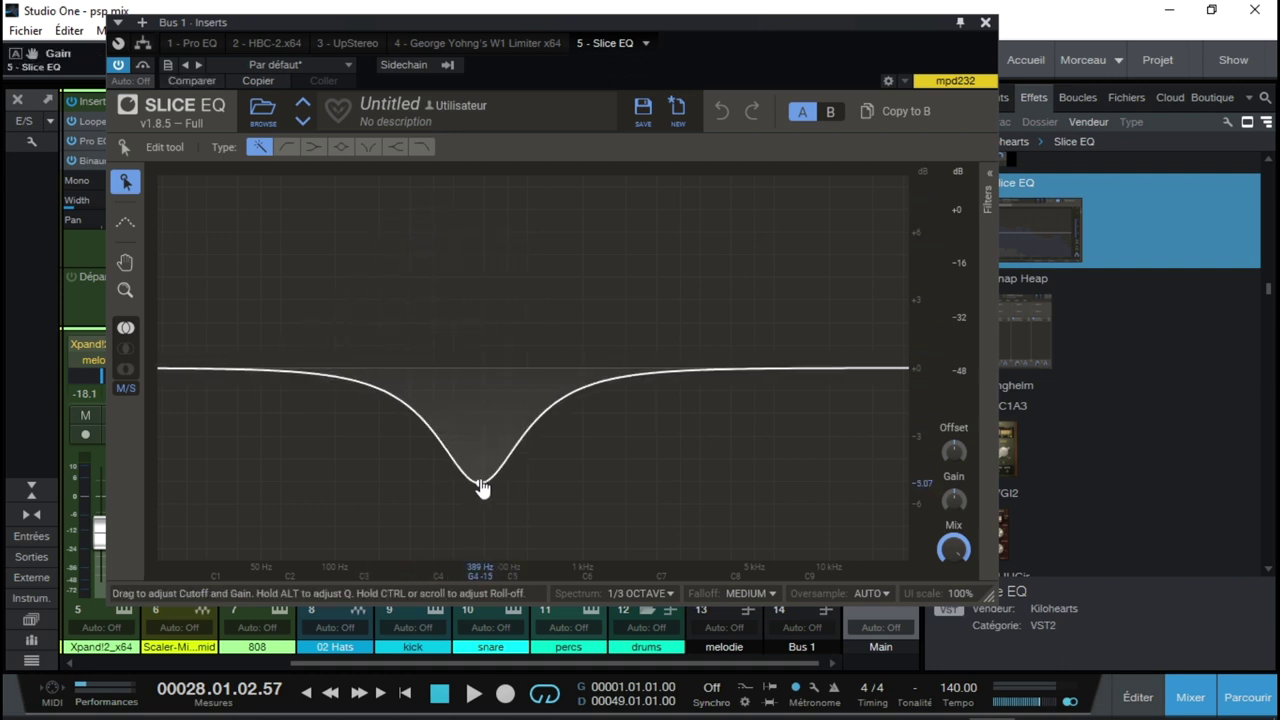
pyautogui.click(989, 182)
pyautogui.scroll(5, 969, 253)
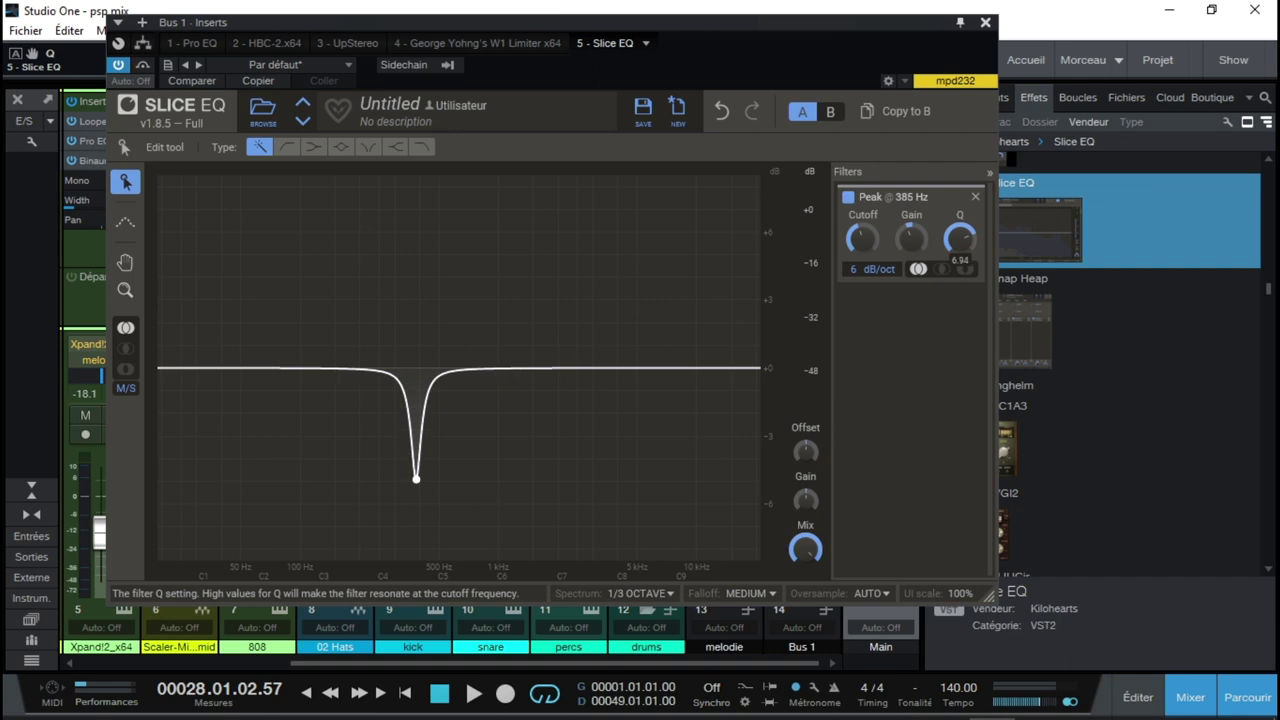
pyautogui.moveTo(416, 479); pyautogui.dragTo(305, 457)
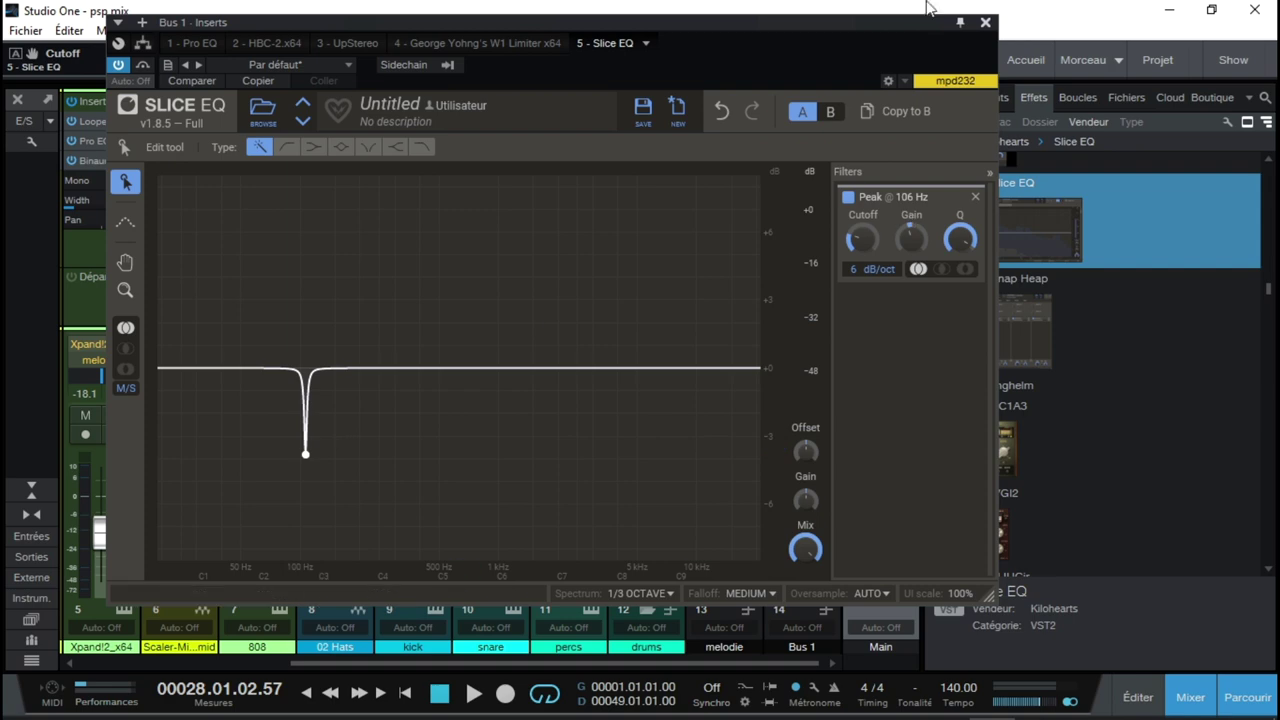
pyautogui.click(985, 22)
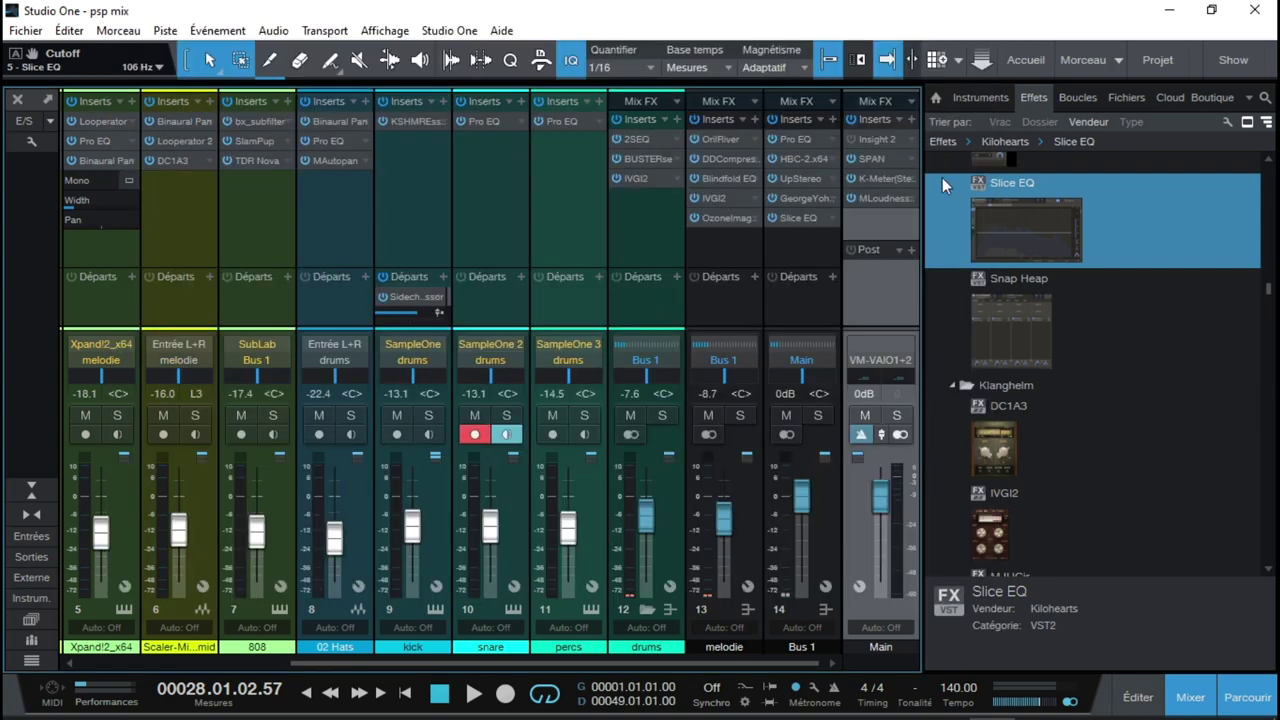
# Remove MLoudnessAnalyzer from the Main channel and insert lkjb's Luftikus at the end of Bus 1's chain.
pyautogui.rightClick(882, 192)
pyautogui.click(899, 381)
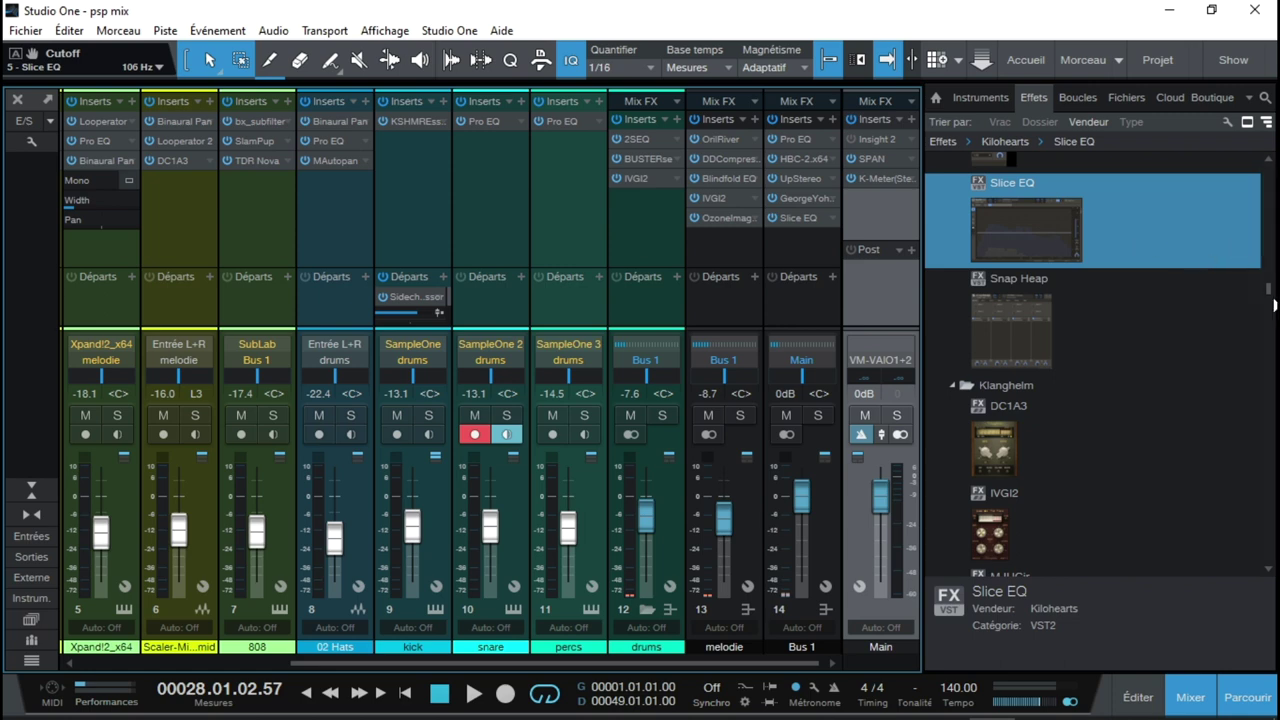
pyautogui.moveTo(1272, 291); pyautogui.dragTo(1268, 307)
pyautogui.moveTo(1002, 263); pyautogui.dragTo(782, 244)
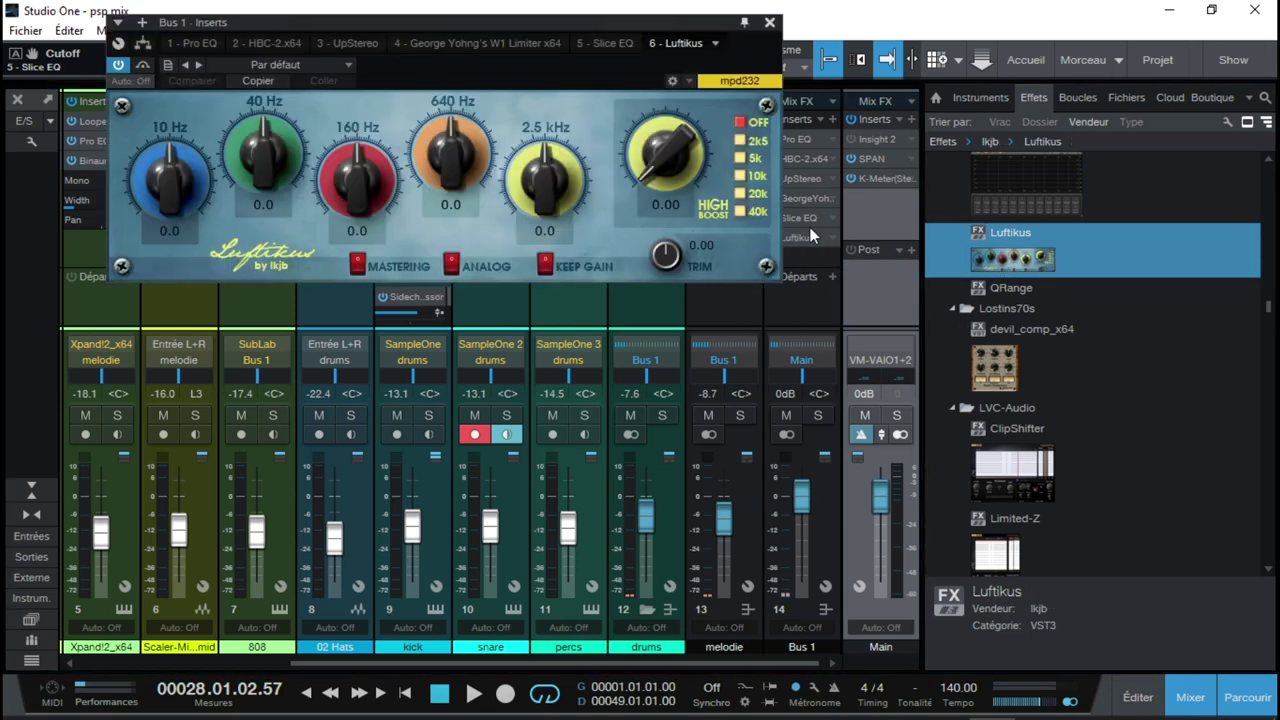
# Remove Slice EQ from Bus 1's inserts and move the Luftikus window down over the middle of the mixer.
pyautogui.rightClick(788, 237)
pyautogui.click(818, 394)
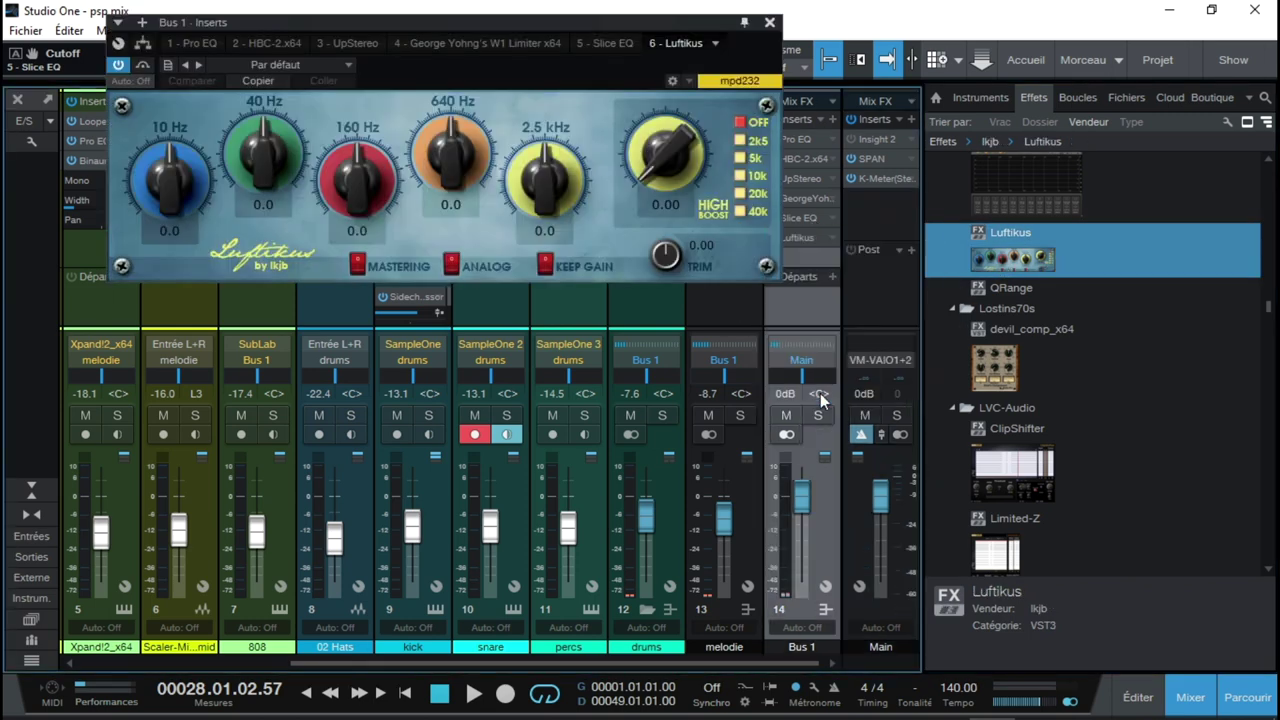
pyautogui.moveTo(655, 36); pyautogui.dragTo(797, 228)
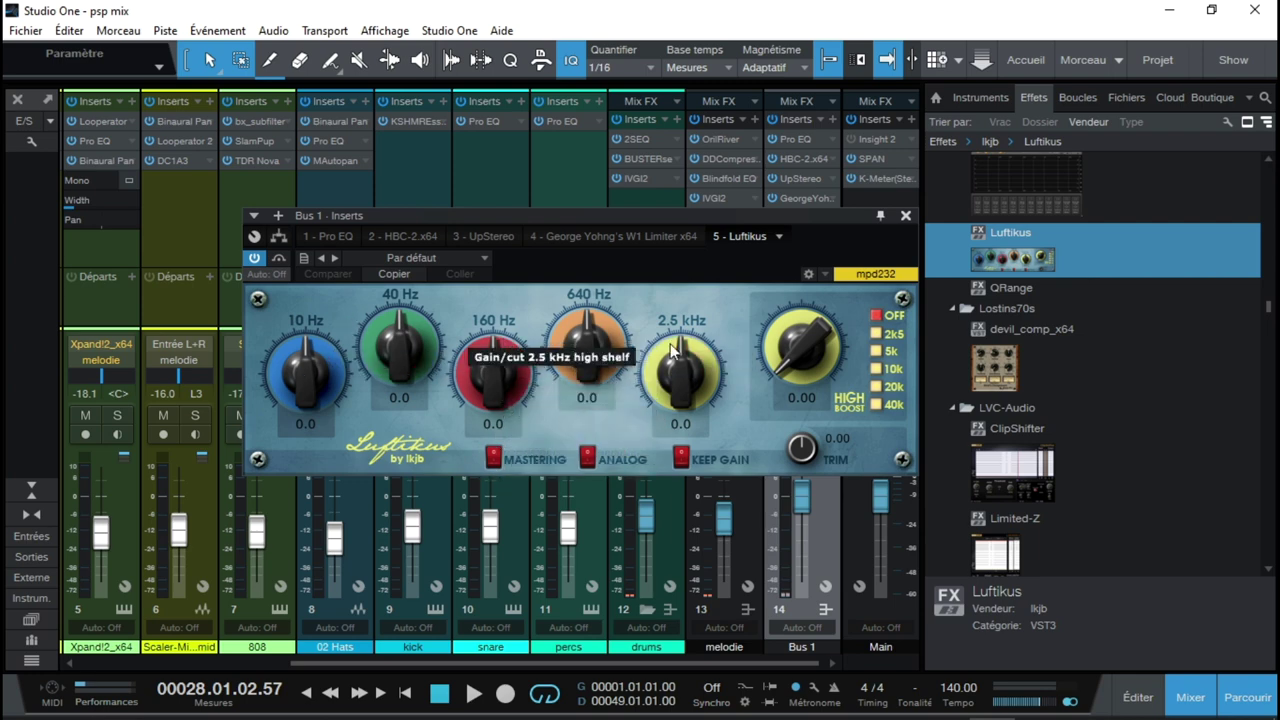
# During playback, set Luftikus's gains to 4.7 at 10 Hz, 5.0 at 40 Hz, -10.0 at 160 Hz, -2.1 at 640 Hz and -3.5 at 2.5 kHz.
pyautogui.press('space')
pyautogui.moveTo(305, 368); pyautogui.dragTo(310, 320)
pyautogui.moveTo(395, 340); pyautogui.dragTo(391, 292)
pyautogui.moveTo(482, 336); pyautogui.dragTo(490, 385)
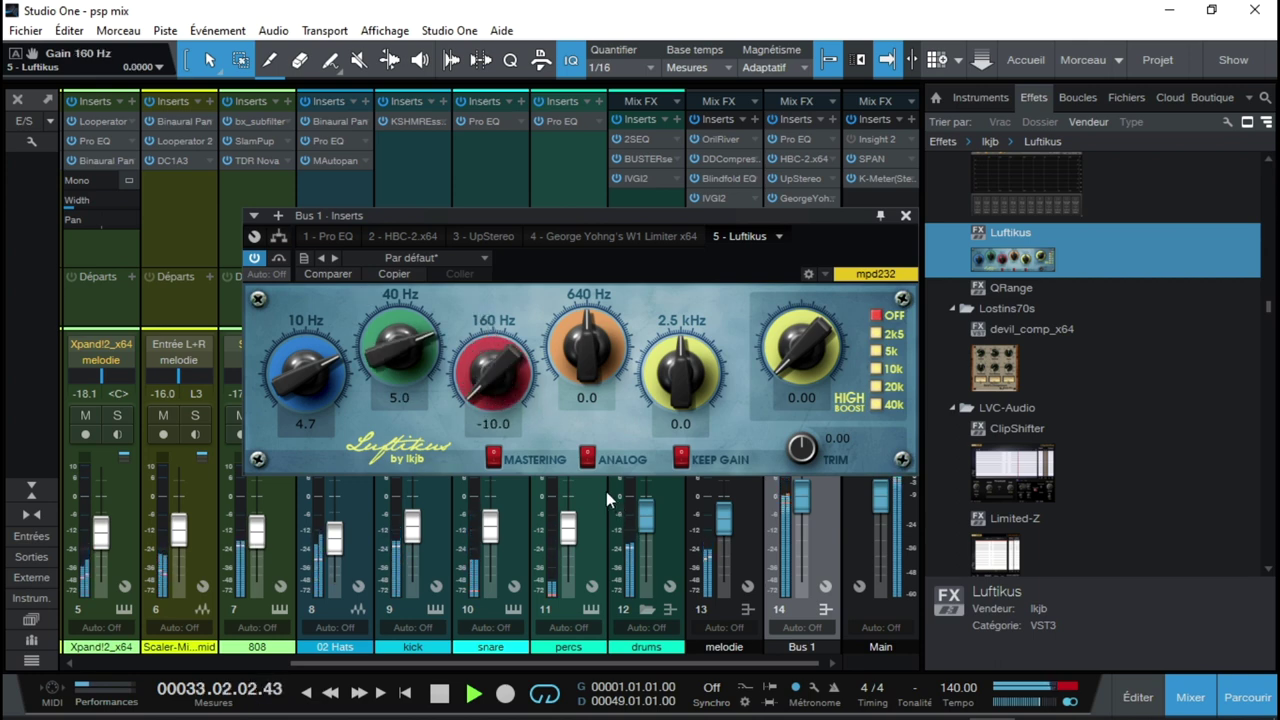
pyautogui.moveTo(602, 370)
pyautogui.mouseDown()
pyautogui.moveTo(646, 459)
pyautogui.moveTo(602, 417)
pyautogui.moveTo(586, 347)
pyautogui.moveTo(552, 288)
pyautogui.moveTo(597, 372)
pyautogui.mouseUp()
pyautogui.moveTo(680, 380); pyautogui.dragTo(716, 415)
pyautogui.press('space')
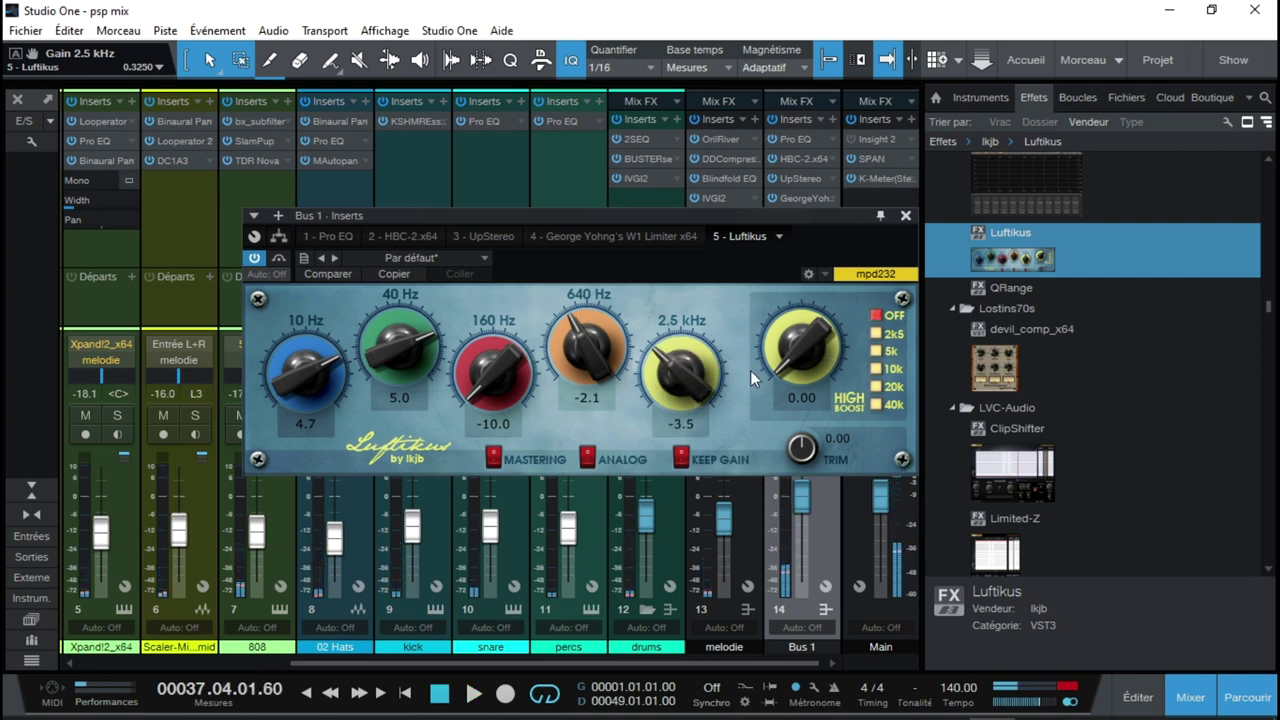
# During playback, raise Luftikus's High Boost to 7.75 at 40k, compare 10k and 5k, and settle on 20k at 3.60.
pyautogui.click(877, 404)
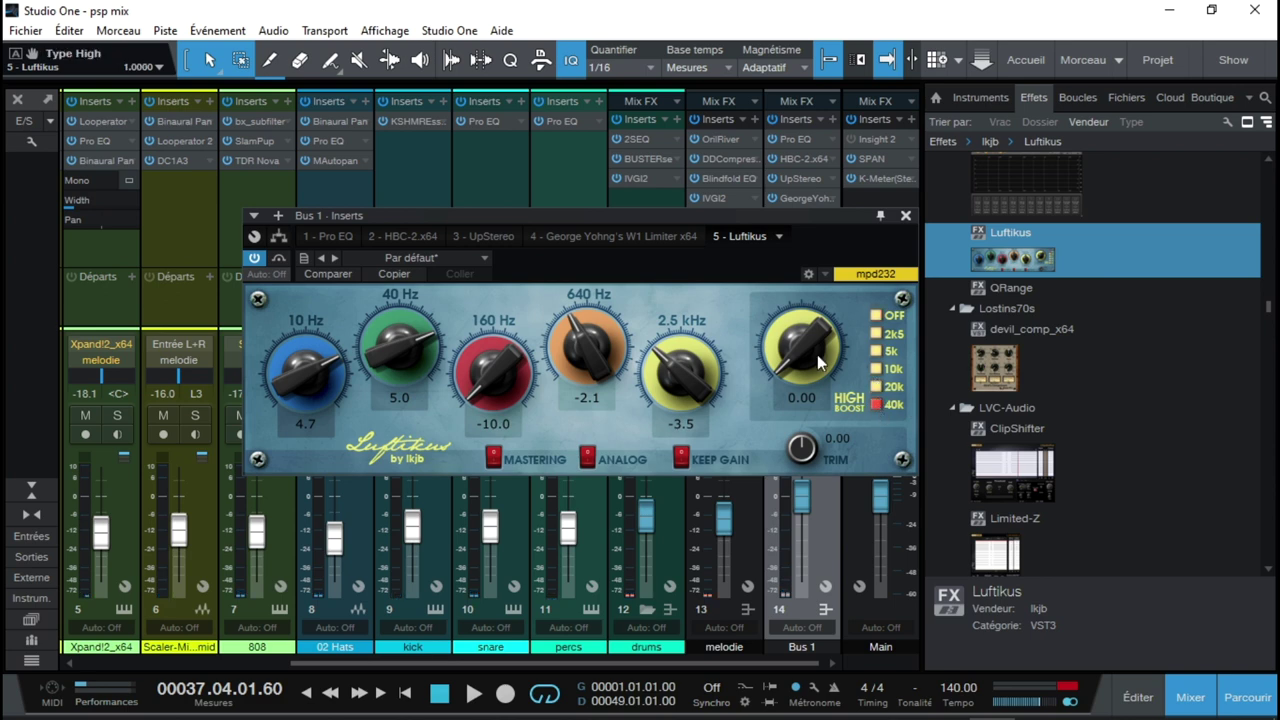
pyautogui.press('space')
pyautogui.moveTo(790, 349); pyautogui.dragTo(739, 169)
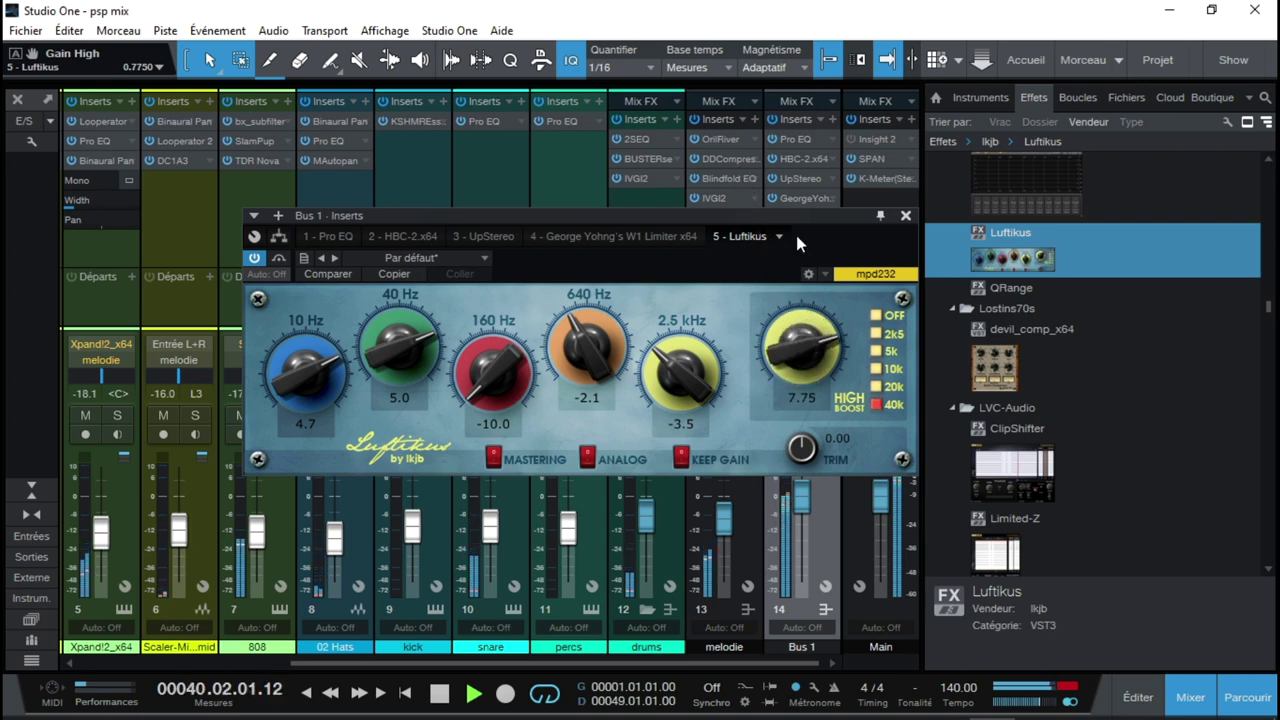
pyautogui.click(879, 371)
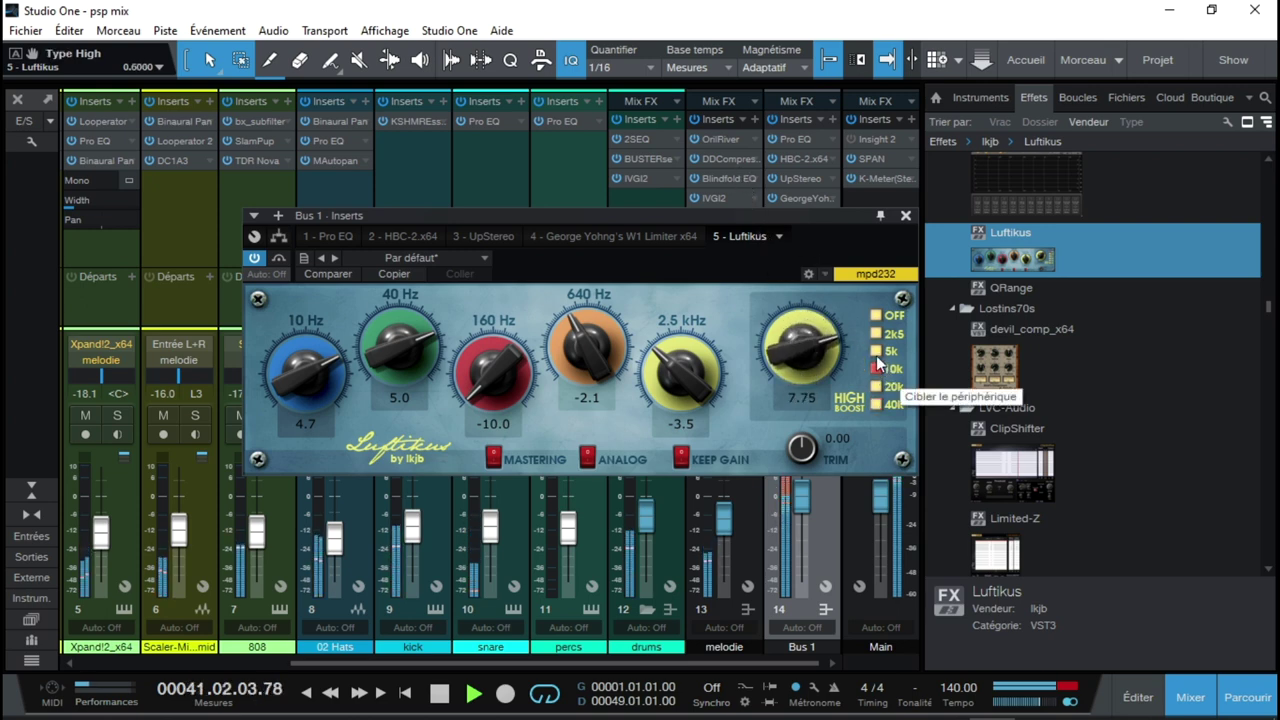
pyautogui.click(877, 351)
pyautogui.click(876, 387)
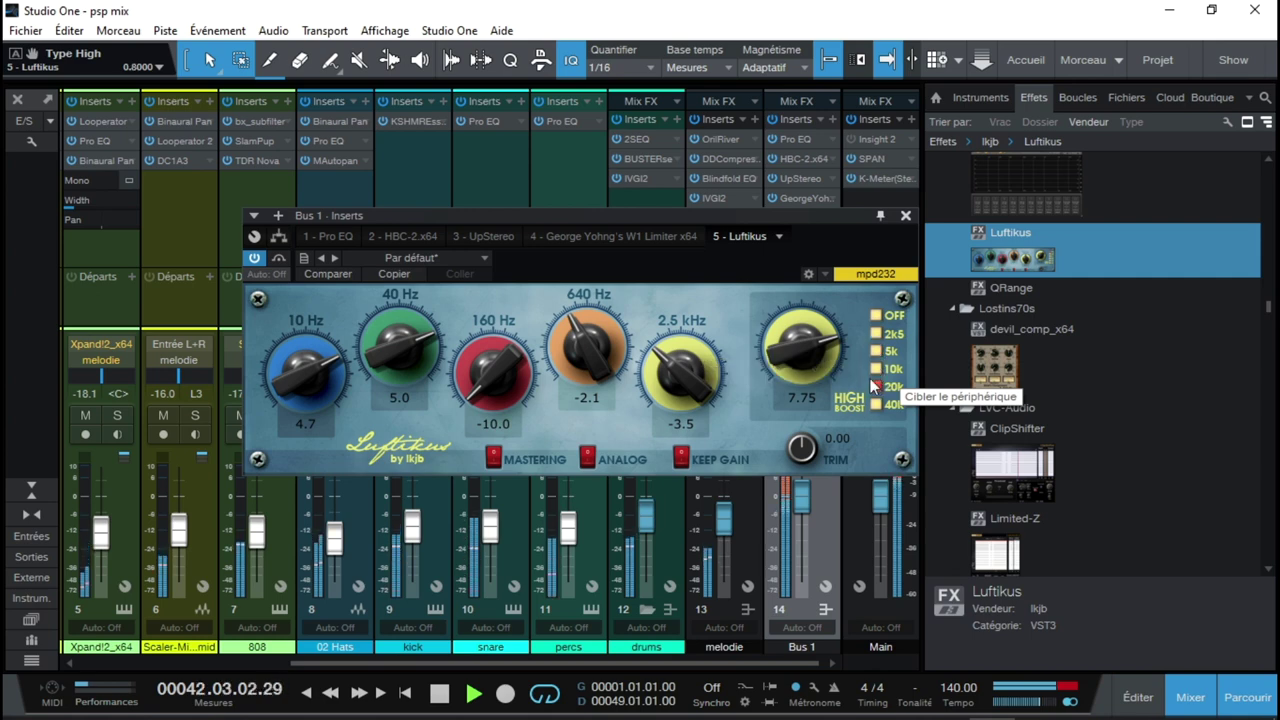
pyautogui.moveTo(803, 354); pyautogui.dragTo(871, 427)
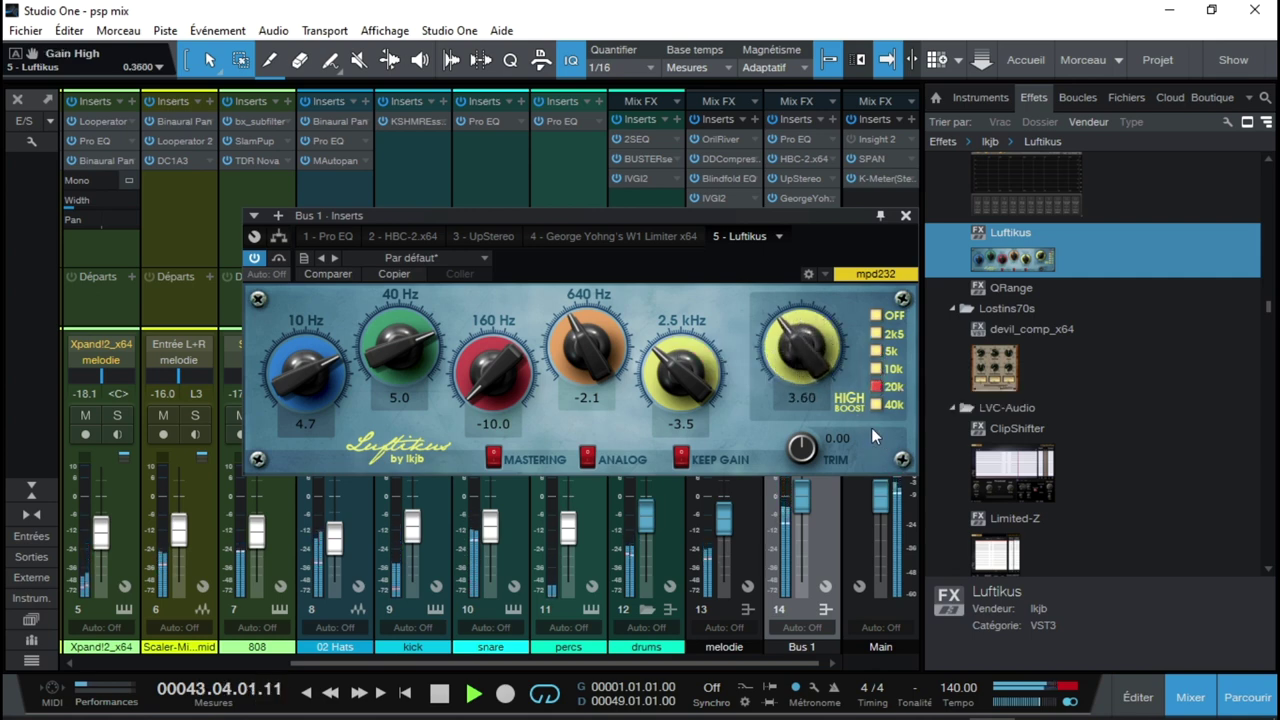
# Set Luftikus's High Boost to 2k5 with a gain of 4.05 and the 2.5 kHz shelf to 0.3.
pyautogui.moveTo(682, 372); pyautogui.dragTo(678, 317)
pyautogui.moveTo(817, 344)
pyautogui.mouseDown()
pyautogui.moveTo(817, 329)
pyautogui.moveTo(794, 341)
pyautogui.mouseUp()
pyautogui.click(876, 334)
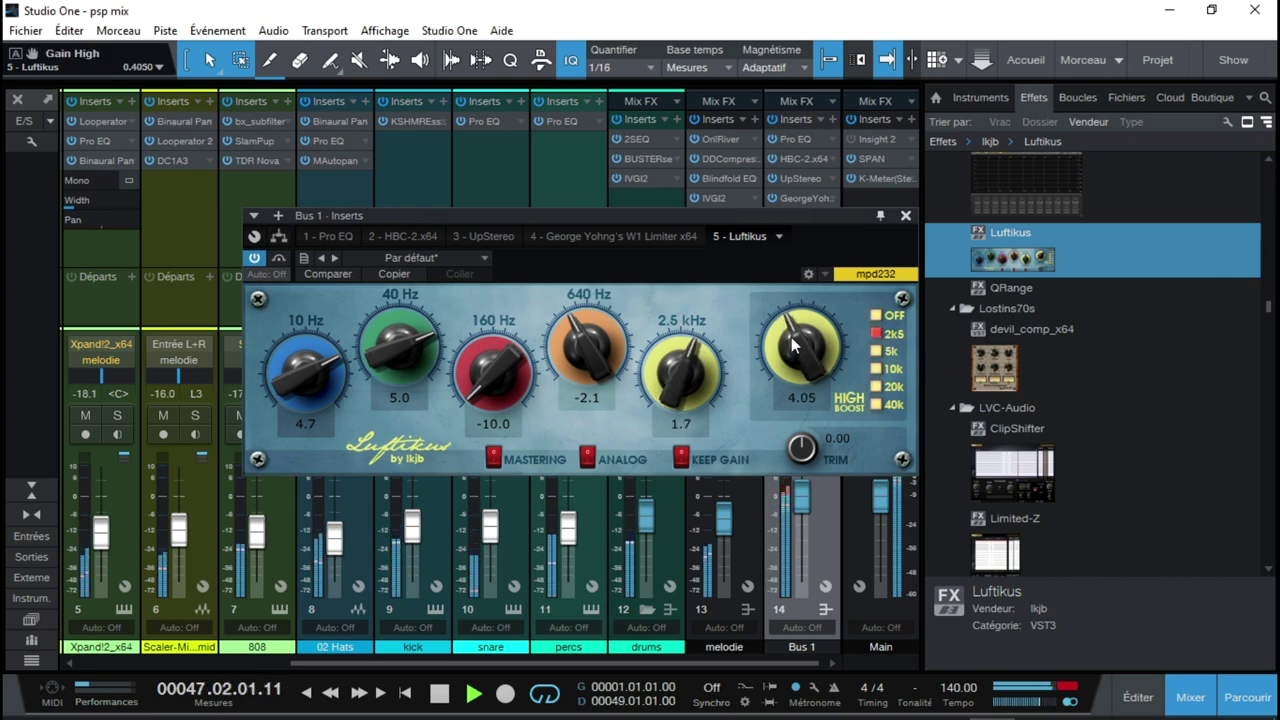
pyautogui.moveTo(688, 362); pyautogui.dragTo(695, 380)
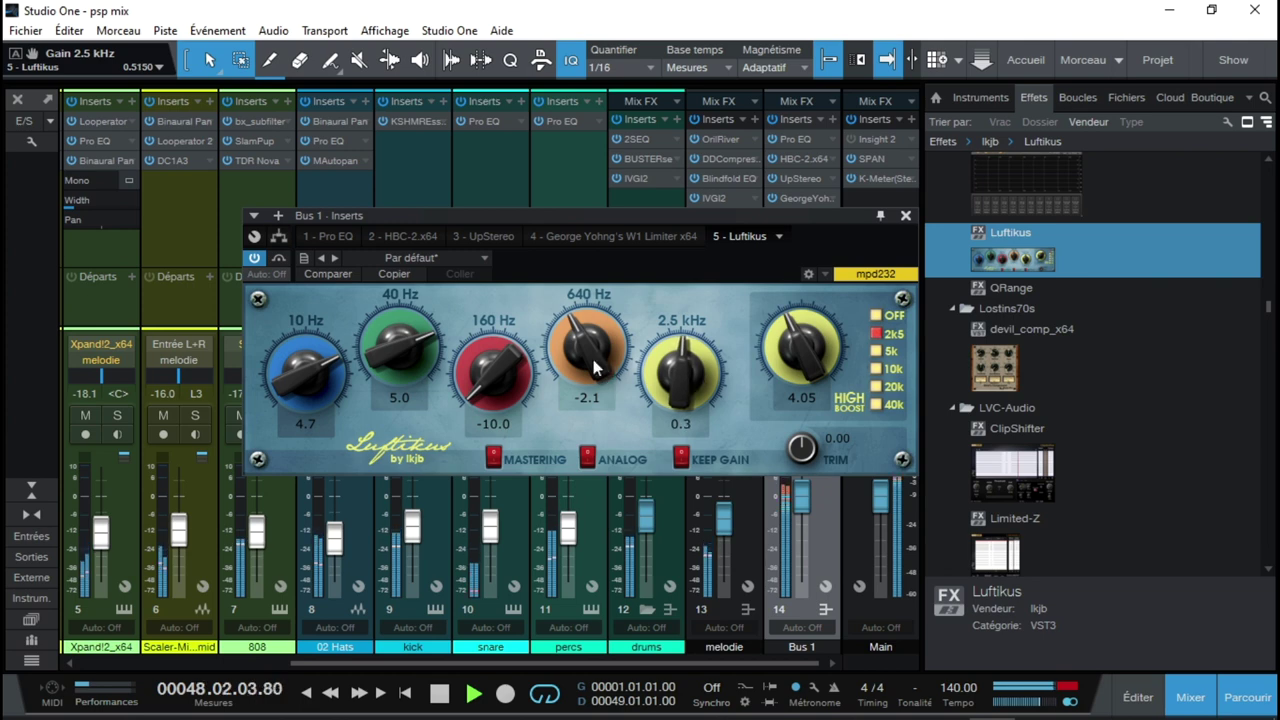
# Set Luftikus's gains to -5.8 at 640 Hz, -10.0 at 40 Hz and 0.7 at 10 Hz, and stop playback.
pyautogui.moveTo(584, 345); pyautogui.dragTo(576, 373)
pyautogui.moveTo(356, 350); pyautogui.dragTo(463, 539)
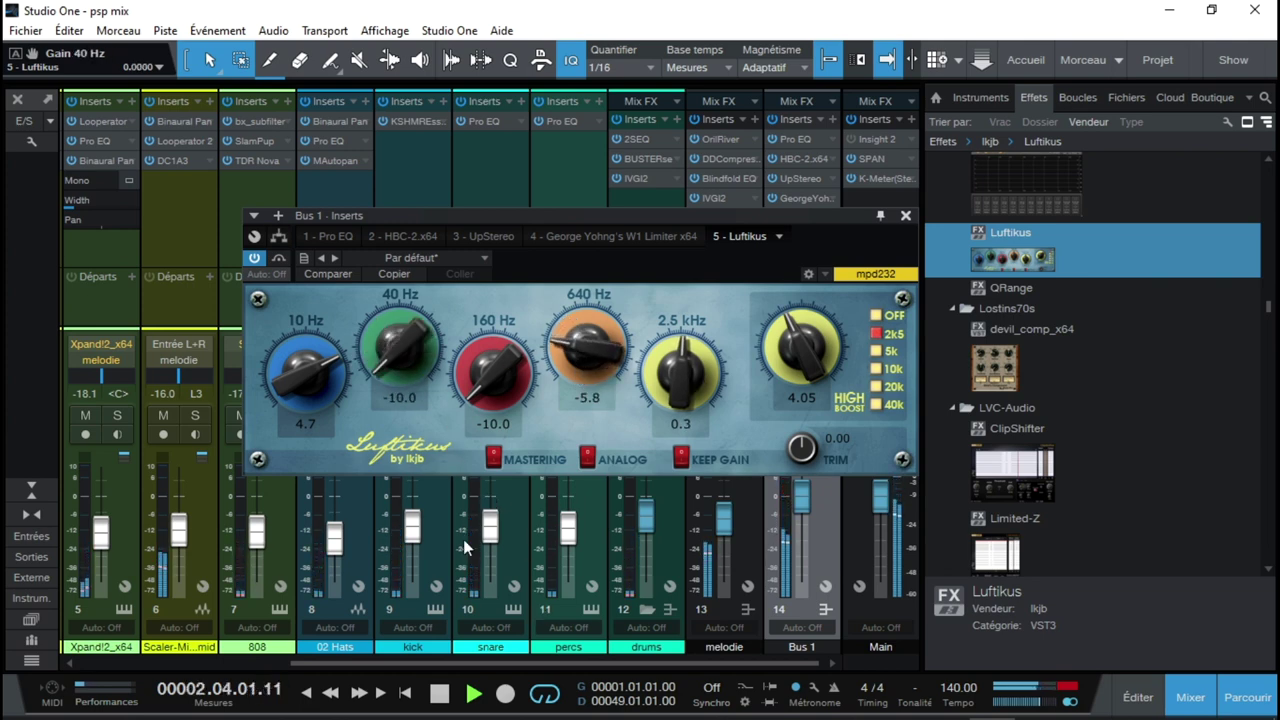
pyautogui.moveTo(310, 400)
pyautogui.mouseDown()
pyautogui.moveTo(323, 457)
pyautogui.moveTo(317, 415)
pyautogui.mouseUp()
pyautogui.press('space')
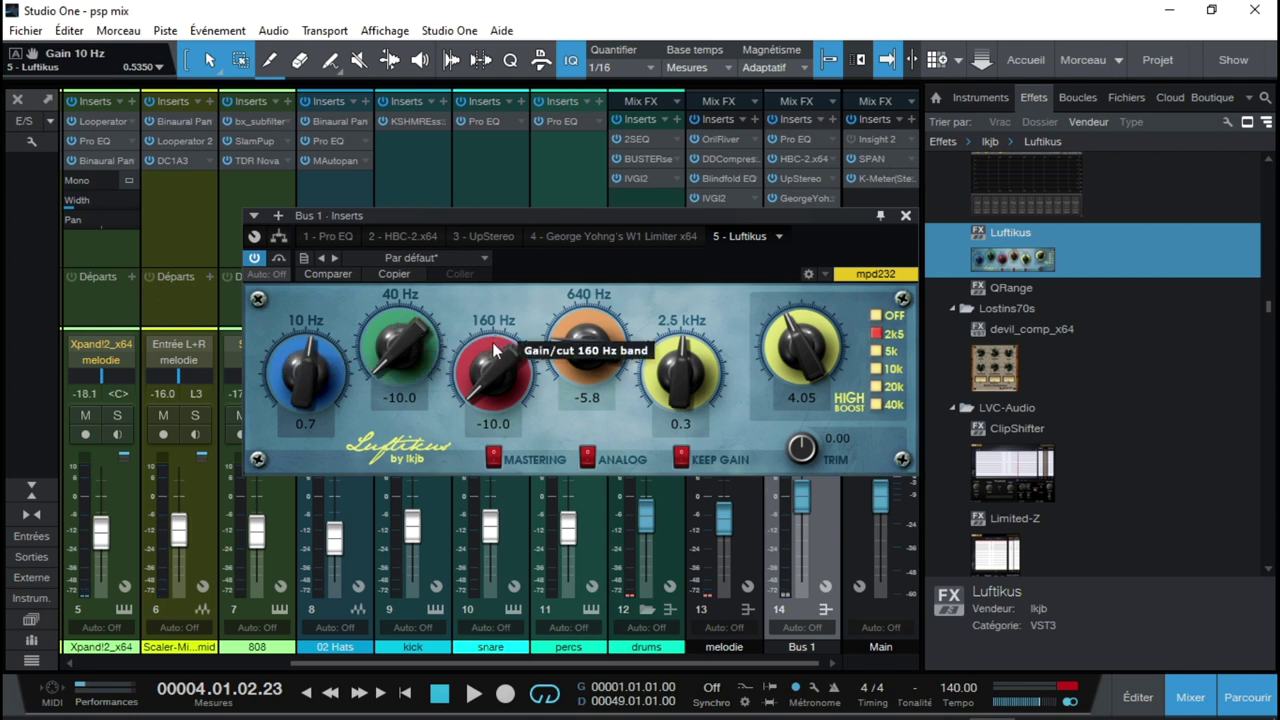
# Set Luftikus to -4.0 at 160 Hz and -3.5 at 40 Hz, enable Analog and Mastering modes, and close the plug-in.
pyautogui.moveTo(500, 368); pyautogui.dragTo(452, 318)
pyautogui.moveTo(400, 355); pyautogui.dragTo(427, 266)
pyautogui.moveTo(466, 364); pyautogui.dragTo(480, 362)
pyautogui.click(591, 460)
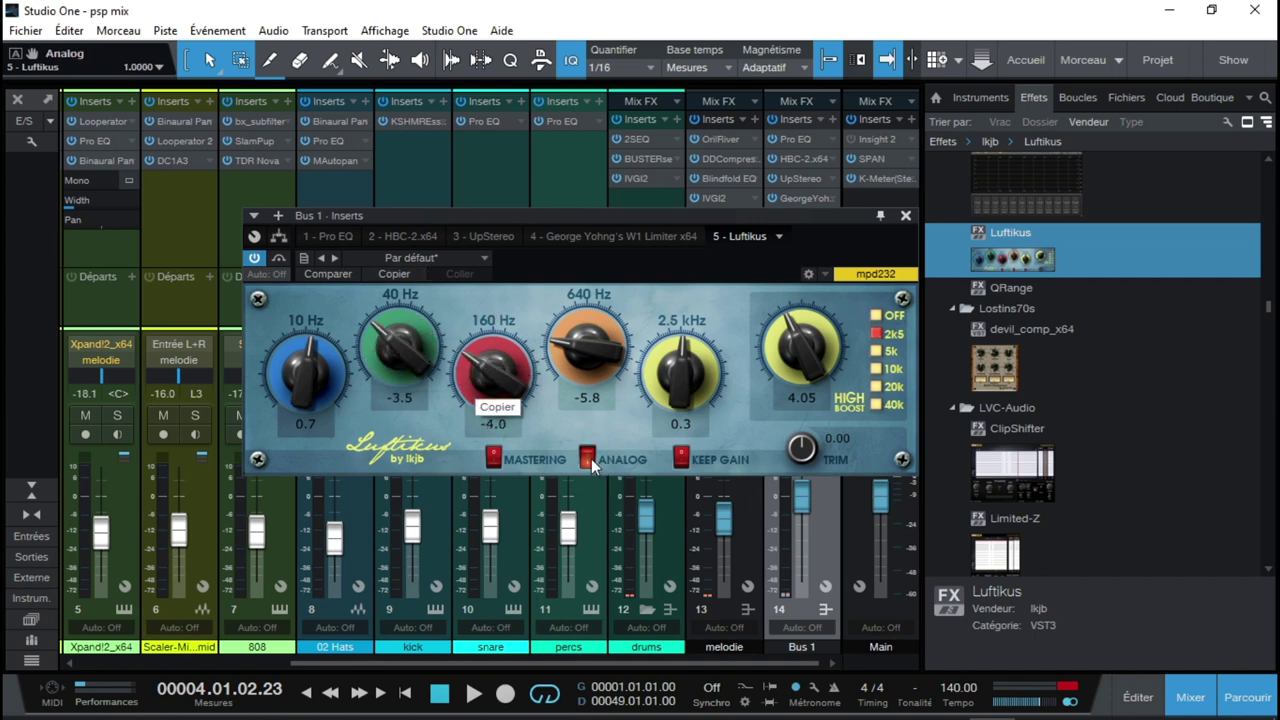
pyautogui.click(491, 466)
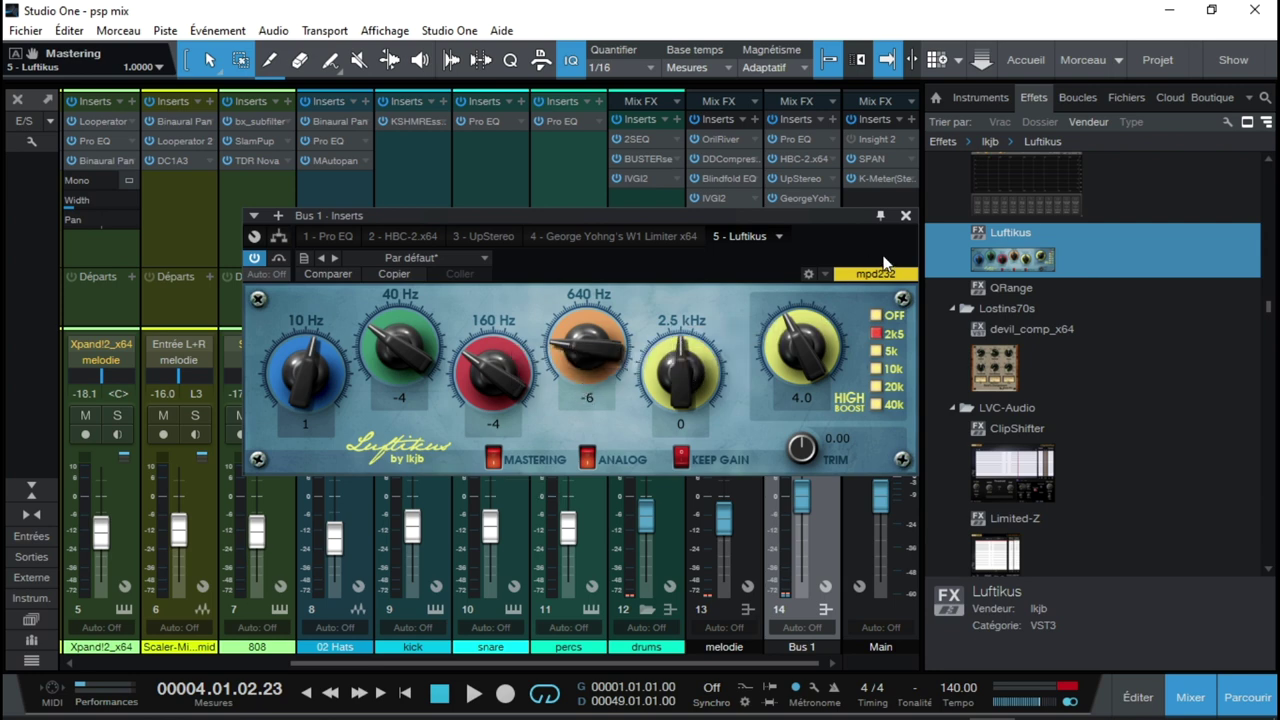
pyautogui.click(905, 217)
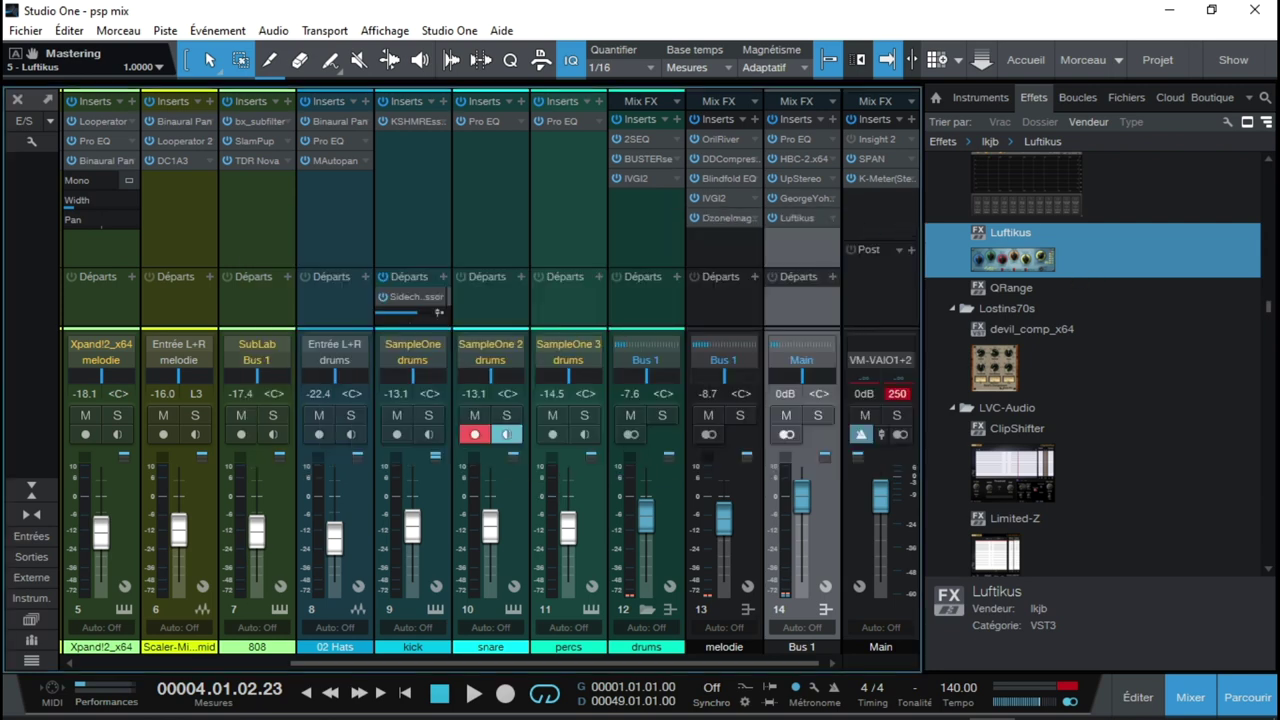
# Find Sonimus's SonEQ in the effects browser and insert it on Bus 1 in place of Luftikus.
pyautogui.scroll(-10, 1095, 360)
pyautogui.scroll(-10, 1095, 360)
pyautogui.scroll(-6, 1095, 360)
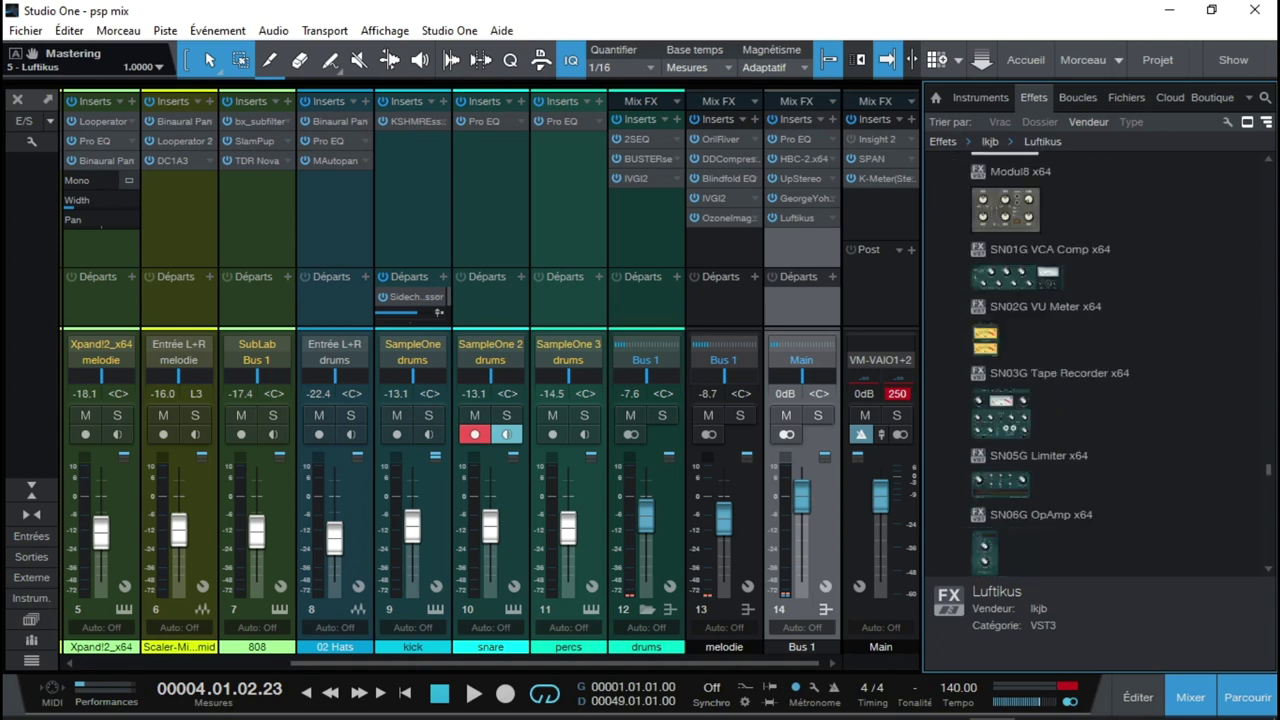
pyautogui.scroll(3, 1040, 360)
pyautogui.scroll(-10, 1130, 333)
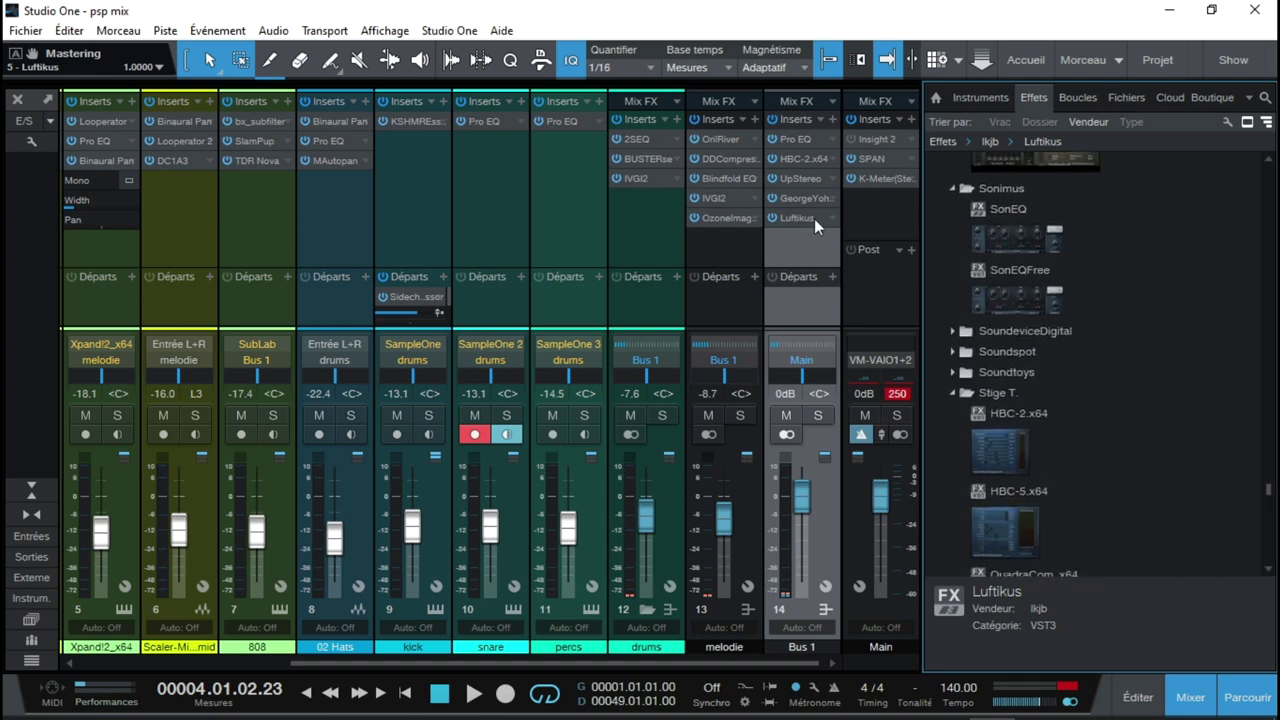
pyautogui.rightClick(799, 217)
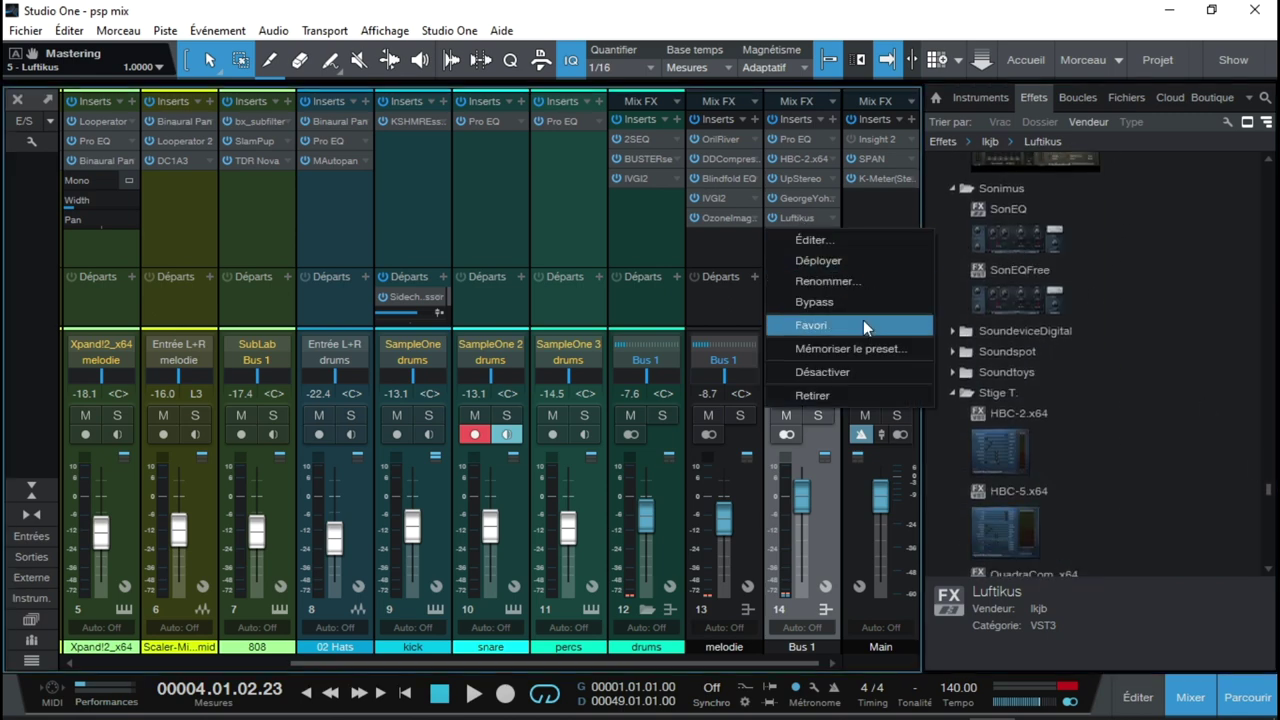
pyautogui.click(874, 393)
pyautogui.moveTo(1025, 250); pyautogui.dragTo(739, 165)
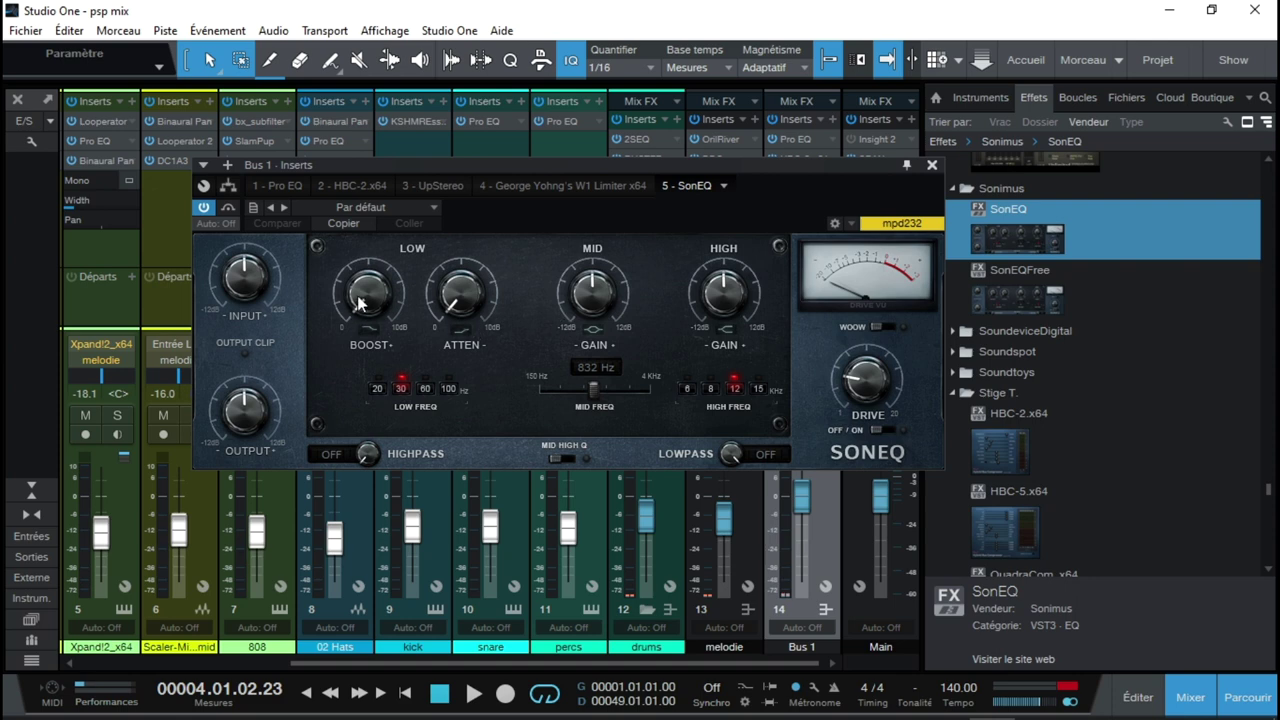
# During playback, raise SonEQ's low boost, set low attenuation to 3.4 dB and highpass to 2 Hz, and leave the lowpass off.
pyautogui.moveTo(360, 303); pyautogui.dragTo(357, 218)
pyautogui.moveTo(441, 253); pyautogui.dragTo(449, 212)
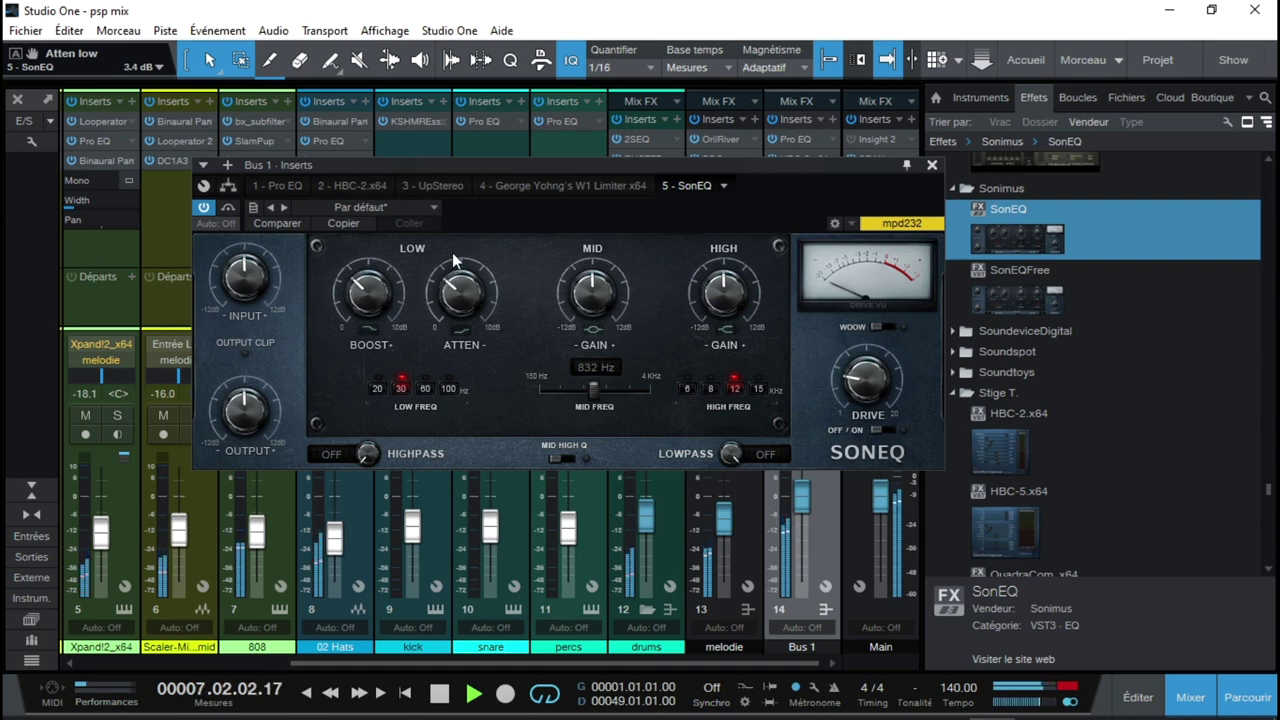
pyautogui.moveTo(334, 452); pyautogui.dragTo(400, 483)
pyautogui.press('space')
pyautogui.press('space')
pyautogui.moveTo(733, 455); pyautogui.dragTo(772, 539)
pyautogui.moveTo(733, 455); pyautogui.dragTo(743, 430)
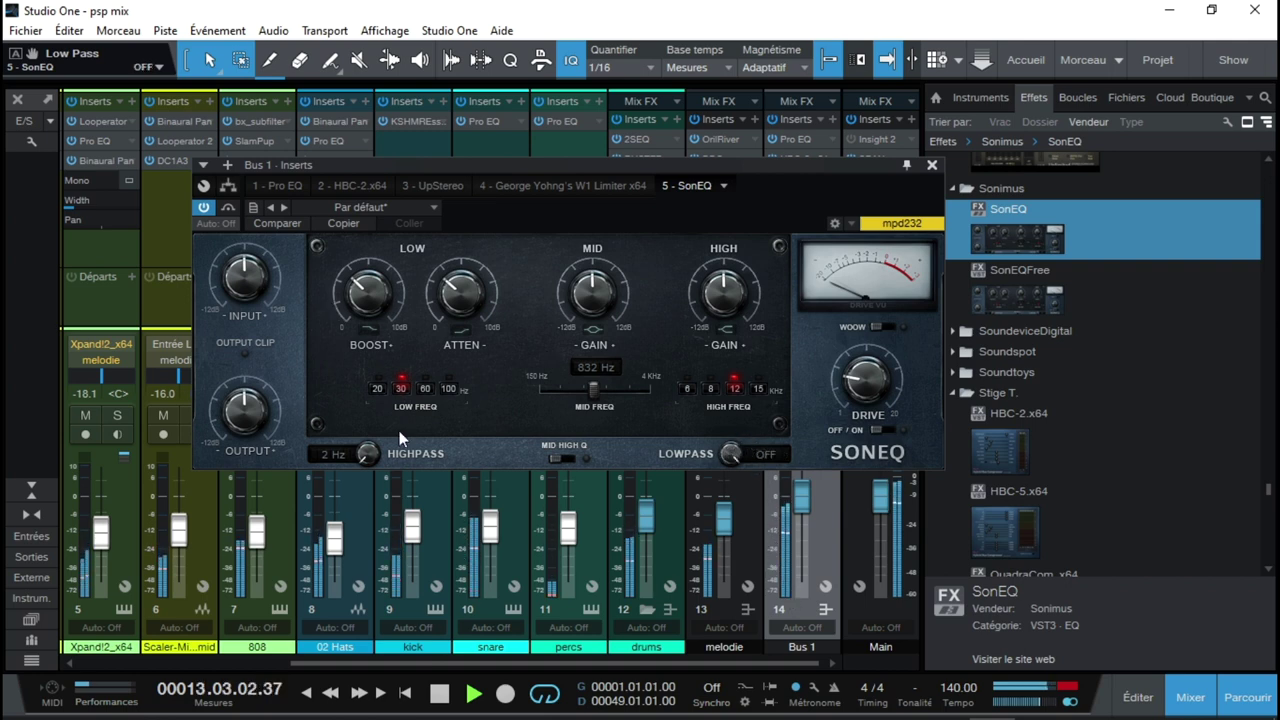
# Switch SonEQ's low frequency to 60 Hz, with low boost at 3.4 dB and low attenuation at 6.2 dB.
pyautogui.click(425, 388)
pyautogui.moveTo(369, 290); pyautogui.dragTo(396, 301)
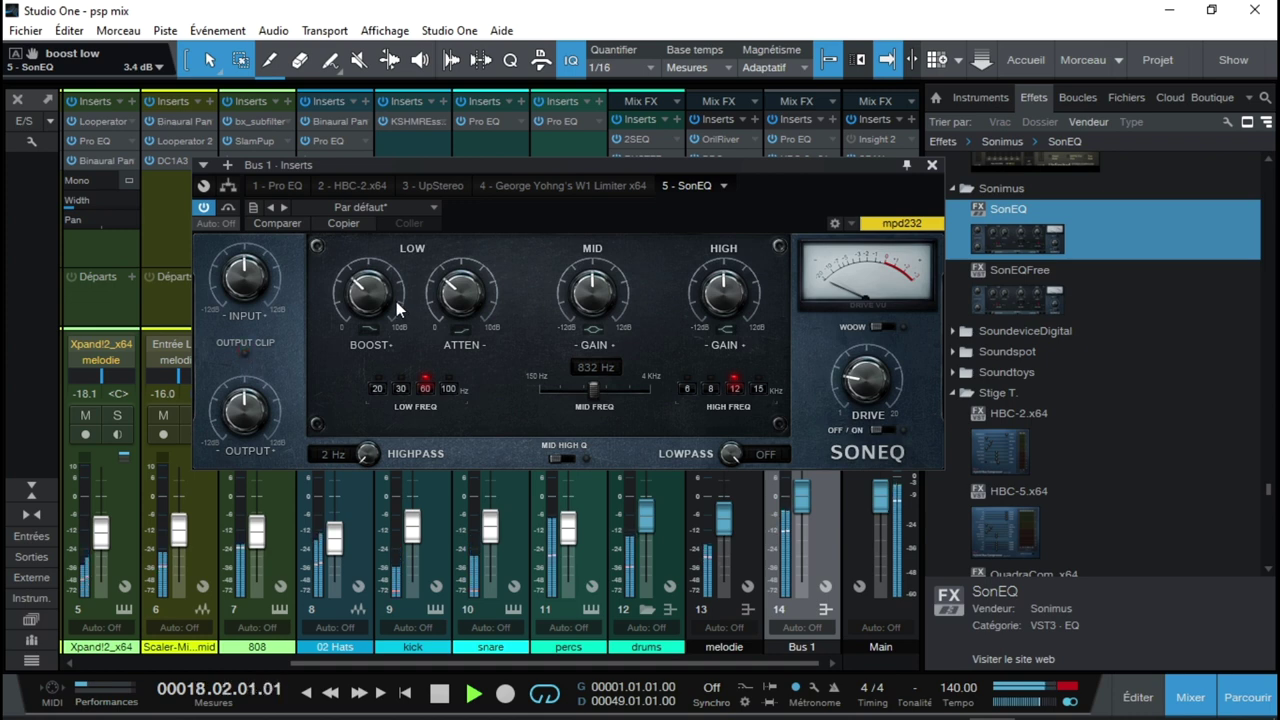
pyautogui.moveTo(464, 276)
pyautogui.mouseDown()
pyautogui.moveTo(462, 230)
pyautogui.moveTo(465, 268)
pyautogui.mouseUp()
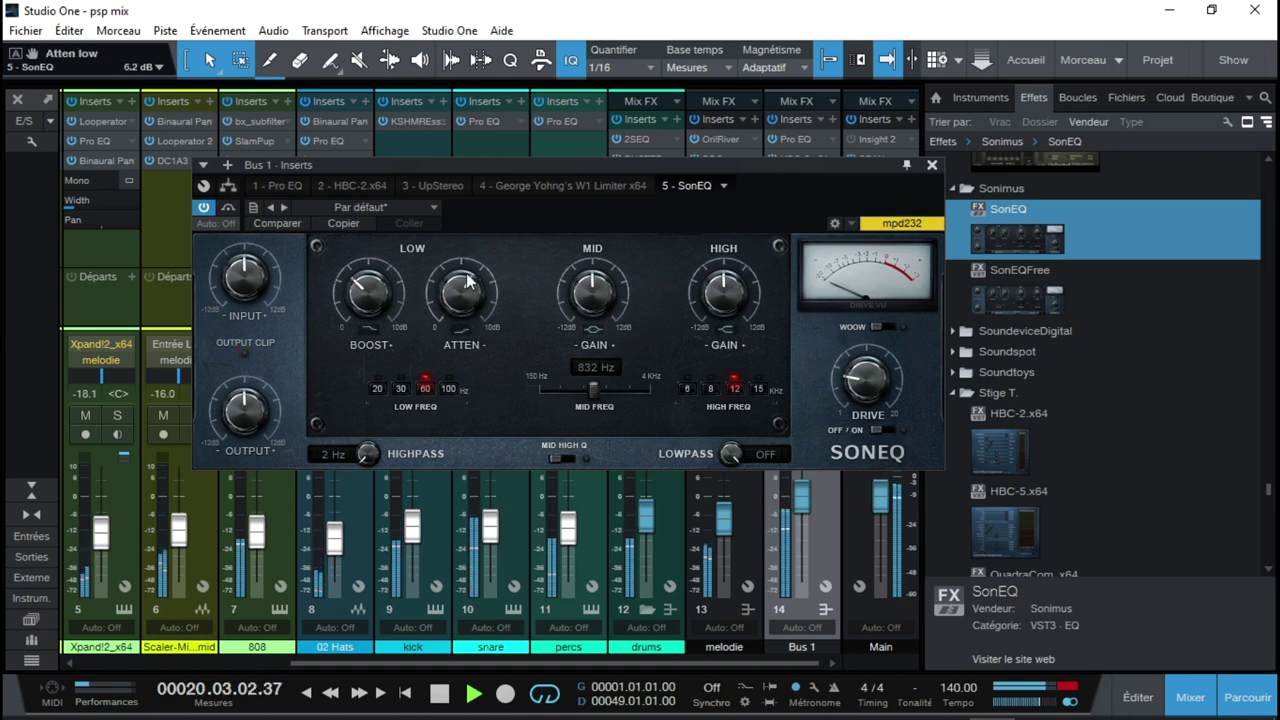
# Boost SonEQ's mids by 4.7 dB, try 264 Hz at 3.5 dB, move the mid frequency to 2605 Hz and stop playback.
pyautogui.moveTo(588, 290); pyautogui.dragTo(585, 247)
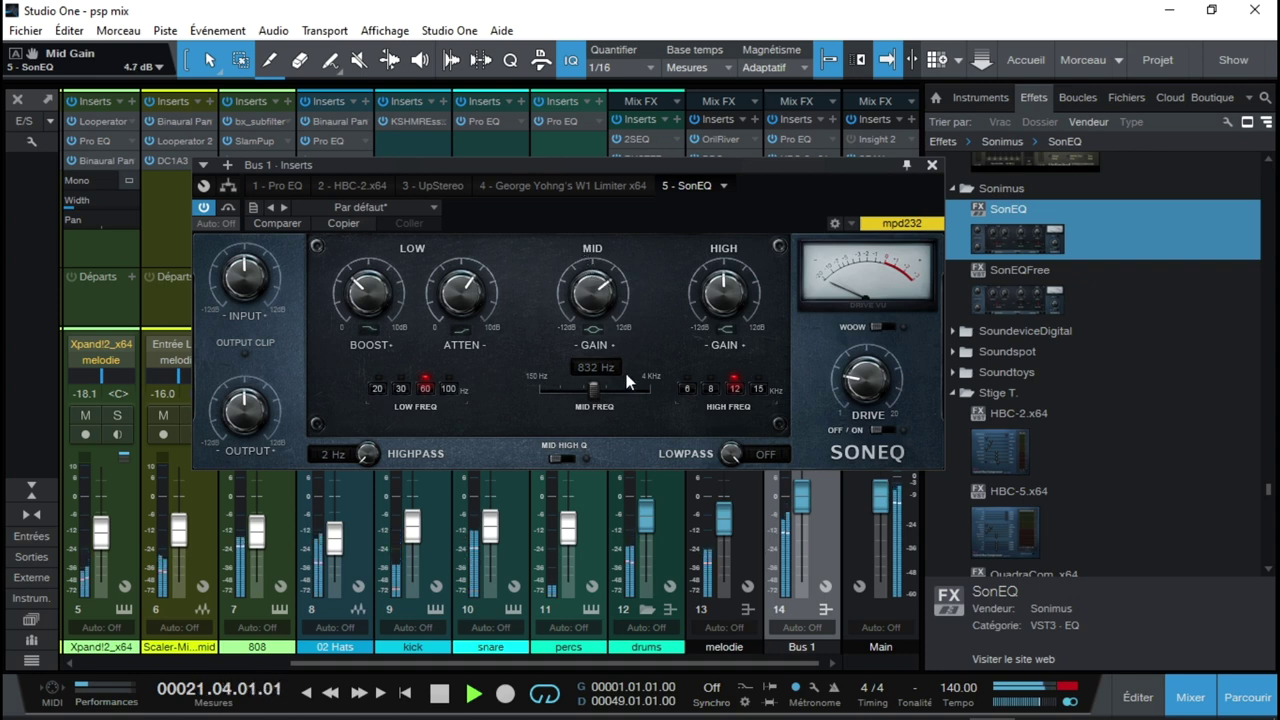
pyautogui.moveTo(593, 389); pyautogui.dragTo(567, 395)
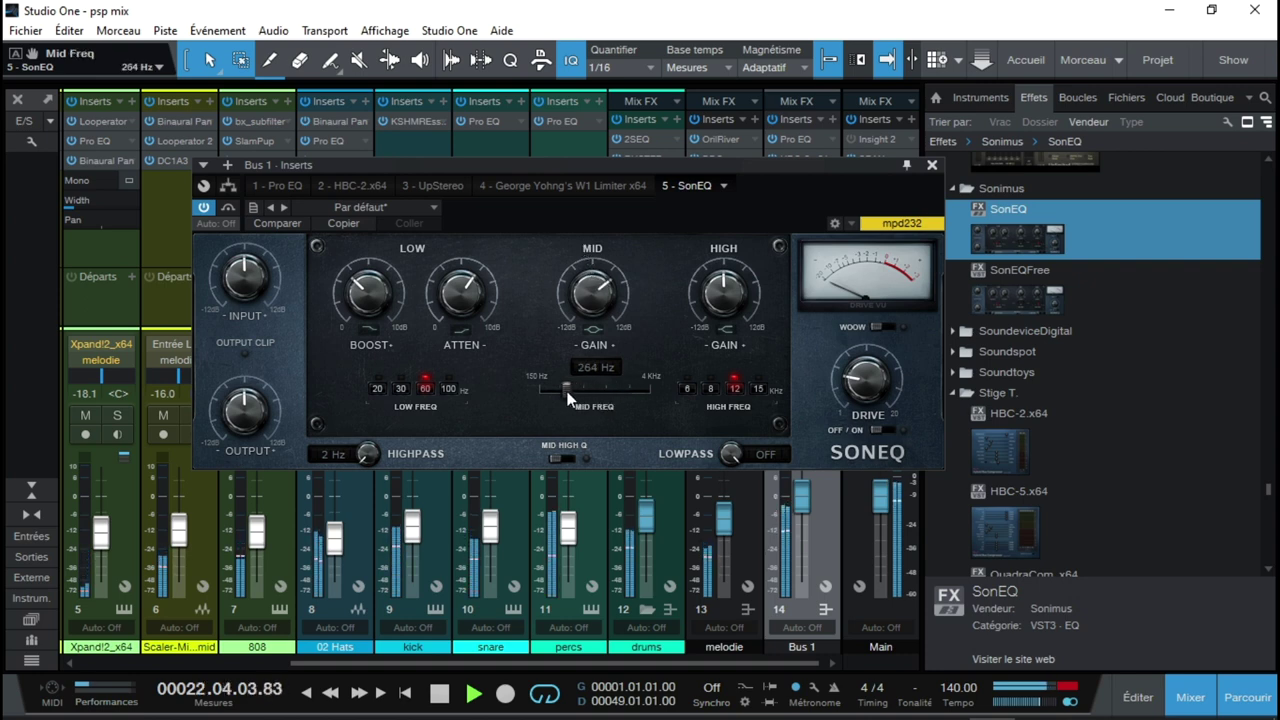
pyautogui.moveTo(593, 296); pyautogui.dragTo(613, 351)
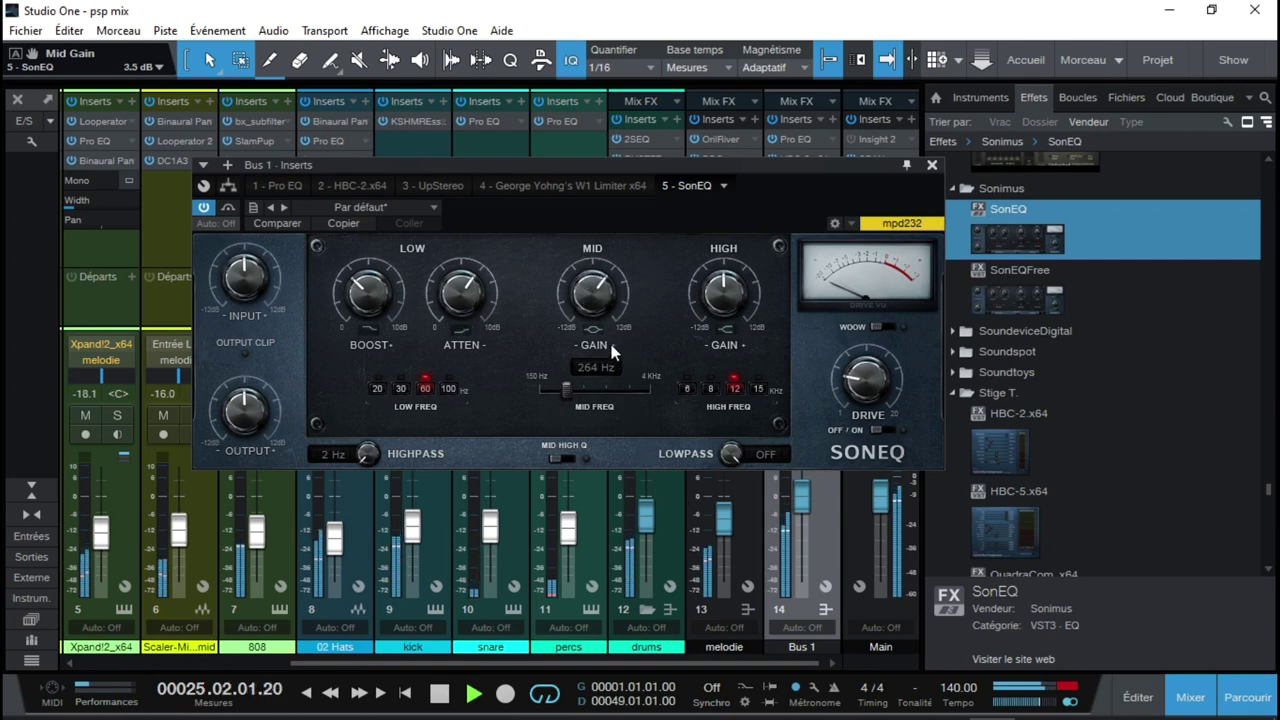
pyautogui.moveTo(565, 392); pyautogui.dragTo(632, 395)
pyautogui.press('space')
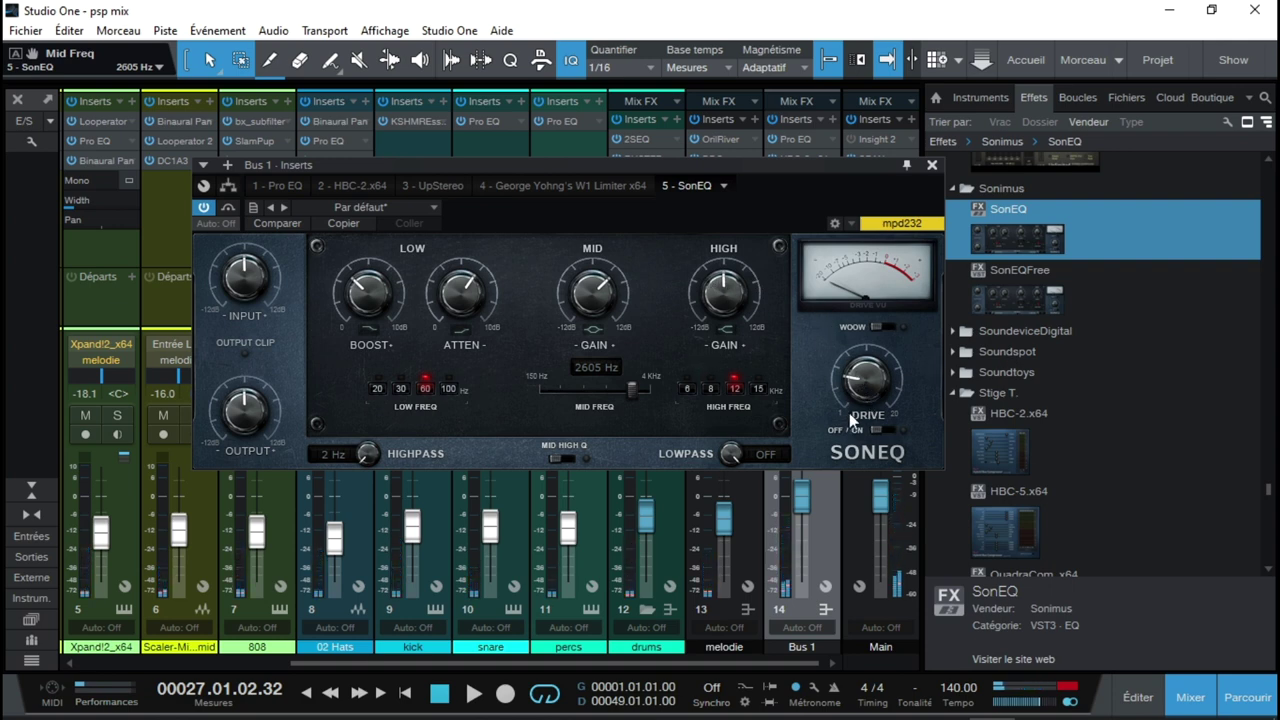
# During playback, enable SonEQ's Woow and Drive switches, set the drive to 15.6 dB, stop playback and close the plug-in.
pyautogui.press('space')
pyautogui.moveTo(870, 397); pyautogui.dragTo(843, 300)
pyautogui.click(889, 325)
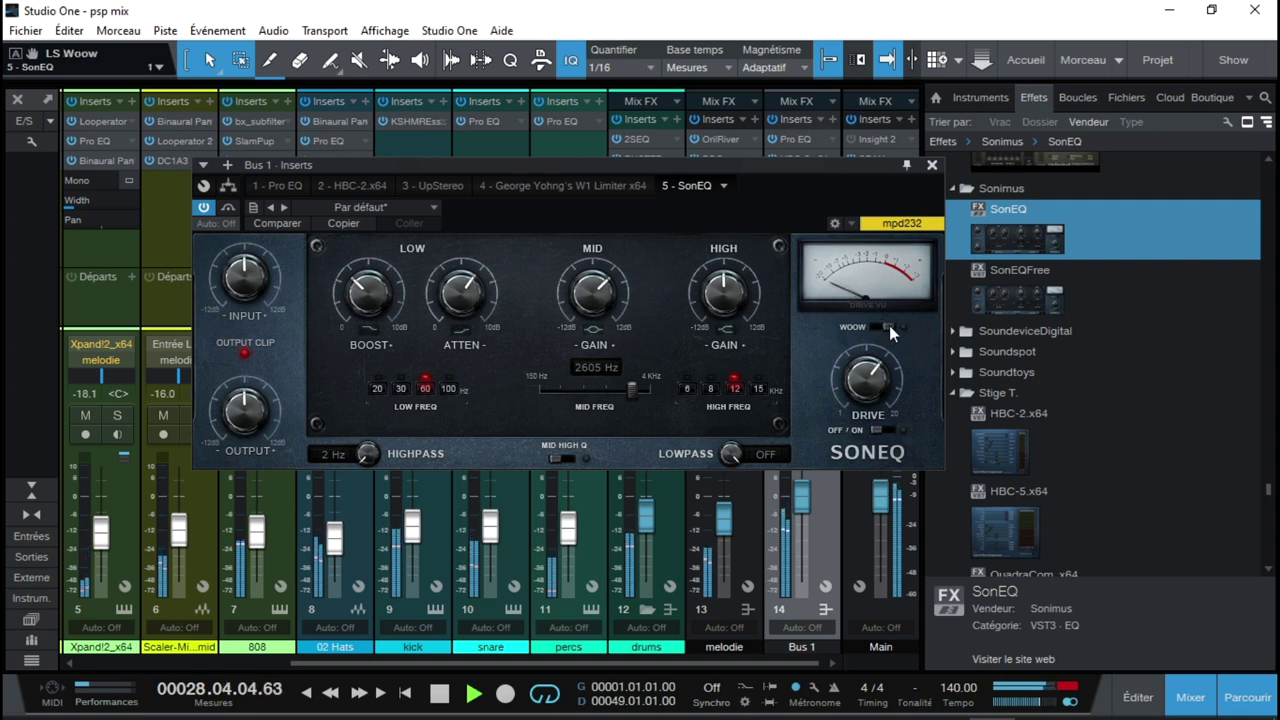
pyautogui.click(893, 430)
pyautogui.moveTo(866, 378); pyautogui.dragTo(912, 344)
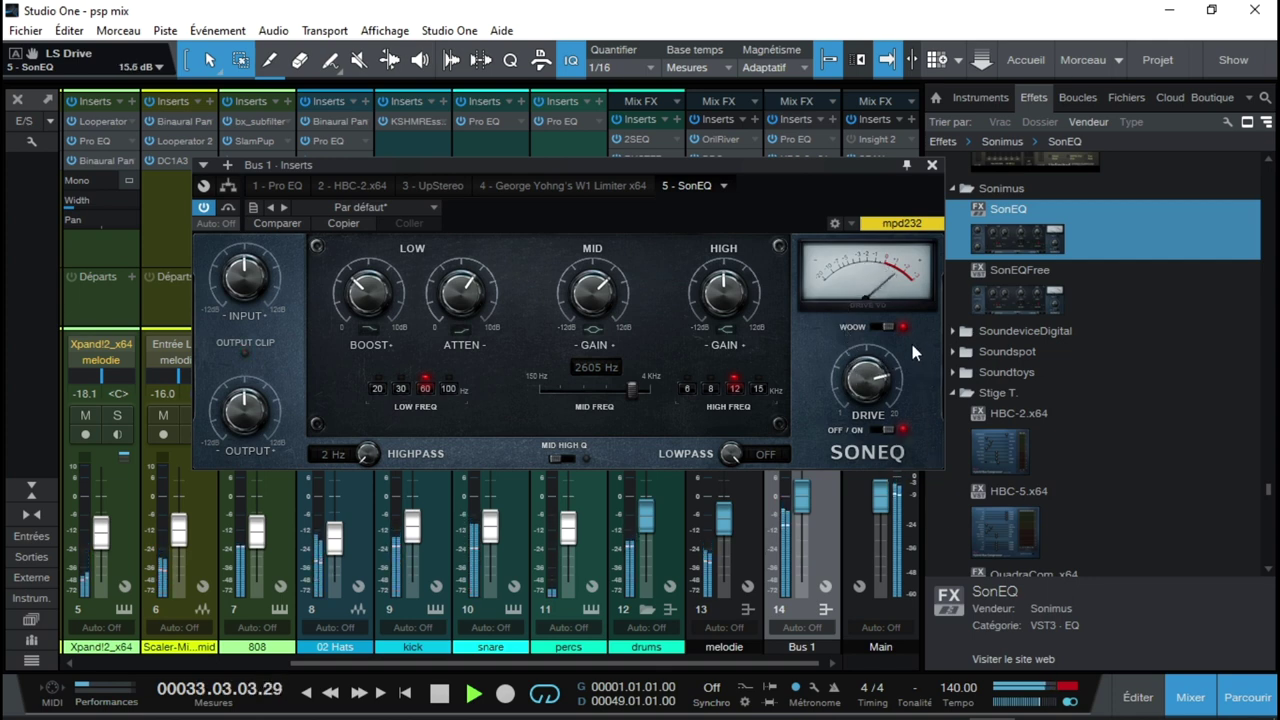
pyautogui.press('space')
pyautogui.click(931, 165)
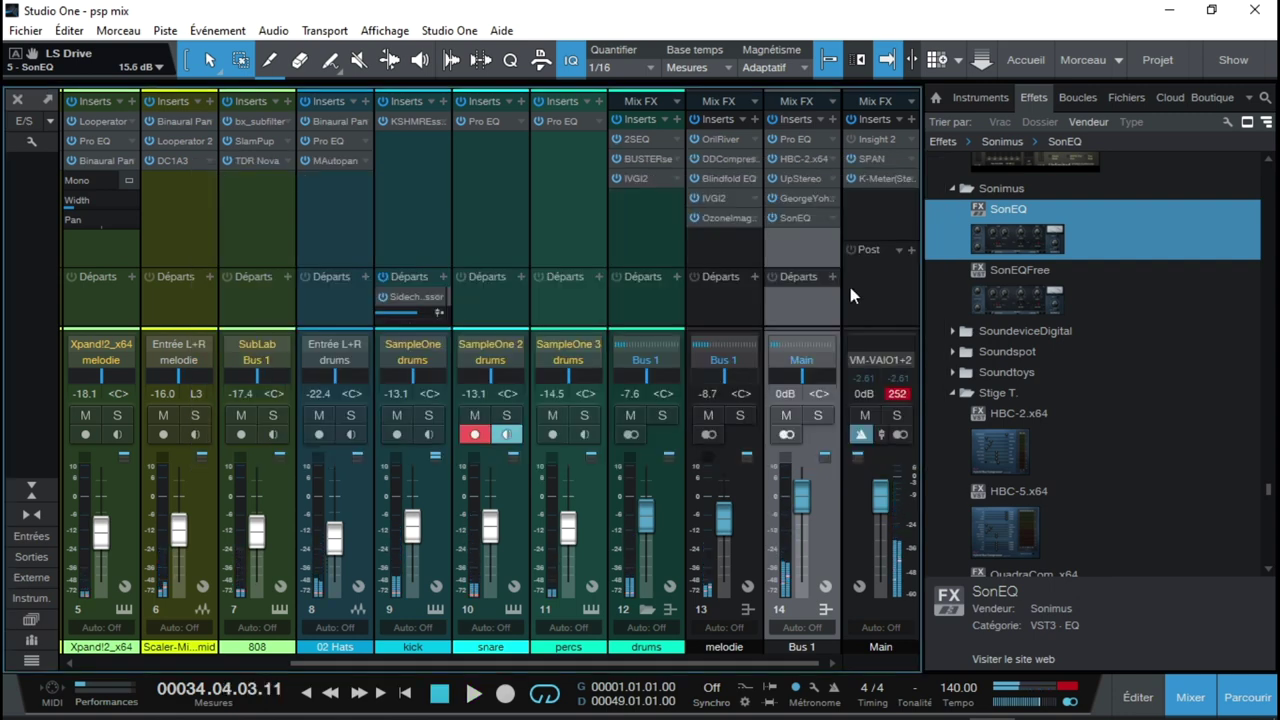
# Remove SonEQ from Bus 1, insert the TDR VOS SlickEQ equalizer in its place and start playback.
pyautogui.rightClick(787, 212)
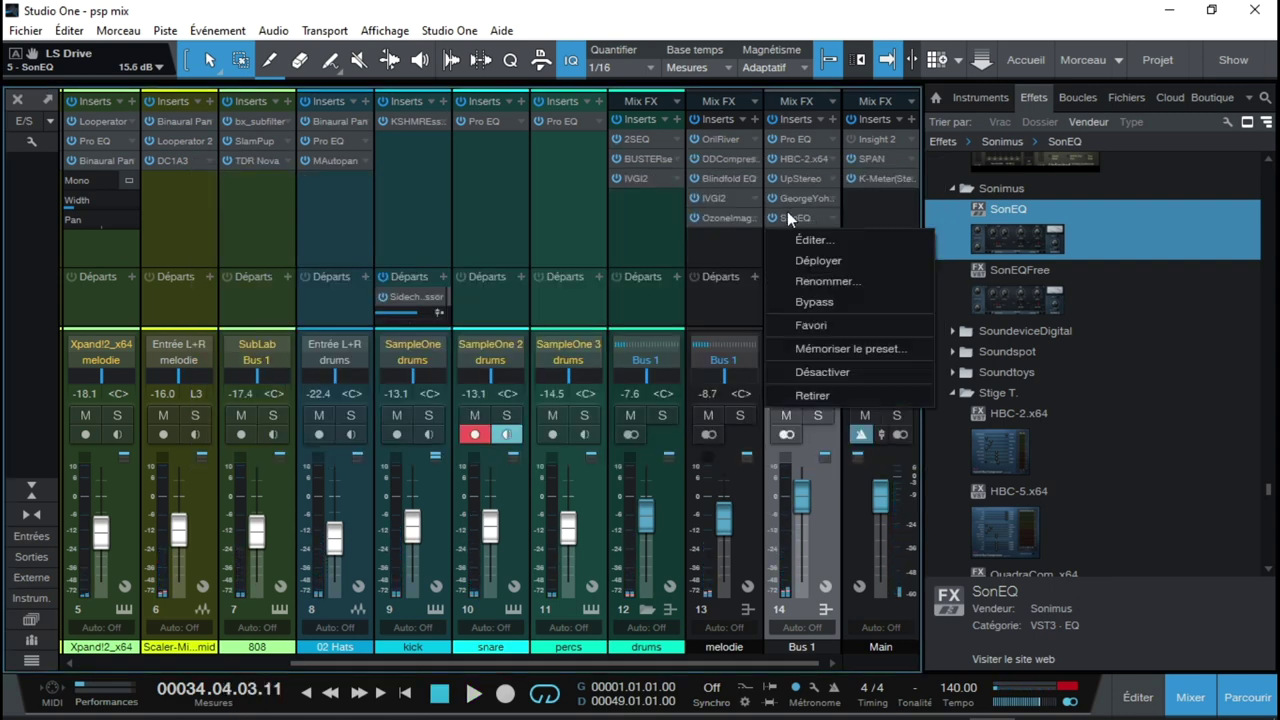
pyautogui.click(831, 394)
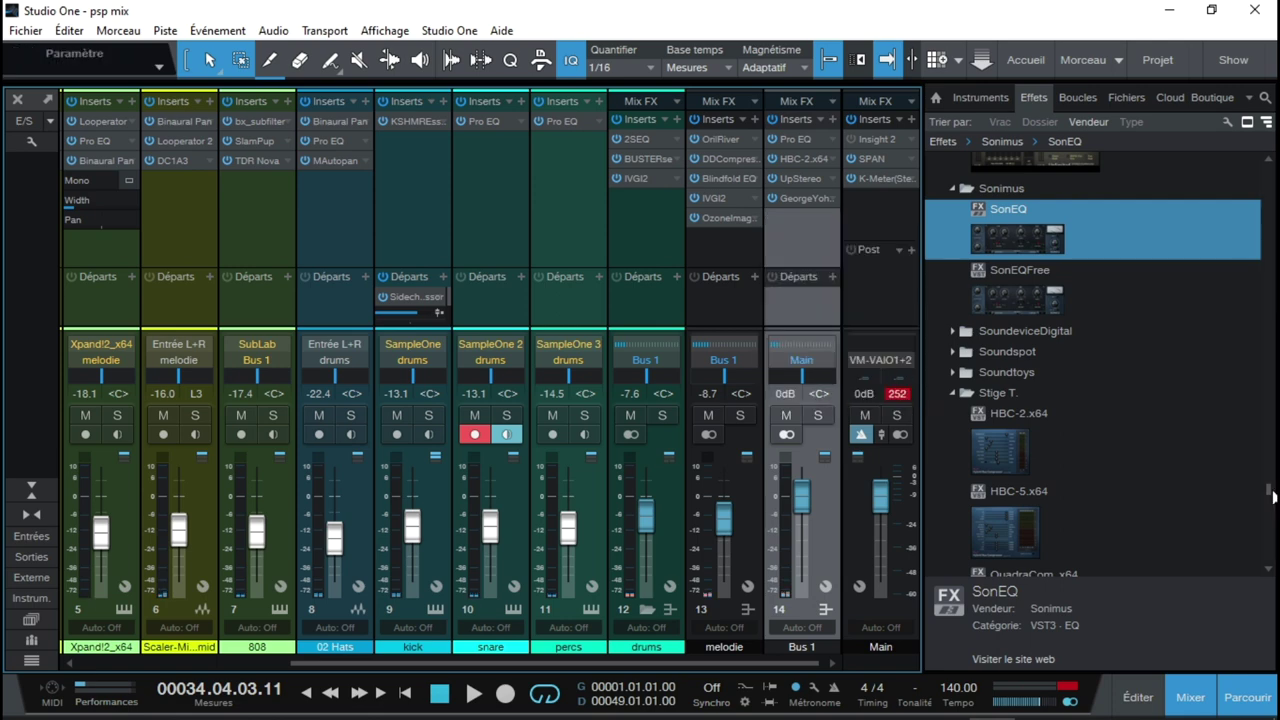
pyautogui.scroll(5, 1095, 360)
pyautogui.scroll(-8, 1095, 360)
pyautogui.scroll(-10, 1030, 360)
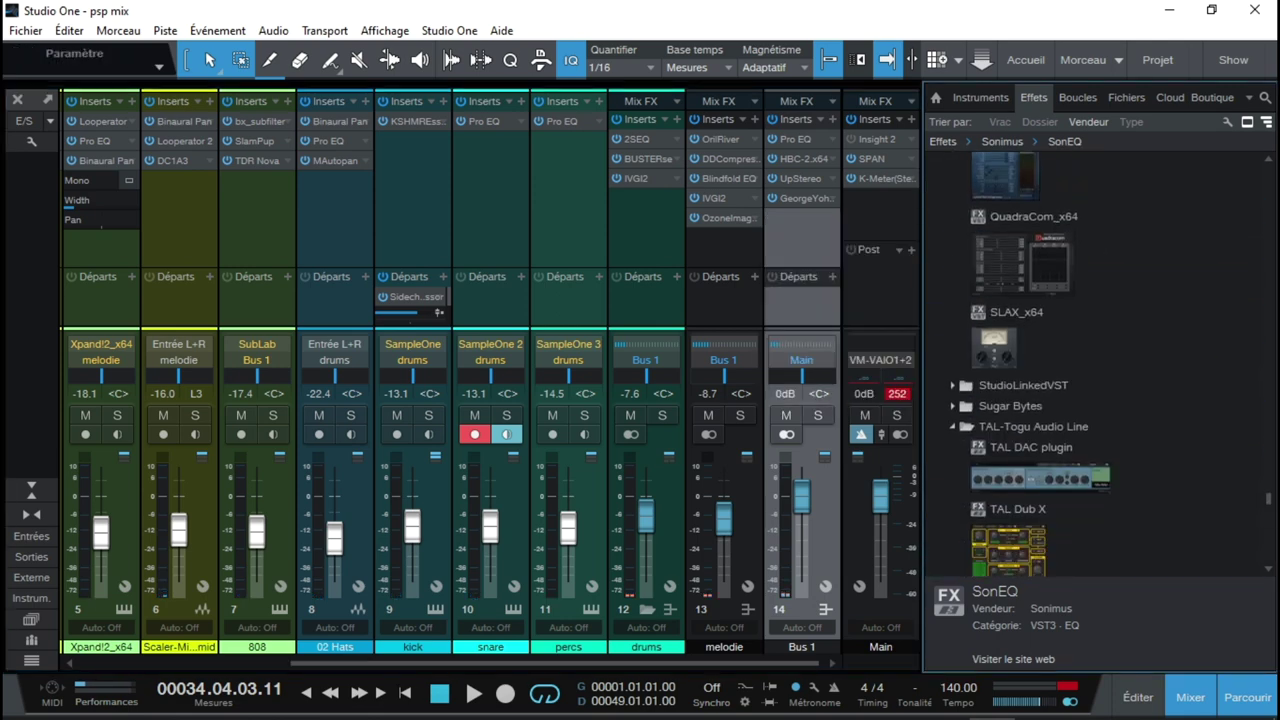
pyautogui.scroll(-8, 1095, 360)
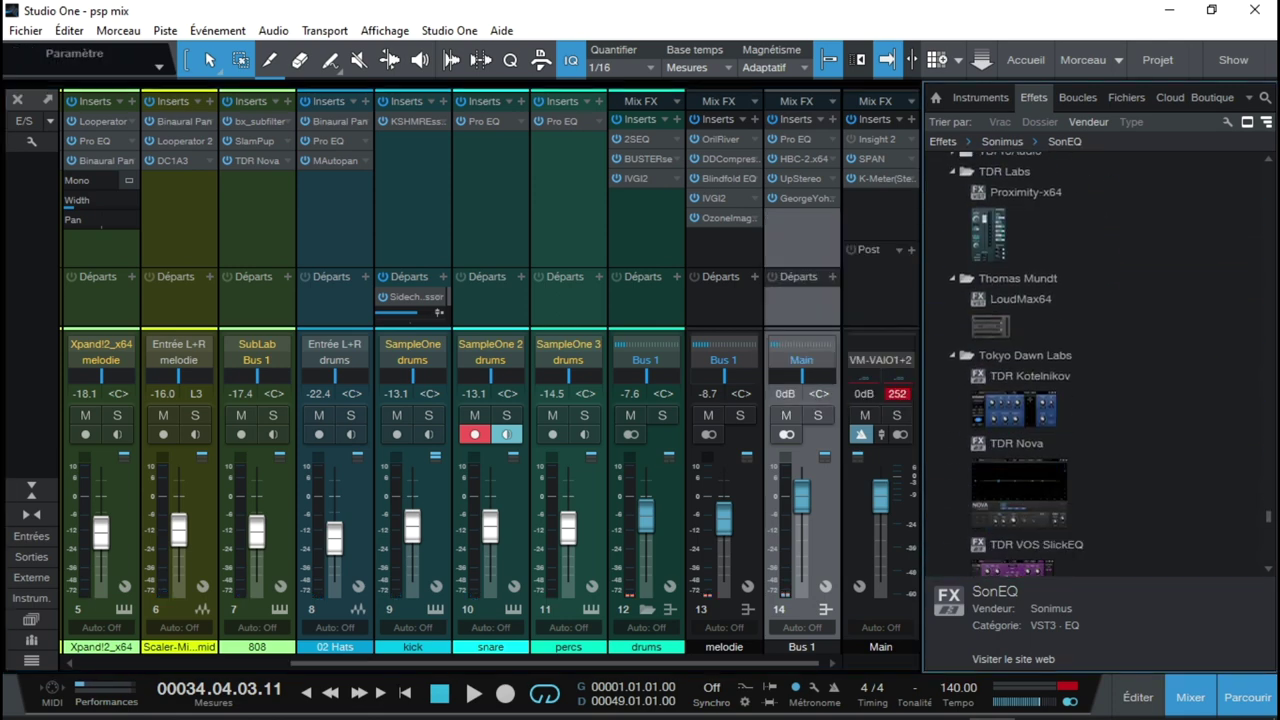
pyautogui.scroll(3, 1100, 489)
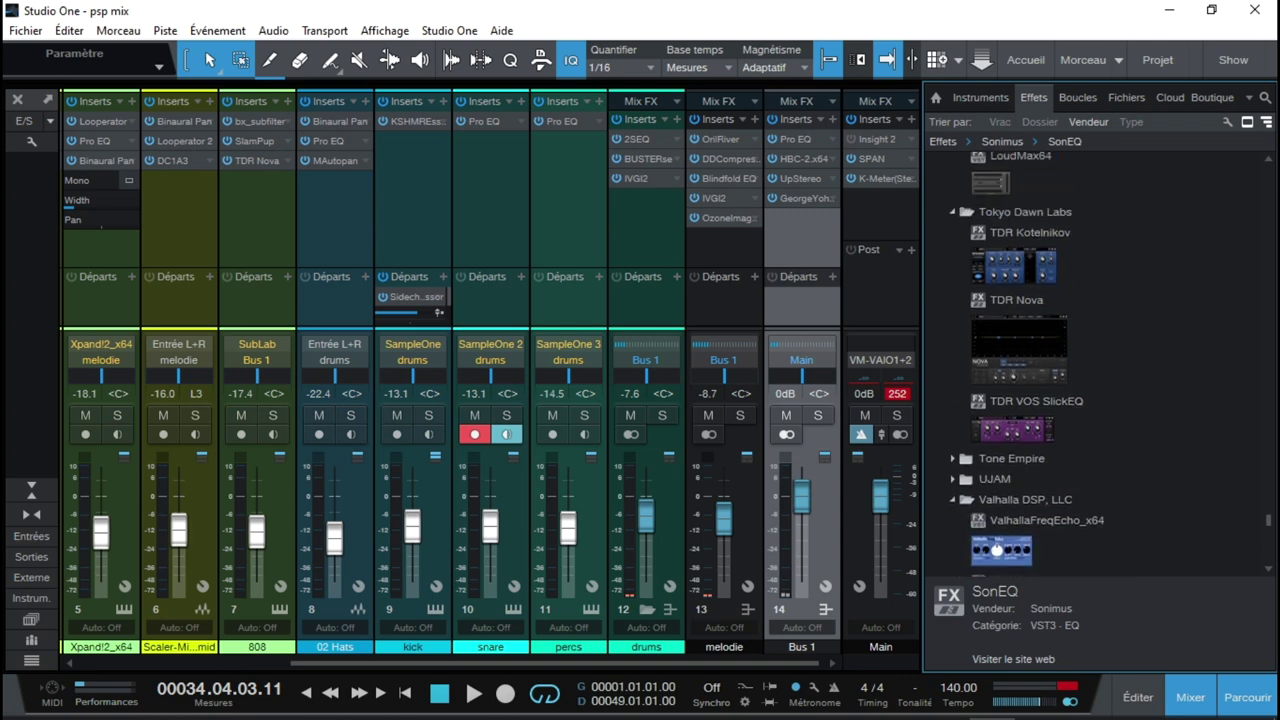
pyautogui.moveTo(1022, 502); pyautogui.dragTo(801, 237)
pyautogui.press('space')
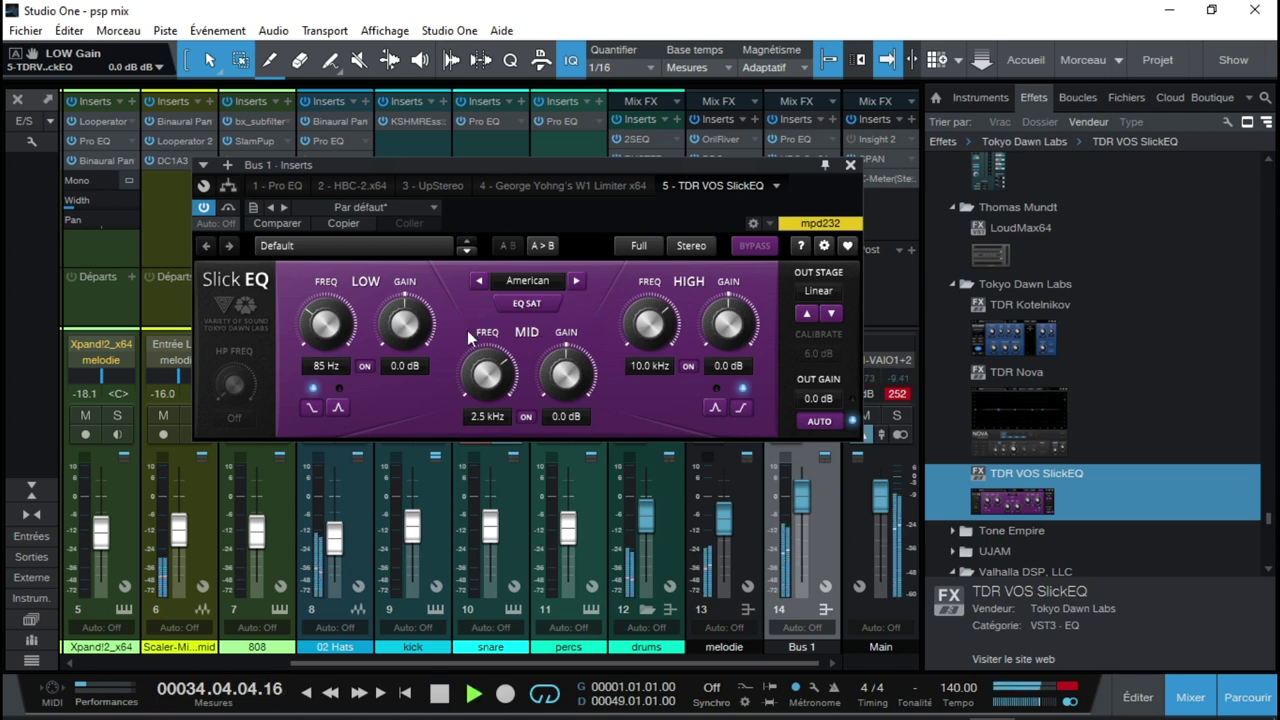
# During playback, set SlickEQ's low band to 120 Hz with a gain of -7.8 dB.
pyautogui.moveTo(325, 322); pyautogui.dragTo(325, 306)
pyautogui.press('space')
pyautogui.press('space')
pyautogui.moveTo(325, 306); pyautogui.dragTo(325, 298)
pyautogui.moveTo(404, 322); pyautogui.dragTo(404, 358)
# Set SlickEQ's mid band to 2.8 kHz at 6.3 dB, enable EQ Sat, raise the high frequency to 13.6 kHz and stop playback.
pyautogui.moveTo(487, 420); pyautogui.dragTo(487, 410)
pyautogui.moveTo(566, 374); pyautogui.dragTo(566, 356)
pyautogui.click(521, 303)
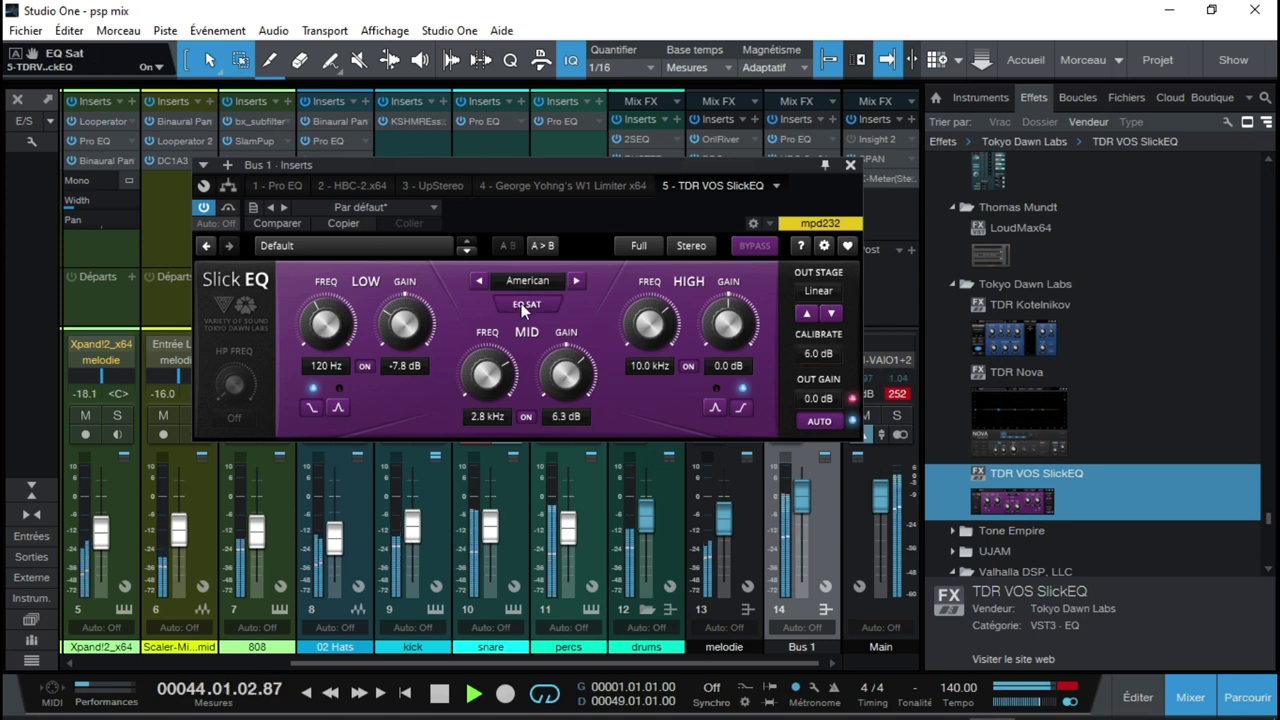
pyautogui.moveTo(644, 339); pyautogui.dragTo(644, 316)
pyautogui.press('space')
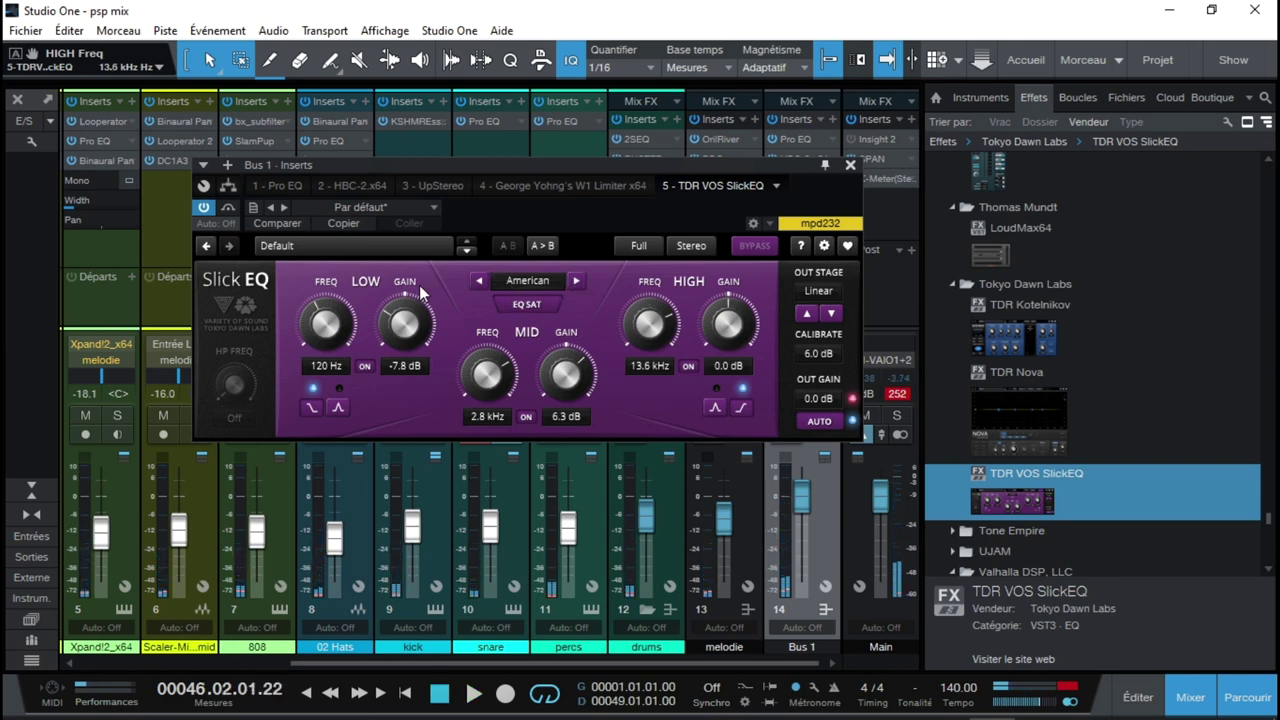
# Cycle SlickEQ's EQ model through British, German and Soviet, back to American.
pyautogui.click(576, 281)
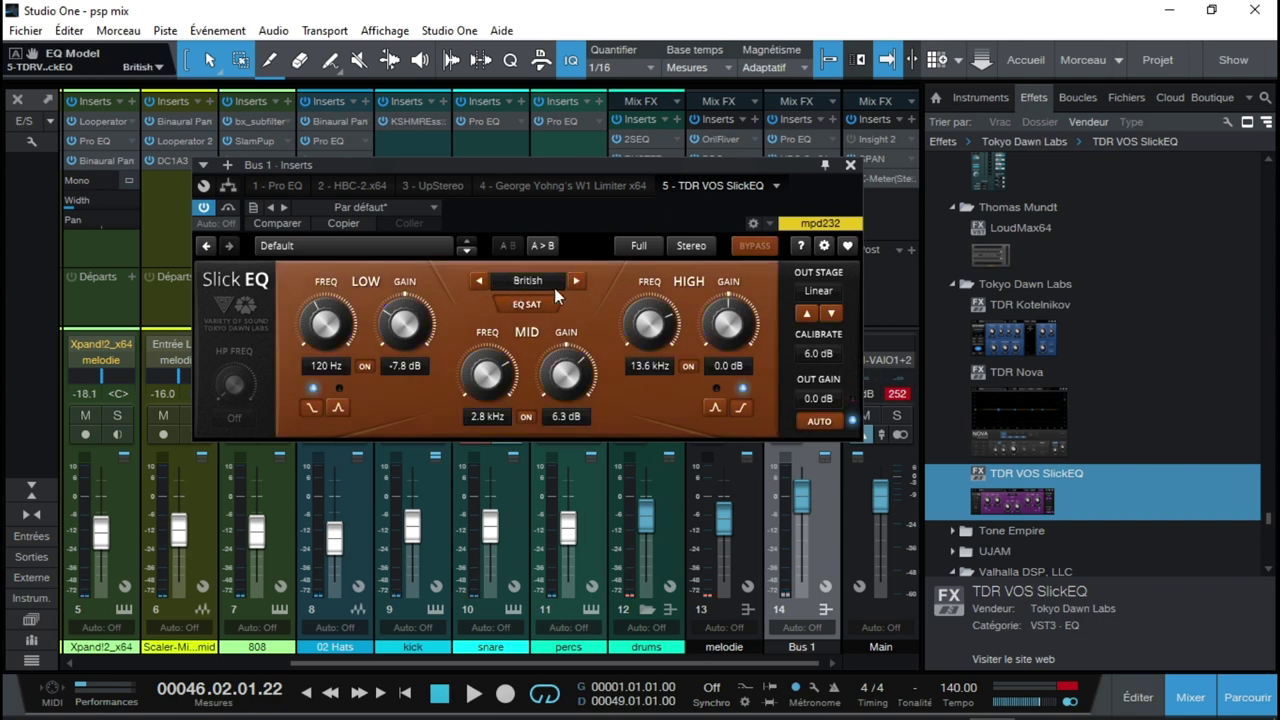
pyautogui.click(576, 282)
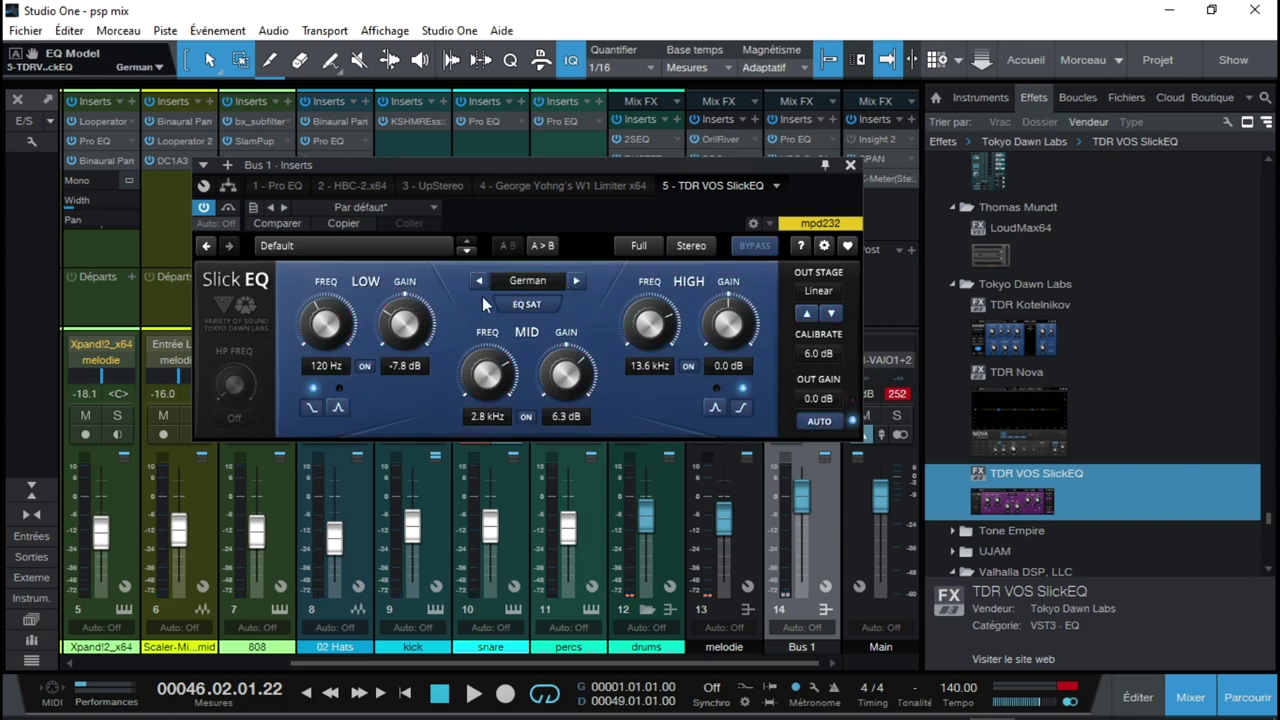
pyautogui.click(576, 283)
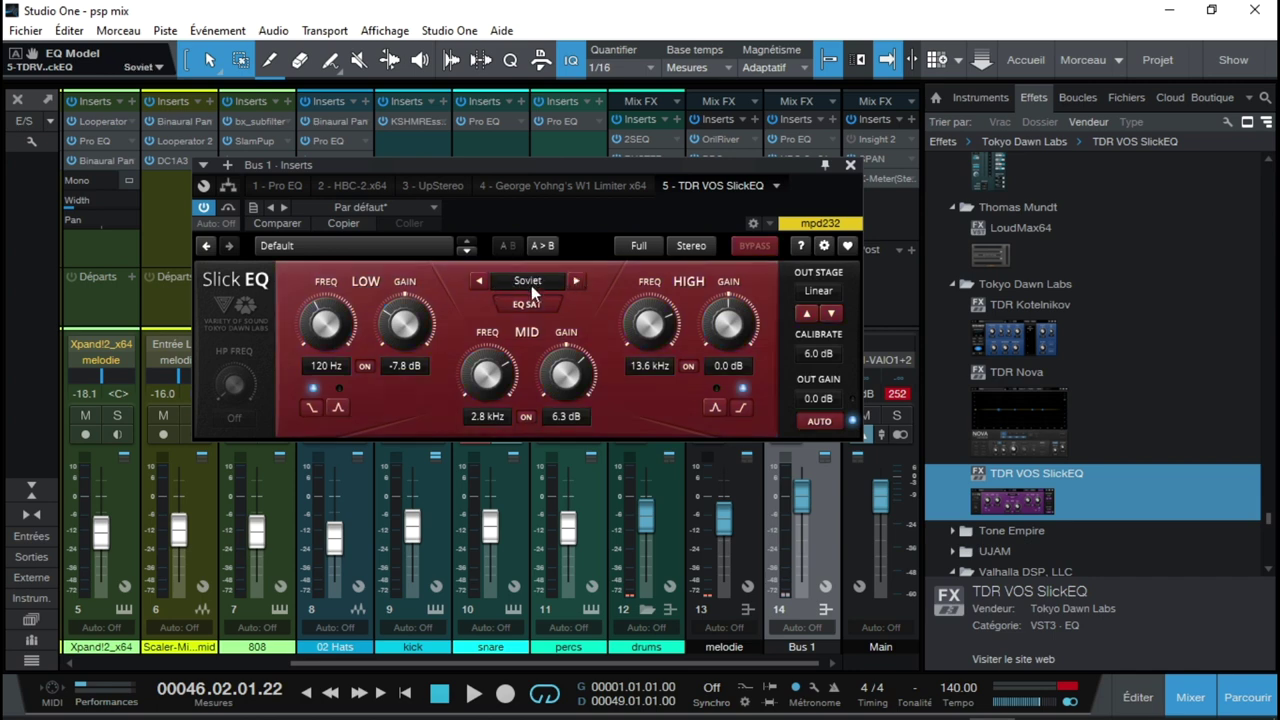
pyautogui.click(576, 283)
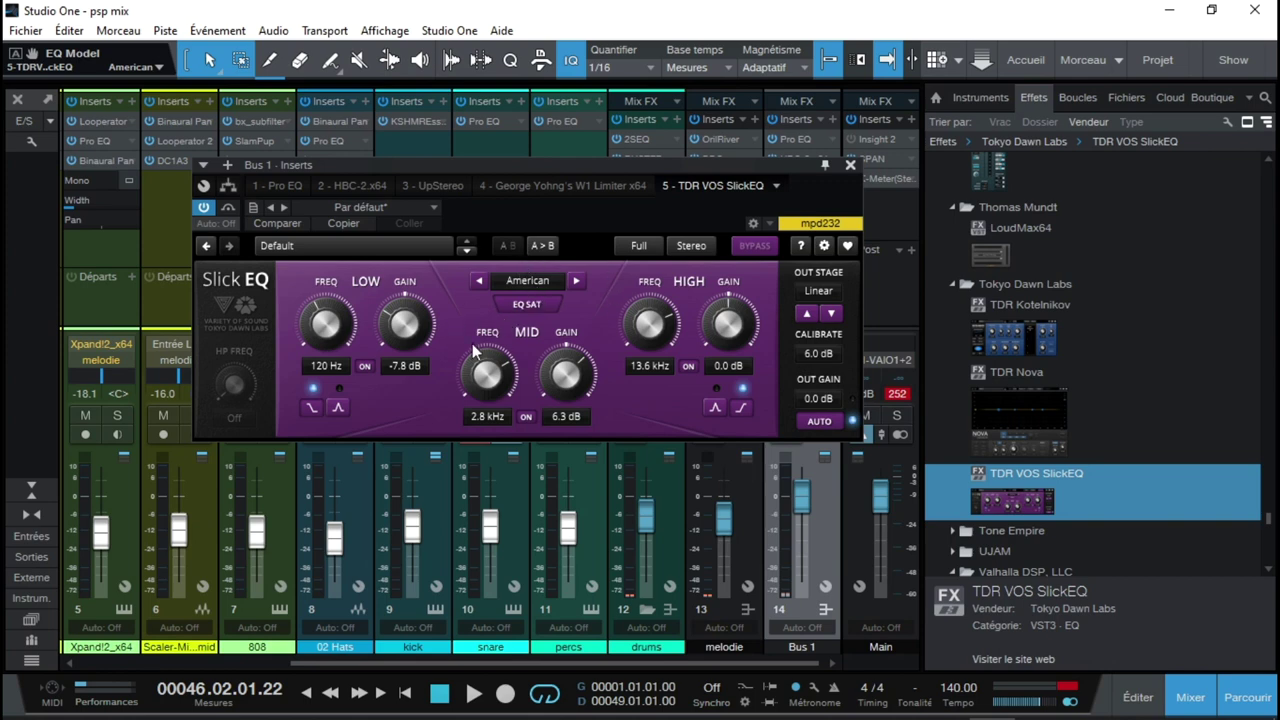
# Turn off SlickEQ's EQ Sat, set the highpass frequency to 30 Hz and look at the output stage options.
pyautogui.click(526, 304)
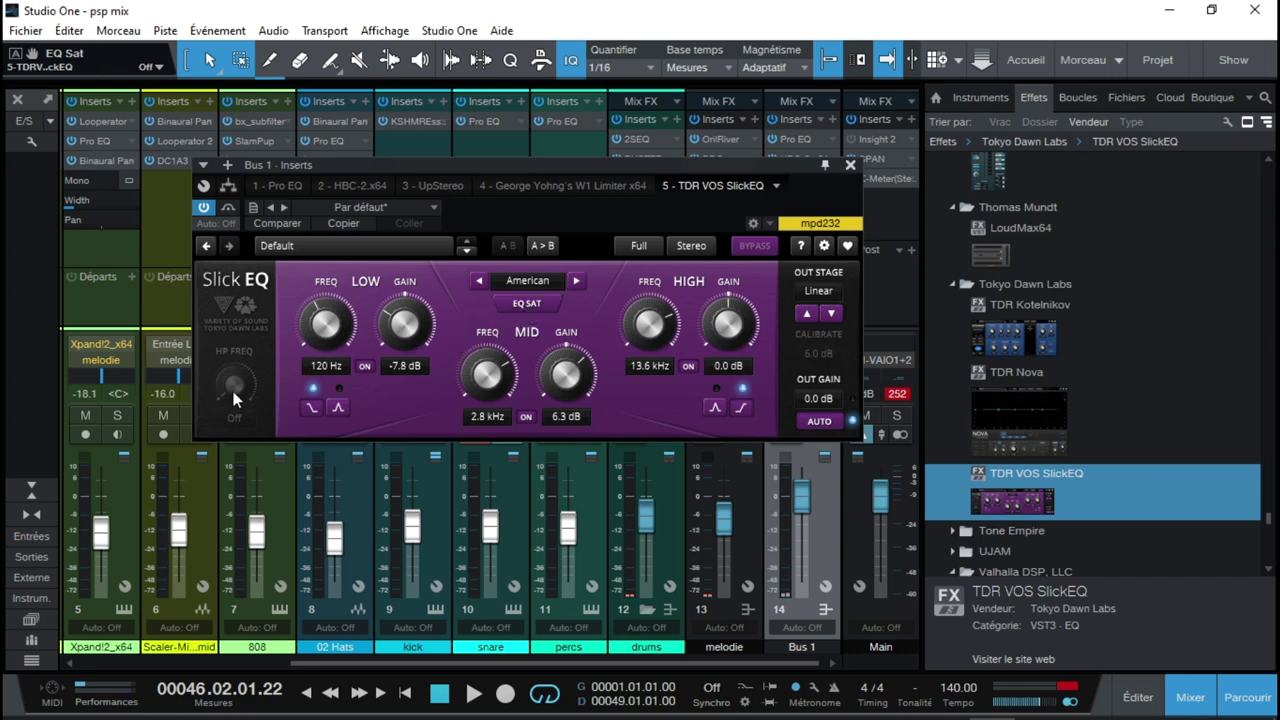
pyautogui.moveTo(235, 398); pyautogui.dragTo(235, 392)
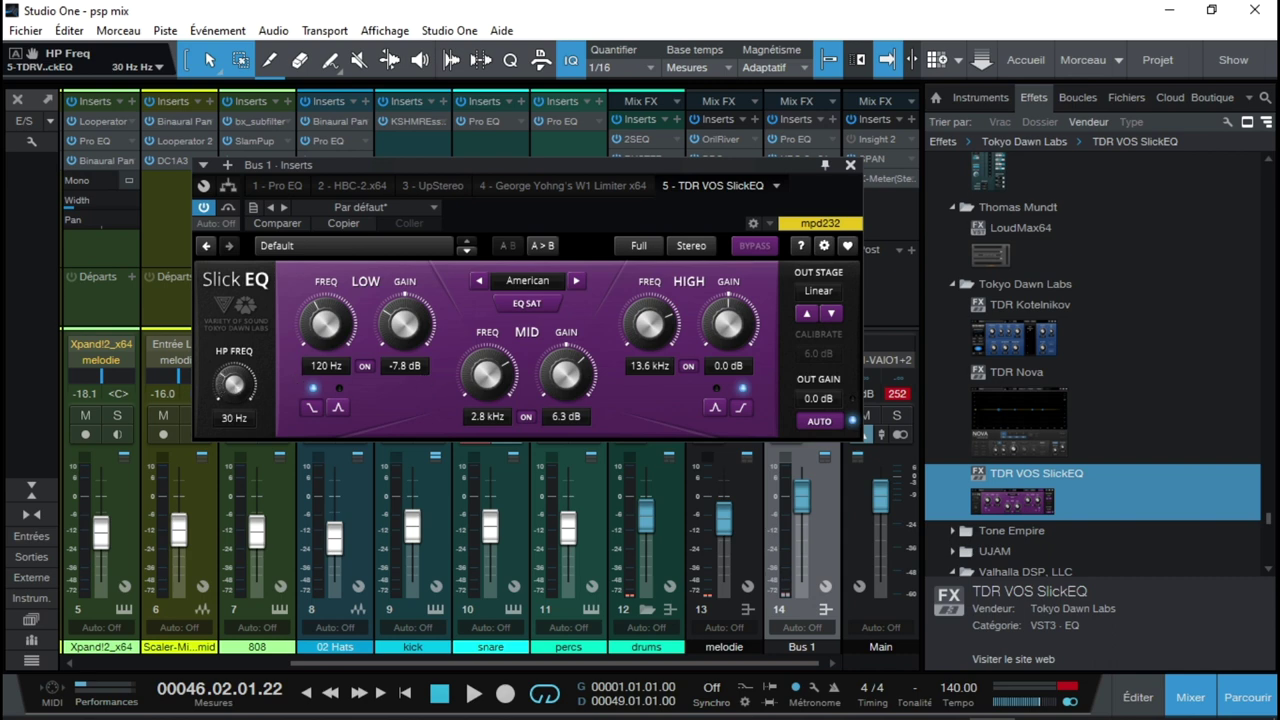
pyautogui.click(812, 292)
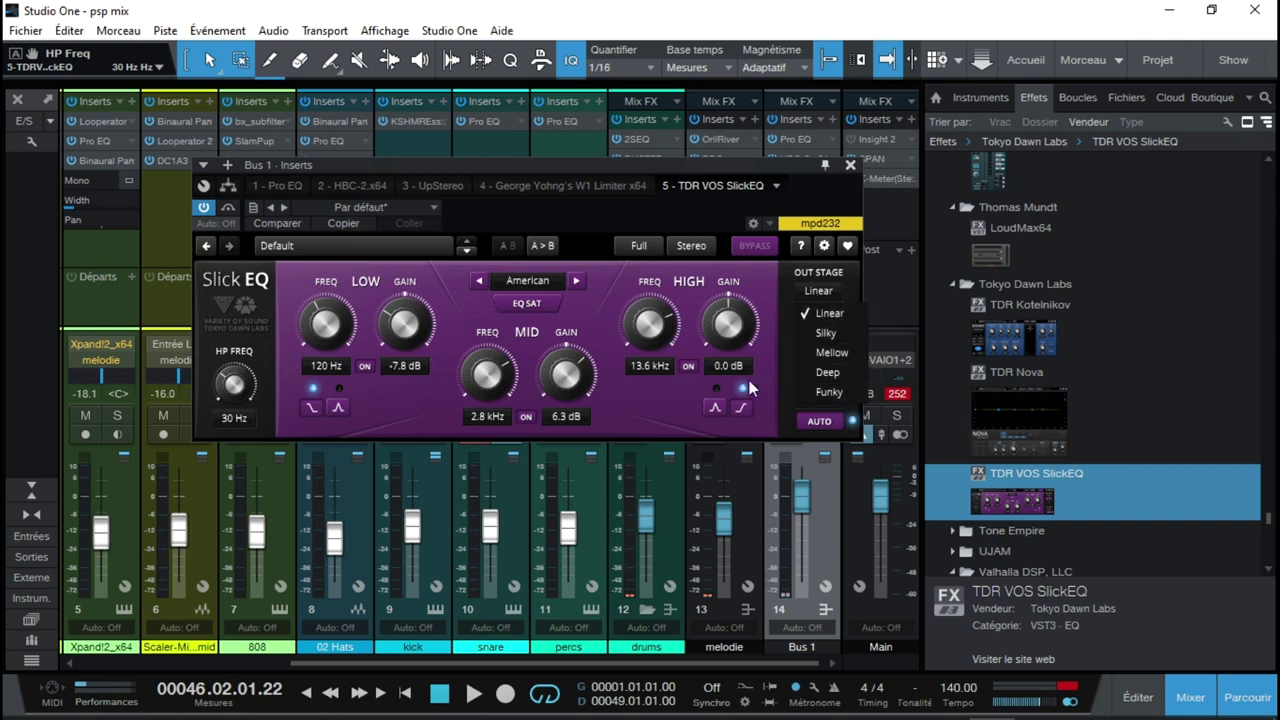
pyautogui.click(742, 295)
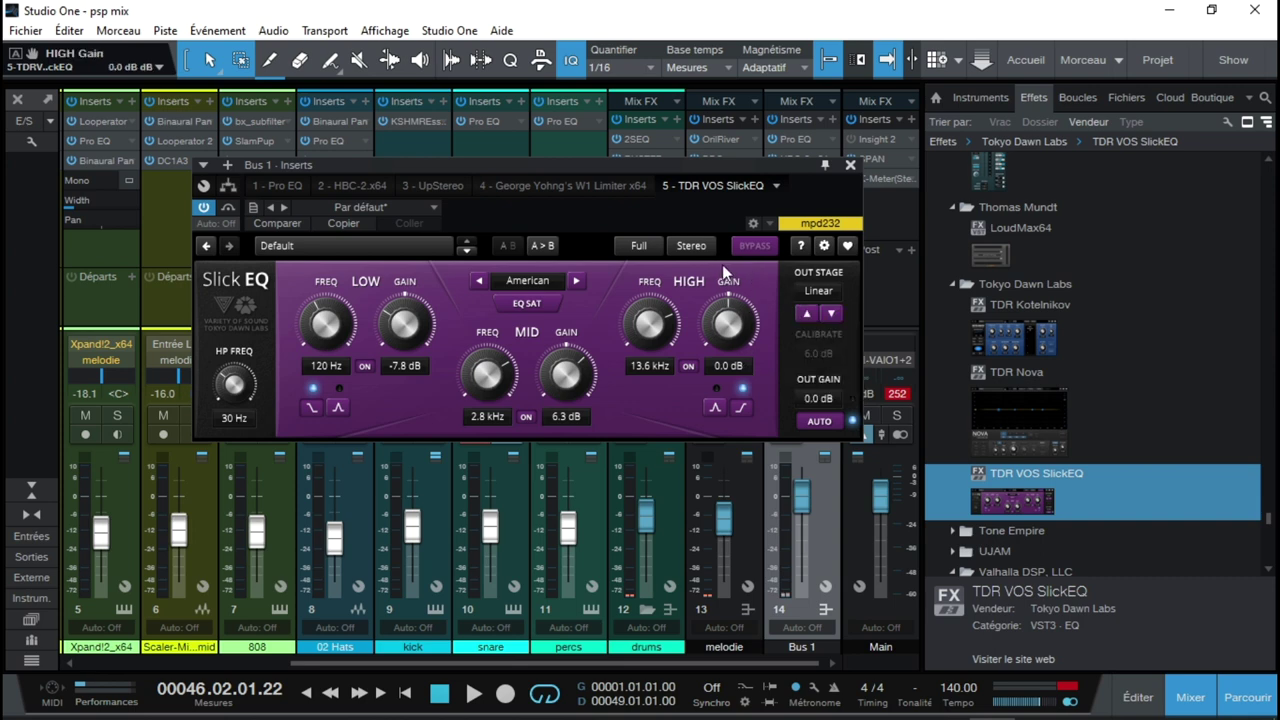
# Switch SlickEQ's processing quality to Eco and dismiss the latency notice.
pyautogui.click(647, 249)
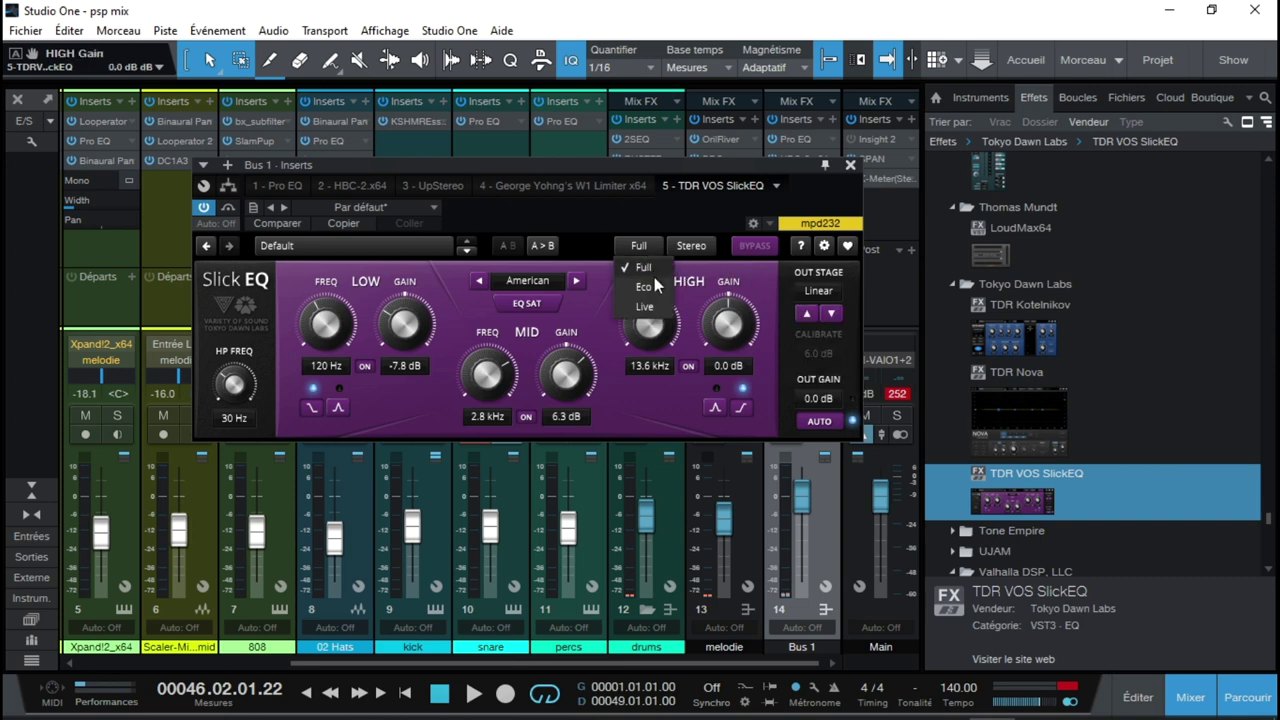
pyautogui.click(658, 289)
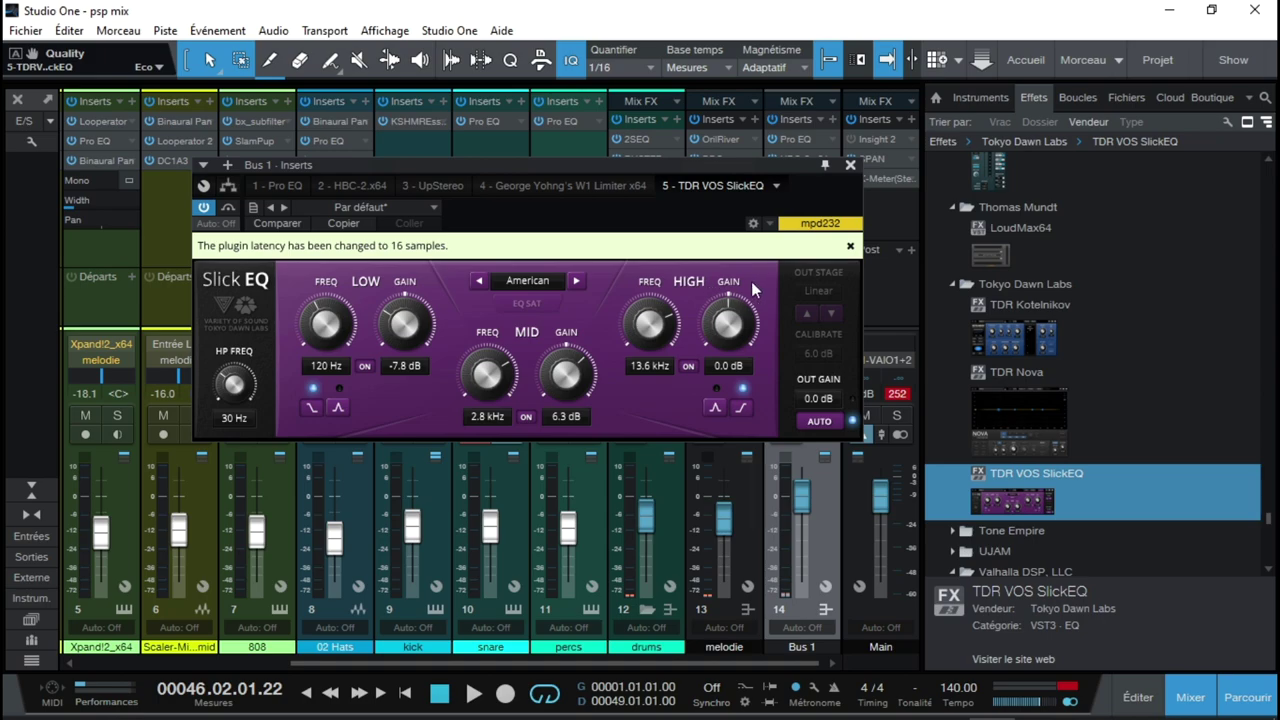
pyautogui.click(849, 246)
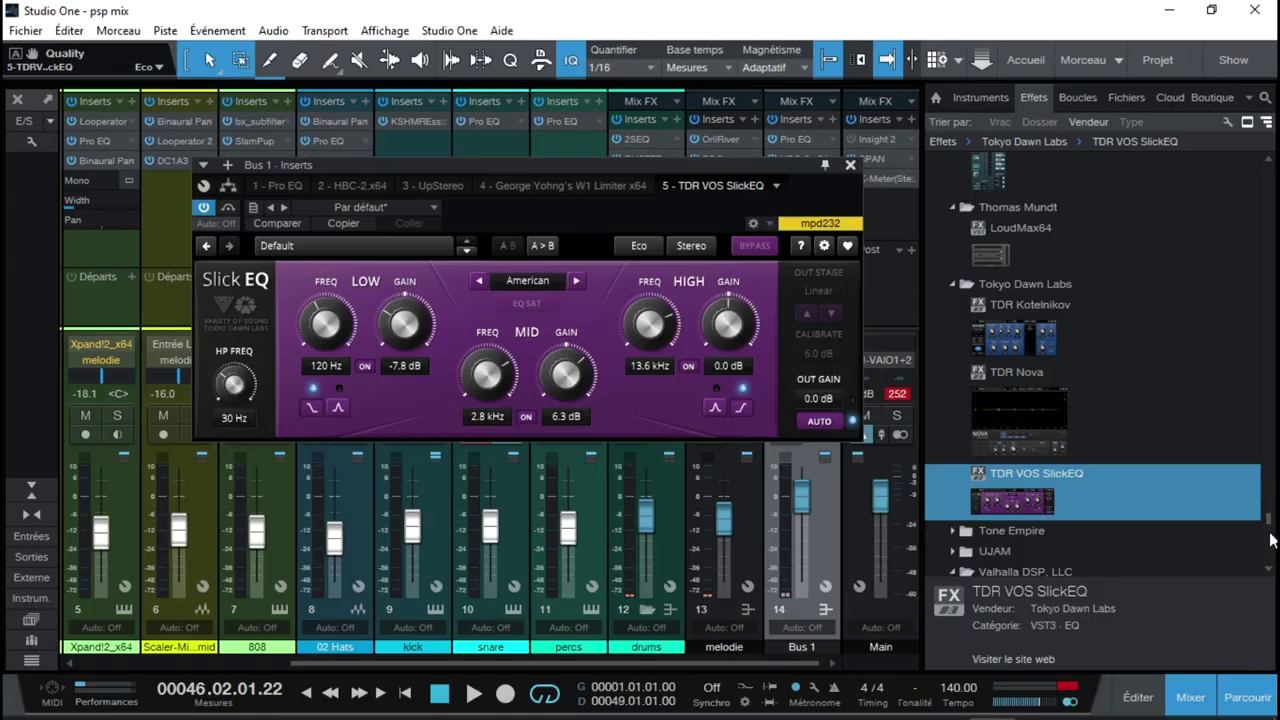
# Close SlickEQ and insert Red Rock Sound's RRSEQ560 VST2.4_x64 equalizer on Bus 1.
pyautogui.moveTo(1271, 520); pyautogui.dragTo(1270, 554)
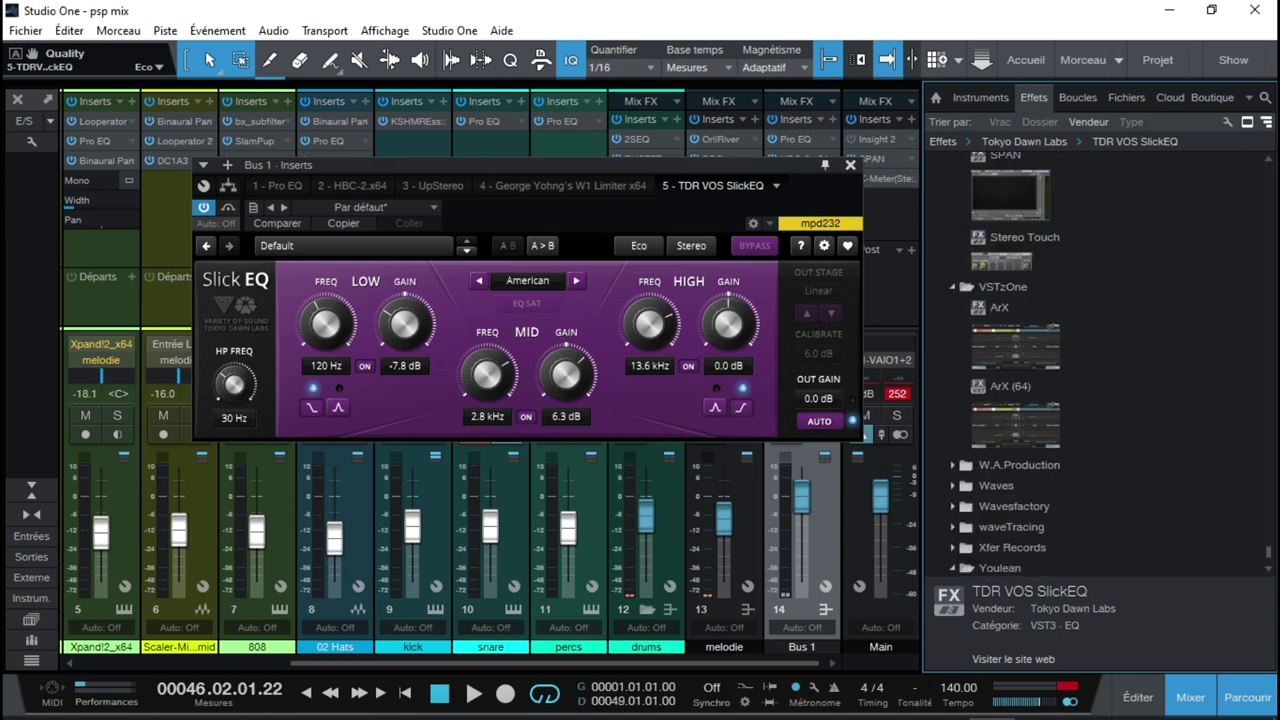
pyautogui.scroll(5, 1095, 360)
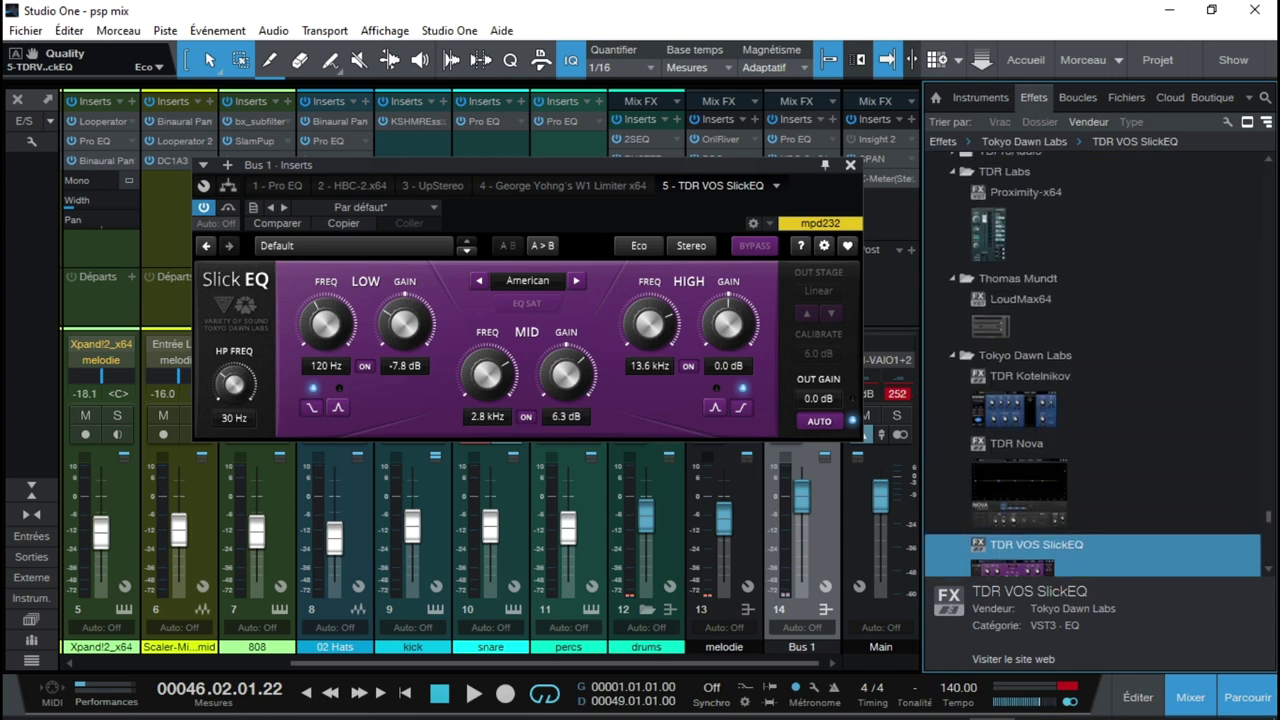
pyautogui.moveTo(1268, 505); pyautogui.dragTo(1272, 456)
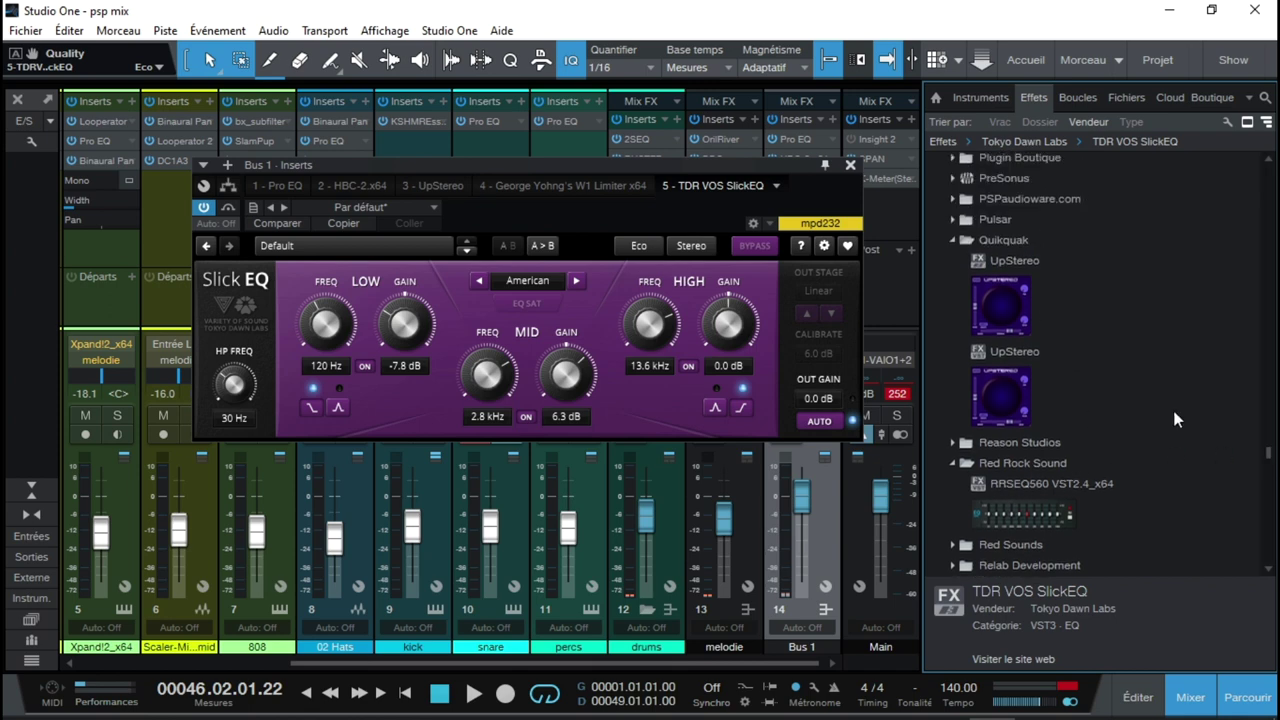
pyautogui.click(850, 165)
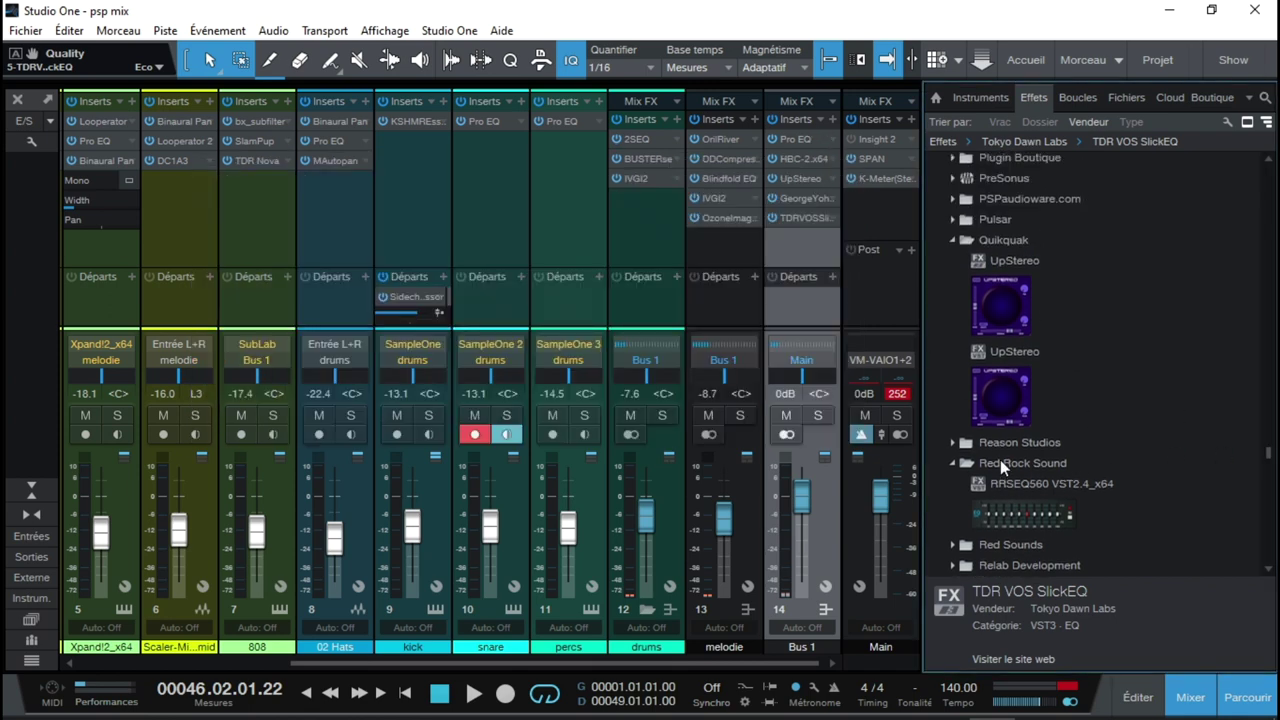
pyautogui.moveTo(1014, 504); pyautogui.dragTo(793, 233)
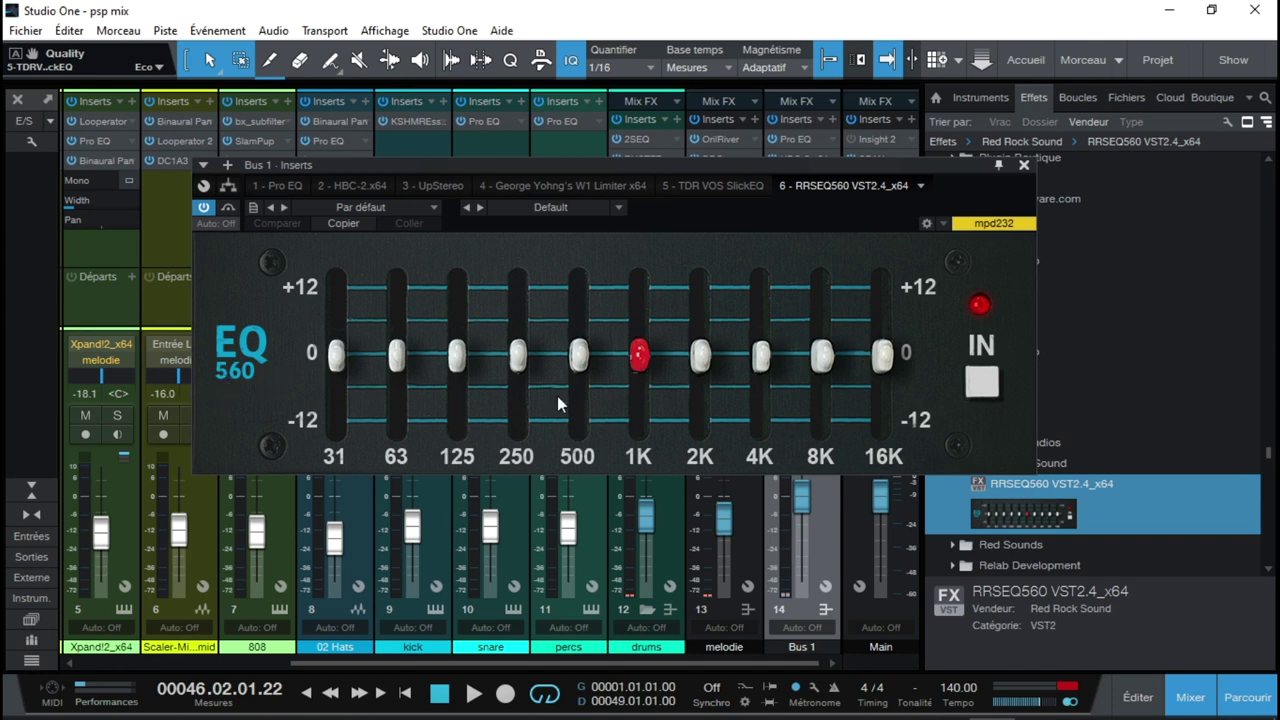
# Boost the RRSEQ560's 125 Hz and 31 Hz bands and cut its 63 Hz band to -8.9 dB.
pyautogui.moveTo(456, 366); pyautogui.dragTo(456, 301)
pyautogui.moveTo(336, 355)
pyautogui.mouseDown()
pyautogui.moveTo(336, 300)
pyautogui.moveTo(336, 330)
pyautogui.mouseUp()
pyautogui.moveTo(396, 370); pyautogui.dragTo(396, 405)
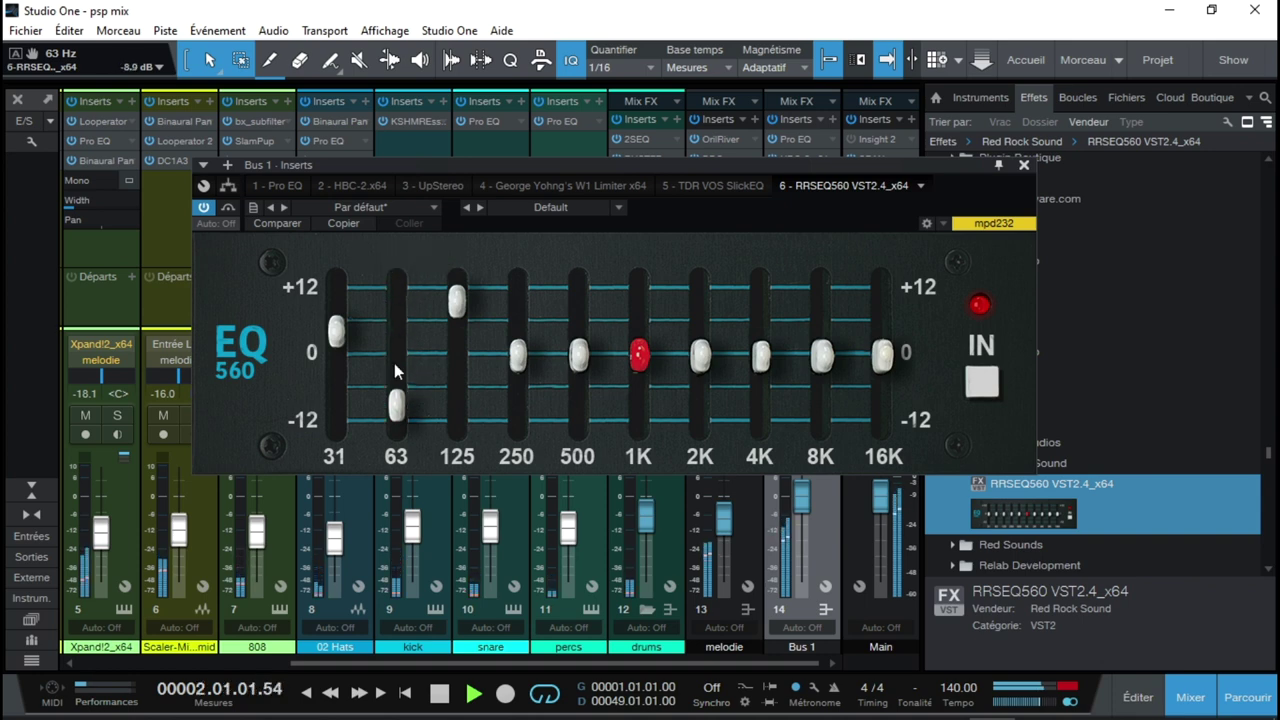
# Boost the RRSEQ560's 250 Hz and 1 kHz bands, cut 500 Hz, set 2 kHz to -4.3 dB and stop playback.
pyautogui.moveTo(520, 356); pyautogui.dragTo(518, 310)
pyautogui.moveTo(578, 356); pyautogui.dragTo(578, 418)
pyautogui.moveTo(633, 354)
pyautogui.mouseDown()
pyautogui.moveTo(633, 294)
pyautogui.moveTo(633, 421)
pyautogui.moveTo(638, 345)
pyautogui.mouseUp()
pyautogui.moveTo(700, 402); pyautogui.dragTo(700, 378)
pyautogui.press('space')
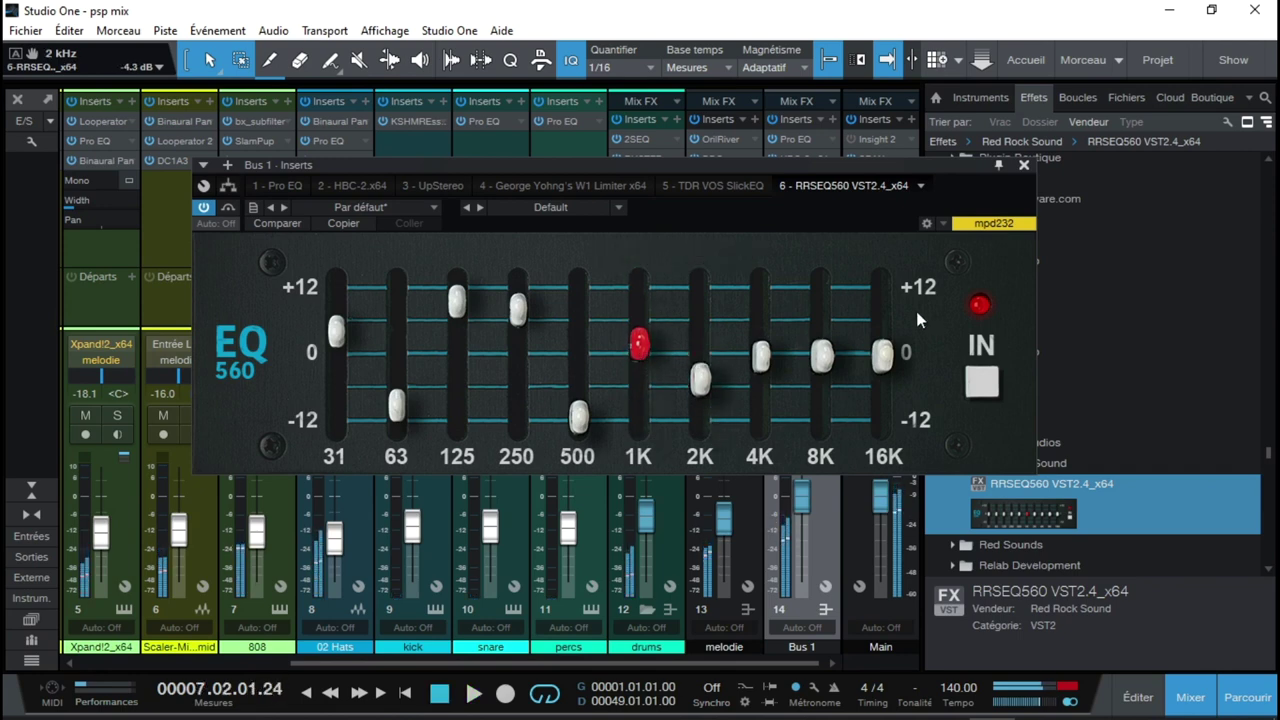
# Close the RRSEQ560 and insert Plugin Alliance's bx_cleansweep V2 on Bus 1.
pyautogui.click(1024, 165)
pyautogui.moveTo(1272, 460); pyautogui.dragTo(1272, 449)
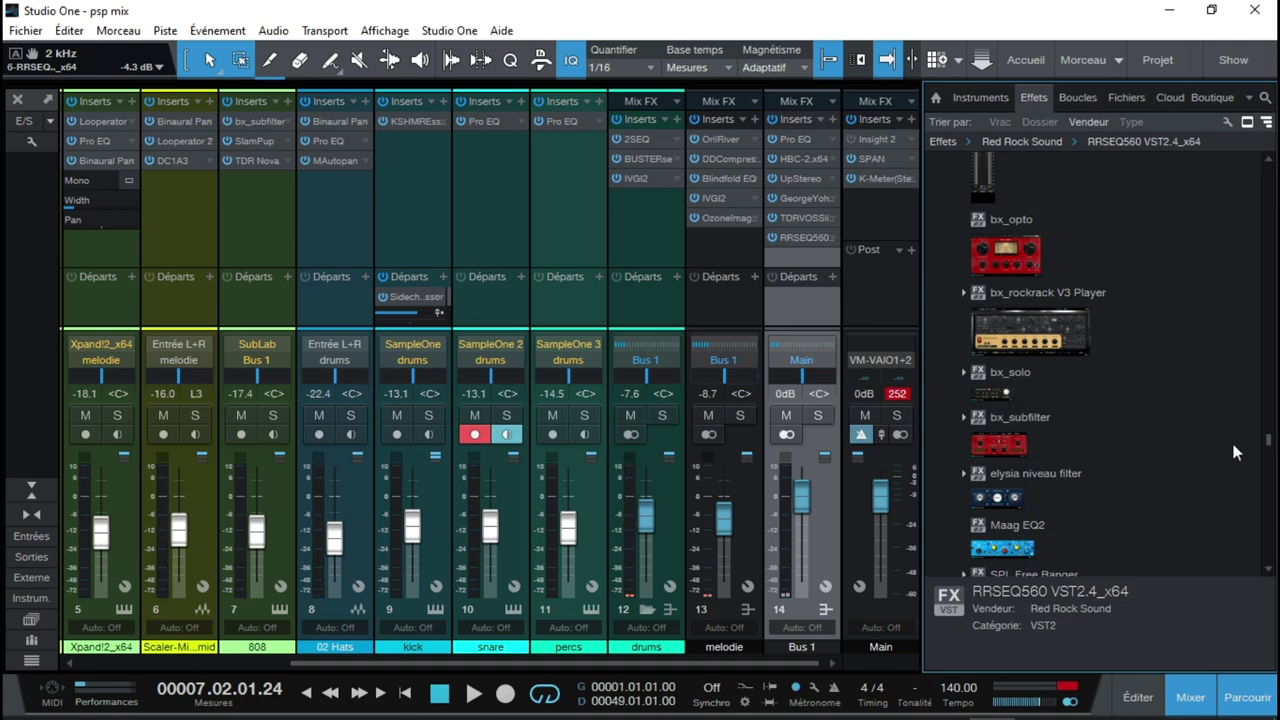
pyautogui.moveTo(1270, 446); pyautogui.dragTo(1270, 443)
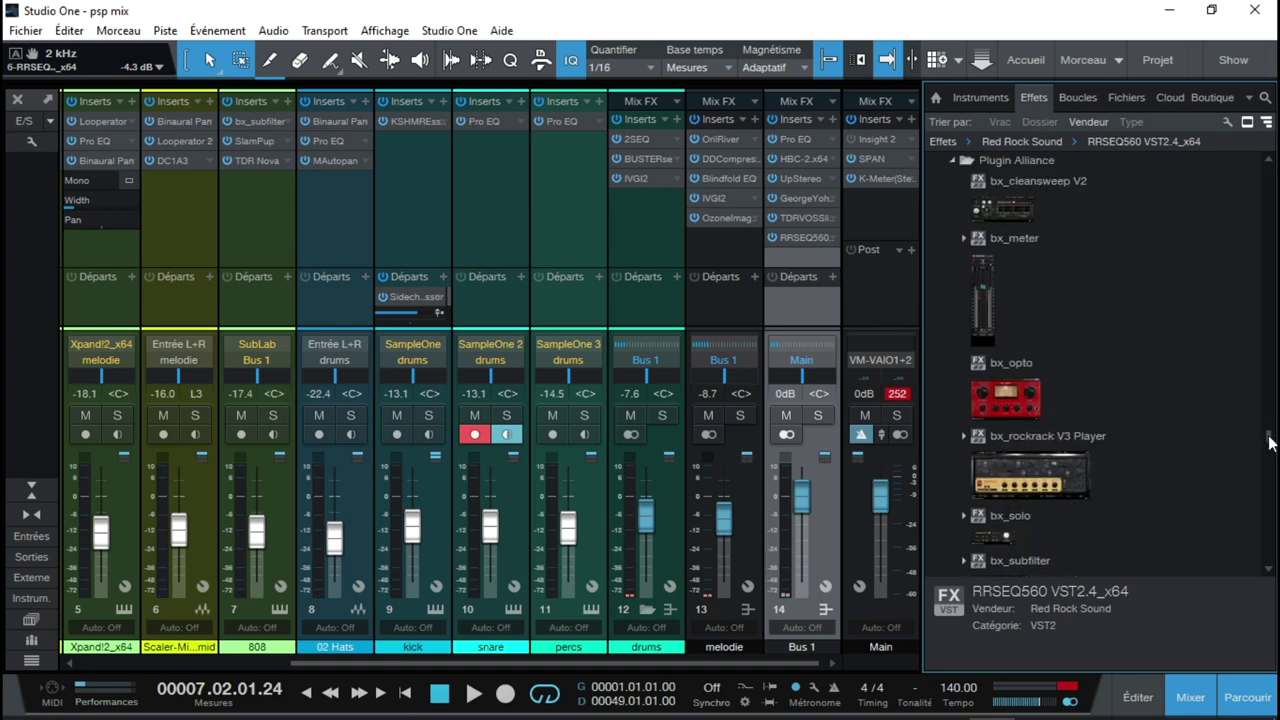
pyautogui.moveTo(1017, 215); pyautogui.dragTo(785, 250)
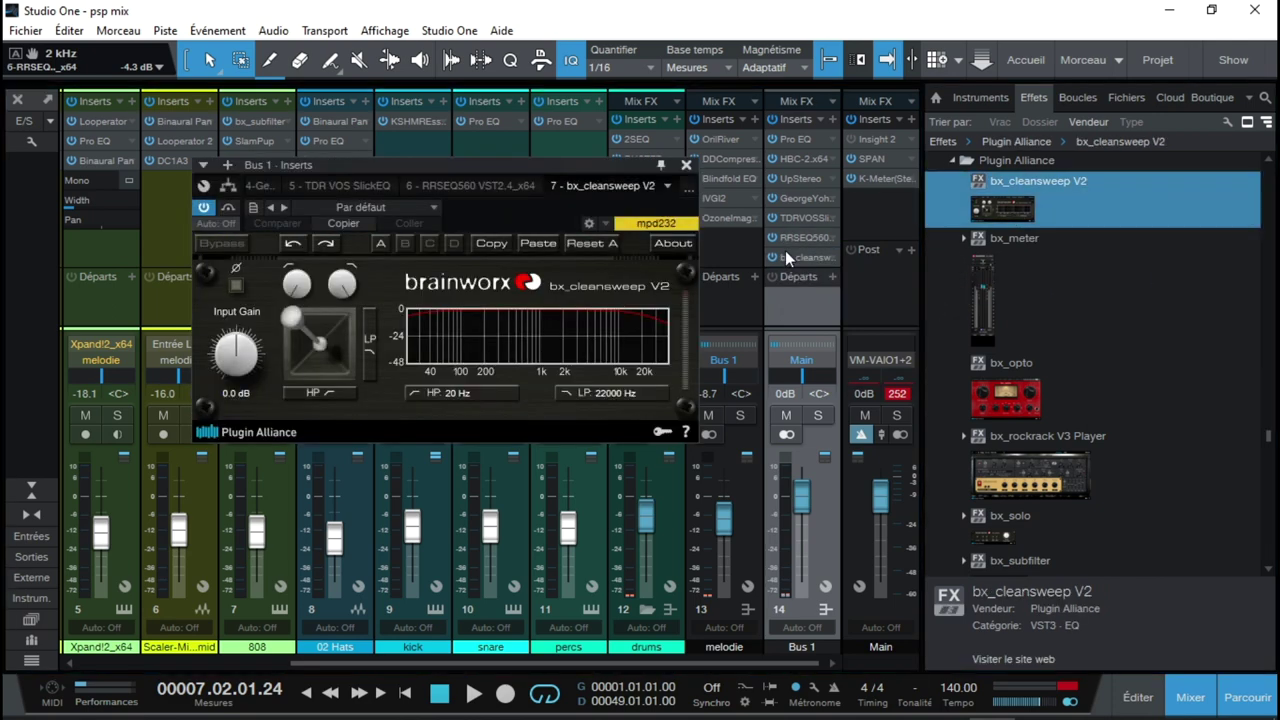
# During playback, set bx_cleansweep's input gain to +1.3 dB, try phase reverse, set highpass to 73 Hz and lowpass to 13648 Hz, then stop.
pyautogui.press('space')
pyautogui.moveTo(293, 330); pyautogui.dragTo(238, 360)
pyautogui.click(236, 286)
pyautogui.click(236, 287)
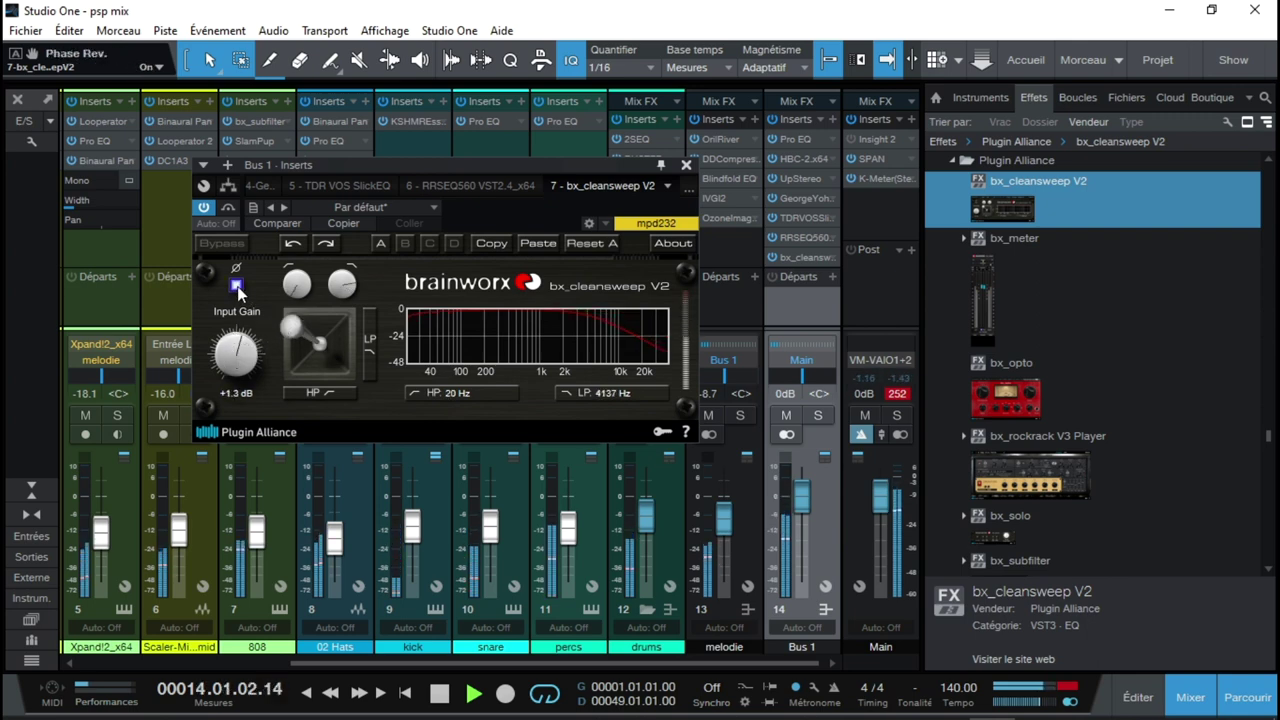
pyautogui.moveTo(292, 326)
pyautogui.mouseDown()
pyautogui.moveTo(310, 312)
pyautogui.moveTo(338, 340)
pyautogui.moveTo(292, 335)
pyautogui.moveTo(300, 320)
pyautogui.mouseUp()
pyautogui.press('space')
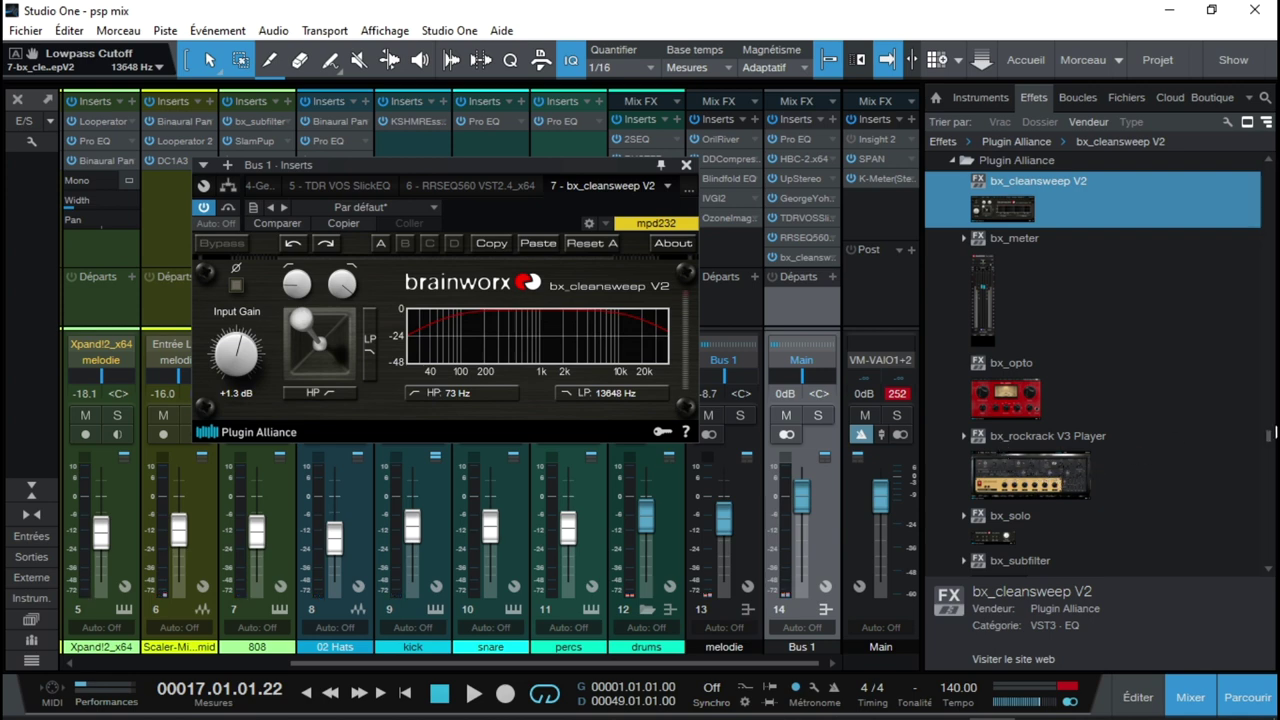
pyautogui.scroll(-15, 1270, 440)
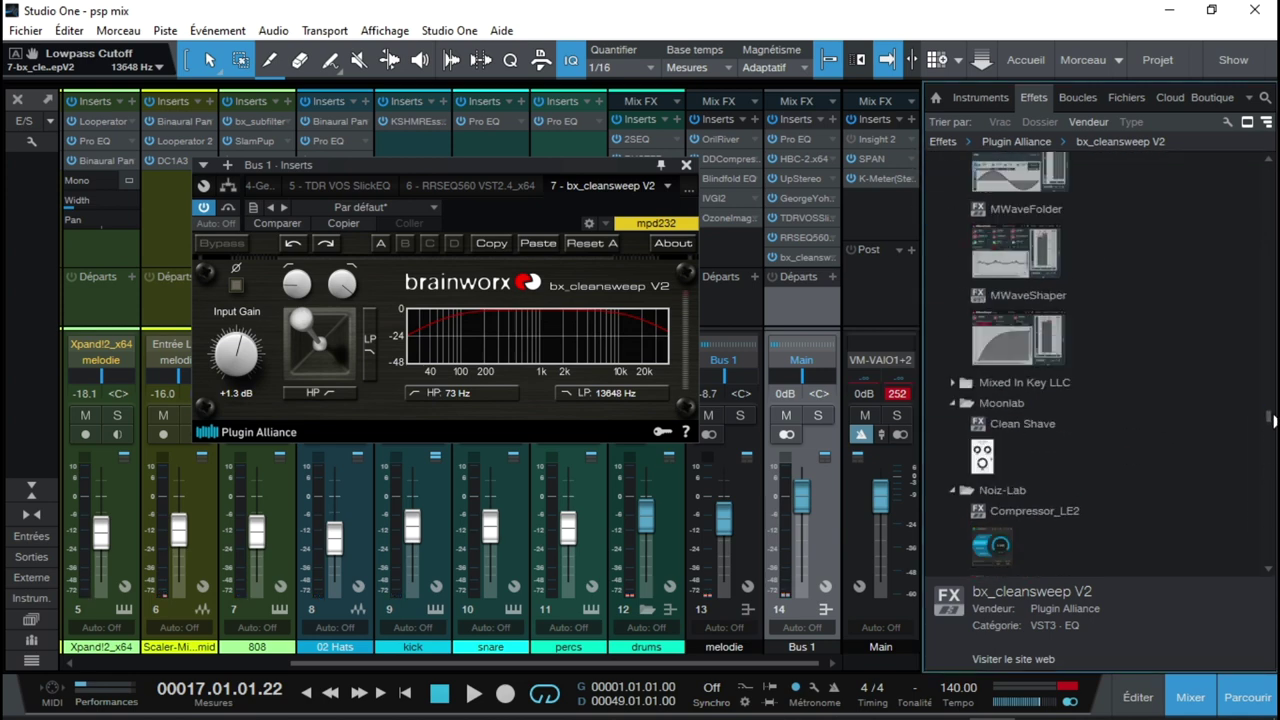
pyautogui.moveTo(1276, 413); pyautogui.dragTo(1258, 273)
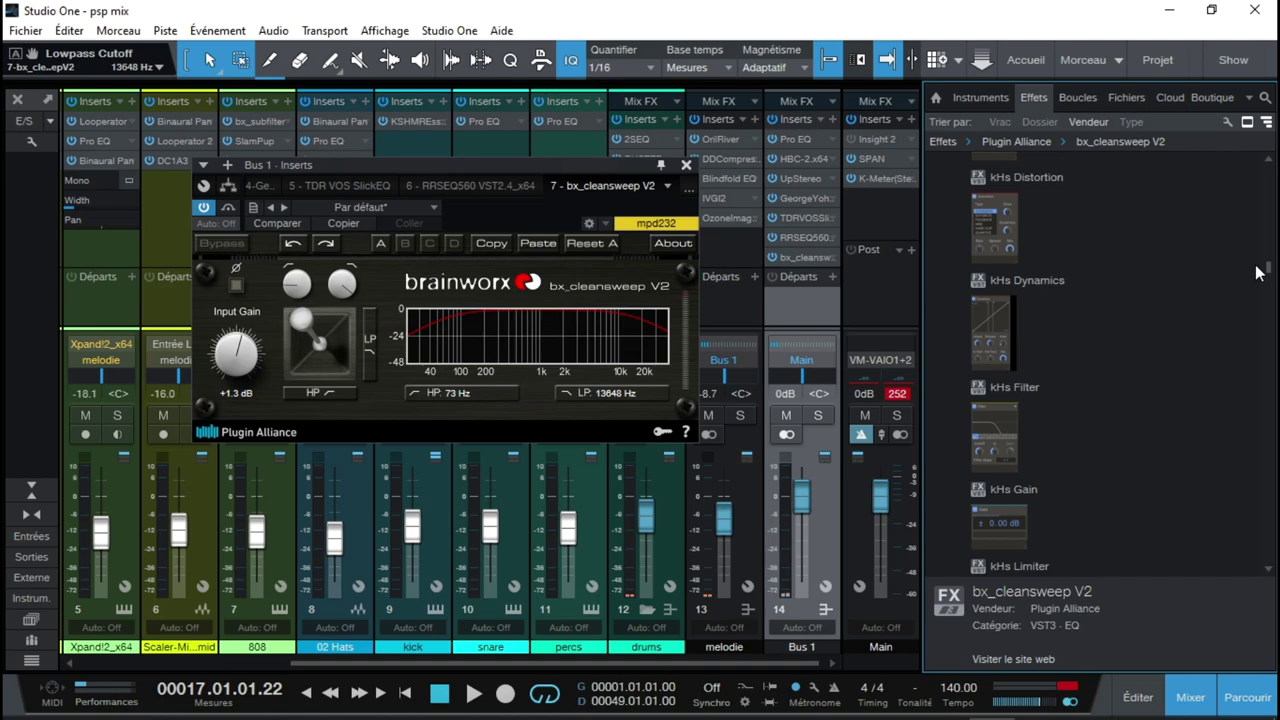
pyautogui.moveTo(1258, 273); pyautogui.dragTo(1249, 234)
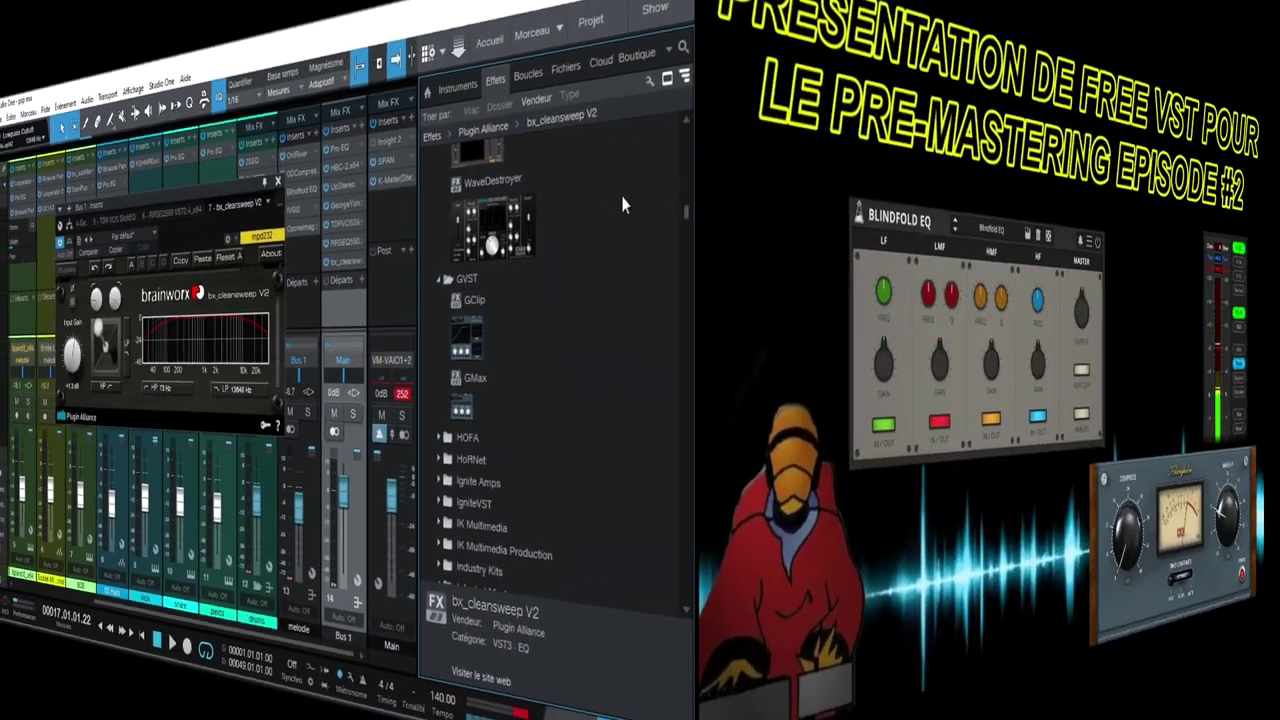